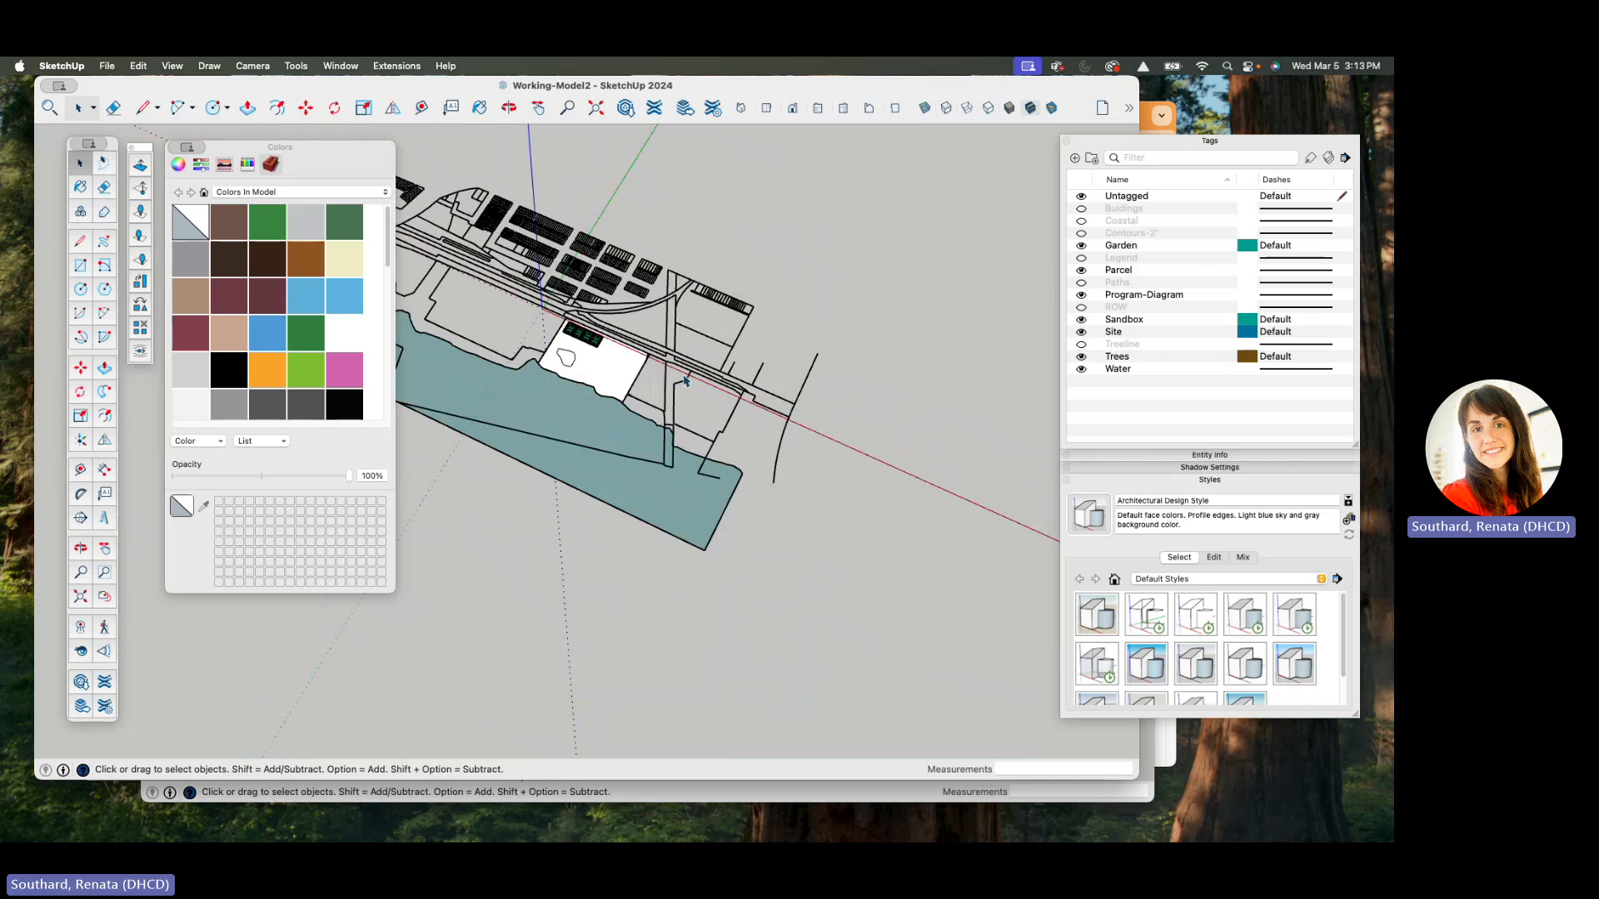
# - Inspect the water surface and the white site group with its courts by selecting each in turn
pyautogui.moveTo(685, 380); pyautogui.dragTo(681, 455, button='middle')
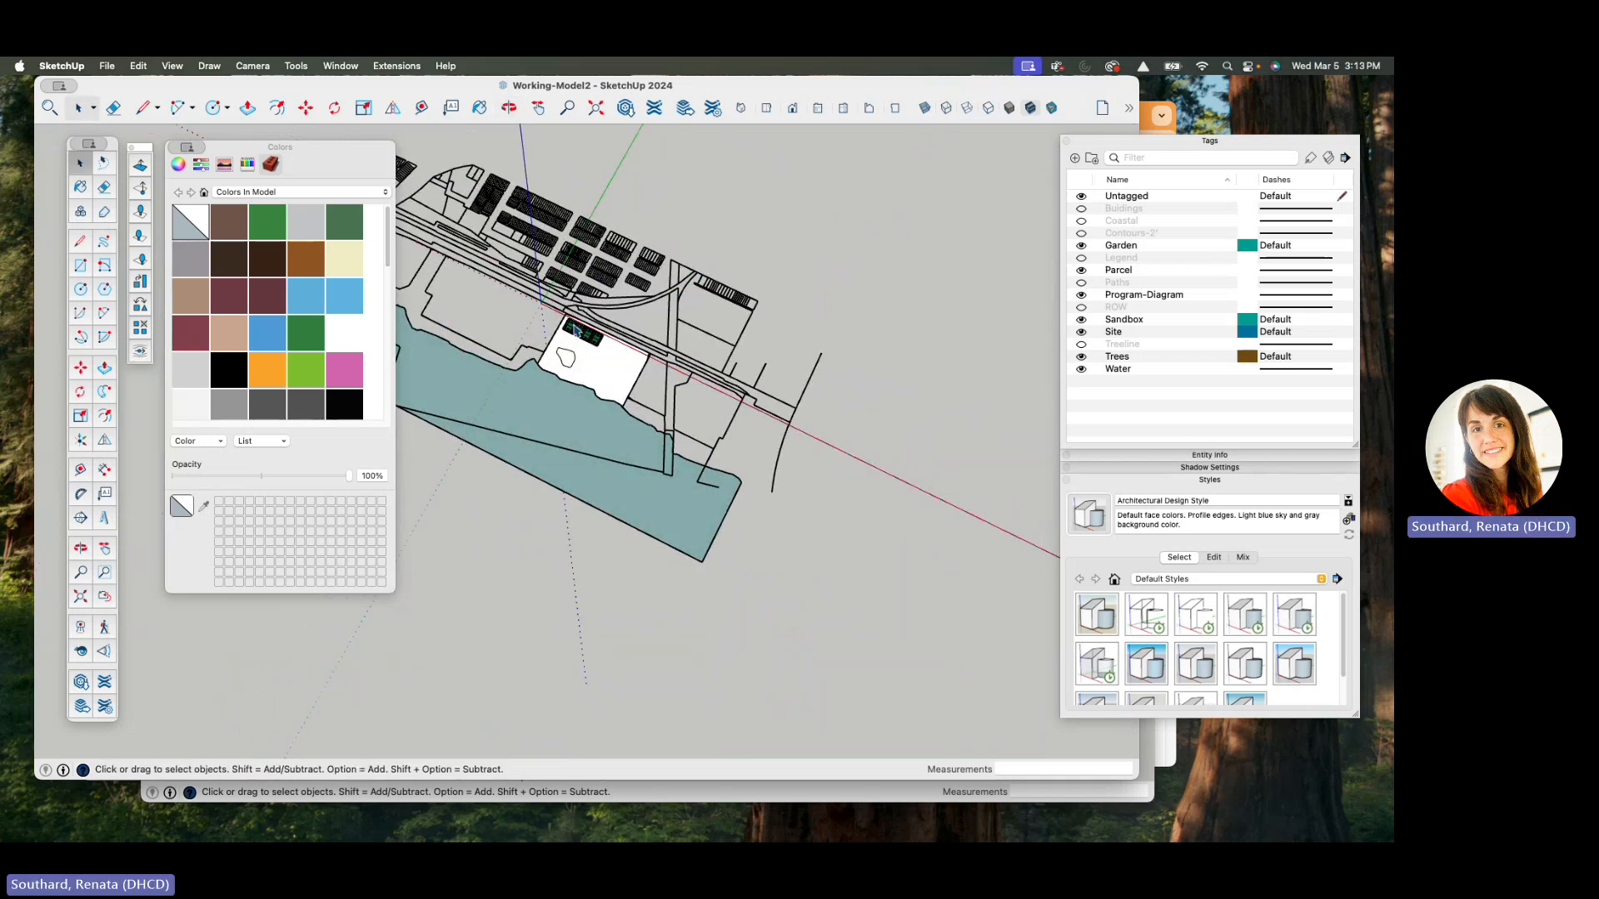
pyautogui.scroll(6, 572, 350)
pyautogui.moveTo(572, 349); pyautogui.dragTo(559, 428, button='middle')
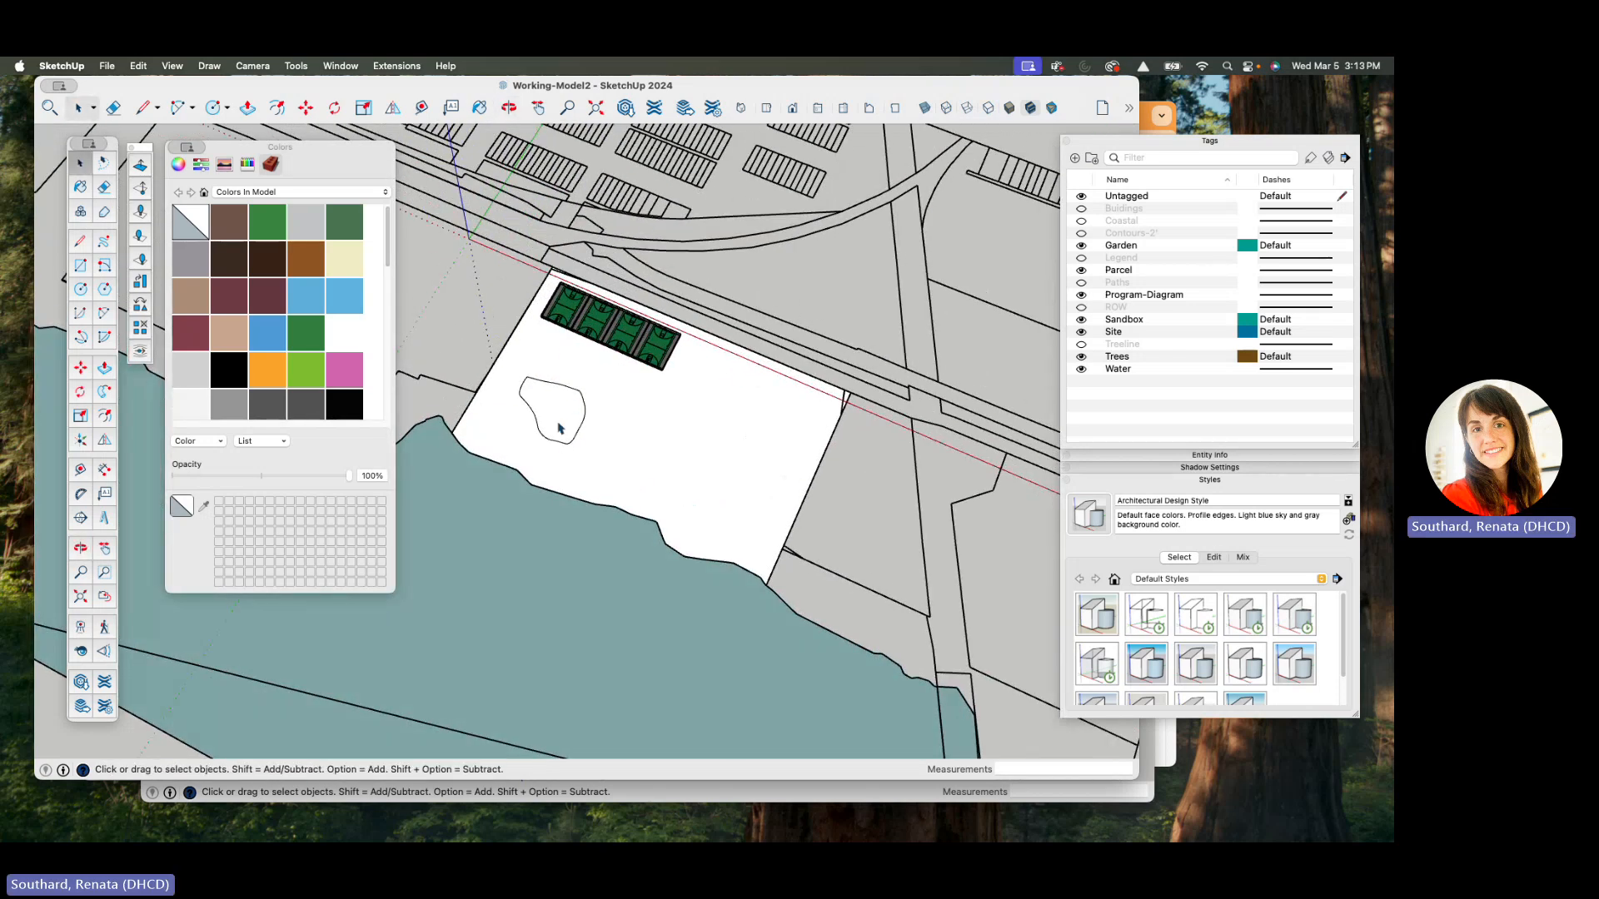
pyautogui.click(472, 524)
pyautogui.scroll(-5, 560, 387)
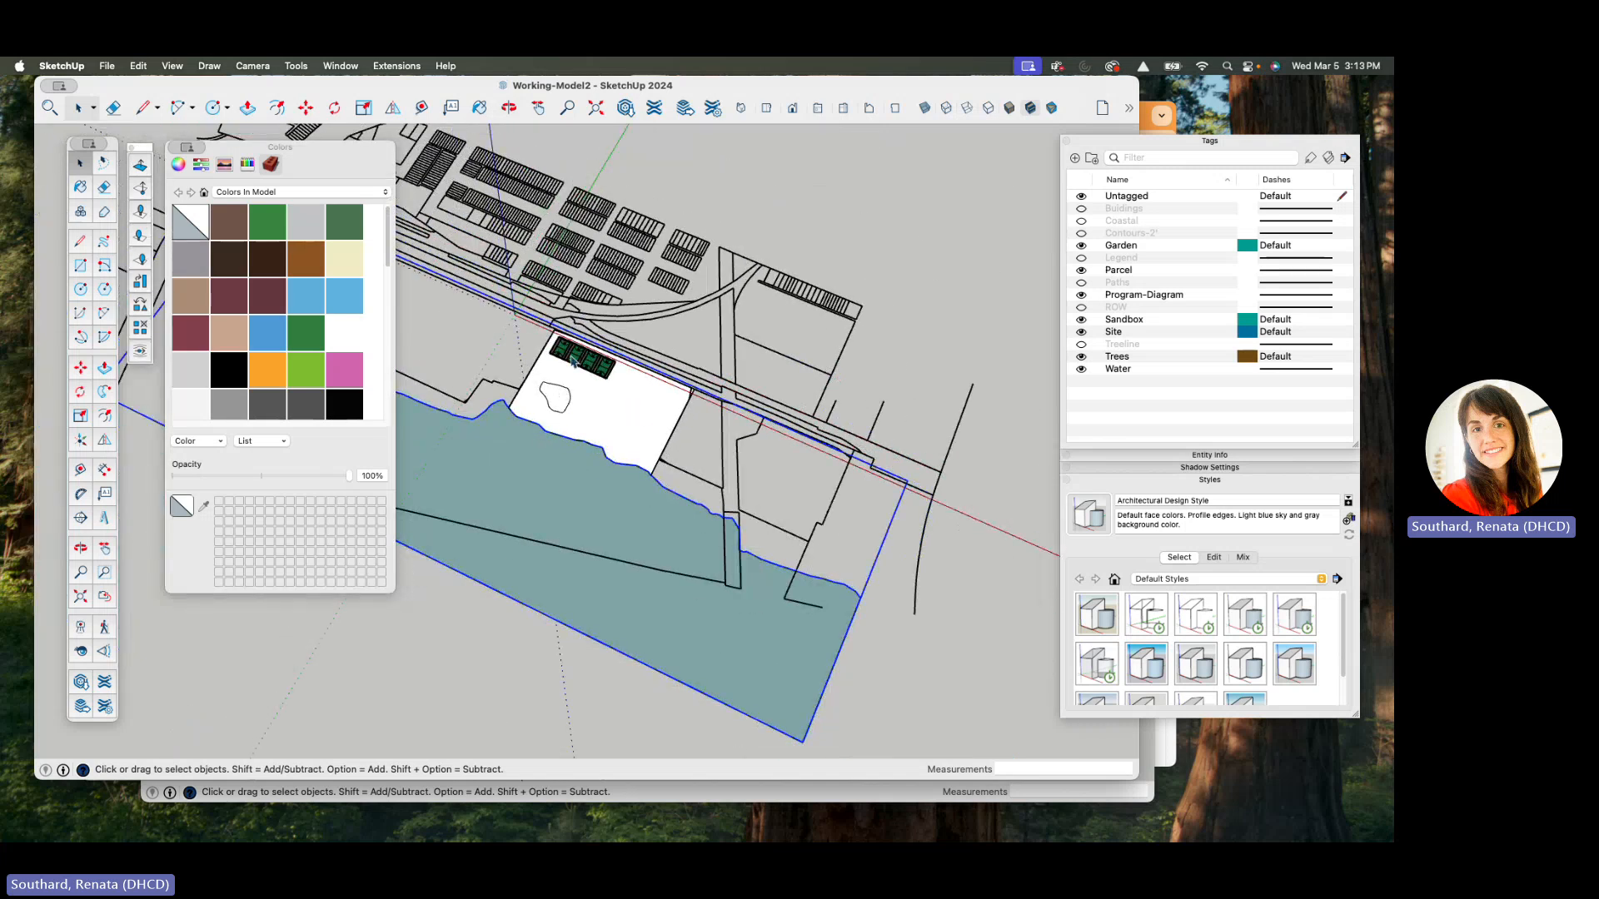
pyautogui.scroll(3, 542, 407)
pyautogui.click(548, 324)
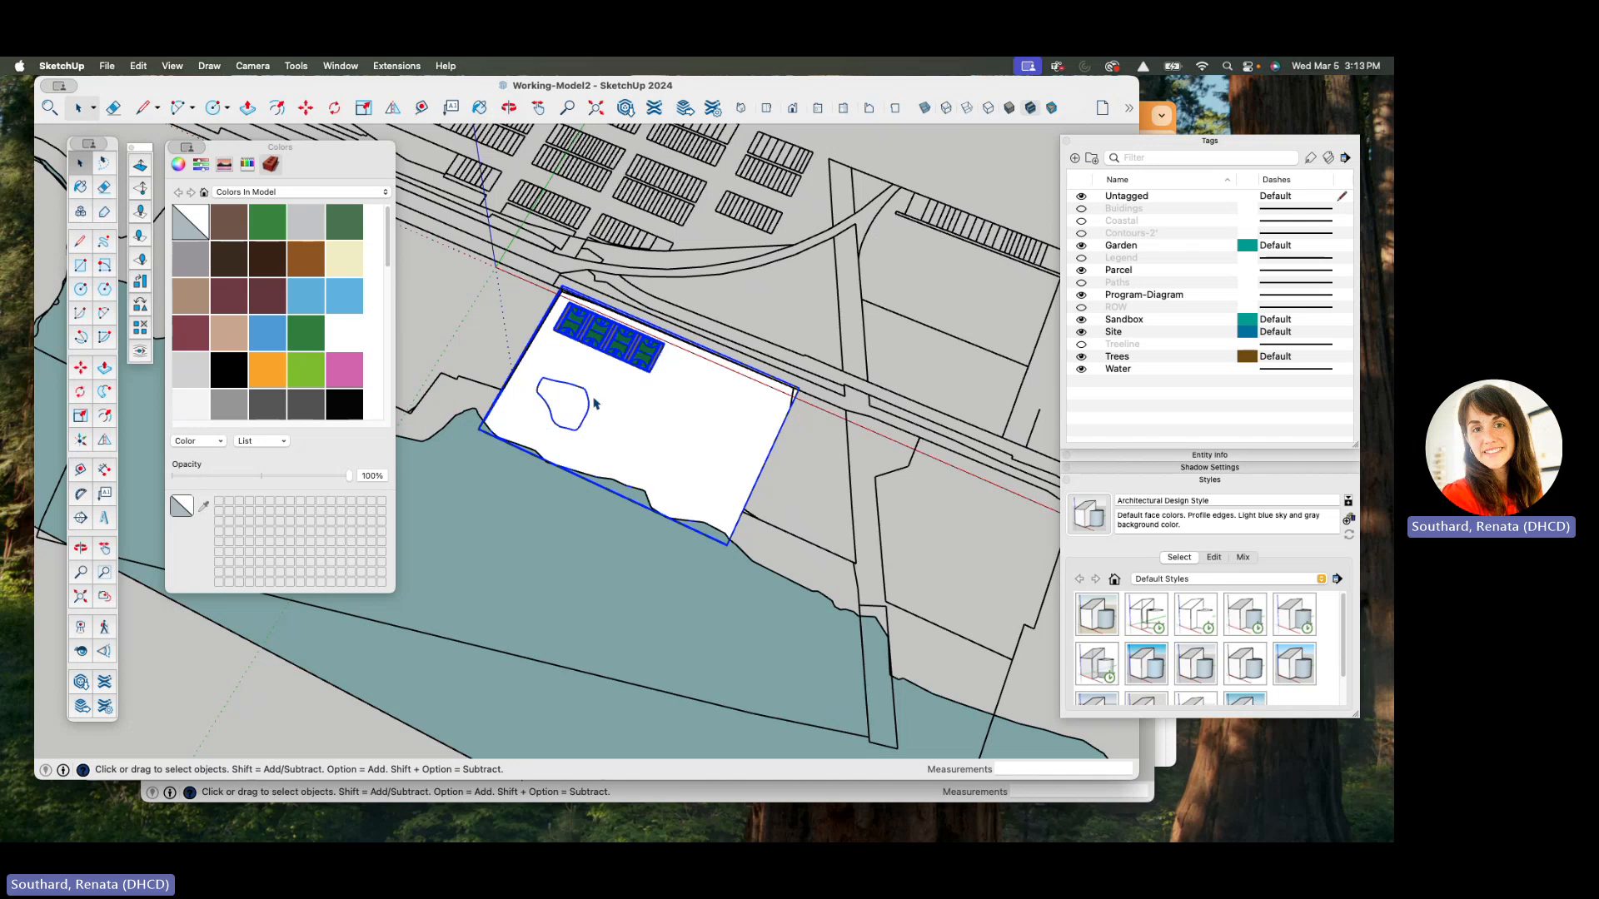
pyautogui.scroll(4, 593, 409)
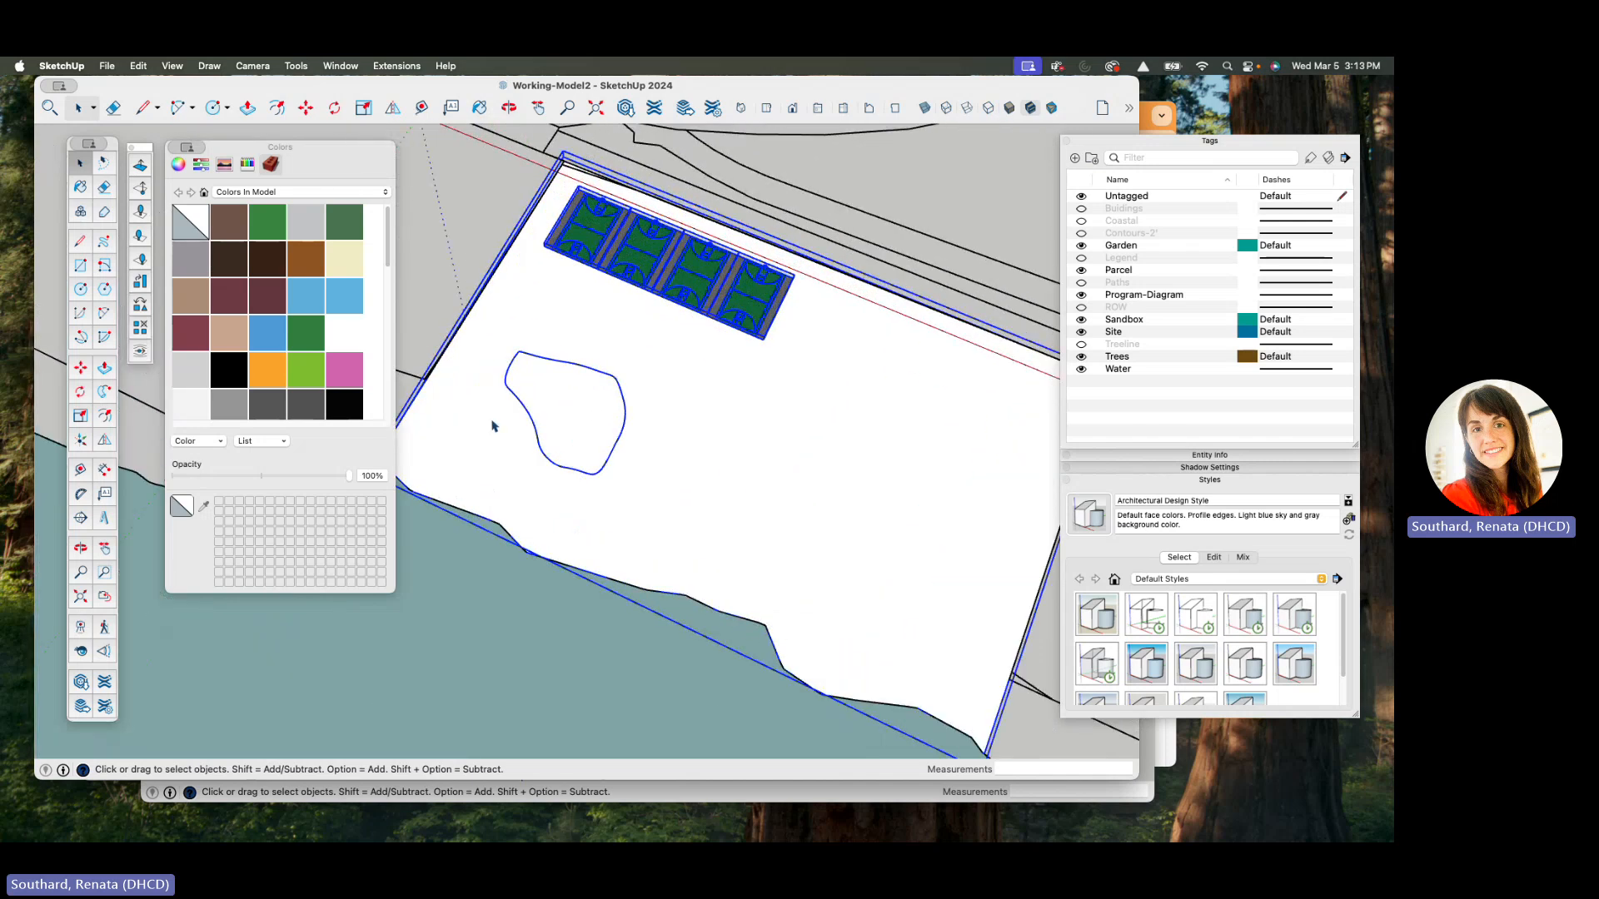
# - Inspect the surrounding parcel and street linework around the site by selecting its group
pyautogui.scroll(-5, 662, 413)
pyautogui.moveTo(662, 413)
pyautogui.mouseDown(button='middle')
pyautogui.moveTo(490, 169)
pyautogui.moveTo(489, 198)
pyautogui.mouseUp(button='middle')
pyautogui.scroll(6, 596, 297)
pyautogui.moveTo(870, 458); pyautogui.dragTo(788, 388, button='middle')
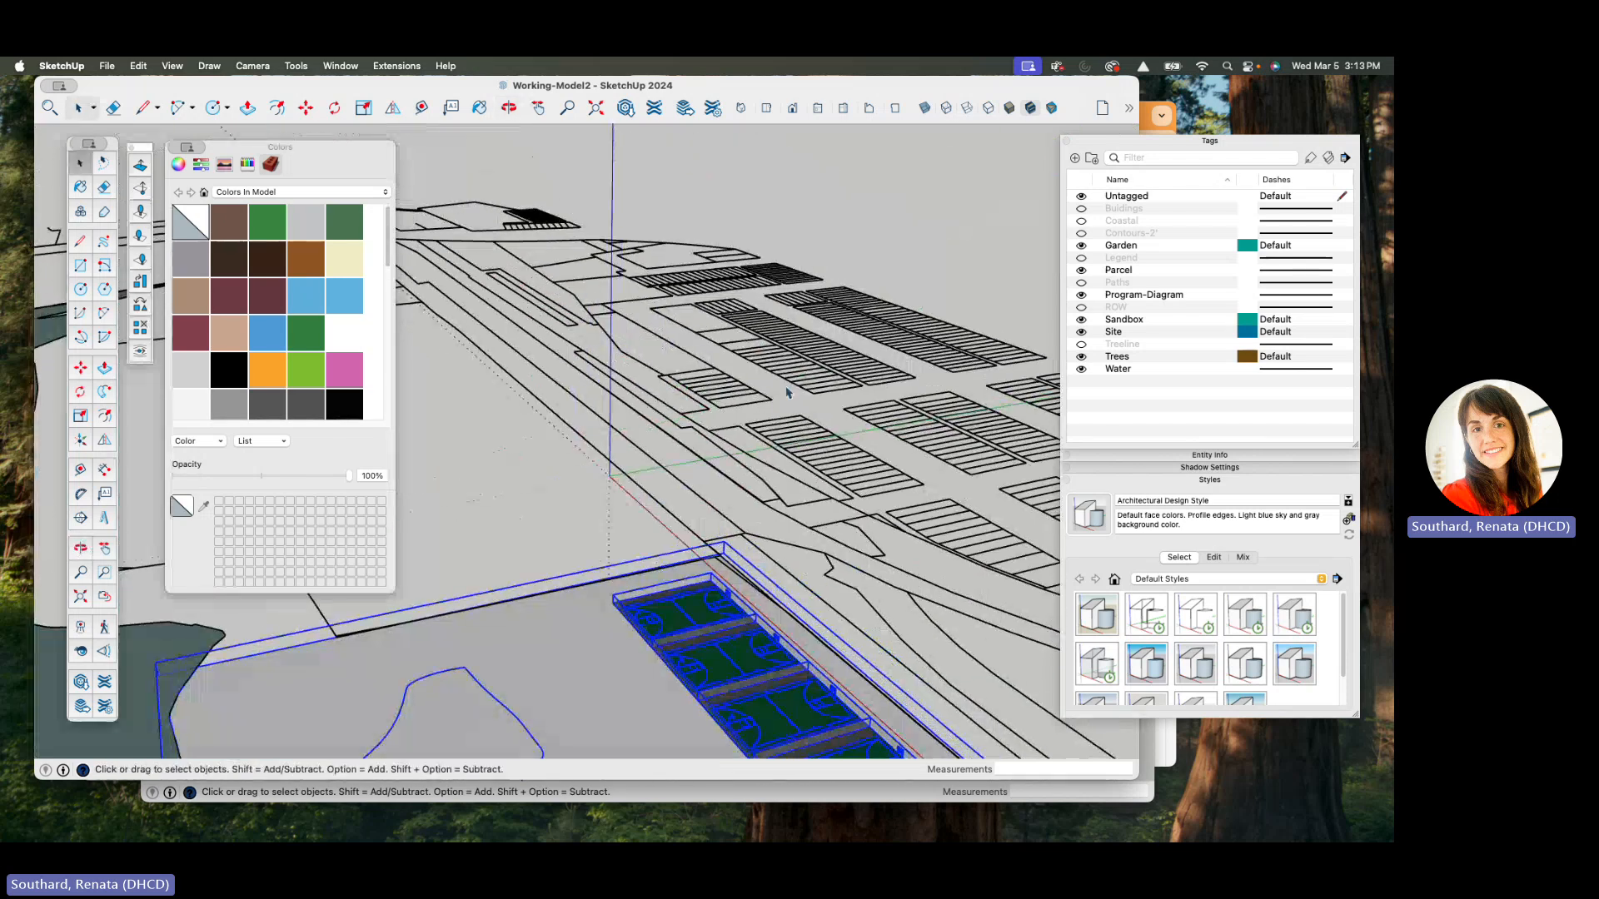
pyautogui.click(799, 389)
pyautogui.click(805, 390)
pyautogui.moveTo(664, 358); pyautogui.dragTo(886, 588, button='middle')
pyautogui.scroll(-4, 746, 430)
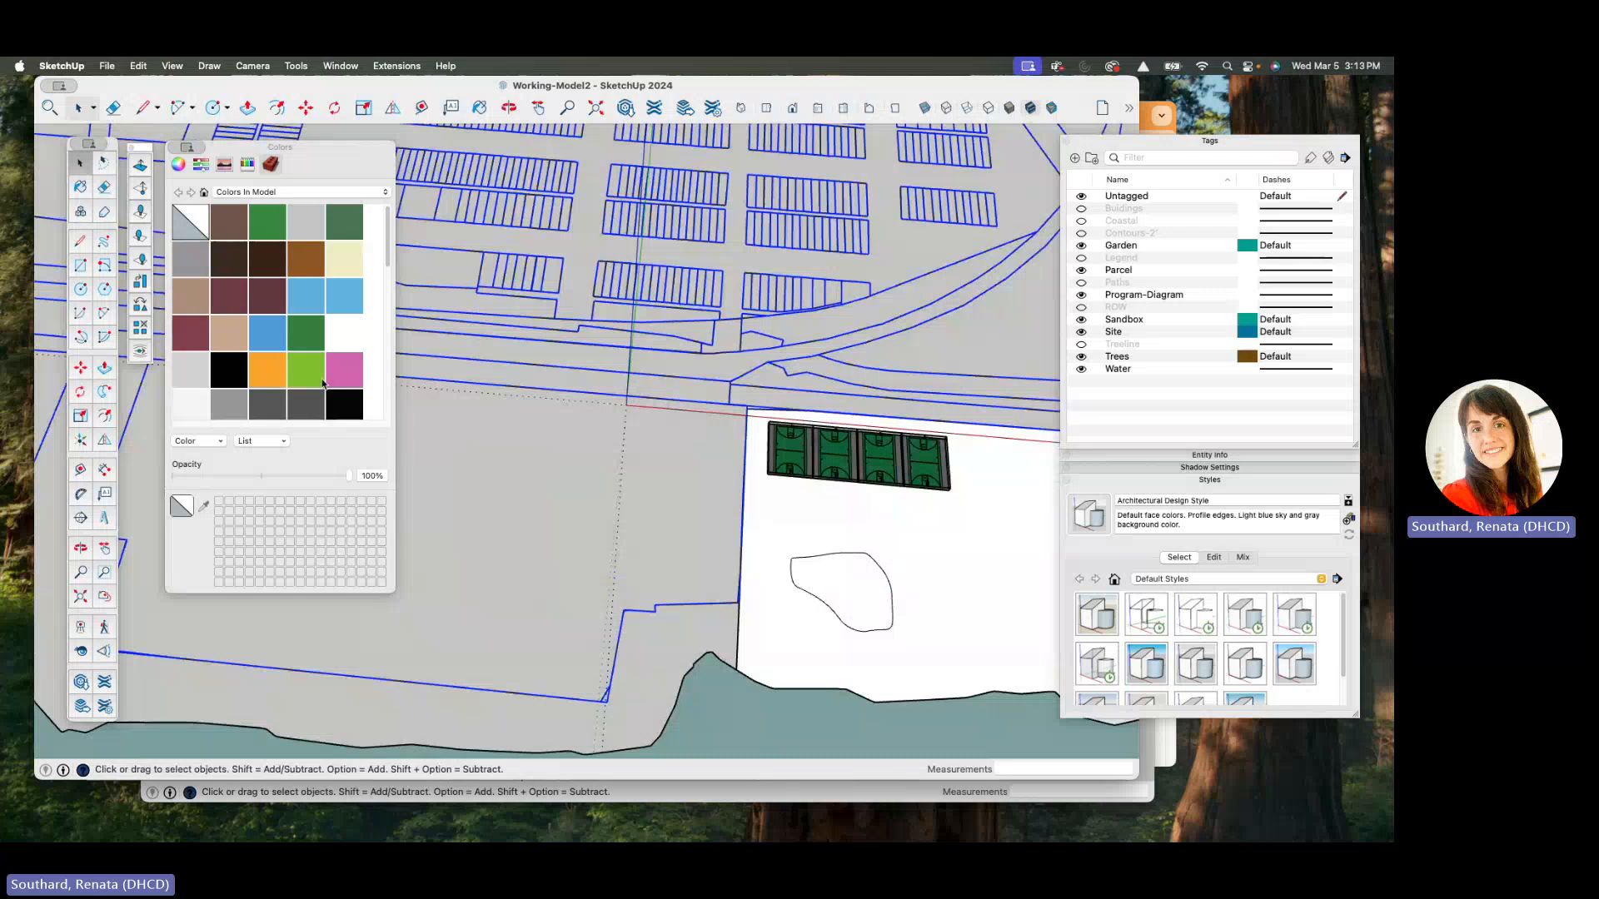
pyautogui.scroll(-4, 531, 464)
pyautogui.scroll(5, 861, 522)
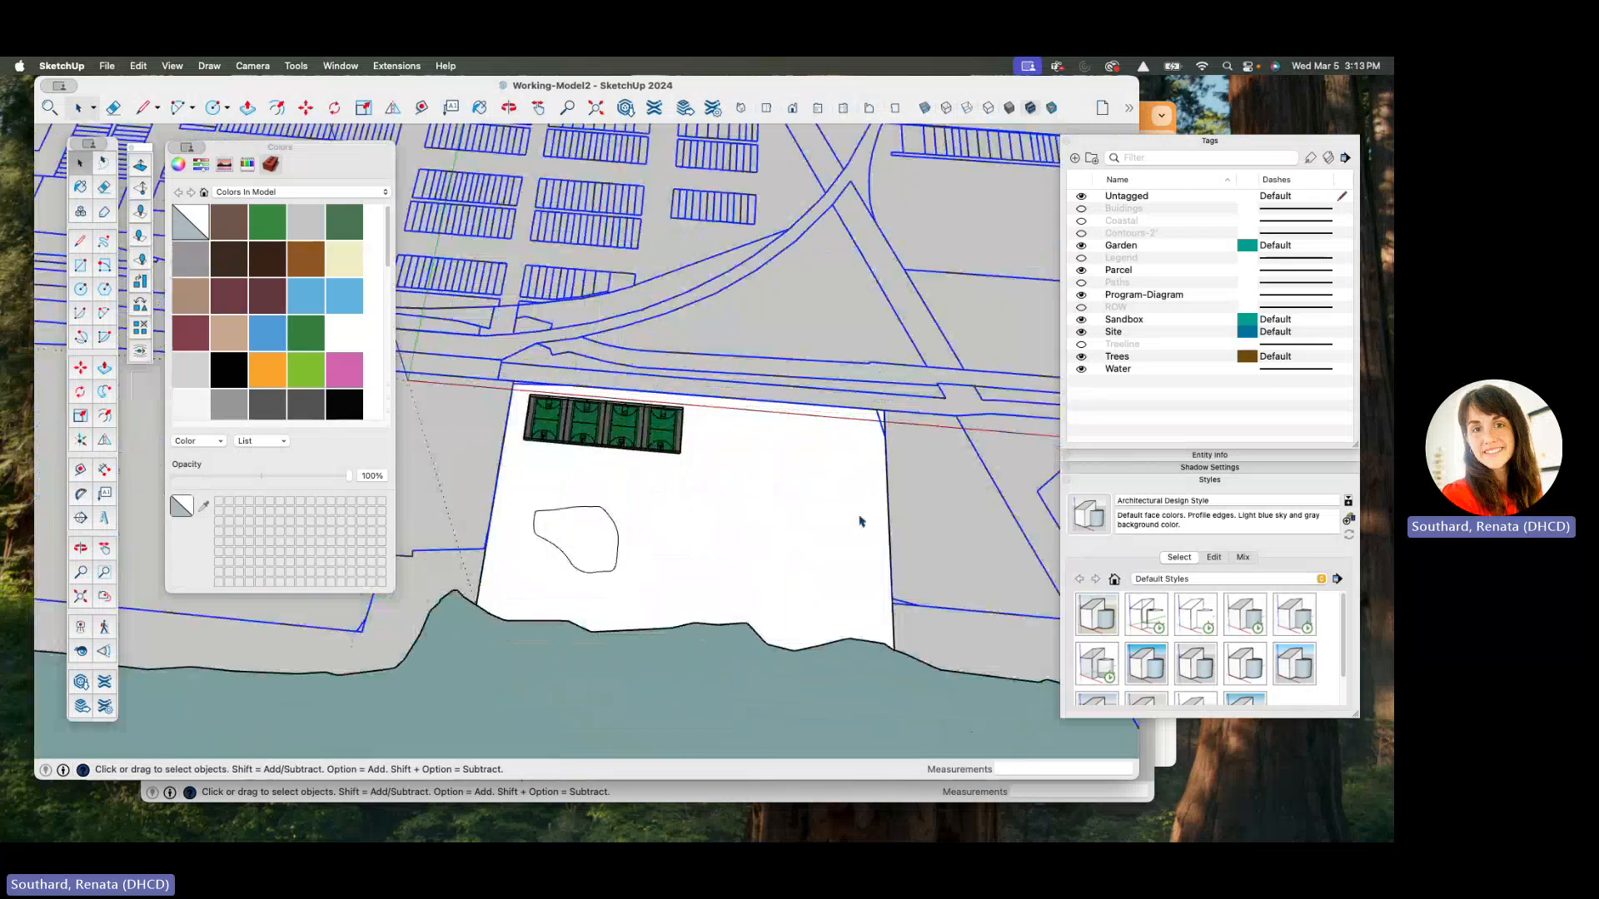
pyautogui.scroll(-2, 742, 517)
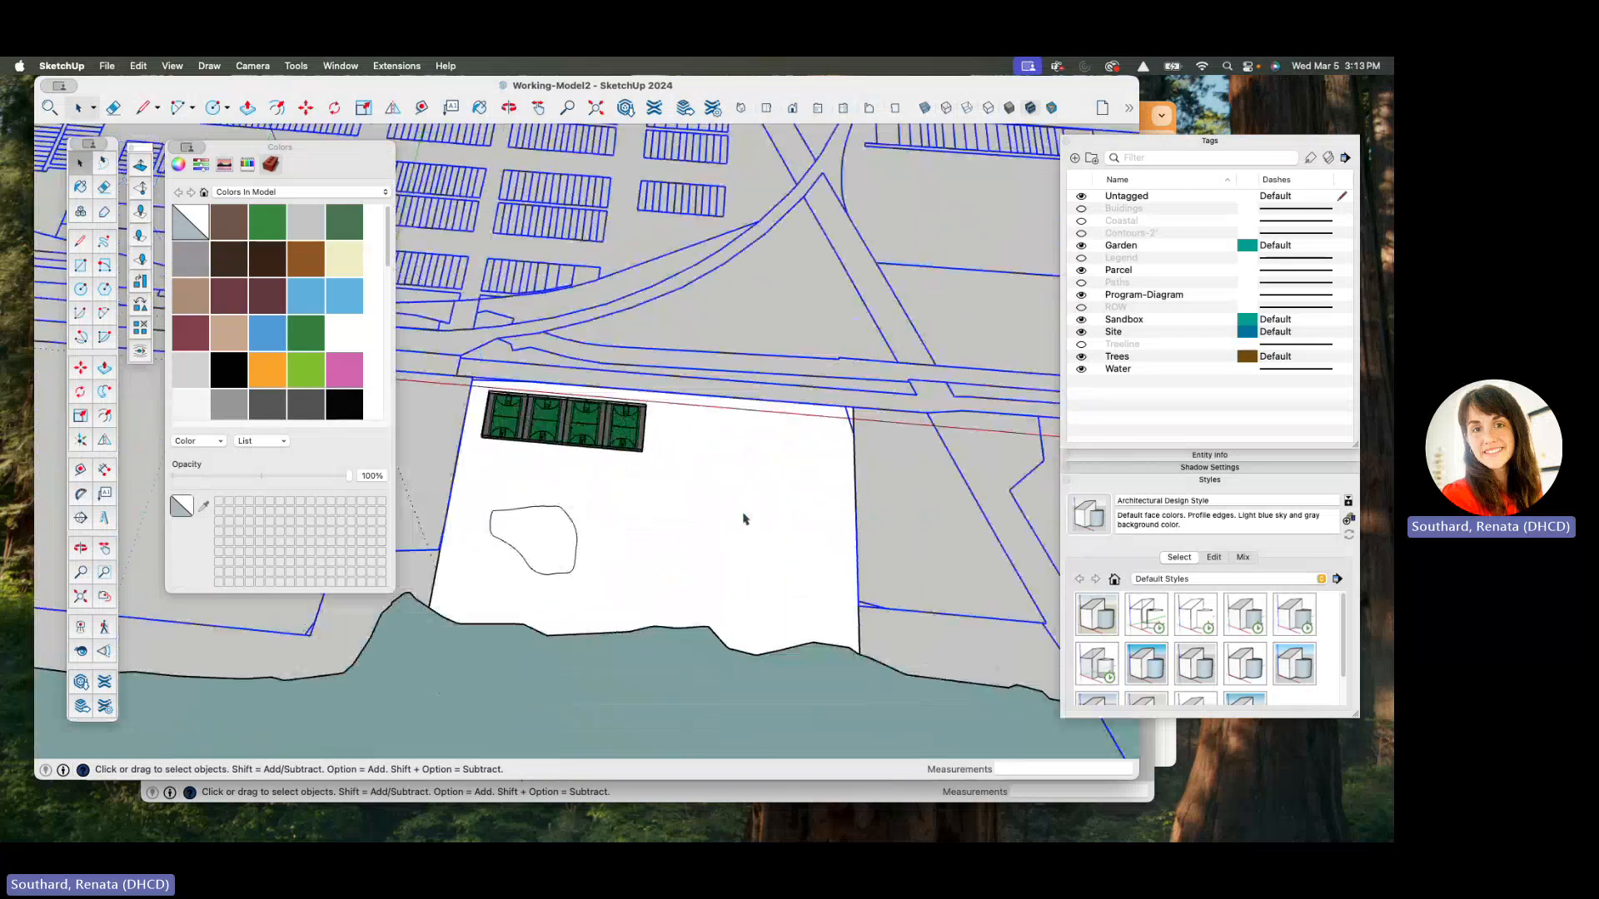
# - Open the white site group and the group nested inside it for editing
pyautogui.click(567, 538)
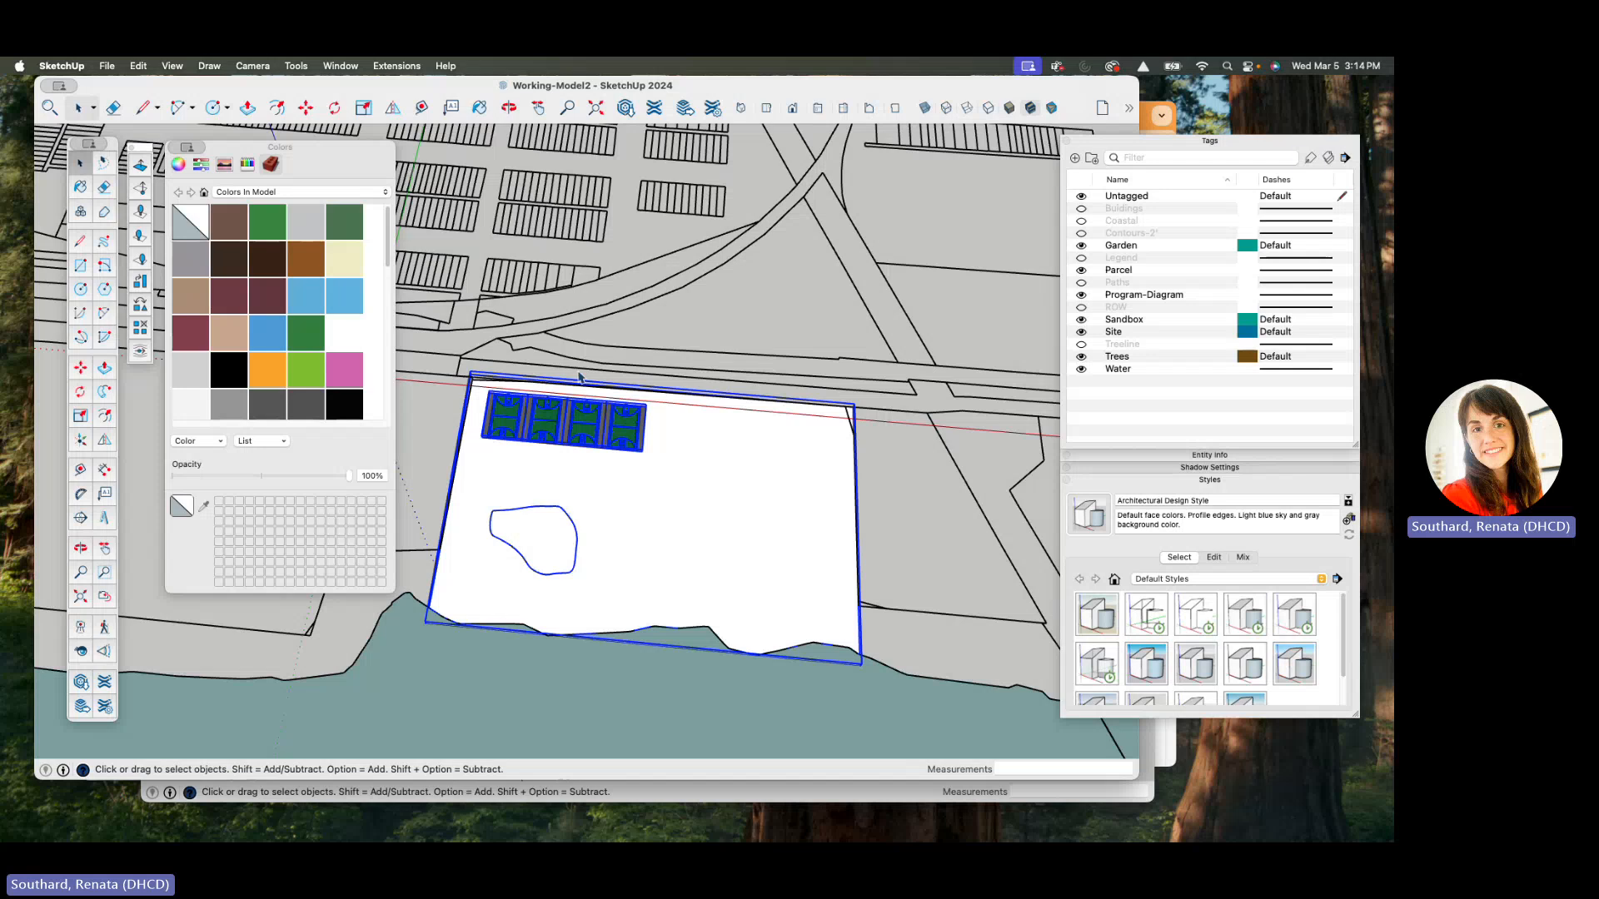
pyautogui.doubleClick(569, 521)
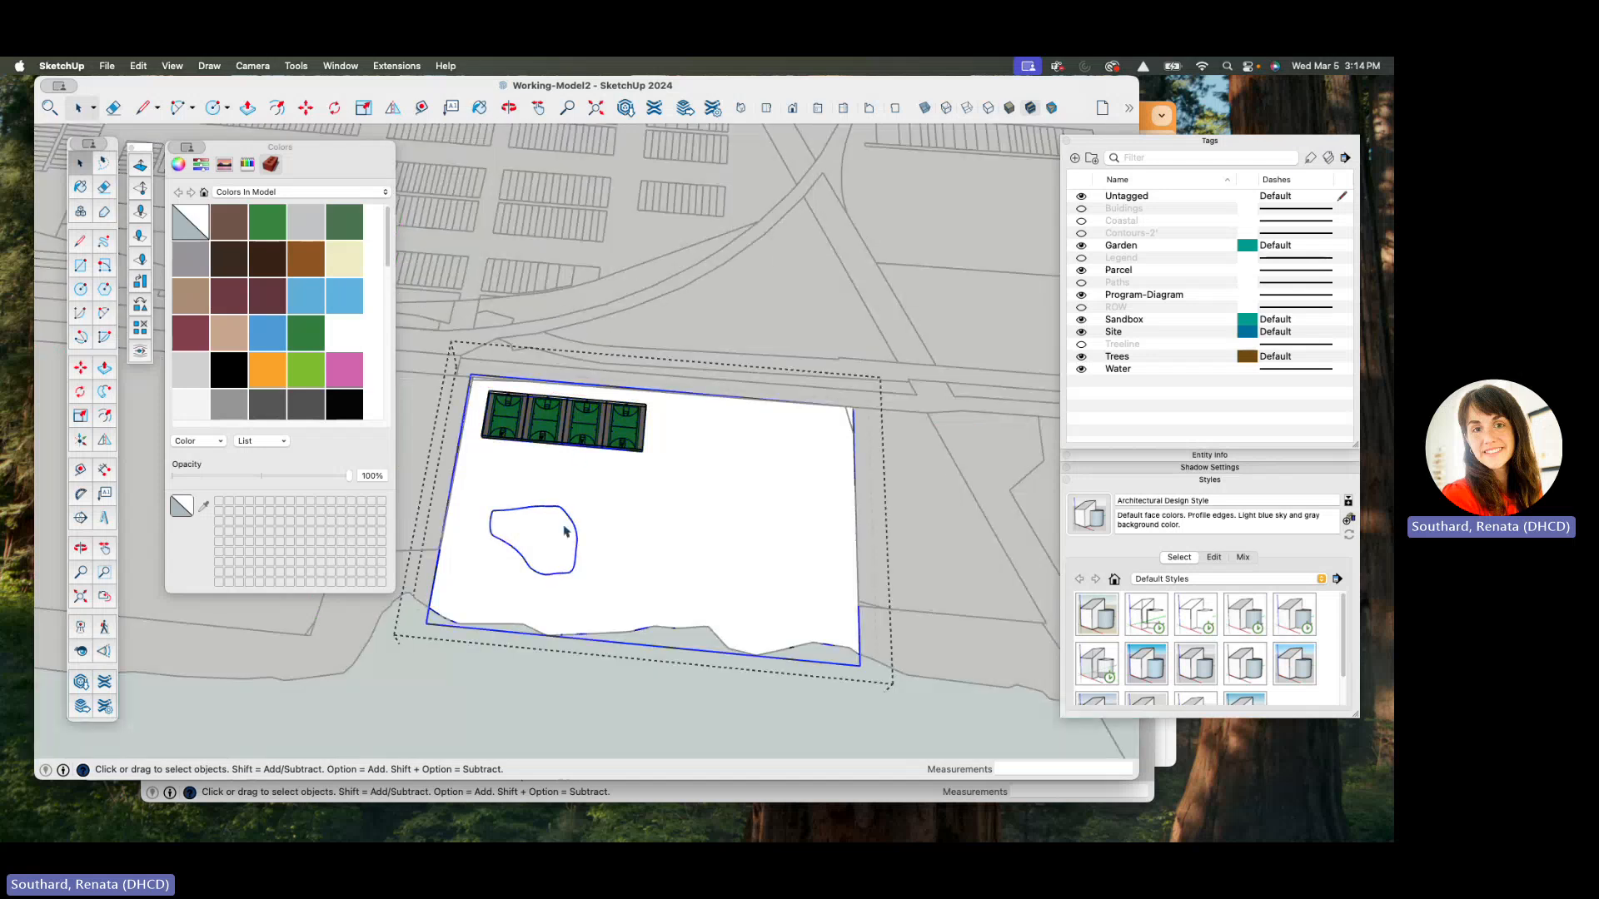
pyautogui.doubleClick(556, 530)
pyautogui.scroll(-3, 541, 484)
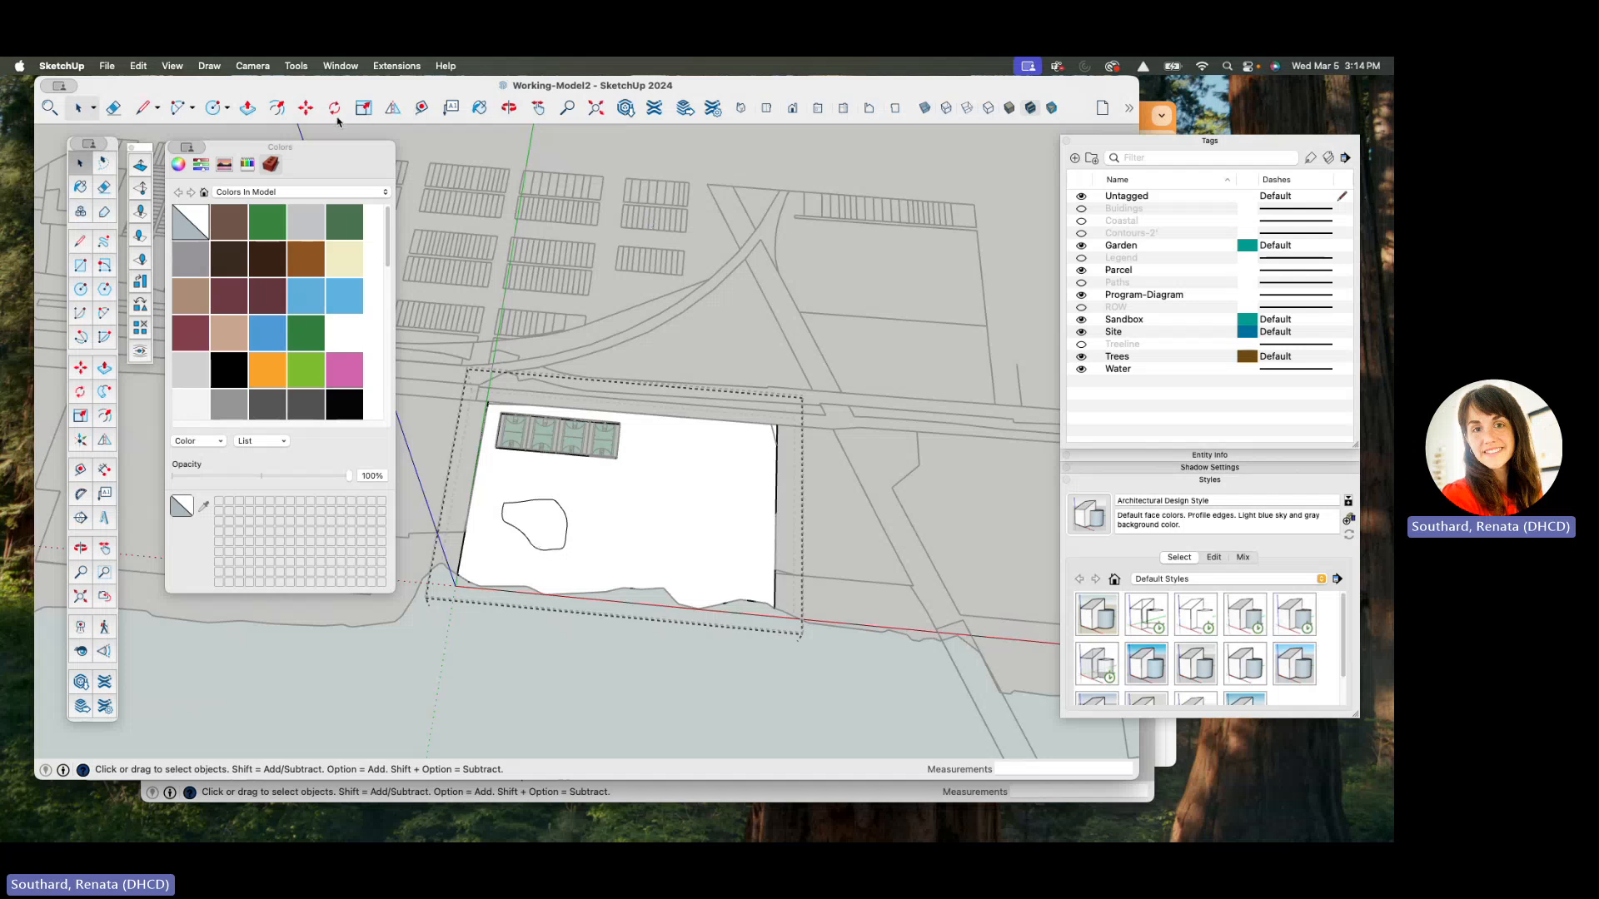
# - Move the freeform face below the courts about 332' across to the opposite side of the site
pyautogui.click(305, 108)
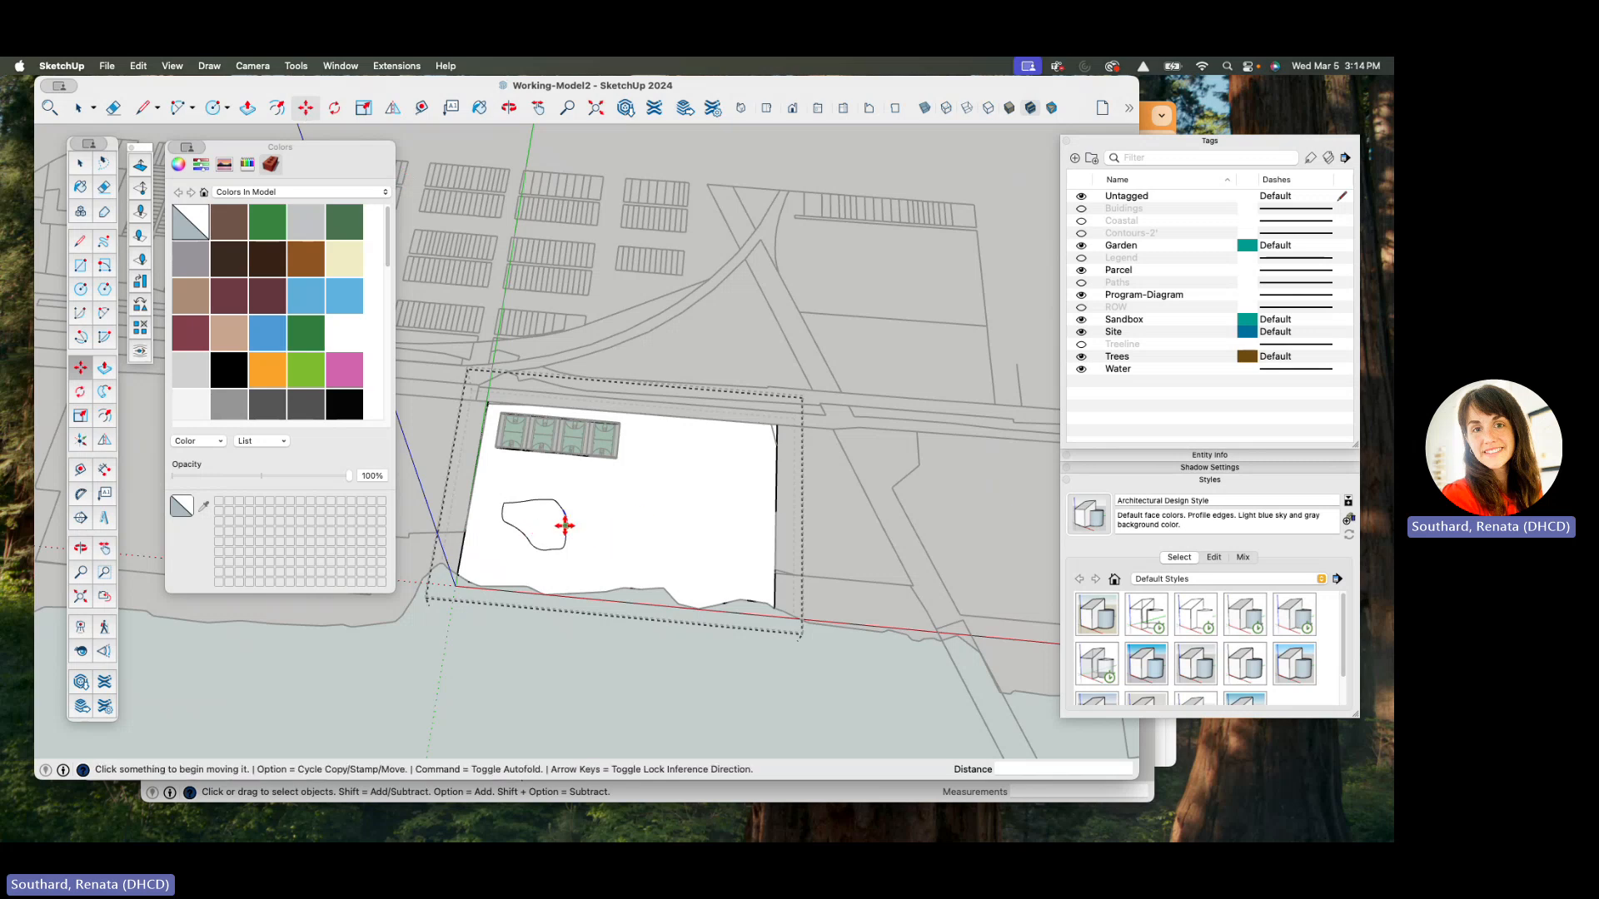
pyautogui.press('space')
pyautogui.click(537, 542)
pyautogui.scroll(5, 538, 541)
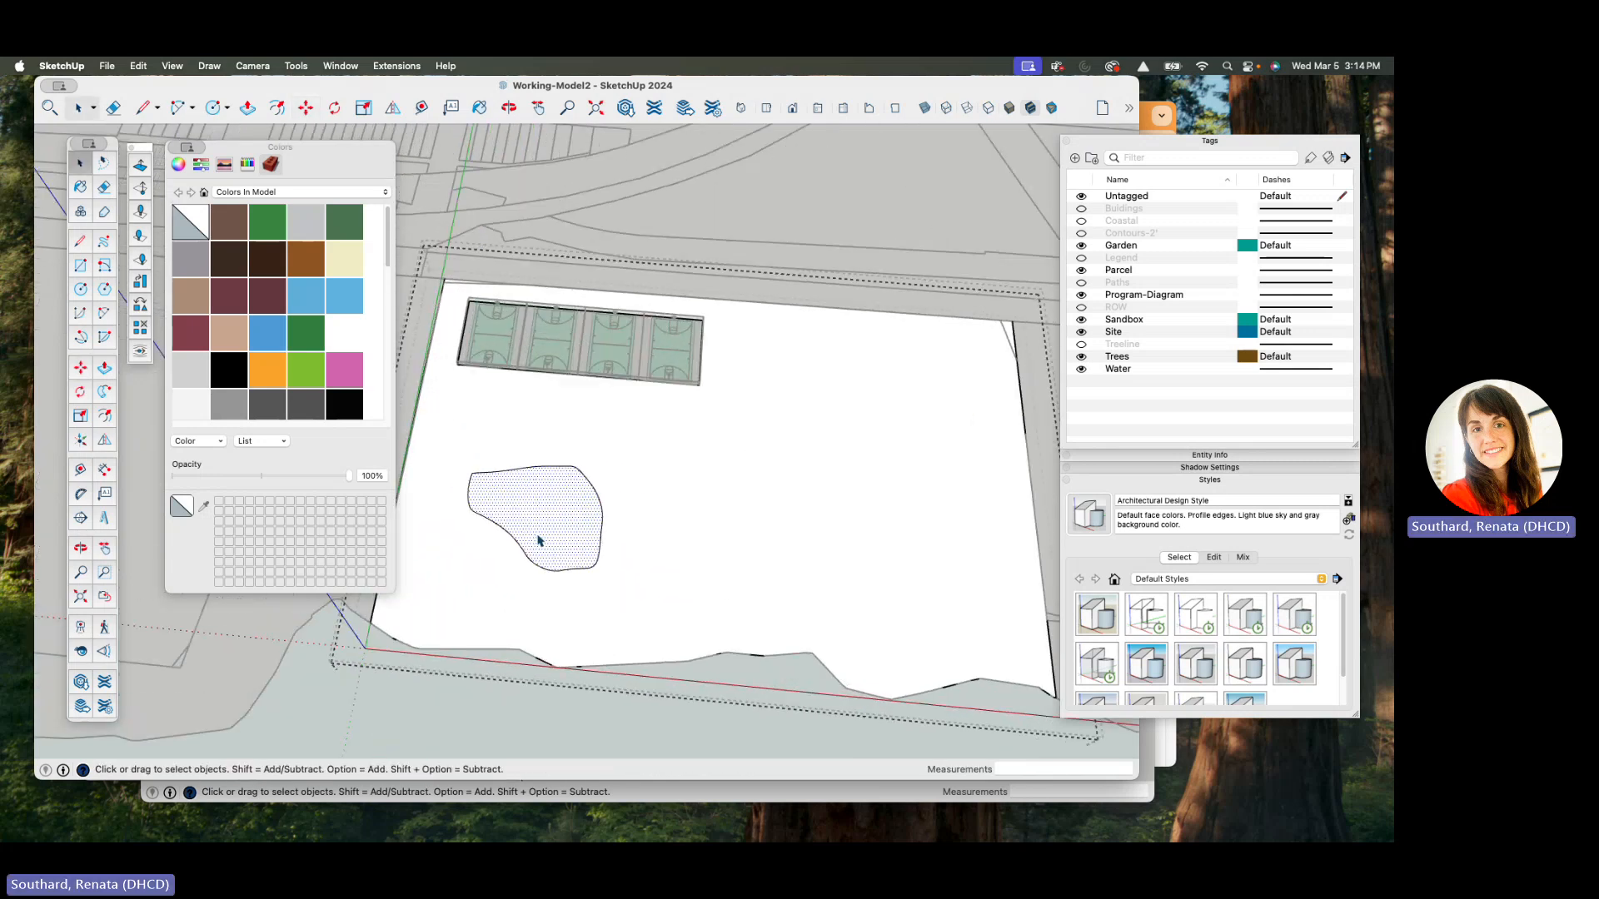
pyautogui.press('m')
pyautogui.click(537, 543)
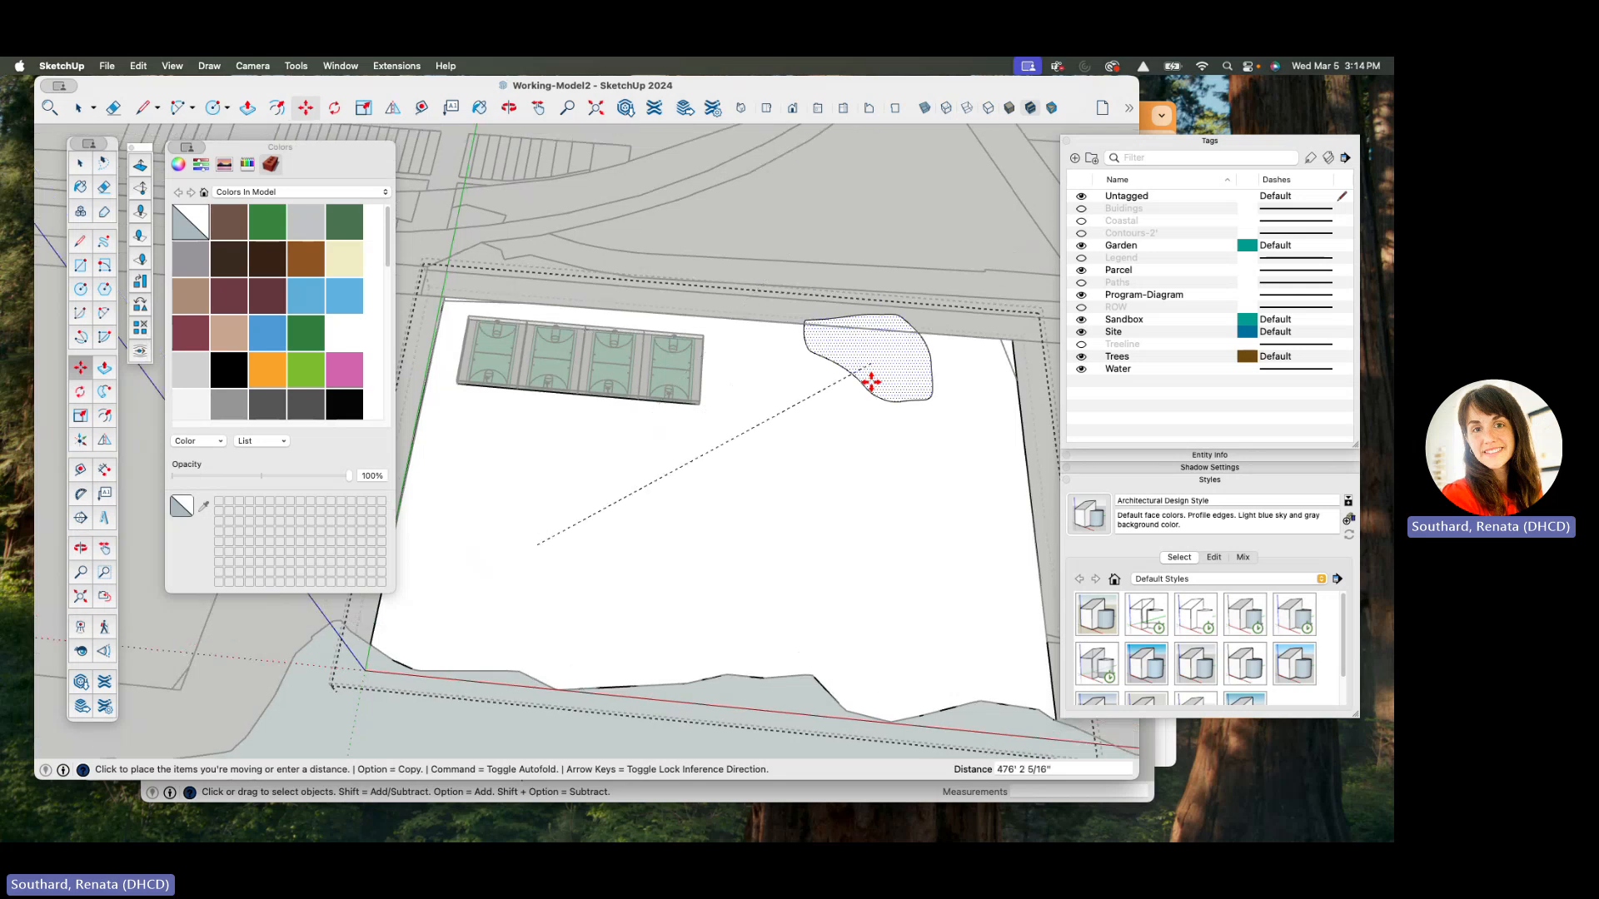
pyautogui.click(832, 516)
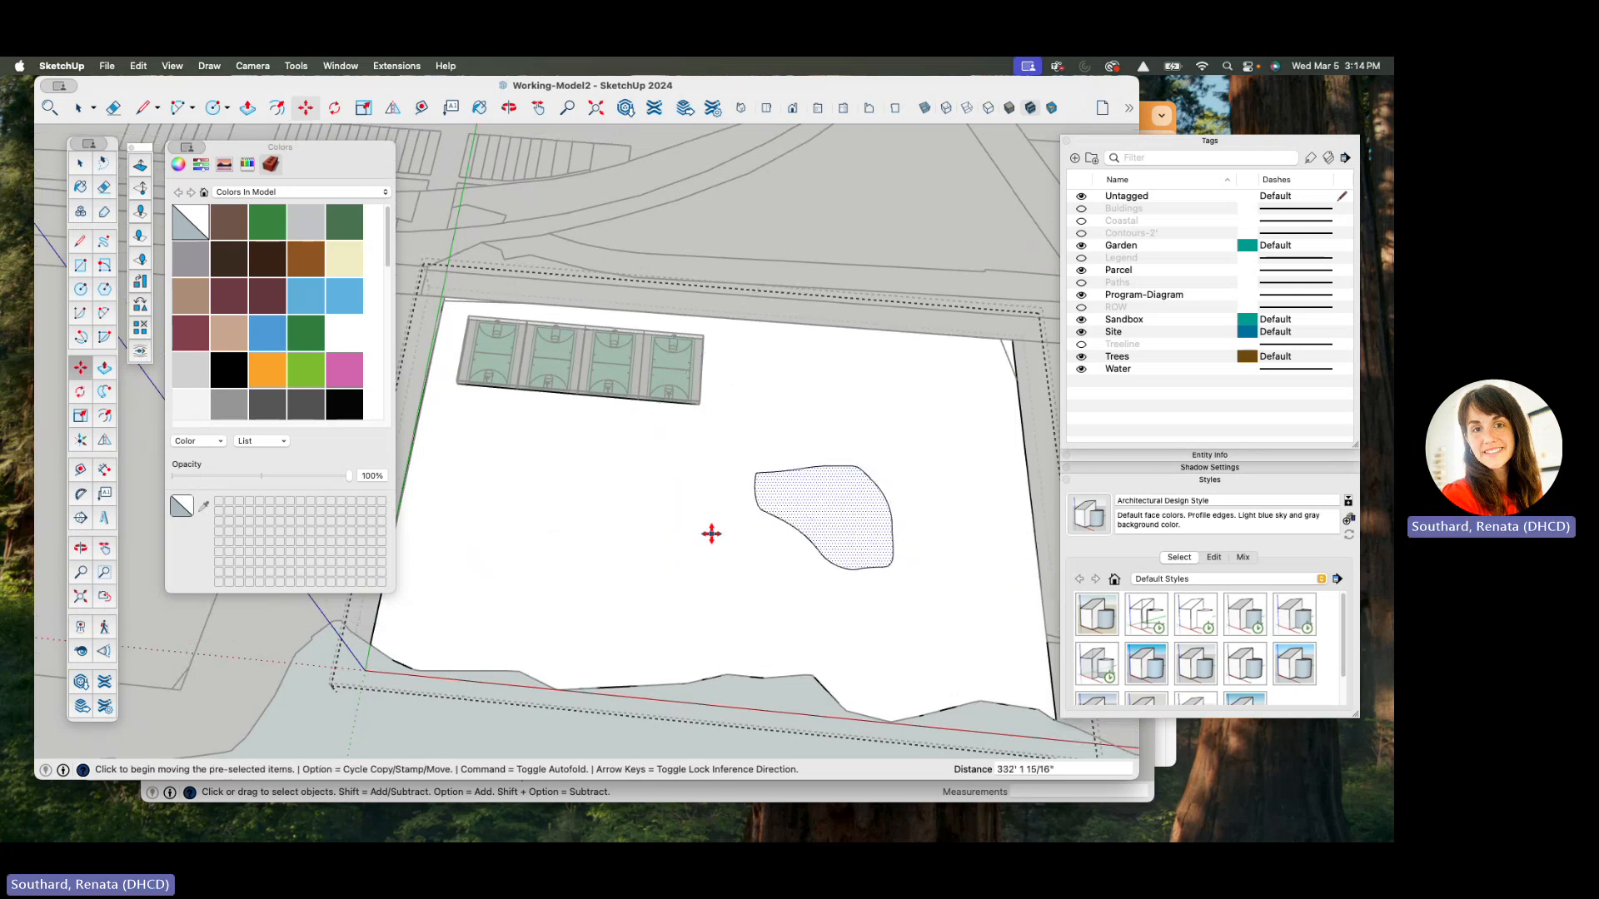
# - Try to move the freeform shape's geometry again, over the site's street-side edge and corner
pyautogui.scroll(-2, 705, 533)
pyautogui.click(763, 522)
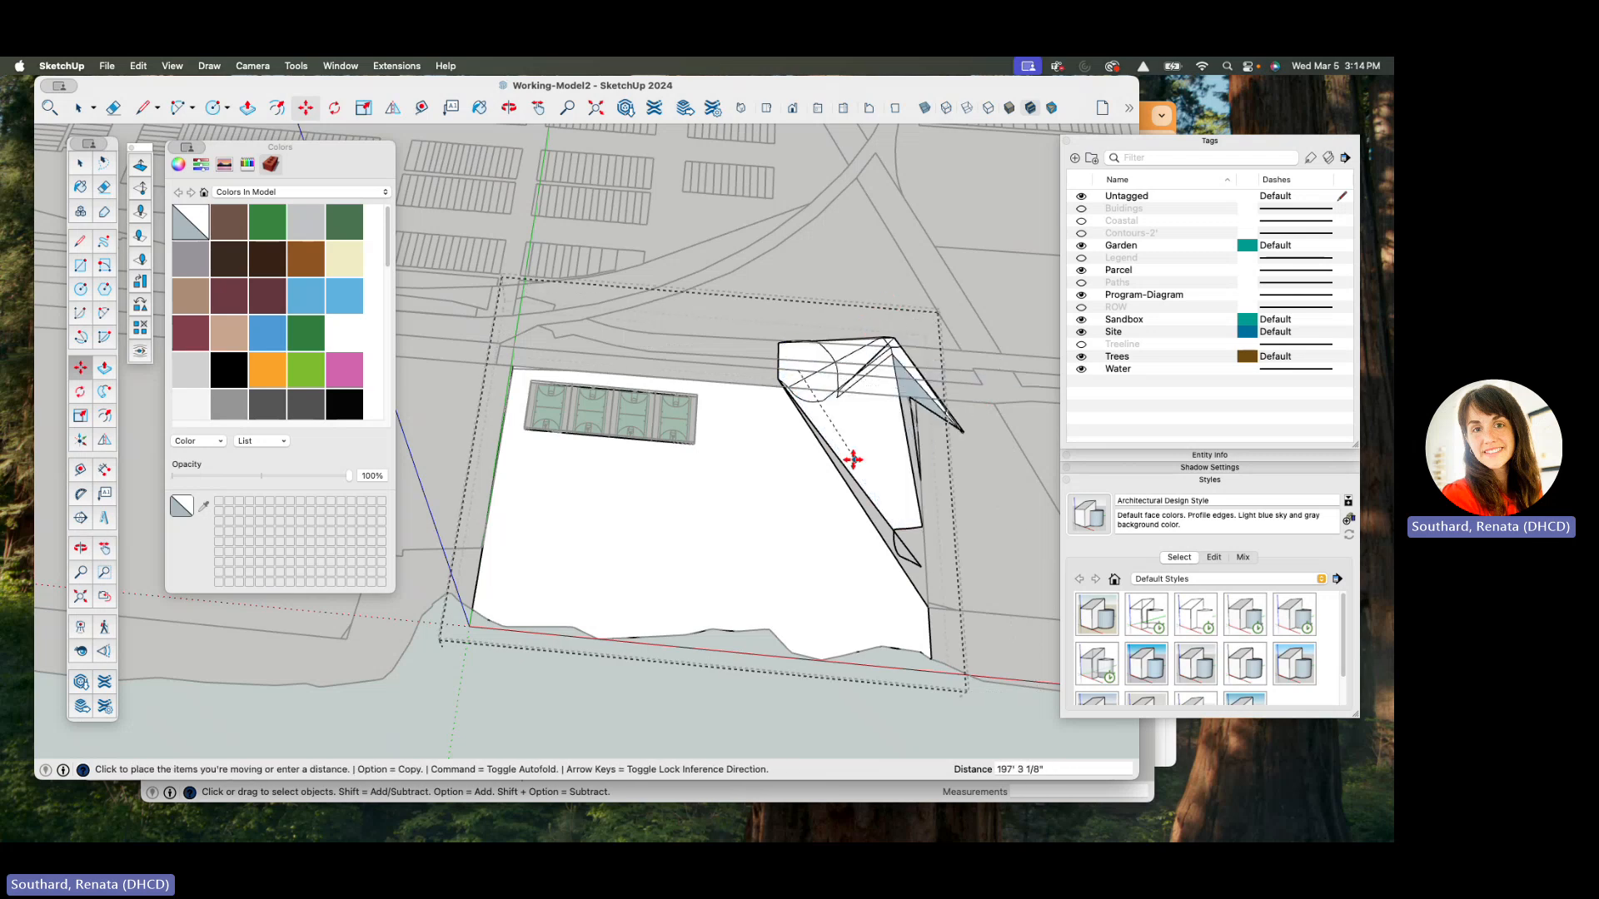
pyautogui.click(793, 340)
pyautogui.click(797, 360)
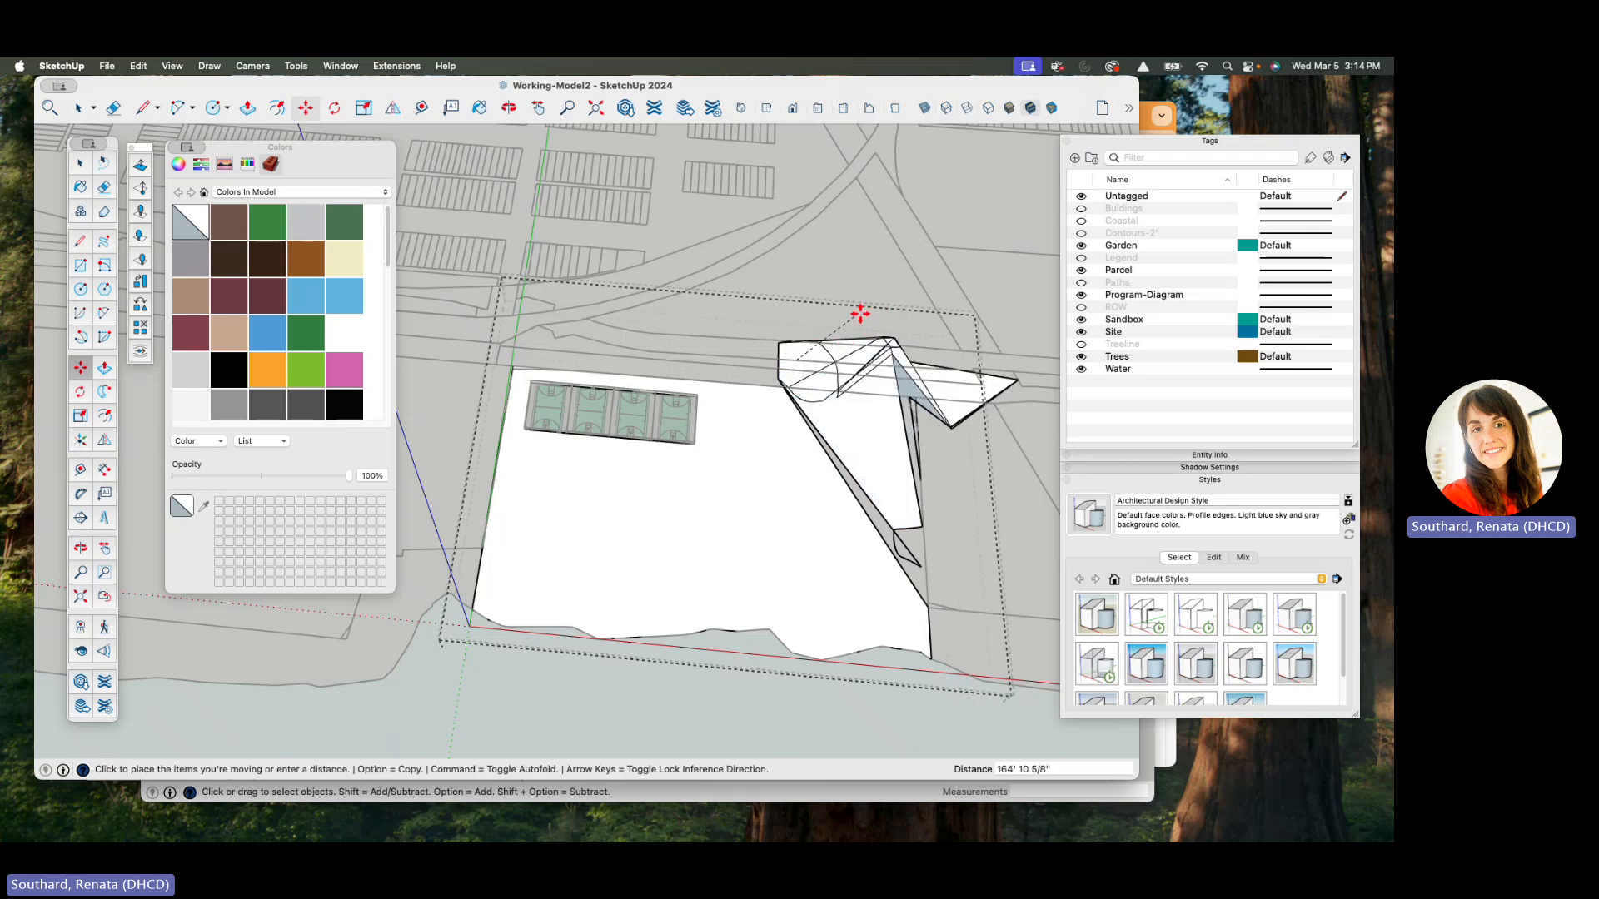
pyautogui.click(849, 339)
pyautogui.moveTo(982, 475); pyautogui.dragTo(867, 414, button='middle')
pyautogui.click(842, 437)
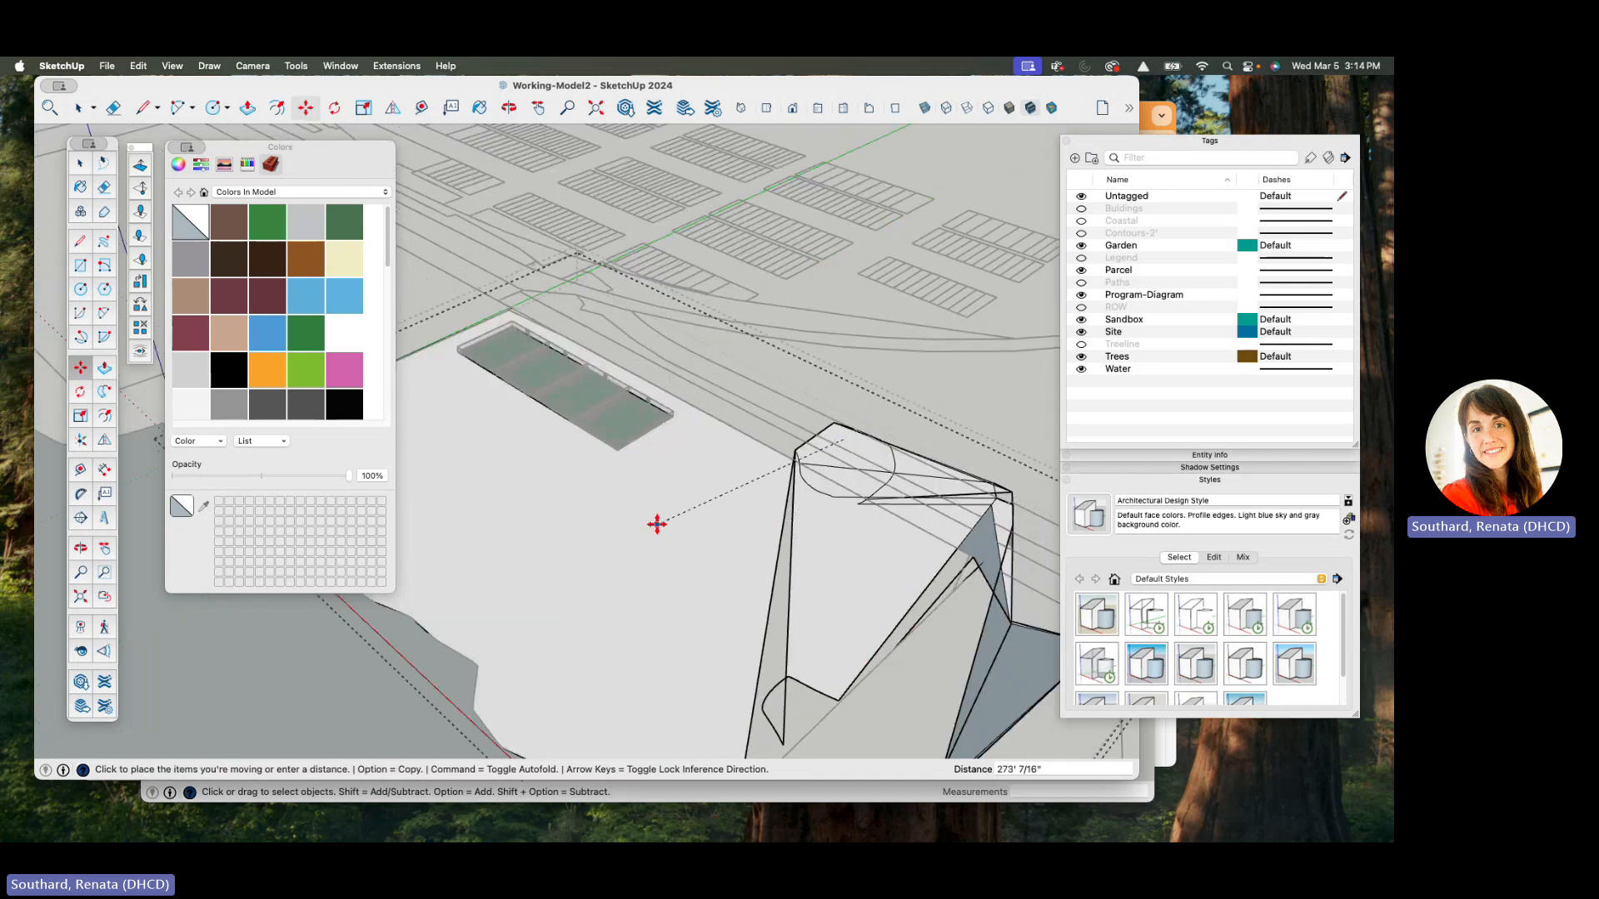
pyautogui.moveTo(792, 557); pyautogui.dragTo(844, 573, button='middle')
pyautogui.press('Escape')
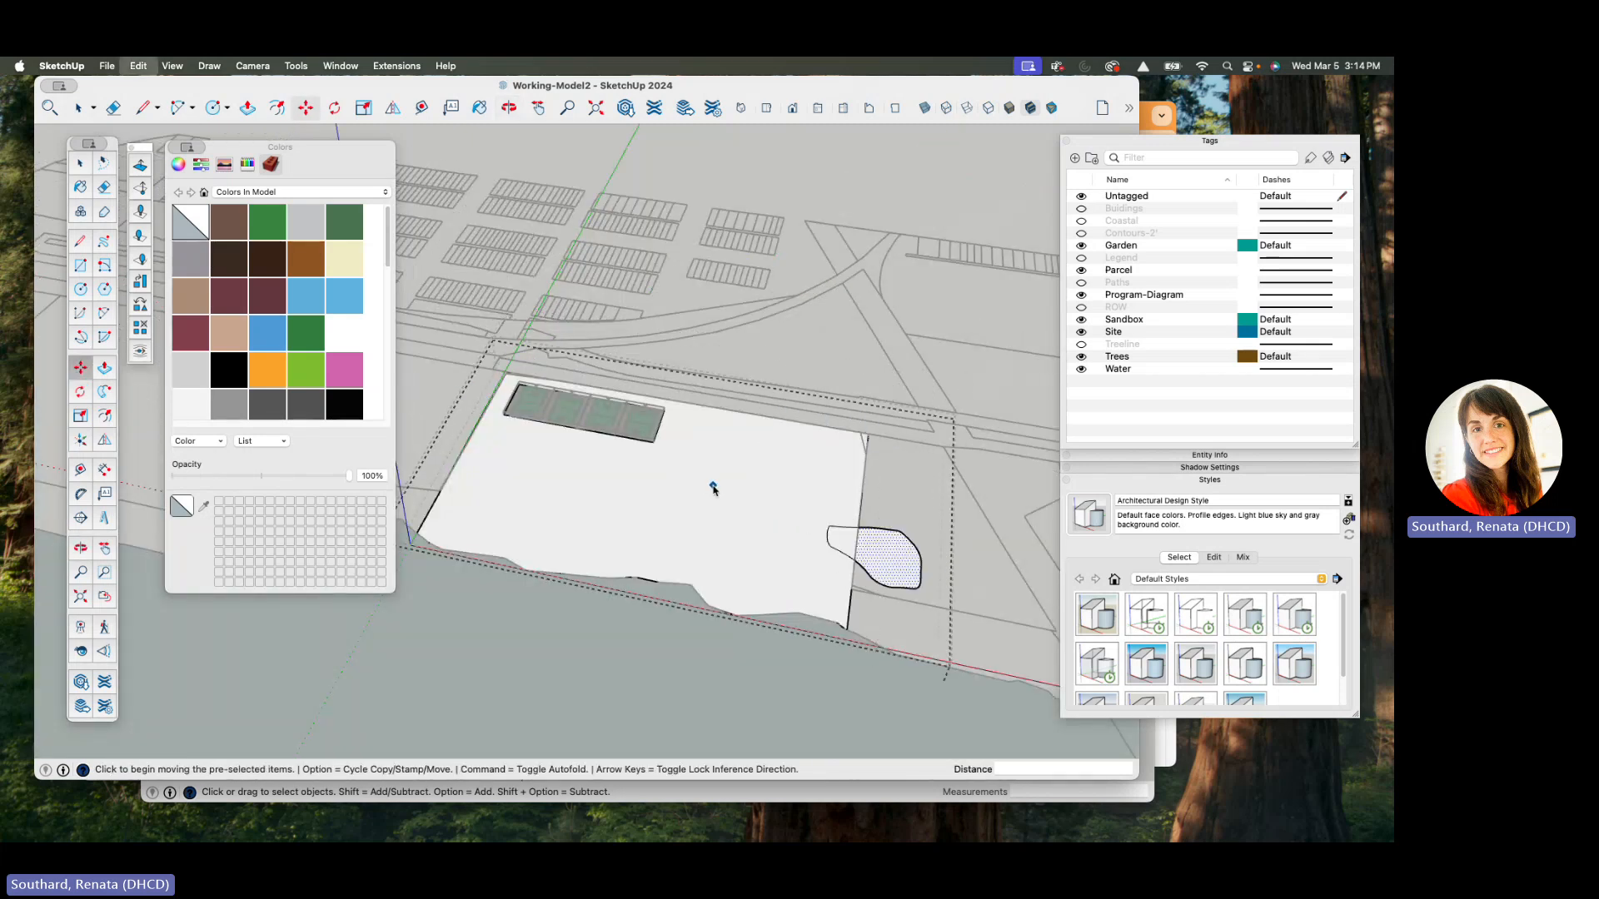
# - Undo the moves of the freeform shape back to its original place below the courts
pyautogui.scroll(2, 612, 500)
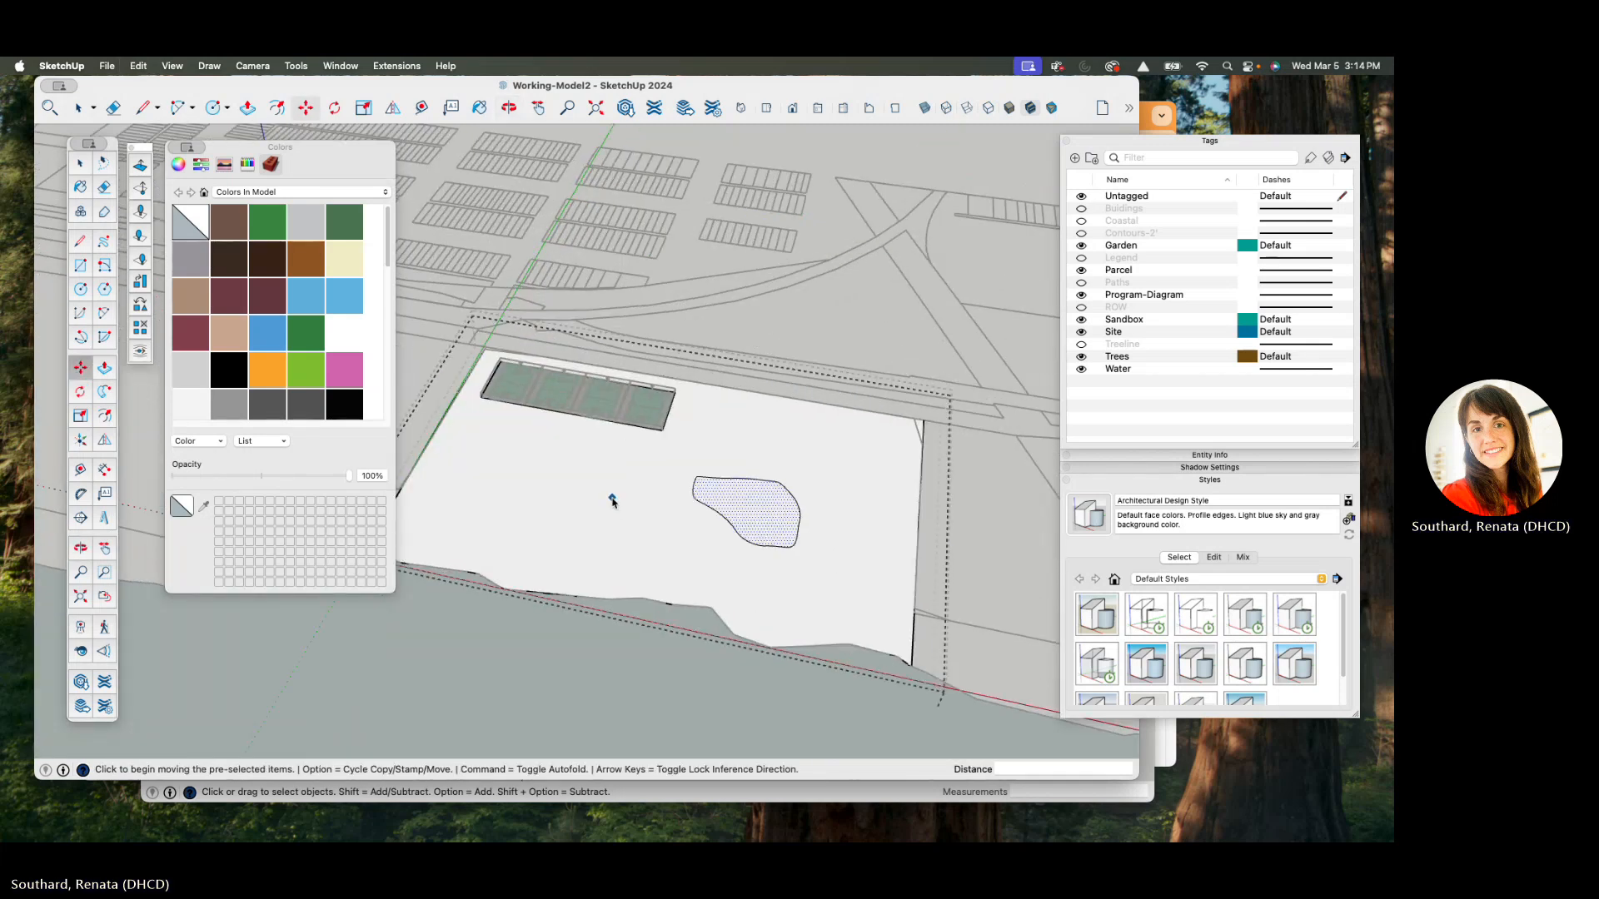
pyautogui.press('super+z')
pyautogui.moveTo(650, 508); pyautogui.dragTo(692, 567, button='middle')
pyautogui.press('space')
pyautogui.scroll(-2, 692, 567)
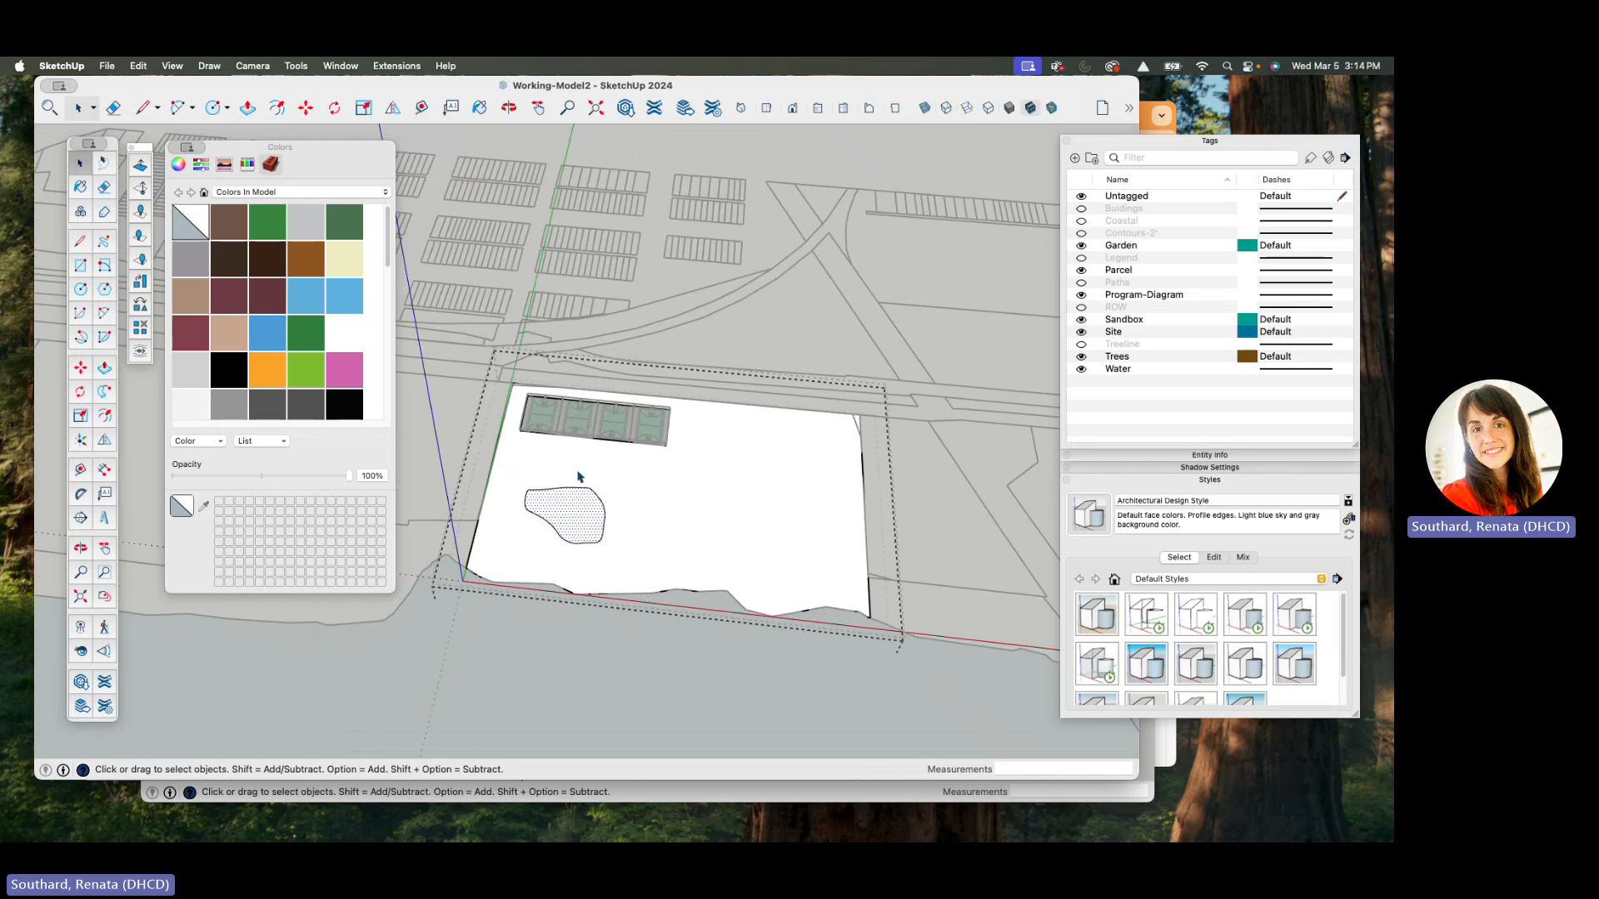
# - Draw two overlapping circles in the site's open area, the second smaller with a radius of about 56'
pyautogui.scroll(4, 614, 499)
pyautogui.moveTo(614, 501); pyautogui.dragTo(599, 593, button='middle')
pyautogui.scroll(3, 550, 542)
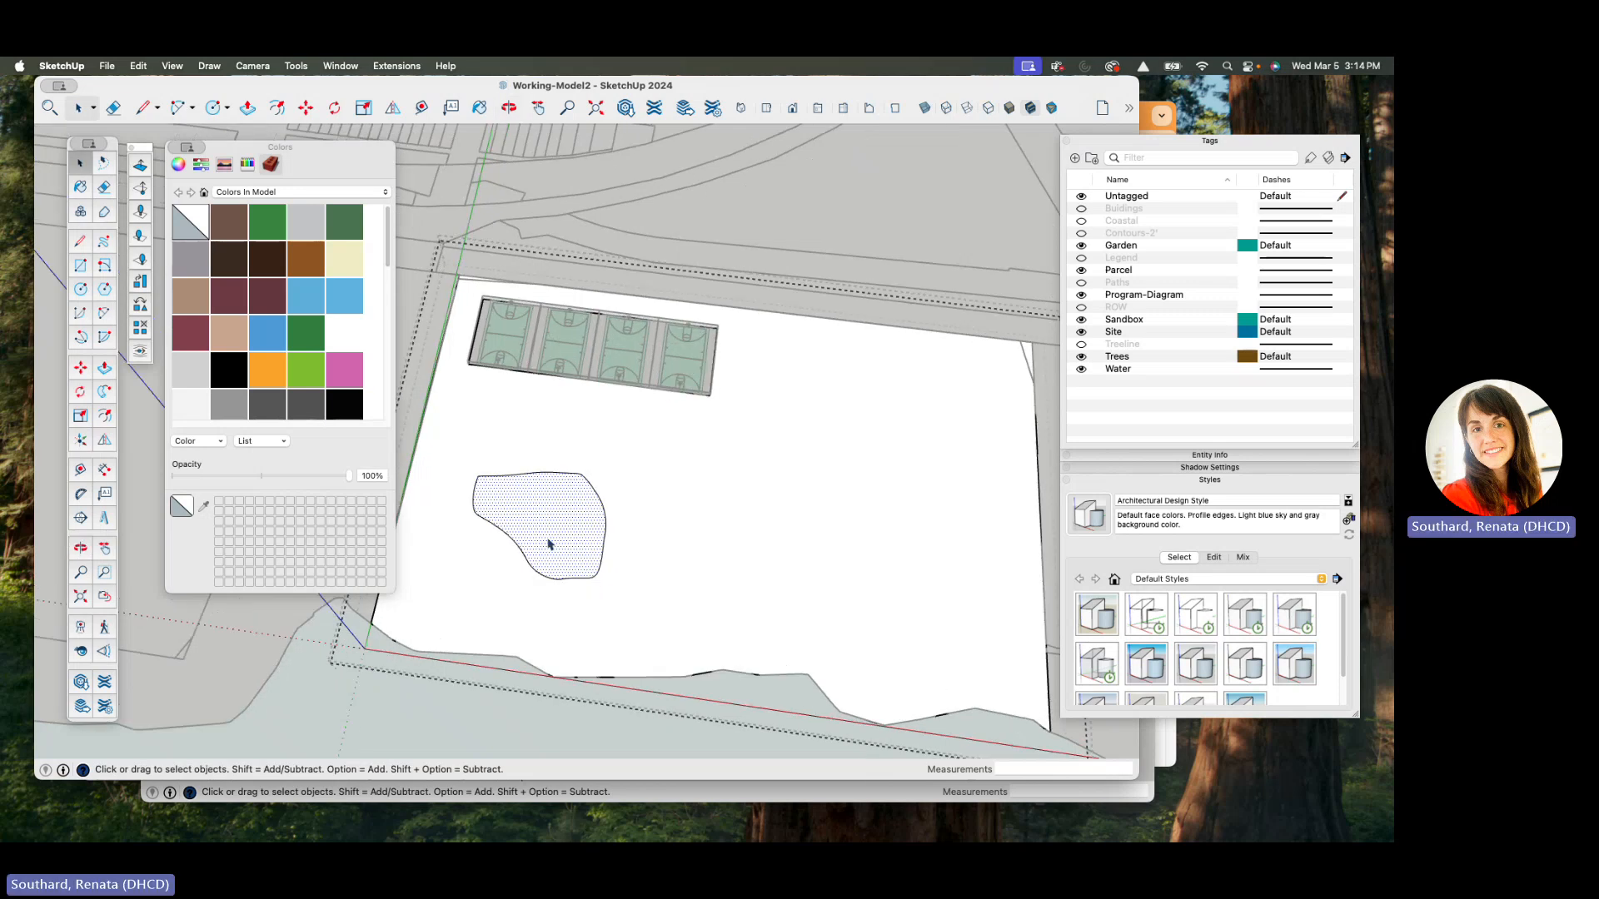
pyautogui.moveTo(550, 543); pyautogui.dragTo(582, 556, button='middle')
pyautogui.scroll(-2, 414, 478)
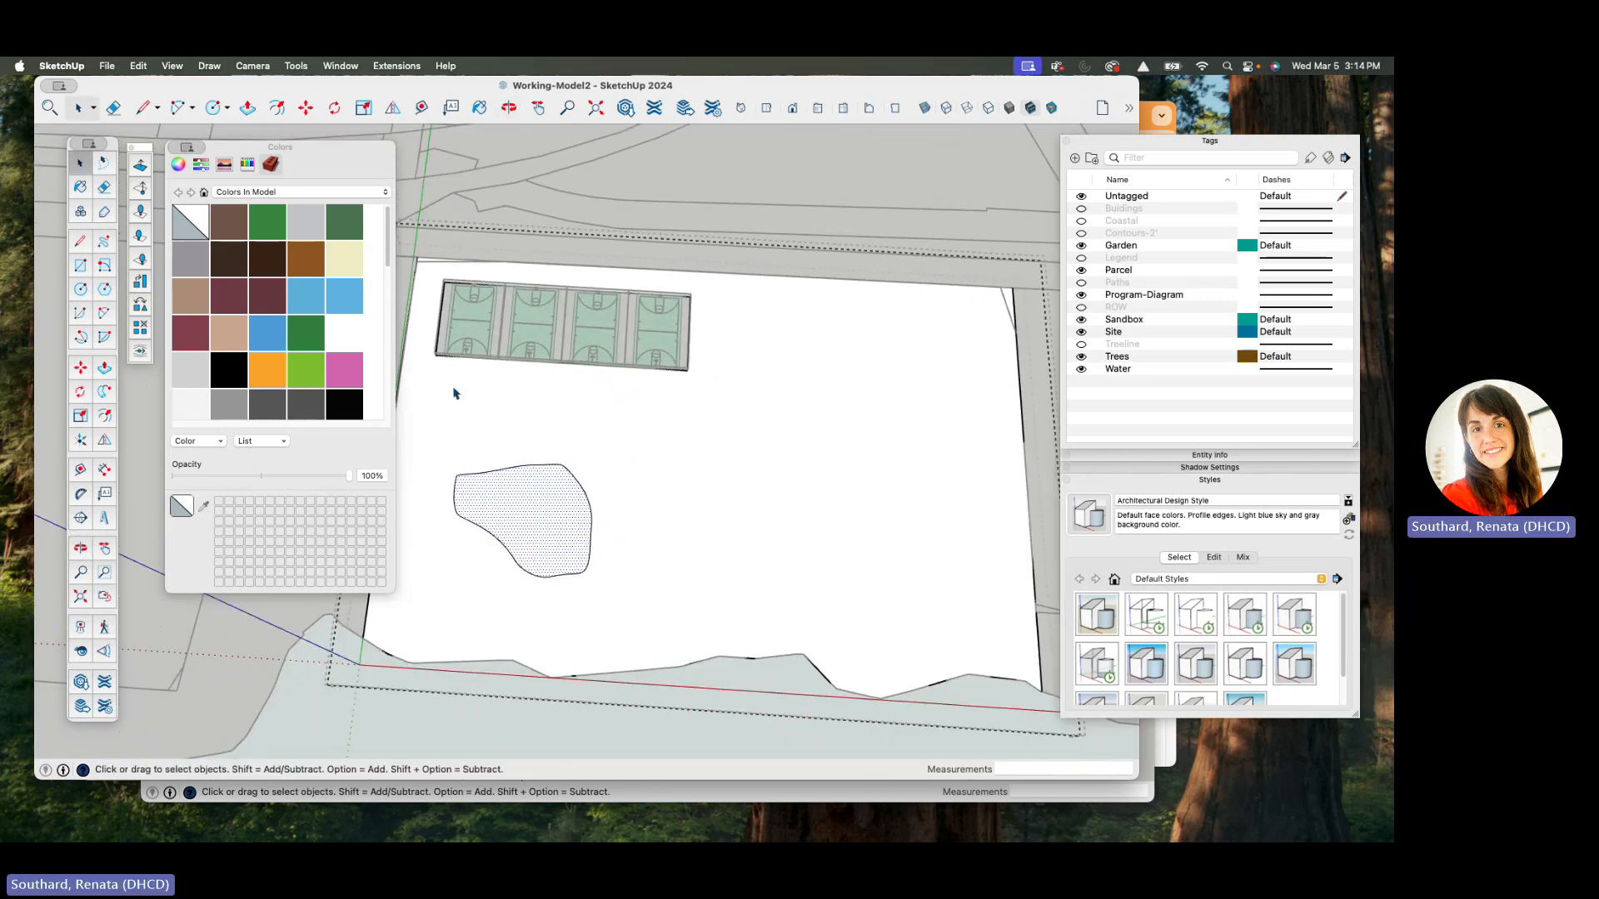
pyautogui.click(212, 108)
pyautogui.click(820, 493)
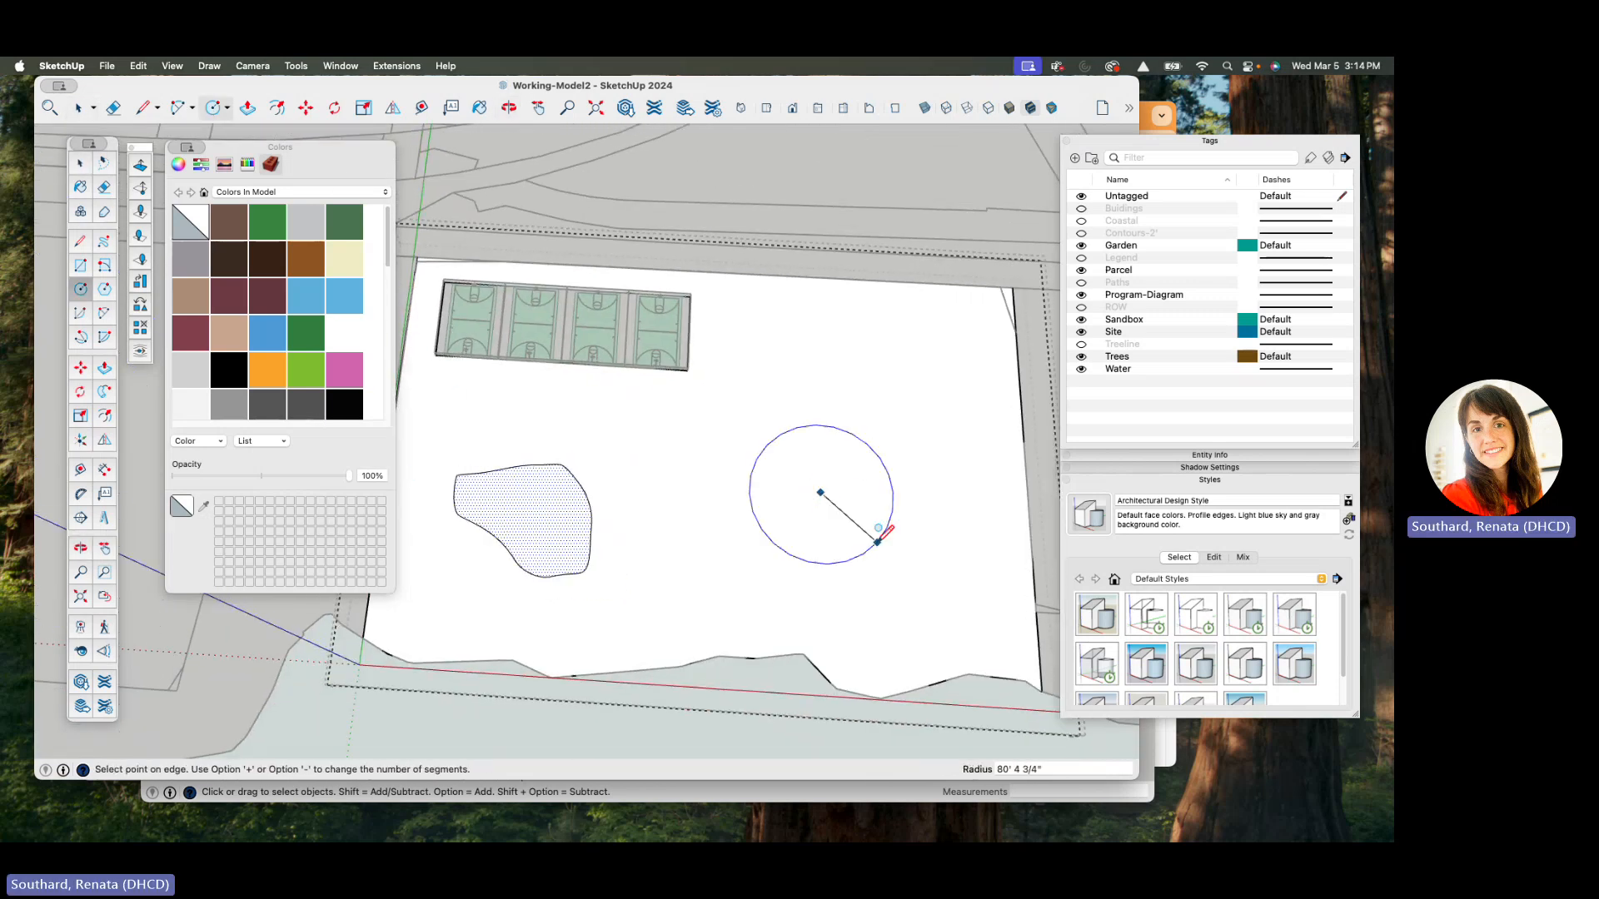
pyautogui.click(875, 536)
pyautogui.click(820, 493)
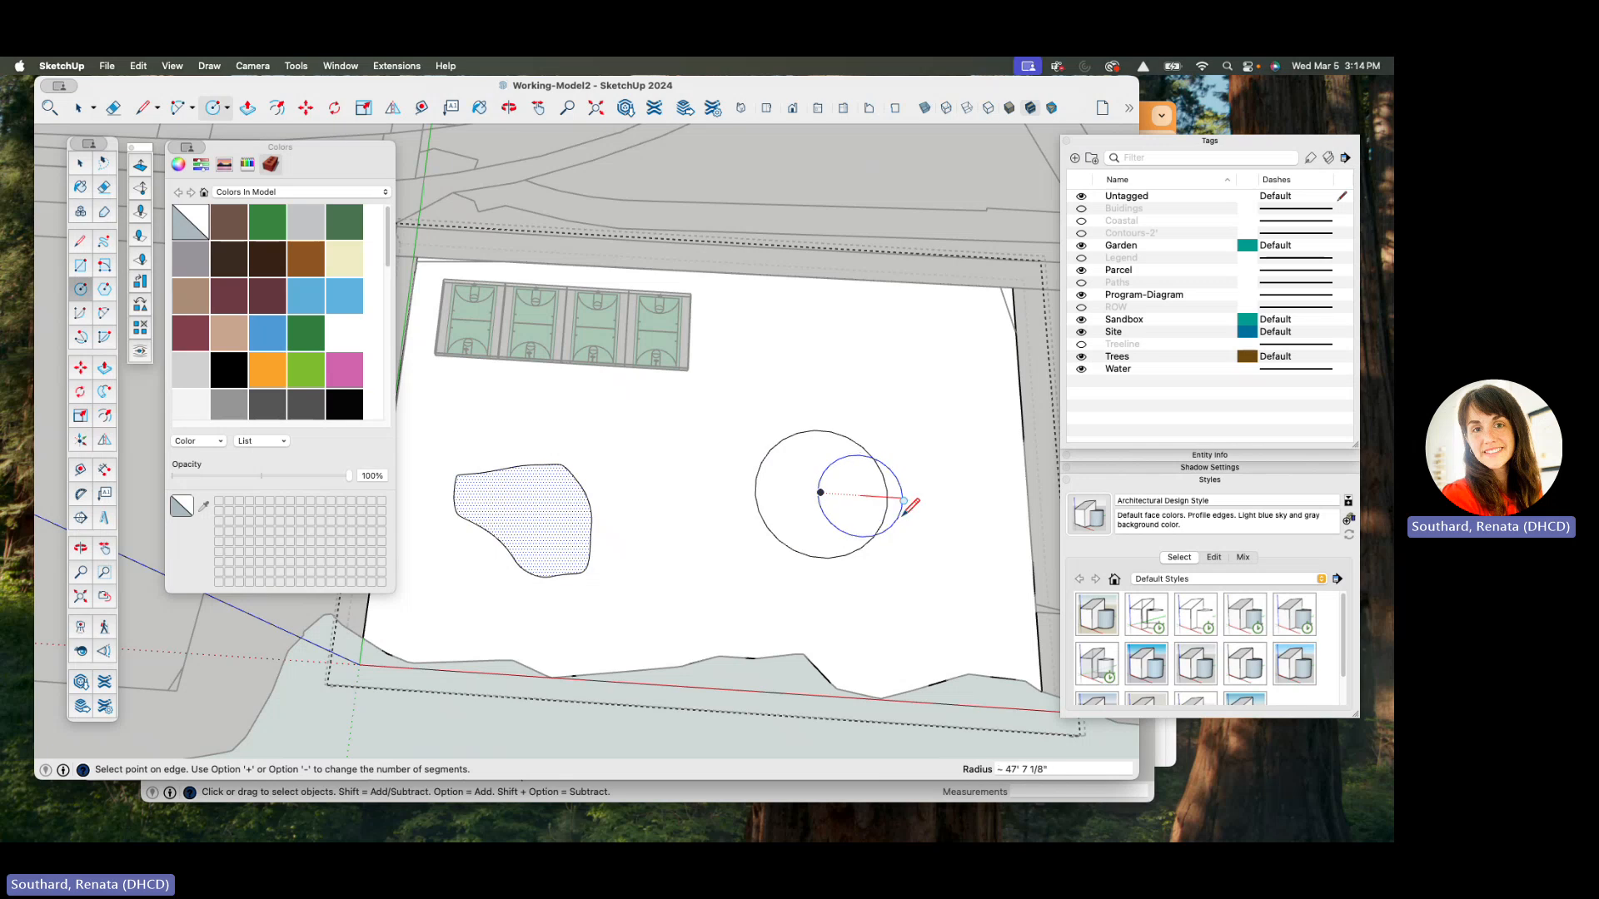
pyautogui.click(910, 502)
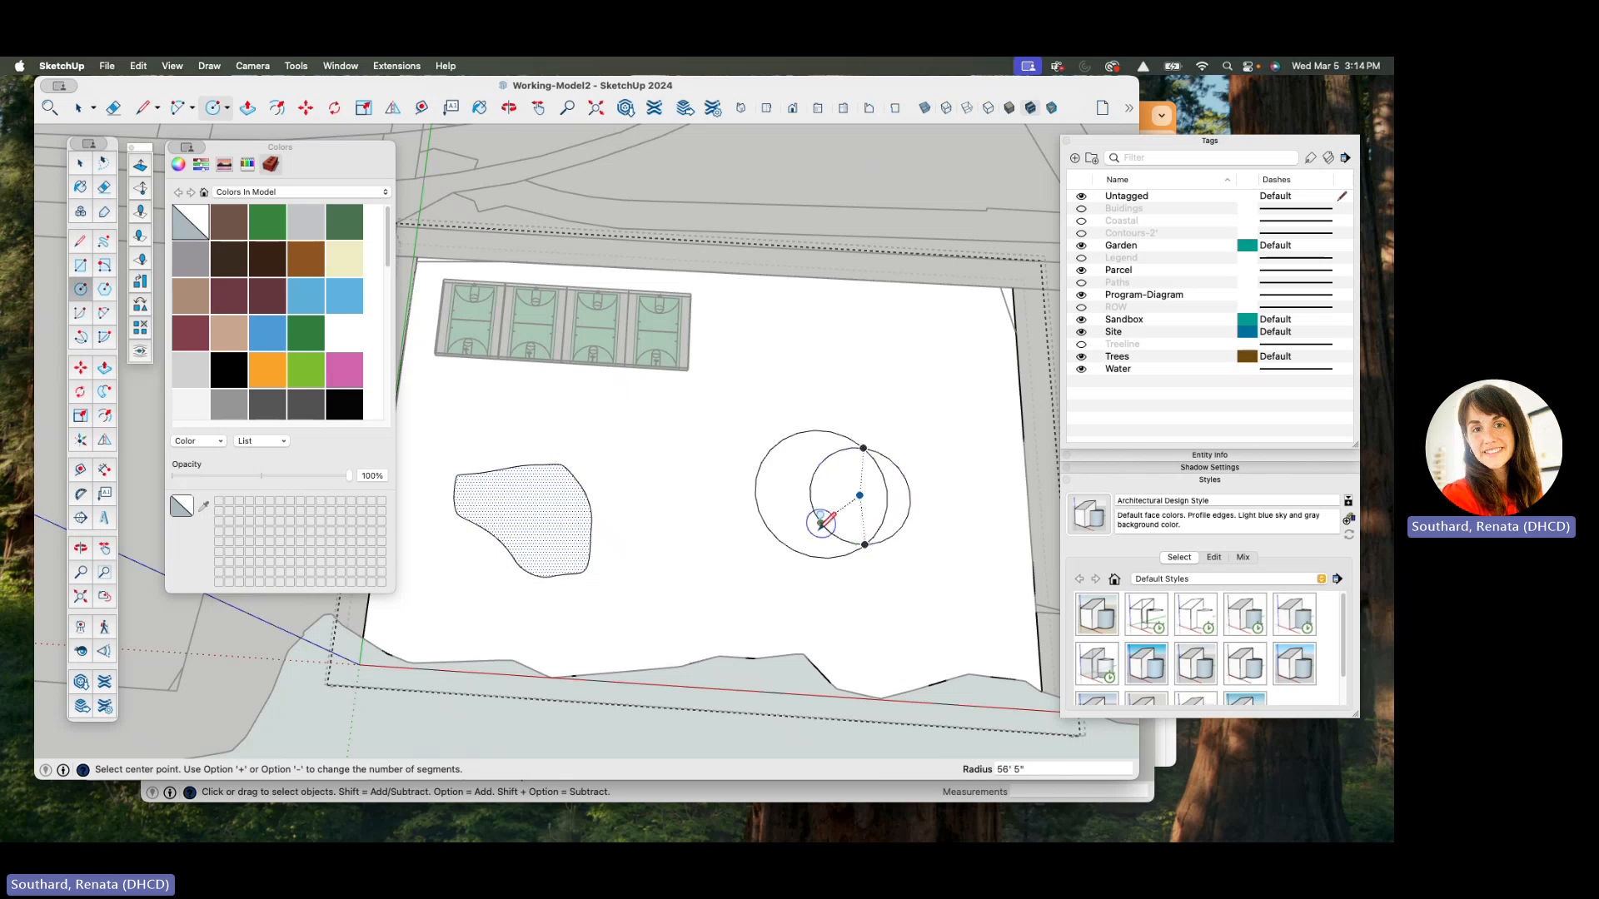
# - Draw a smaller third circle on the water side, overlapping the lower edges of the other two
pyautogui.click(821, 523)
pyautogui.press('Escape')
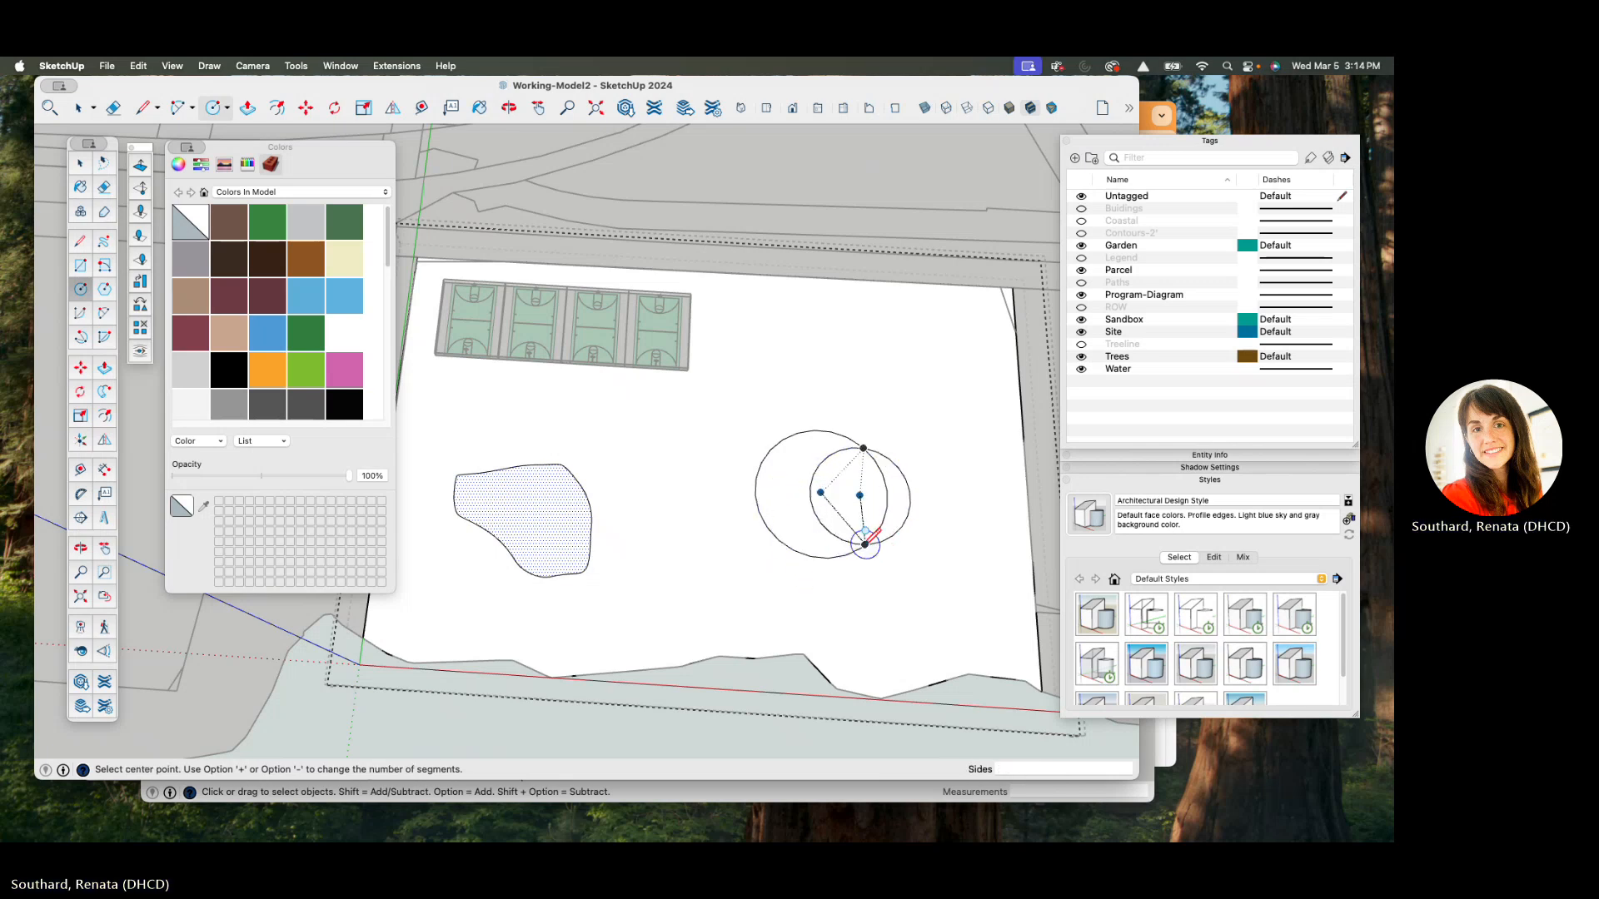
pyautogui.click(862, 568)
pyautogui.click(889, 540)
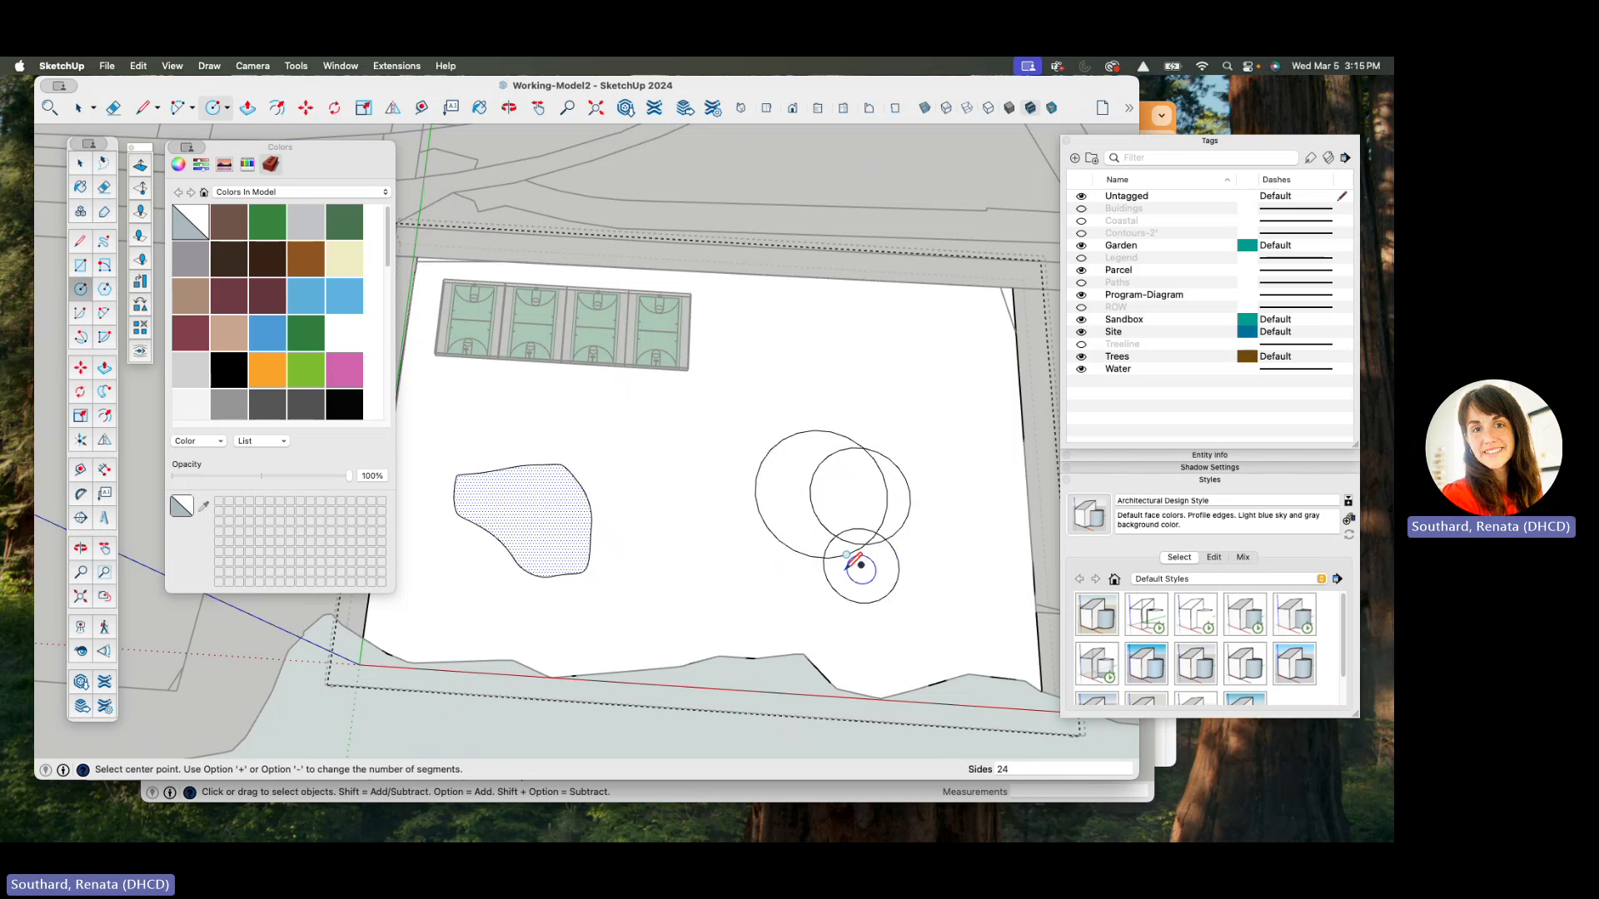
# - Try to draw a two-point arc bridging the outer edges of the large circle and the smallest circle
pyautogui.scroll(3, 825, 557)
pyautogui.scroll(-3, 824, 558)
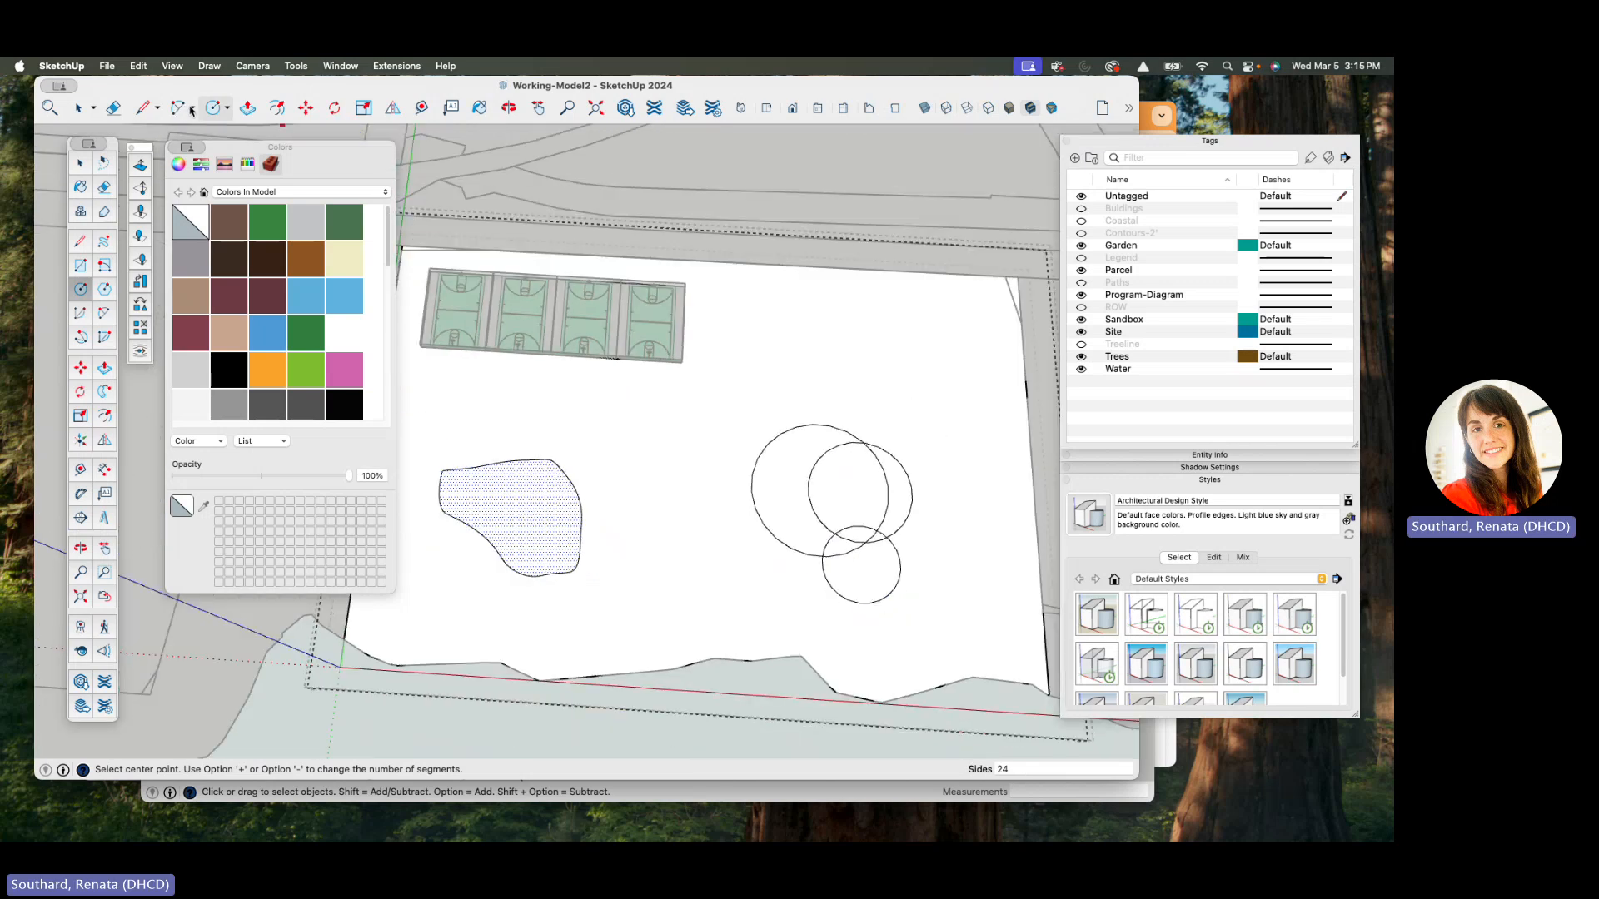
pyautogui.click(192, 108)
pyautogui.click(213, 158)
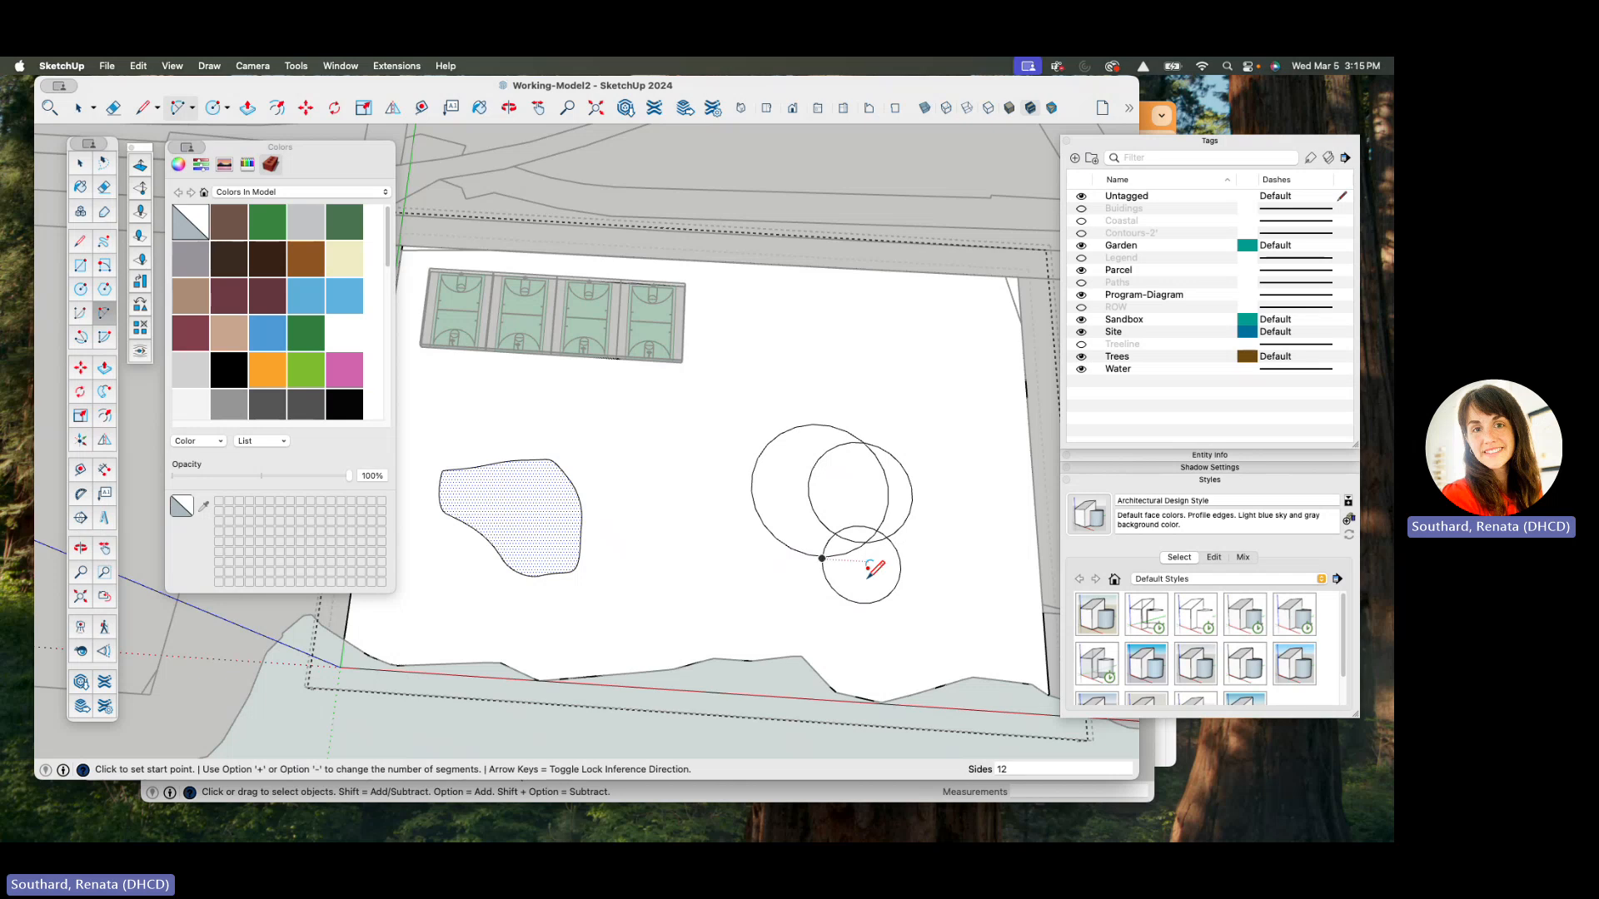
pyautogui.scroll(2, 873, 569)
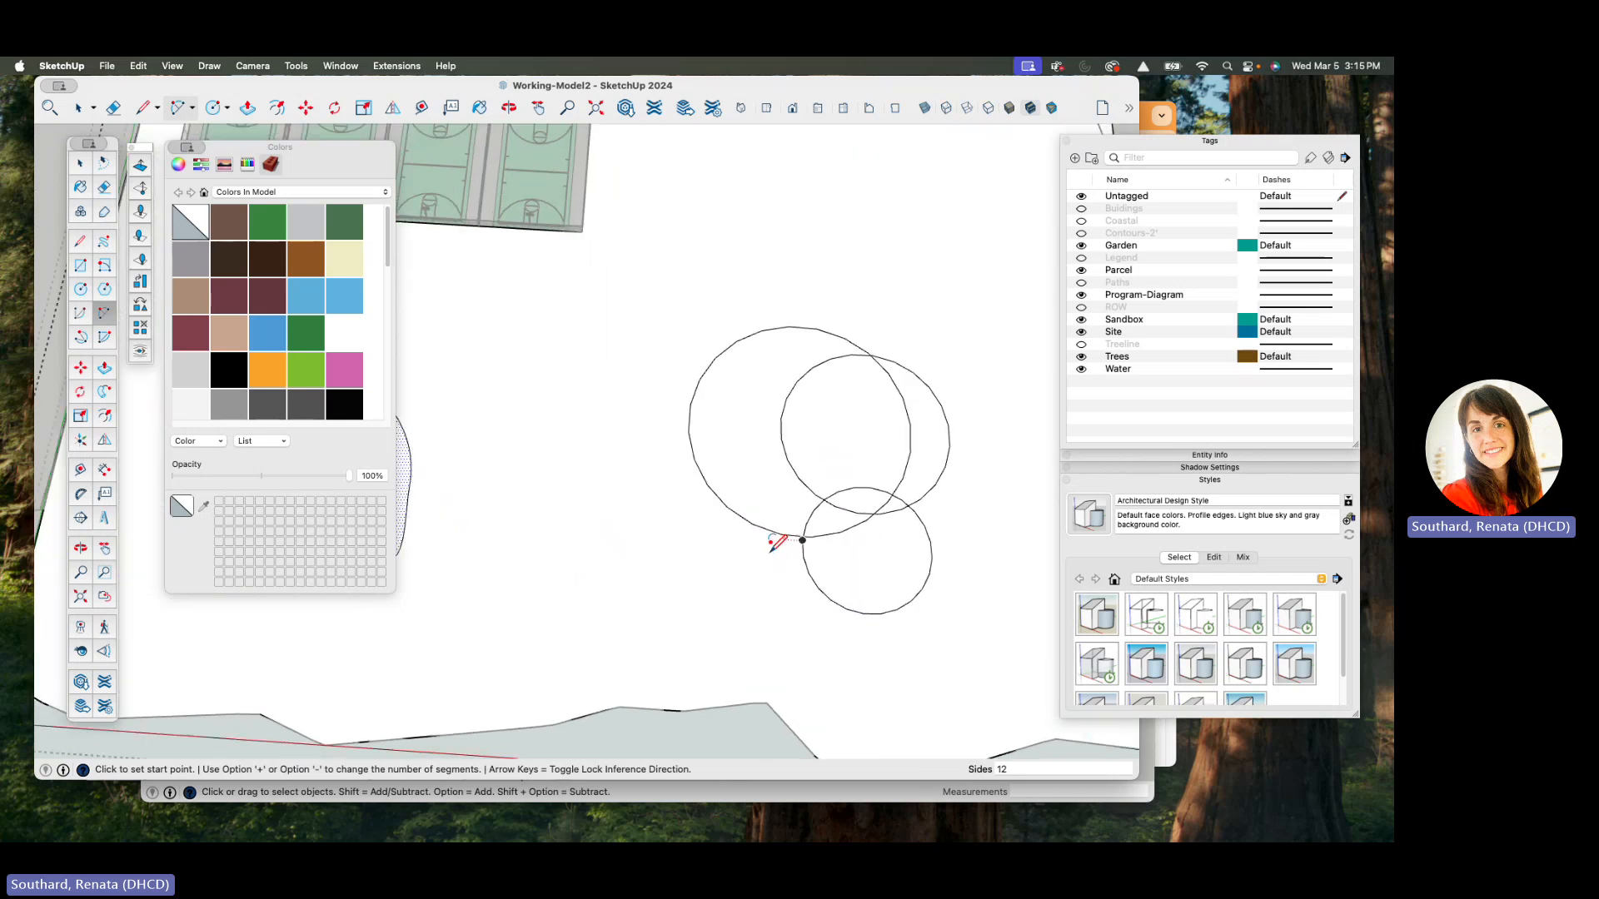
pyautogui.click(716, 497)
pyautogui.click(802, 541)
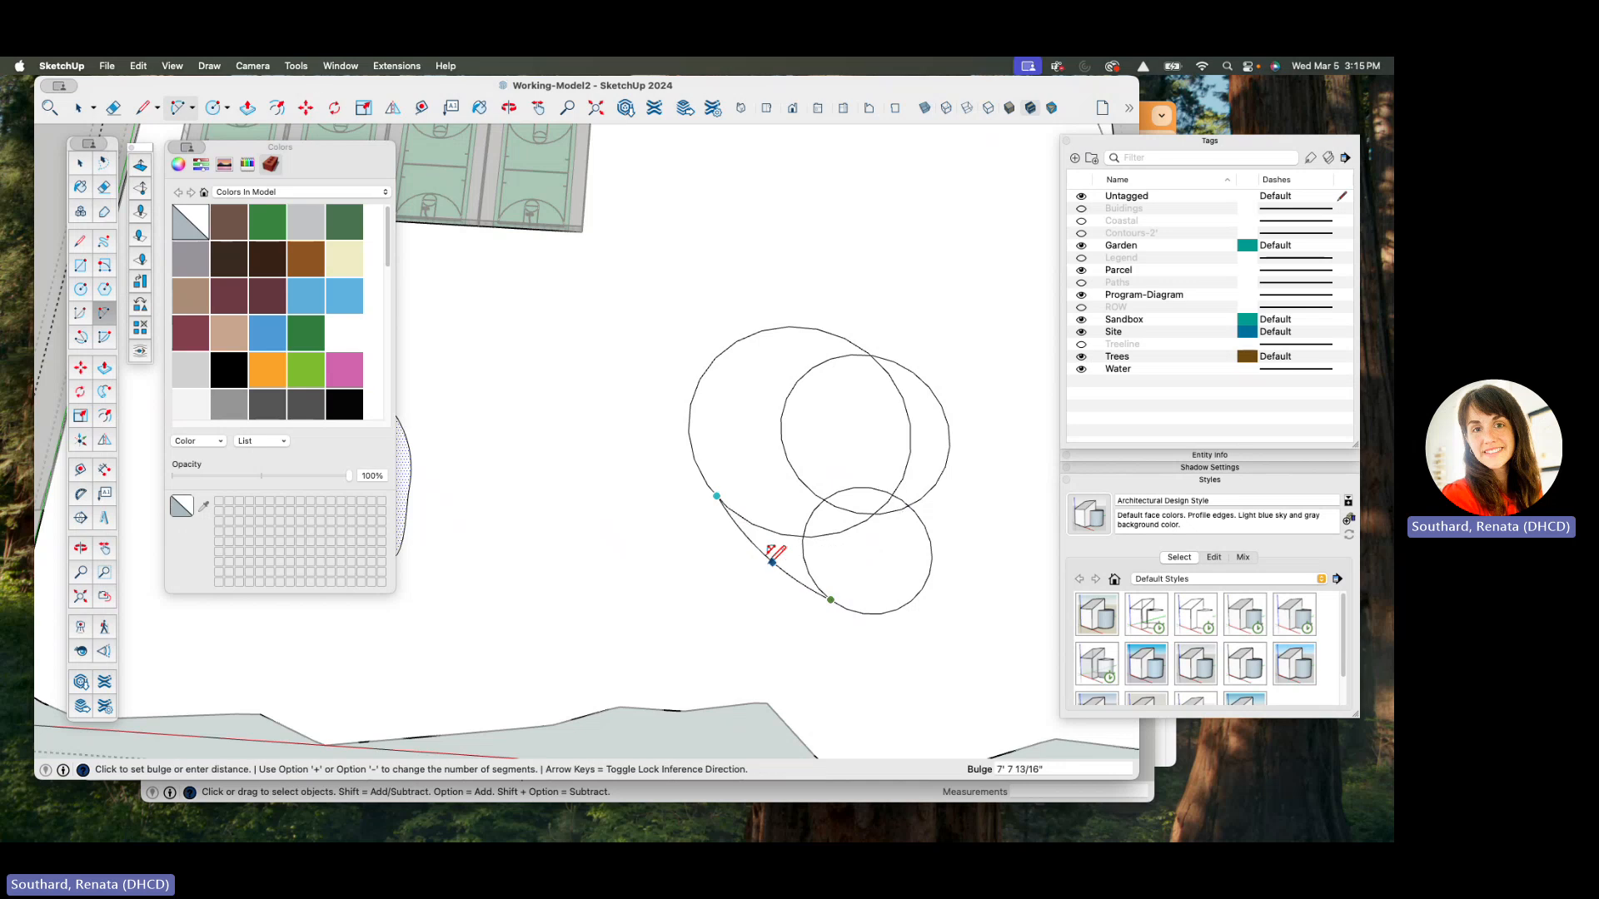
# - Select the large circle's crescent face and examine its faceted outer edge
pyautogui.scroll(2, 767, 549)
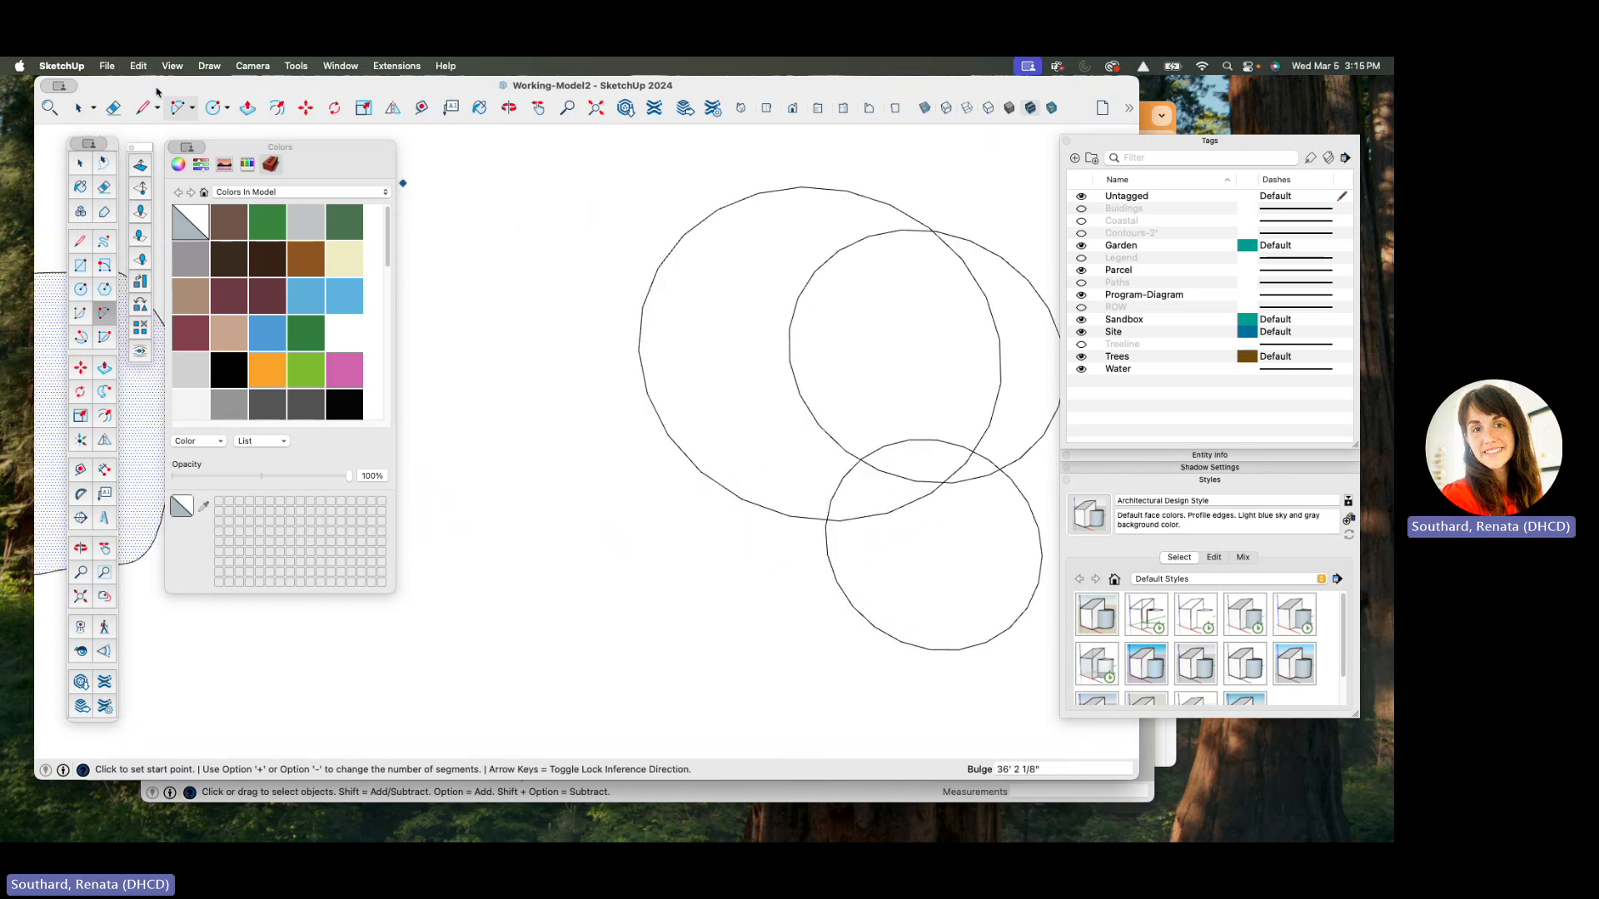
pyautogui.click(78, 108)
pyautogui.click(689, 401)
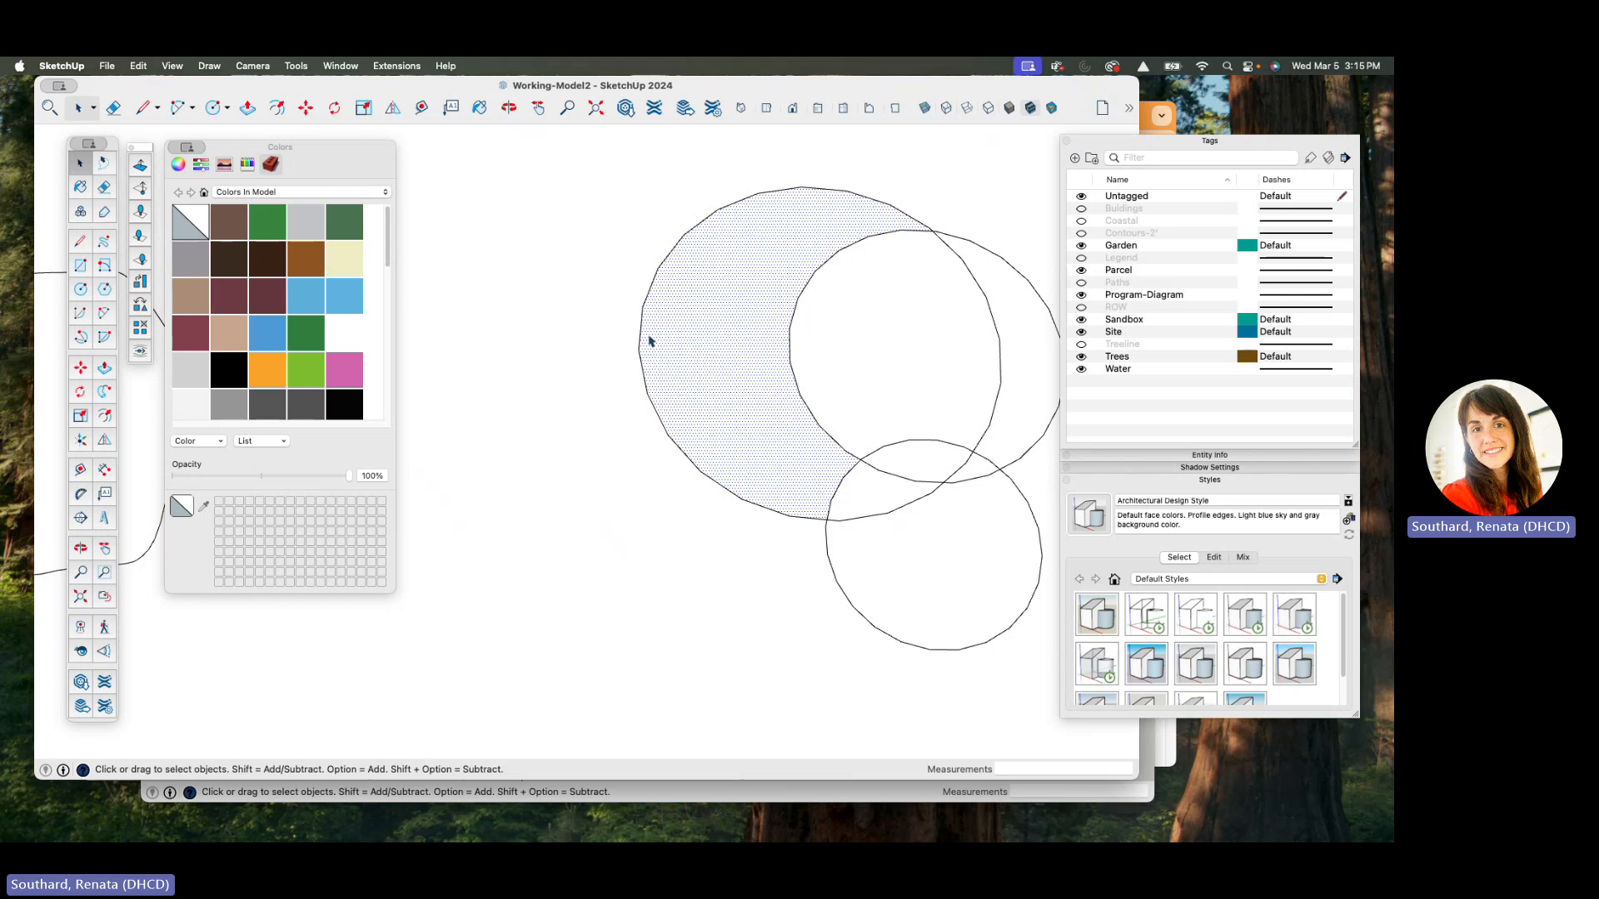
pyautogui.scroll(4, 650, 341)
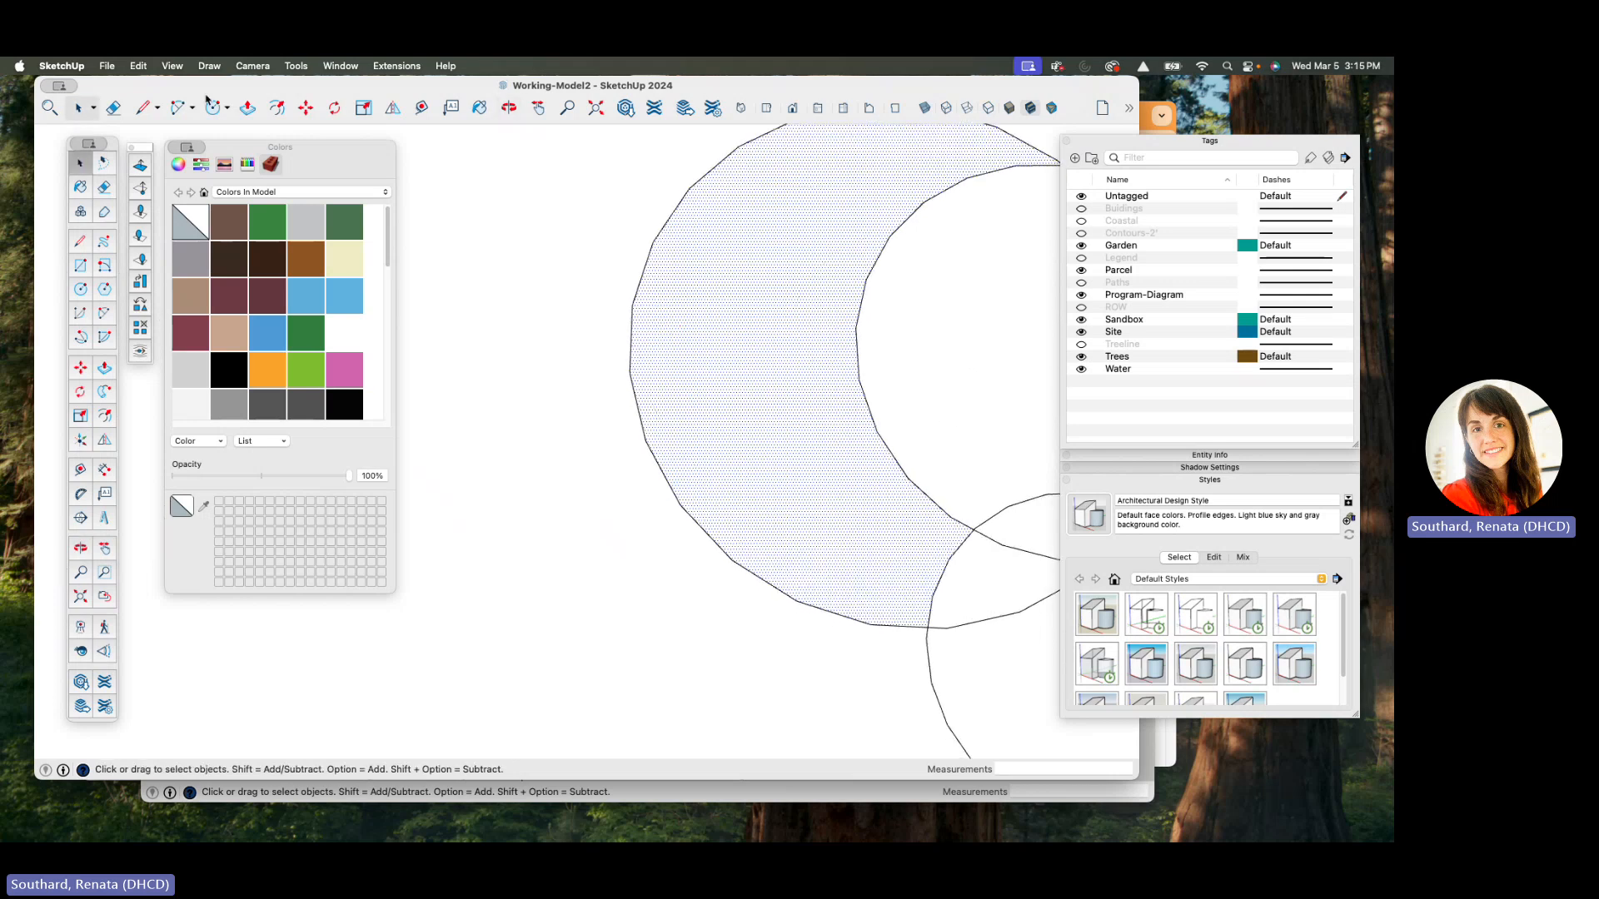
# - Draw a 36-sided two-point arc about 77' long, bridging the outer edges of the large circle and the smallest circle
pyautogui.click(176, 109)
pyautogui.scroll(-3, 426, 154)
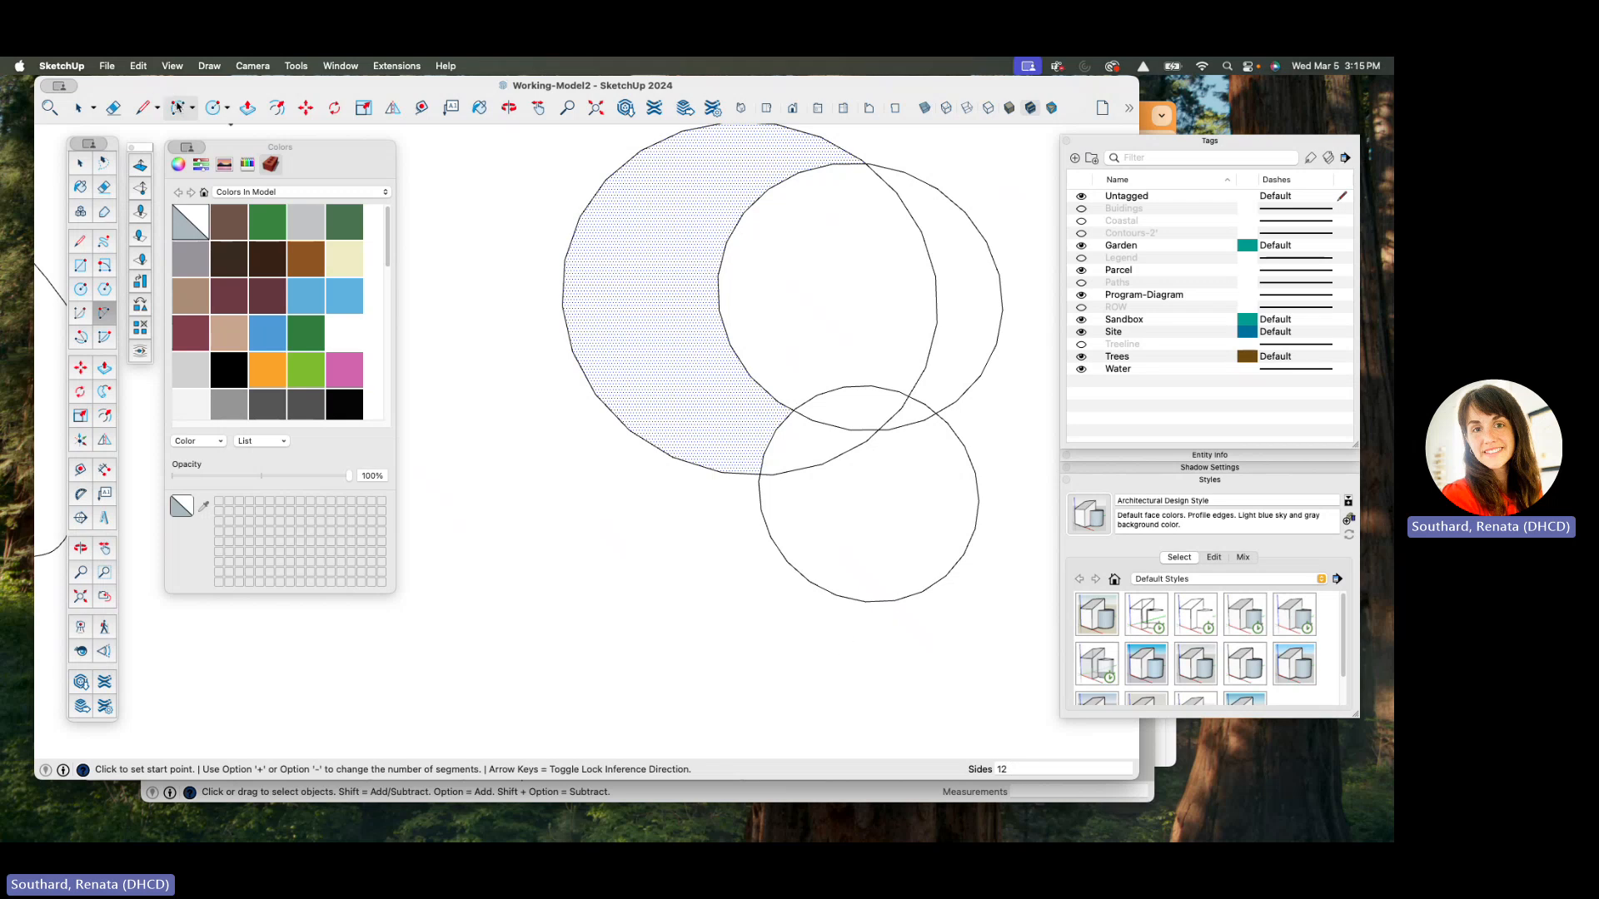
pyautogui.click(1014, 765)
pyautogui.write('36')
pyautogui.press('Return')
pyautogui.click(629, 430)
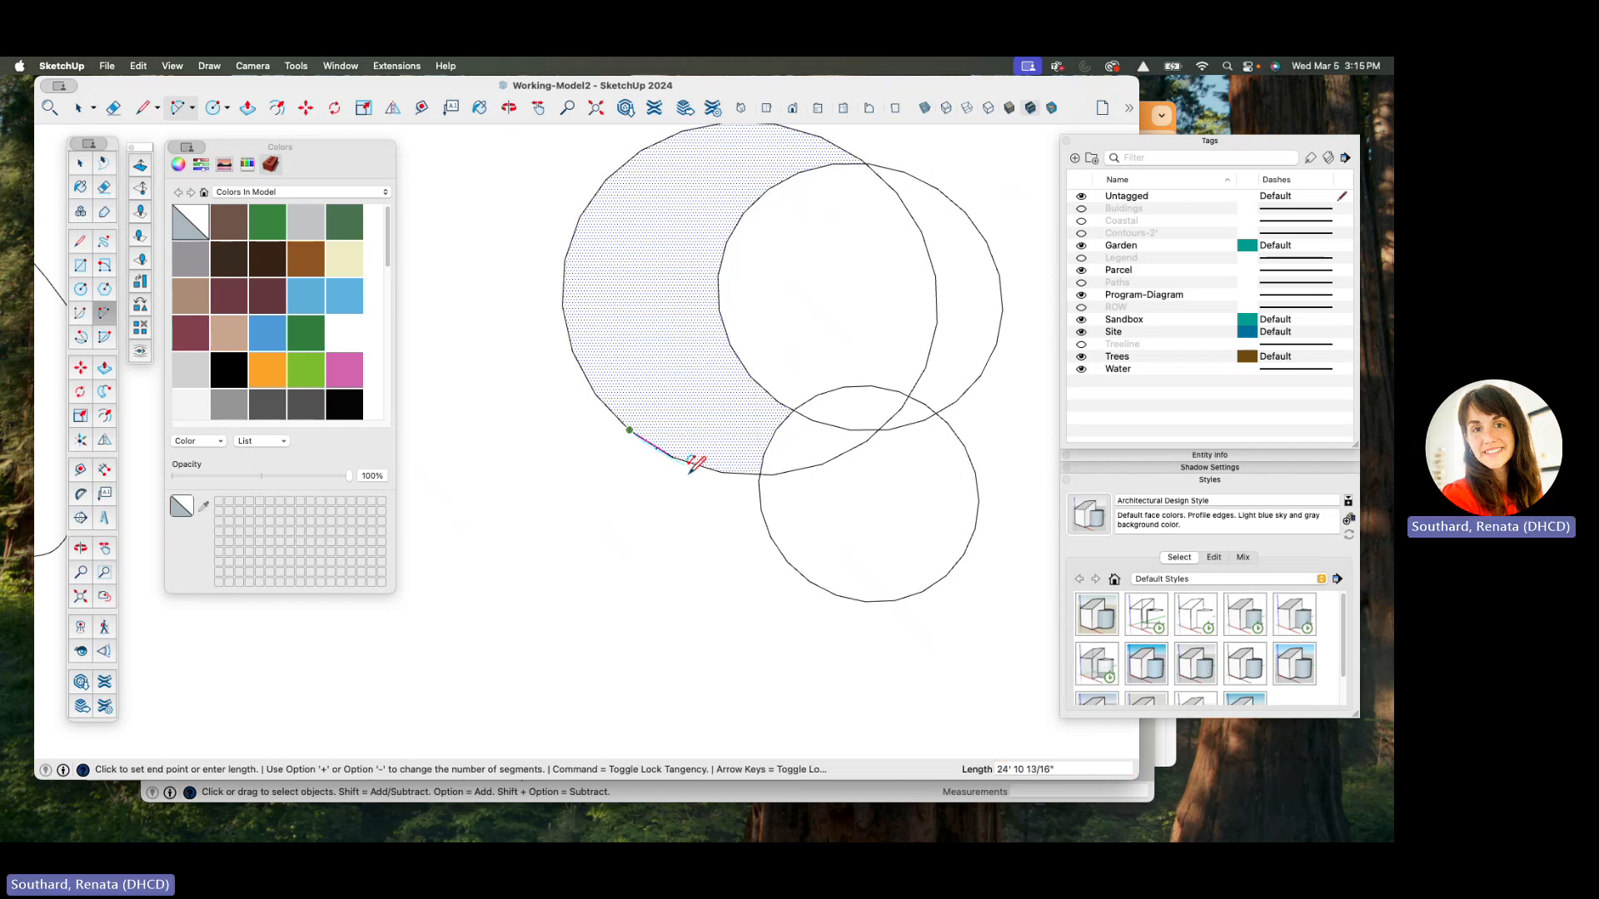
pyautogui.click(788, 562)
pyautogui.scroll(-2, 639, 442)
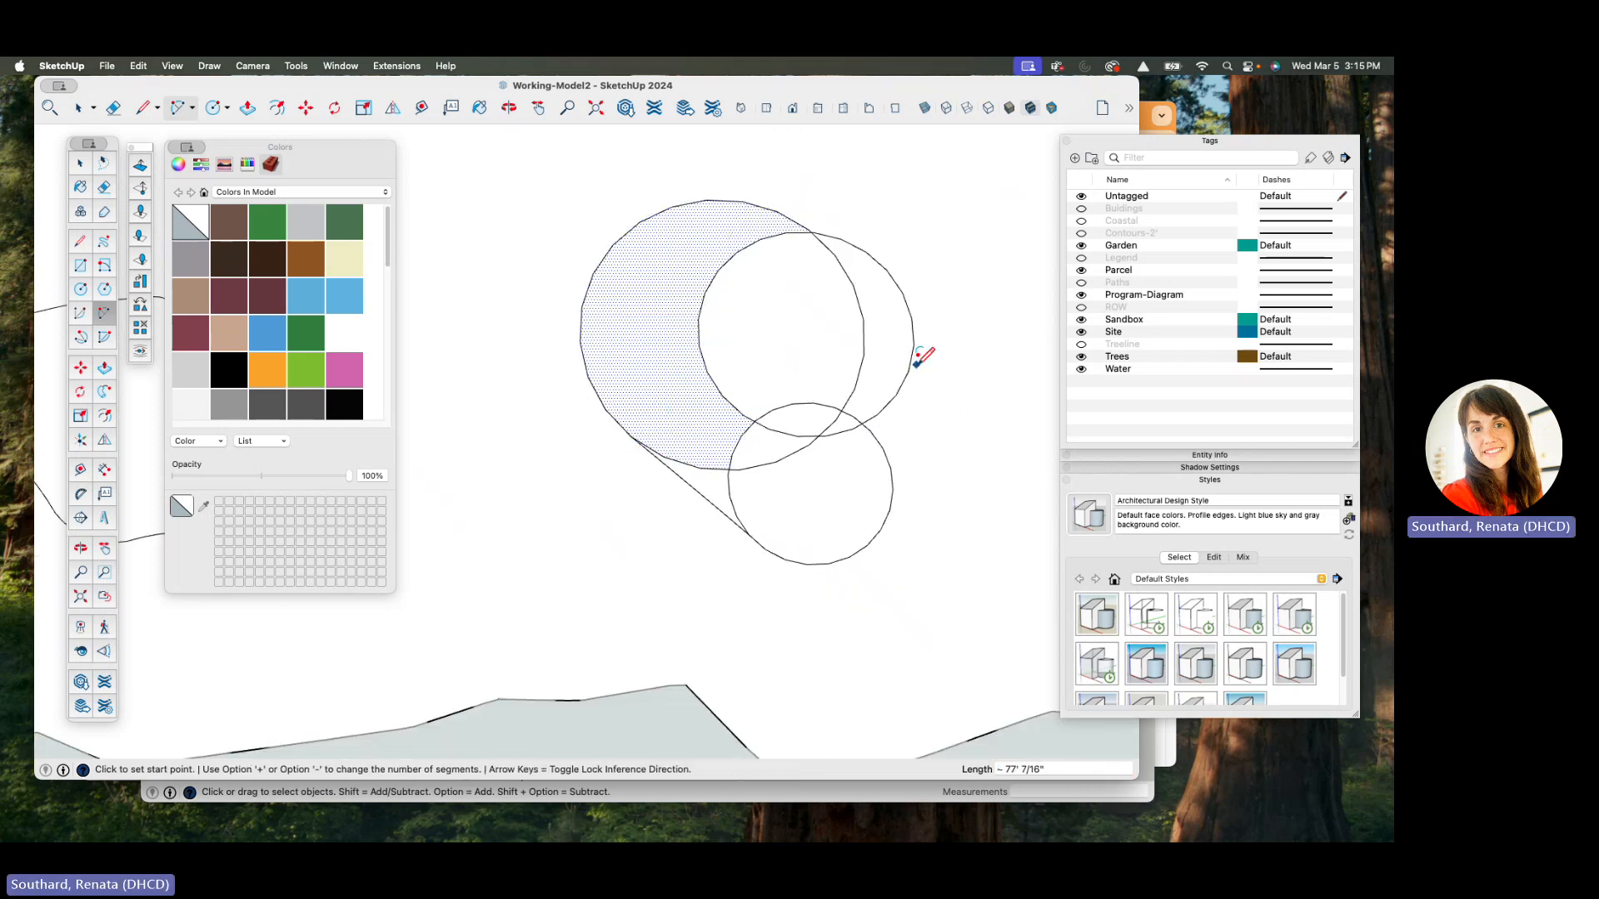
# - Draw an arc about 63' long bridging the outer edges of the second circle and the smallest circle
pyautogui.click(907, 371)
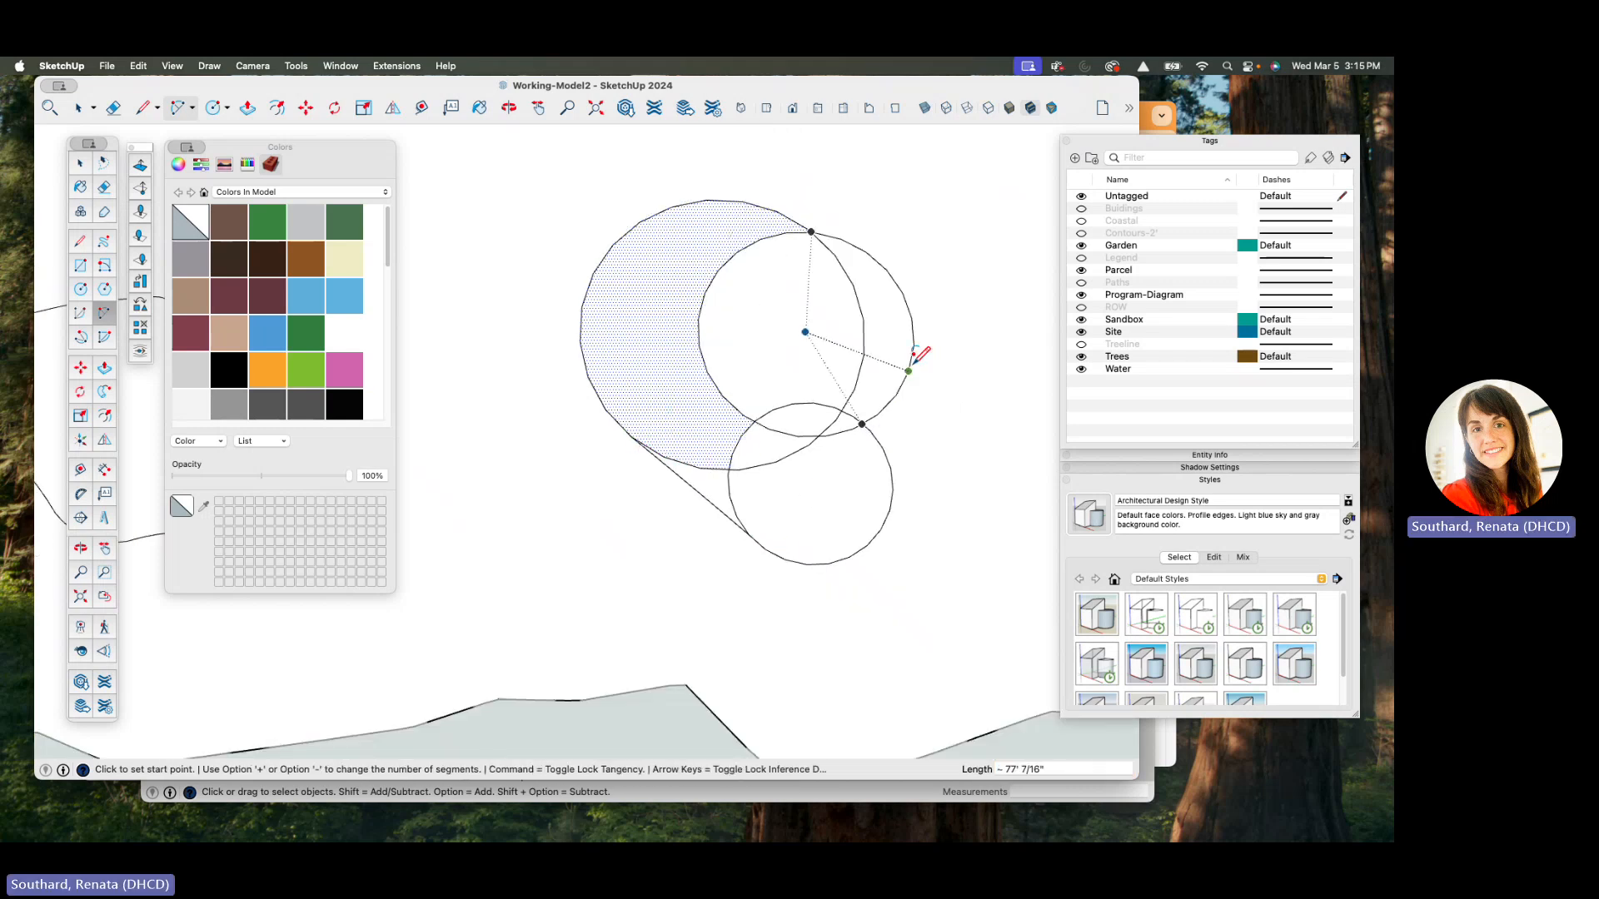
pyautogui.click(899, 475)
pyautogui.scroll(4, 898, 458)
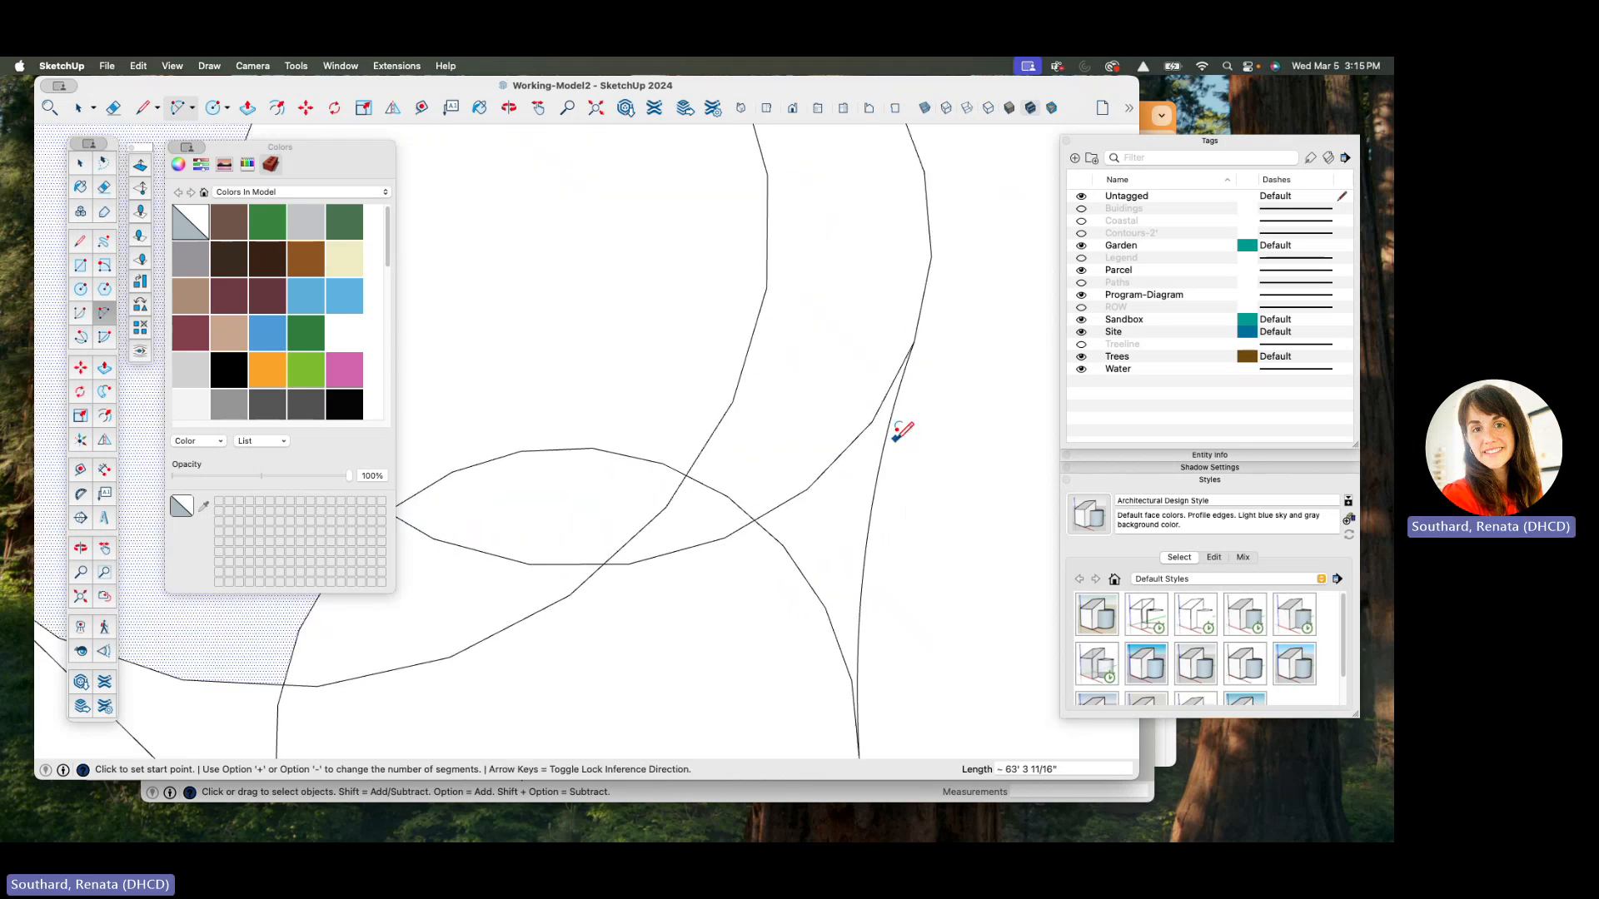
pyautogui.scroll(-4, 899, 428)
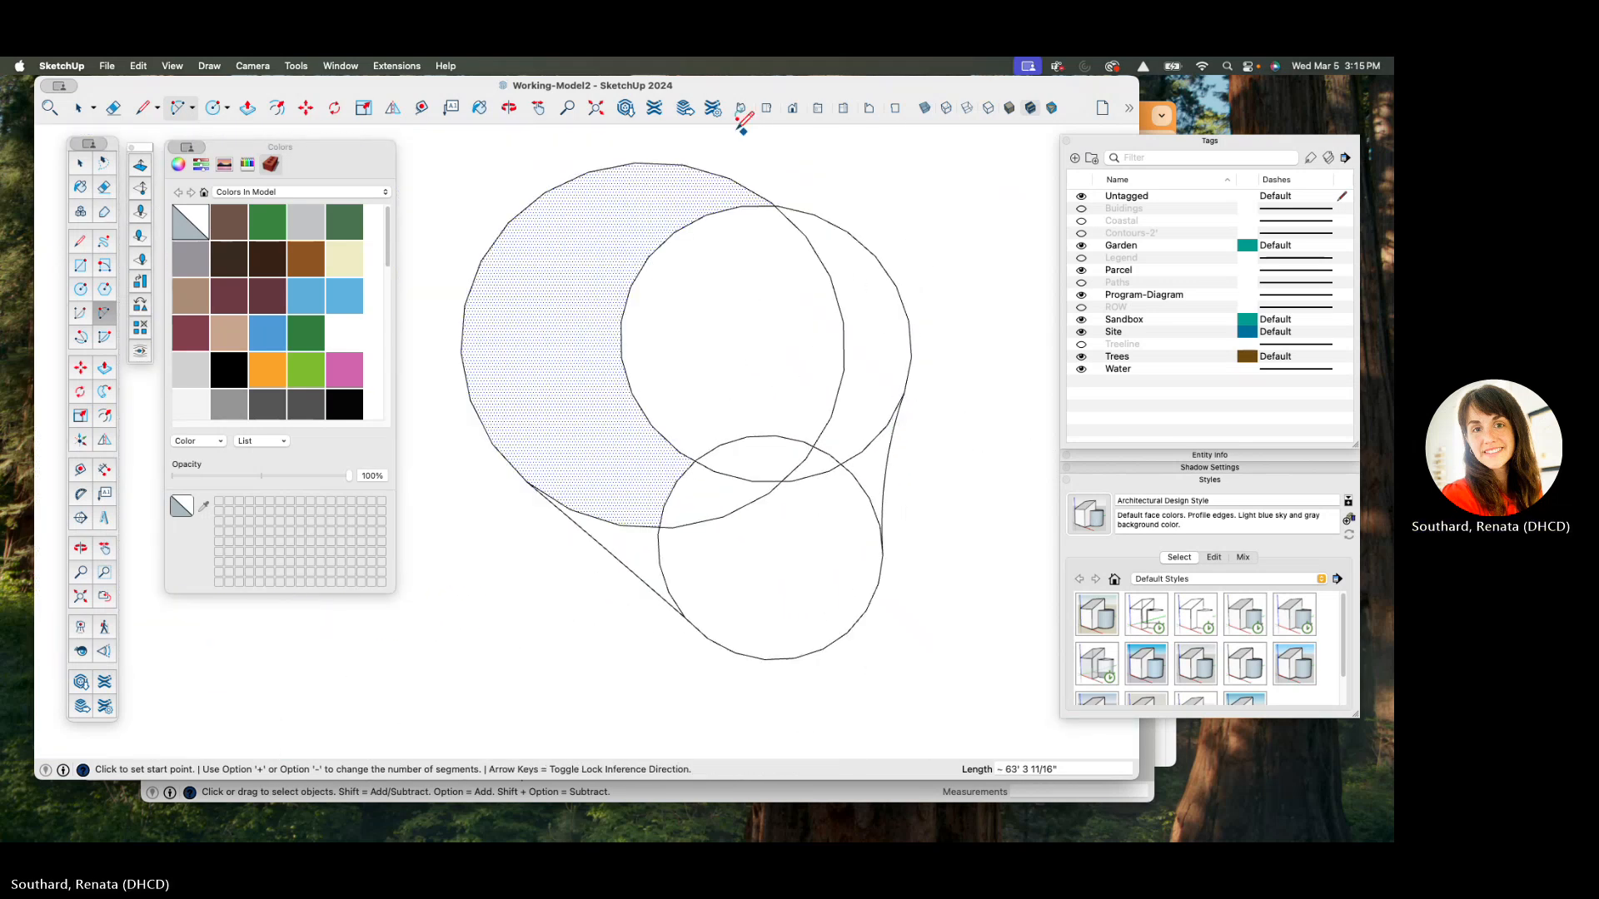
# - Draw an arc about 61' 7" long joining the upper edges of the large circle and the second circle
pyautogui.click(674, 160)
pyautogui.scroll(3, 792, 186)
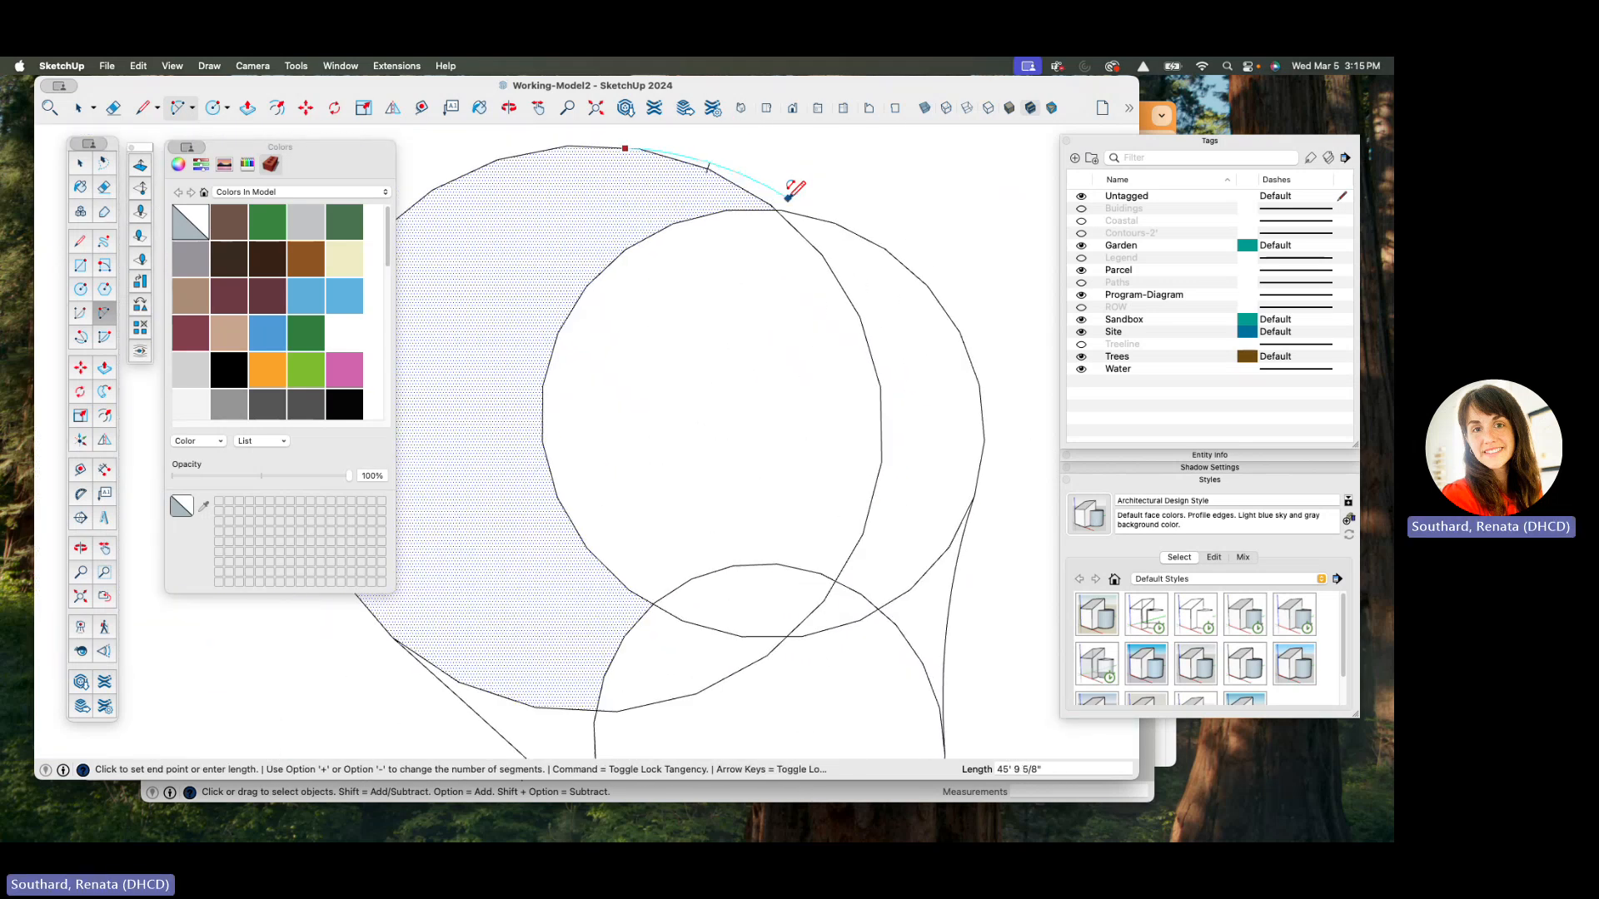
pyautogui.click(849, 228)
pyautogui.scroll(-5, 824, 226)
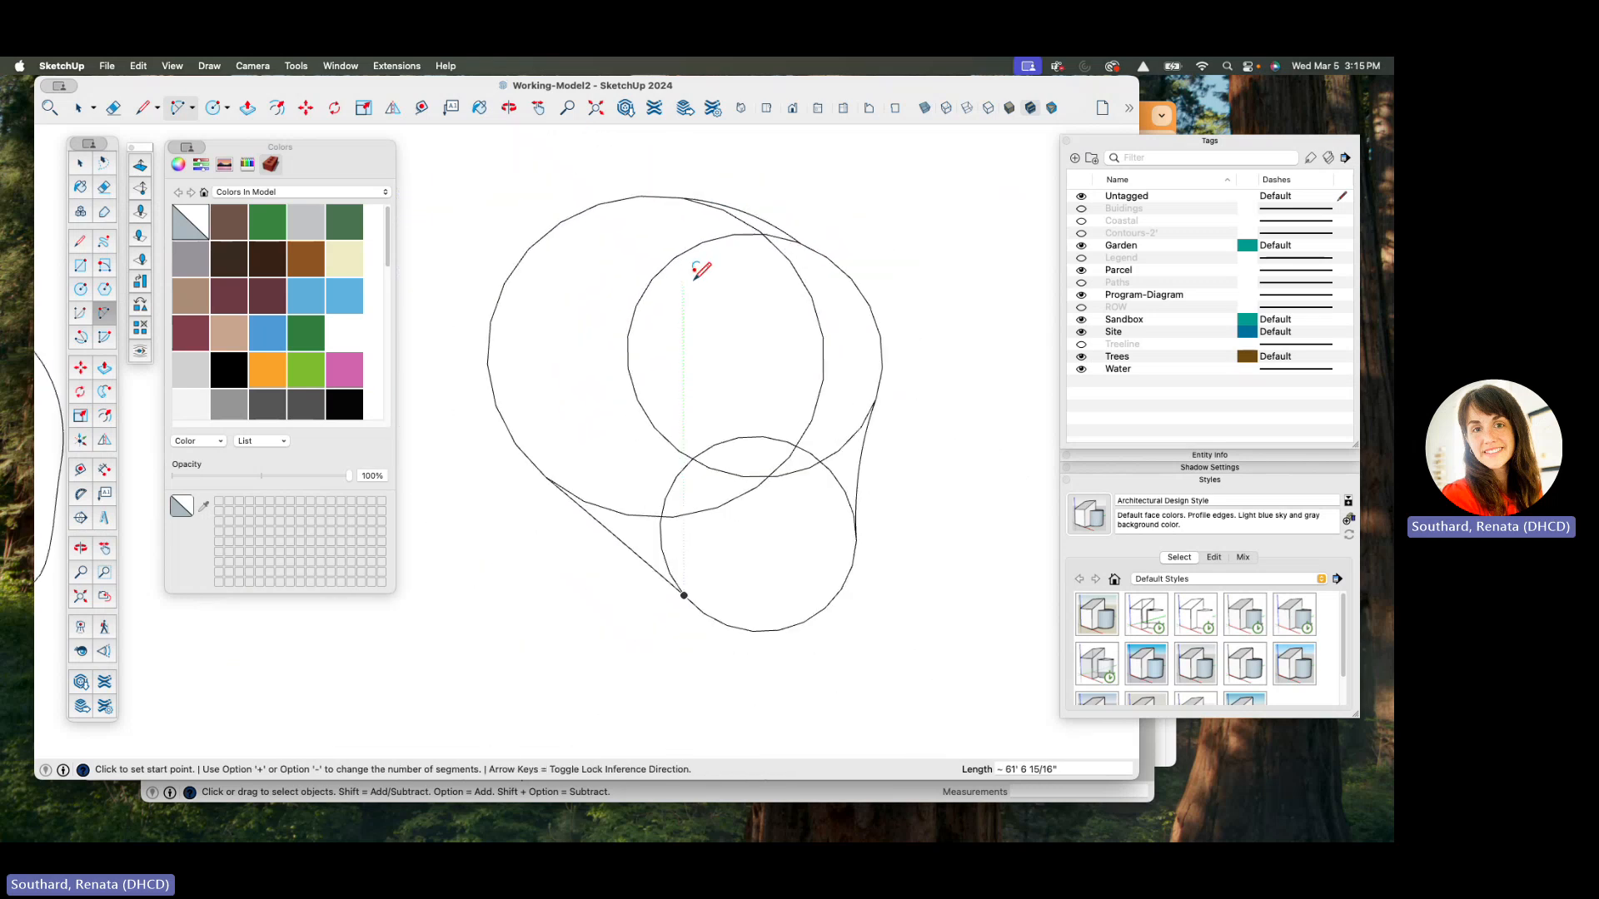
# - Erase the overlapping circle edges inside the outline, apart from the second circle's long inner arc
pyautogui.press('e')
pyautogui.click(764, 230)
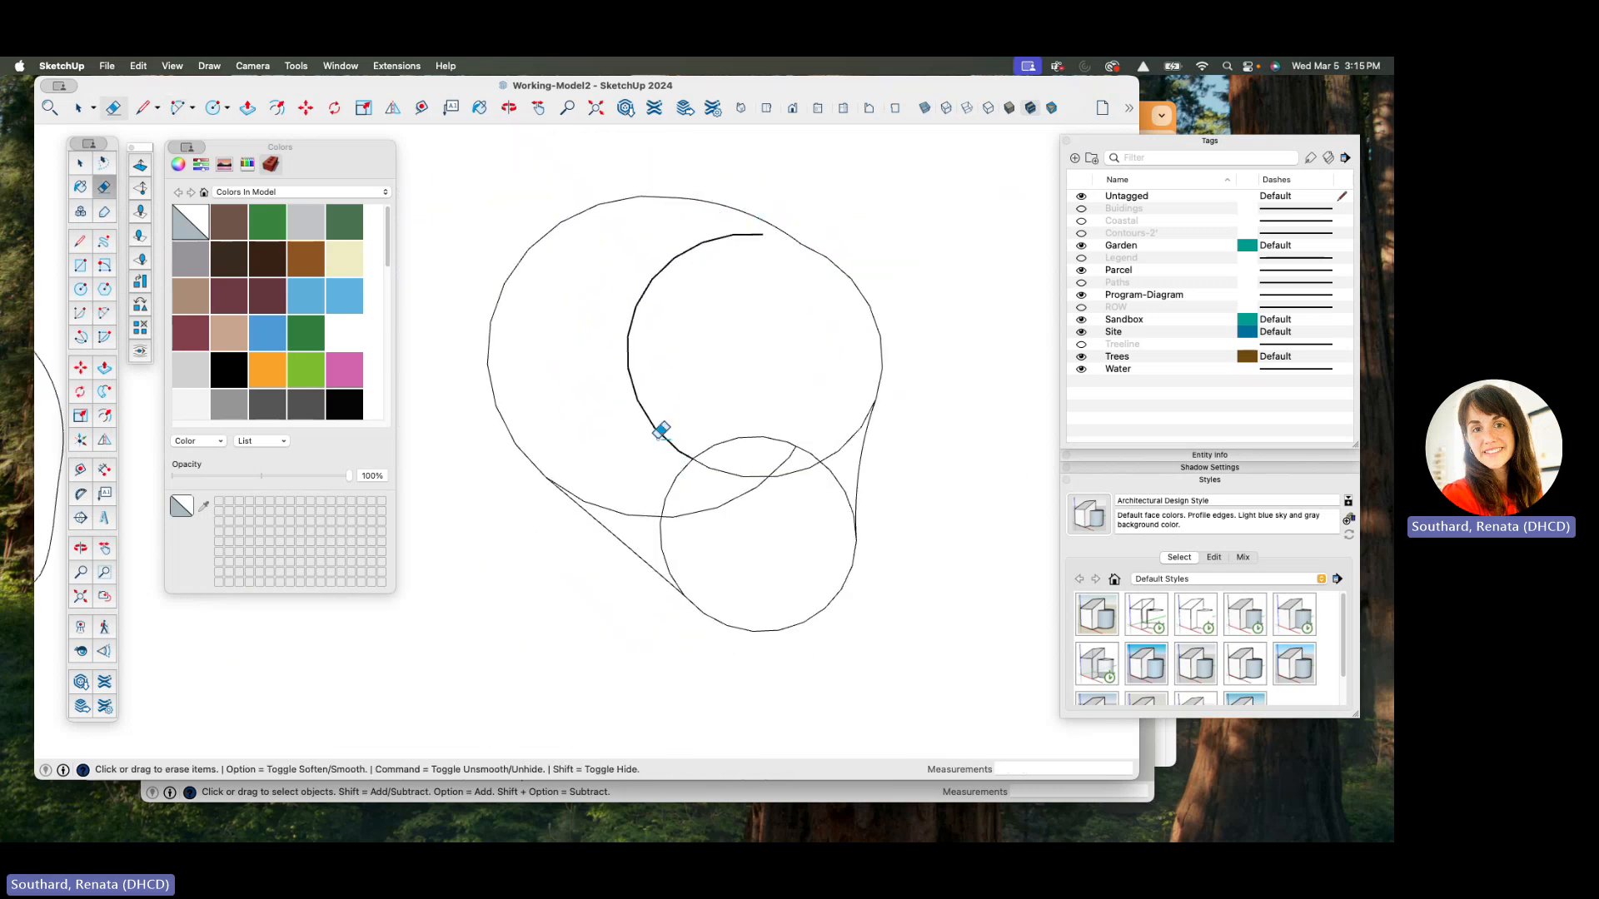
pyautogui.moveTo(621, 478); pyautogui.dragTo(689, 538)
pyautogui.moveTo(827, 443); pyautogui.dragTo(846, 474)
pyautogui.scroll(-5, 714, 457)
pyautogui.moveTo(717, 464)
pyautogui.mouseDown()
pyautogui.moveTo(715, 492)
pyautogui.moveTo(764, 450)
pyautogui.mouseUp()
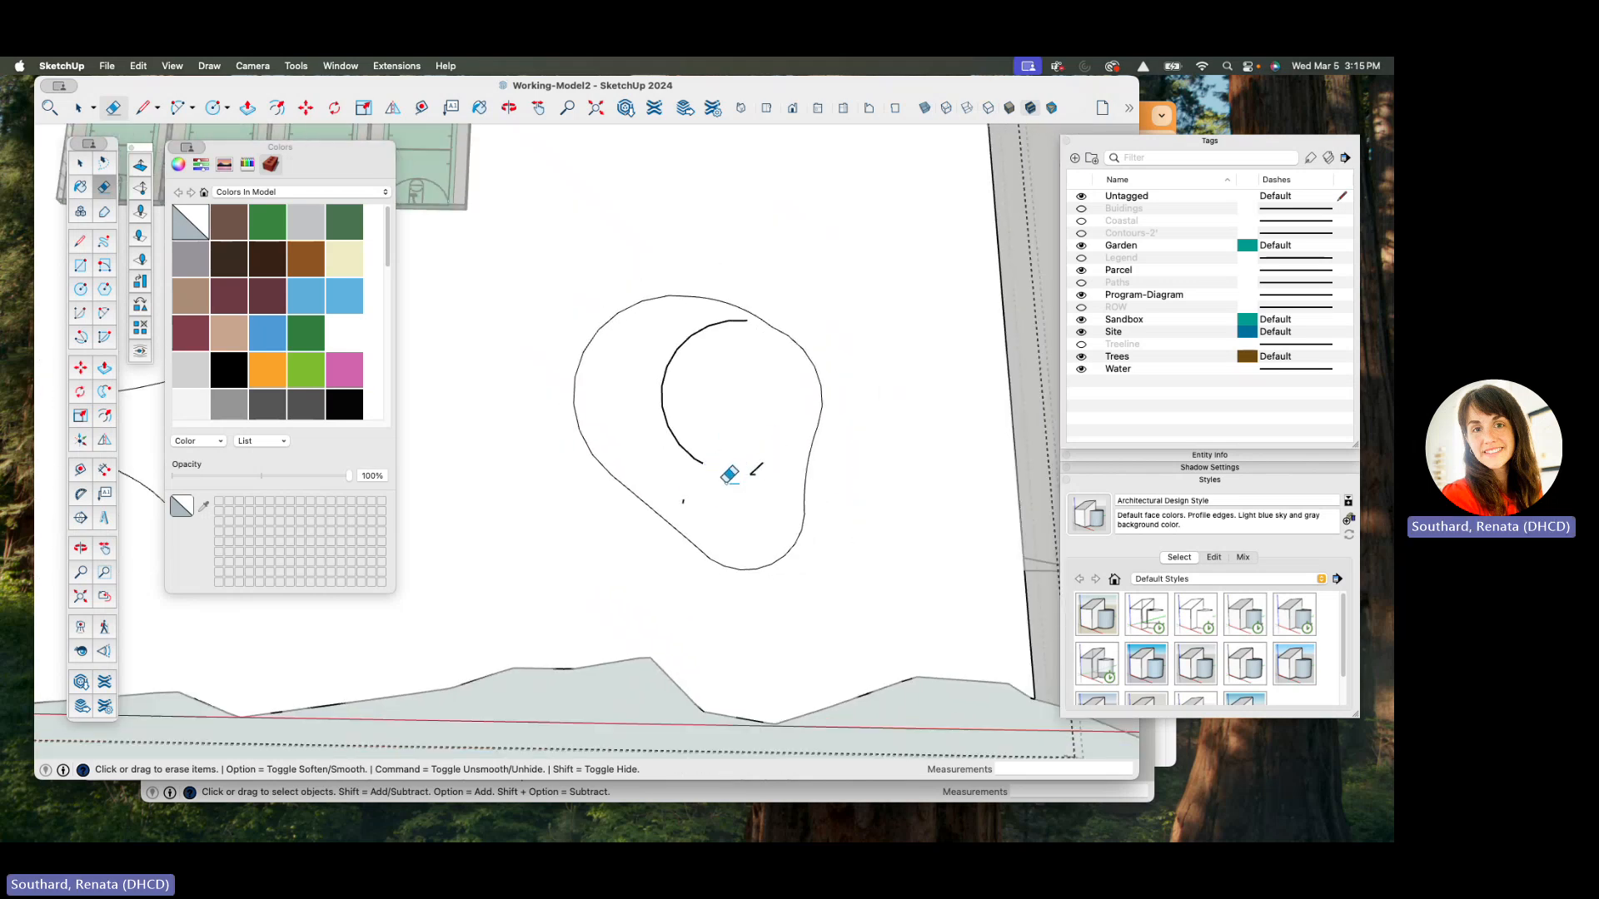
pyautogui.scroll(3, 729, 475)
pyautogui.click(663, 491)
pyautogui.click(763, 463)
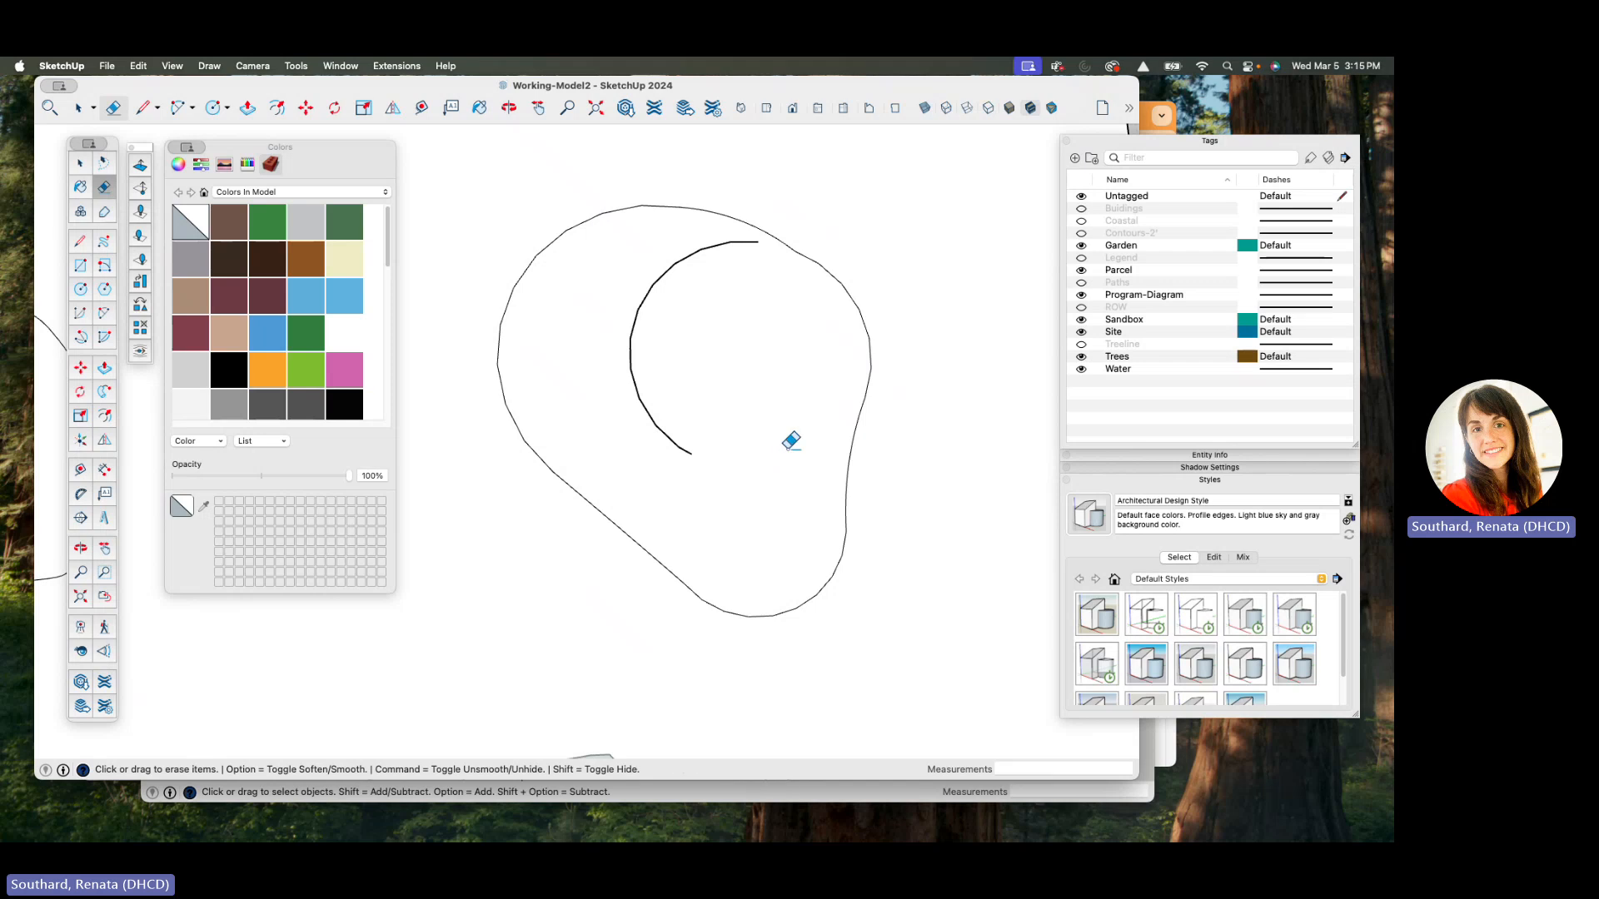
# - Delete the leftover inner arc so only the outer outline of the merged circles remains
pyautogui.press('space')
pyautogui.scroll(2, 681, 455)
pyautogui.click(695, 456)
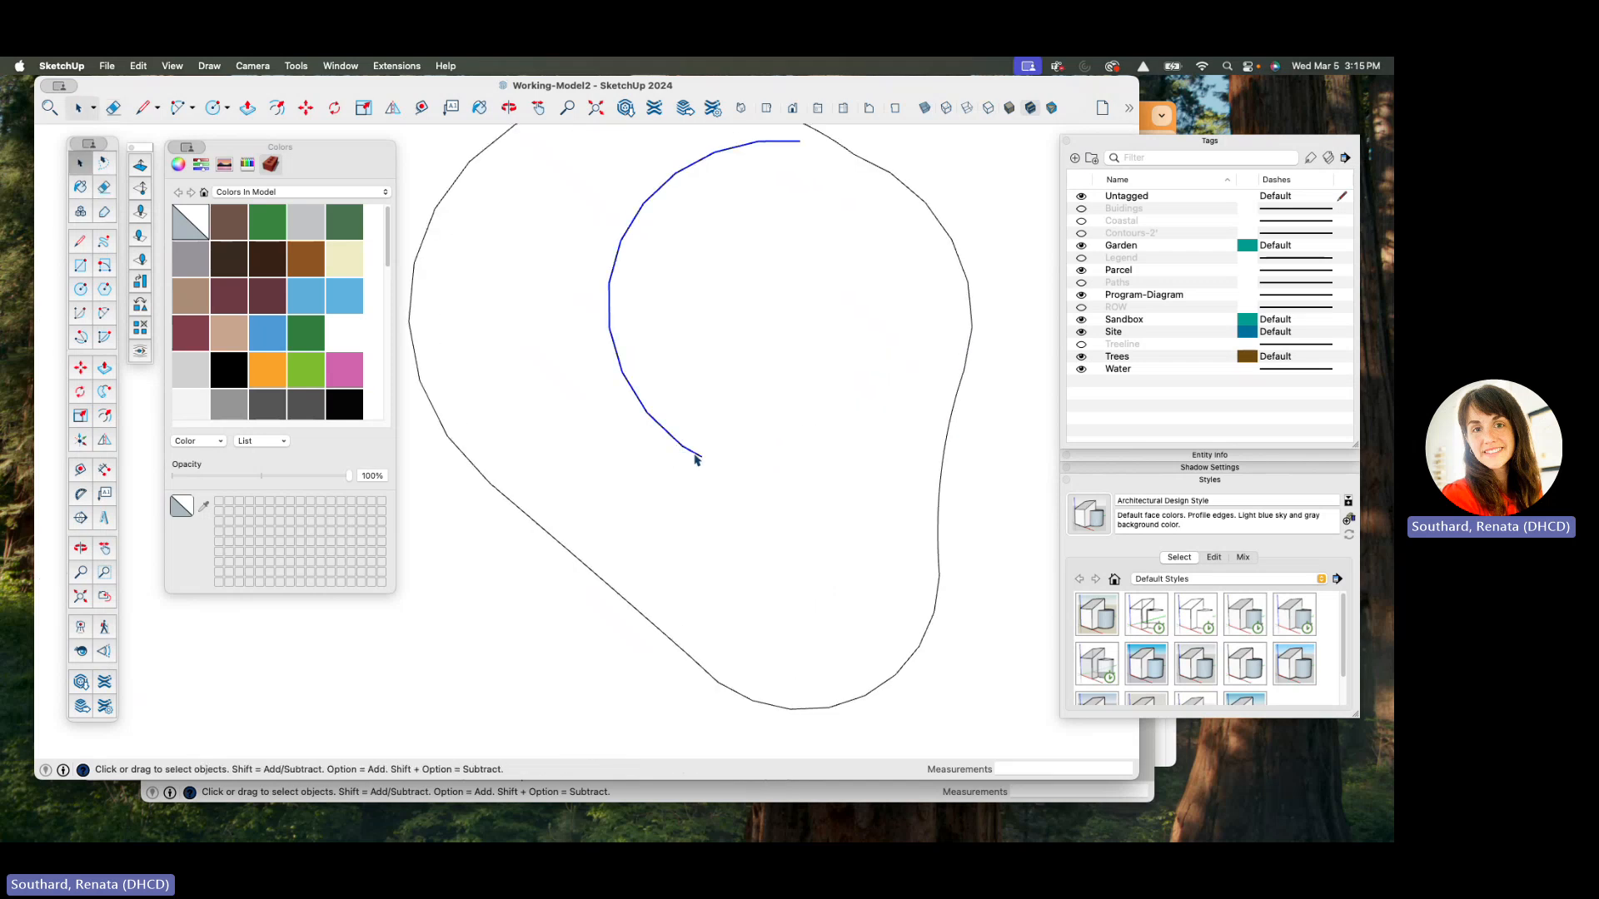
pyautogui.press('Delete')
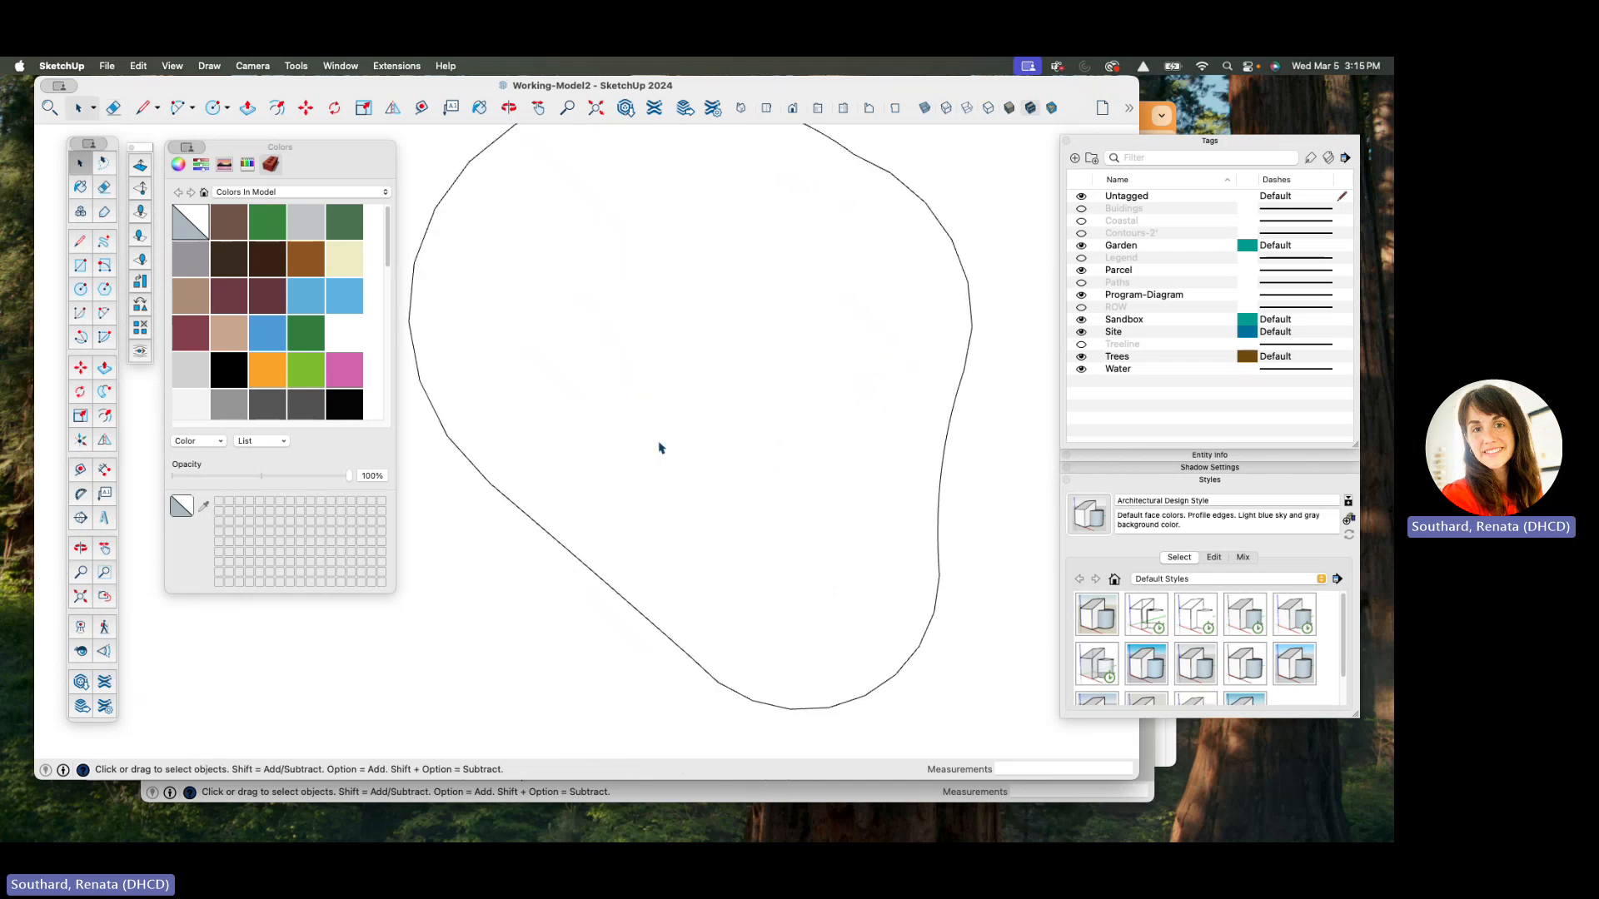
# - Delete the merged-circle shape, including its face and edges, from the site's open area
pyautogui.scroll(-3, 655, 448)
pyautogui.scroll(-3, 716, 456)
pyautogui.scroll(1, 733, 460)
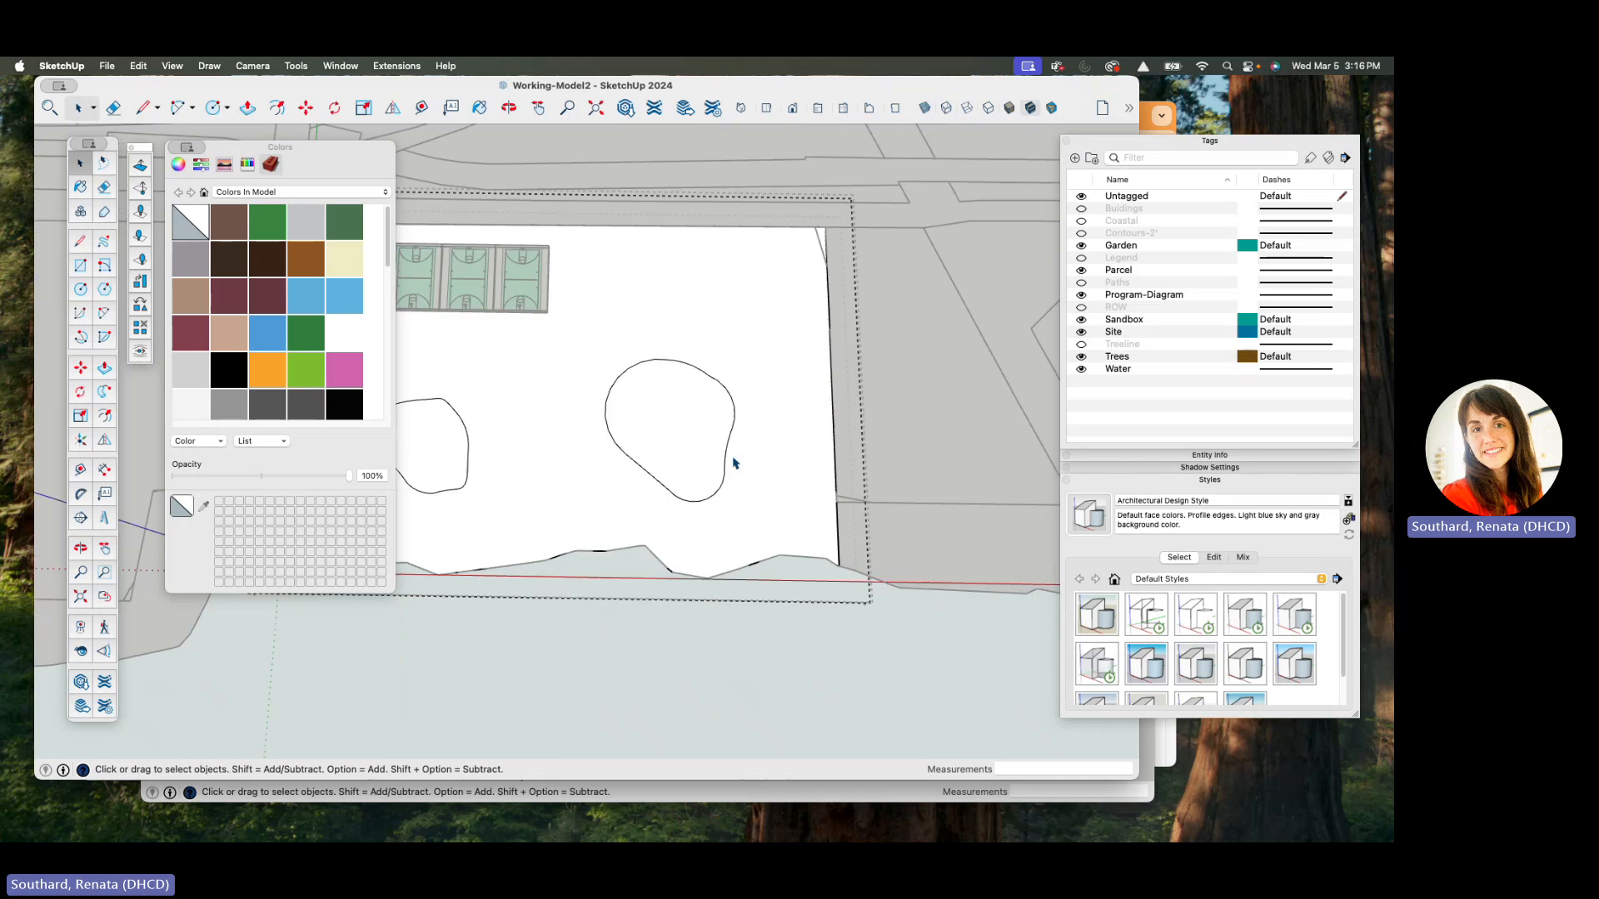
pyautogui.scroll(-1, 734, 461)
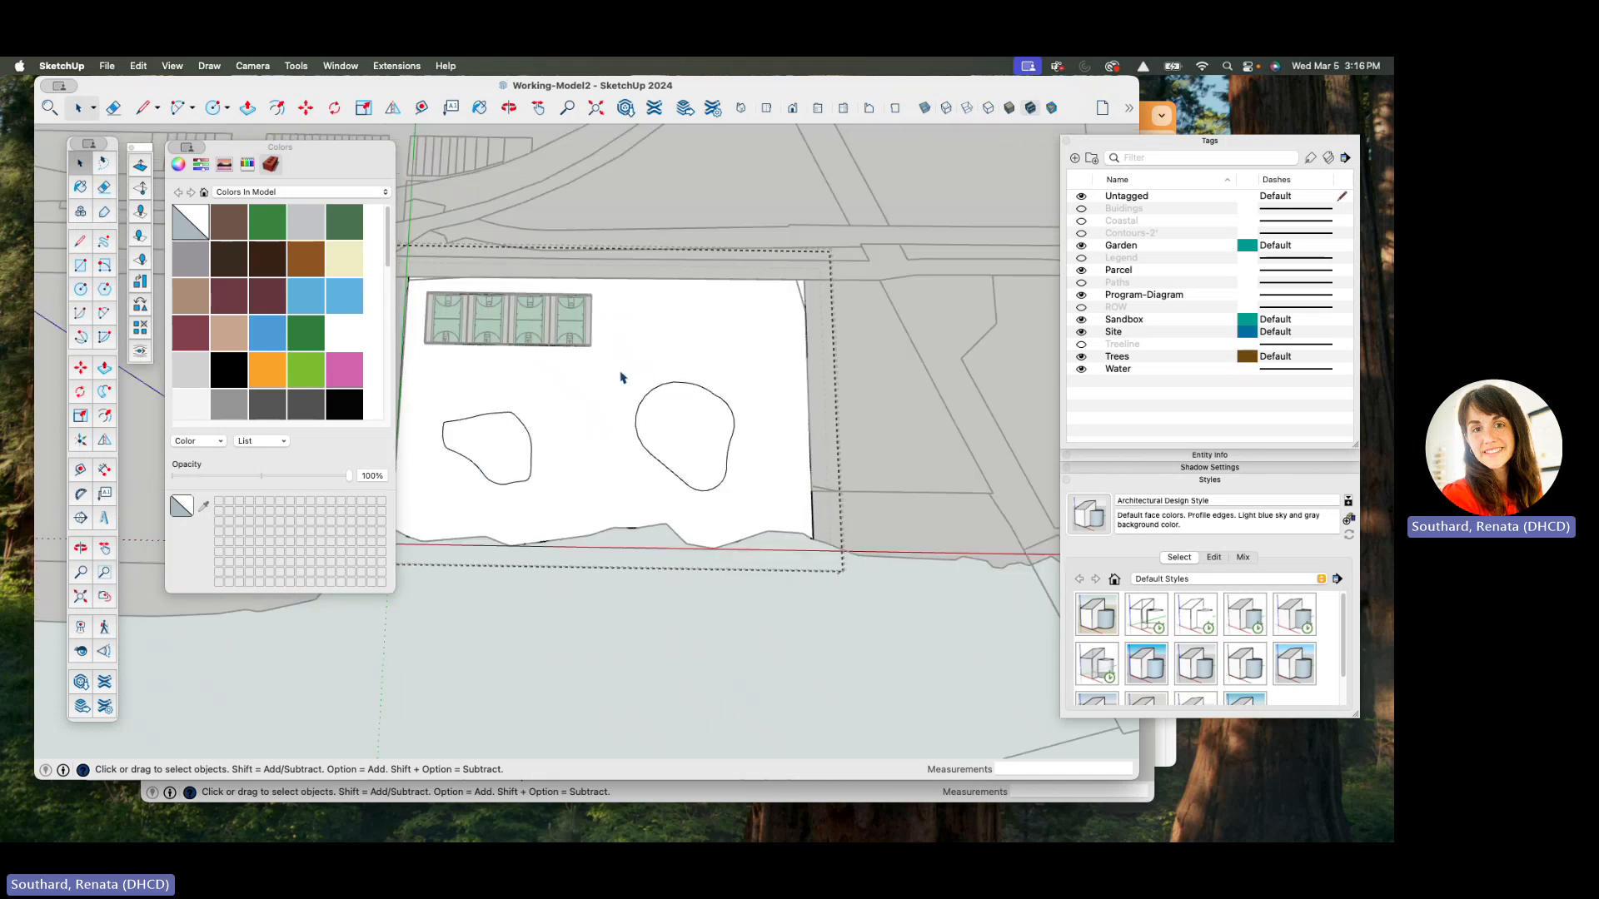
pyautogui.moveTo(620, 377); pyautogui.dragTo(755, 502)
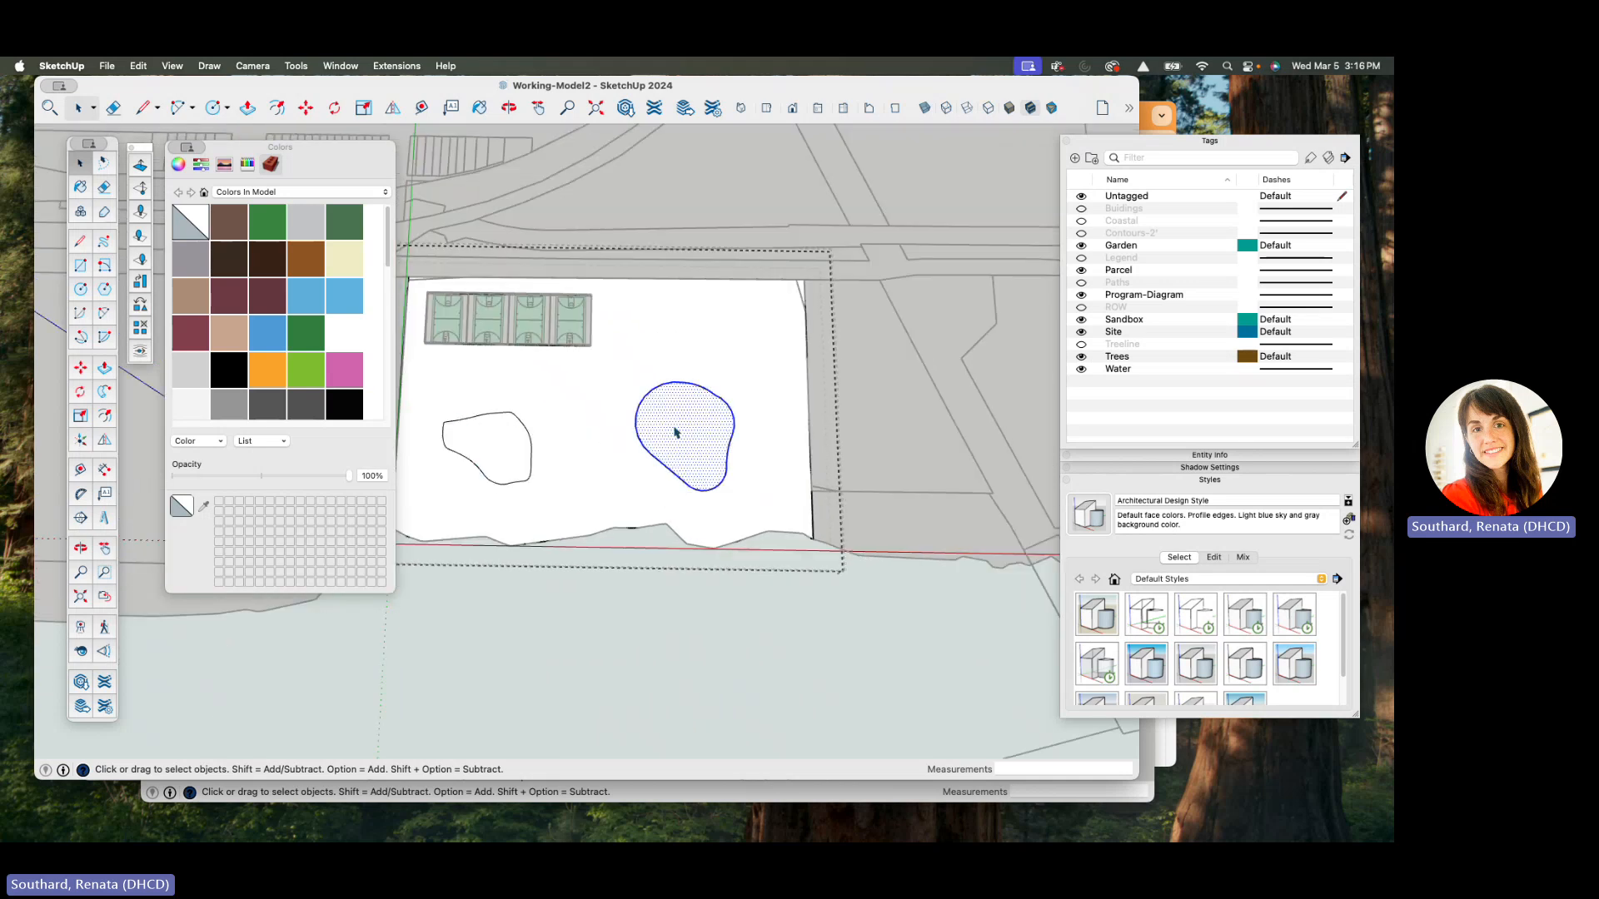
pyautogui.press('Delete')
# - Group the freeform shape below the courts and bring up the options available for the group
pyautogui.scroll(-1, 675, 432)
pyautogui.scroll(2, 475, 433)
pyautogui.click(523, 452)
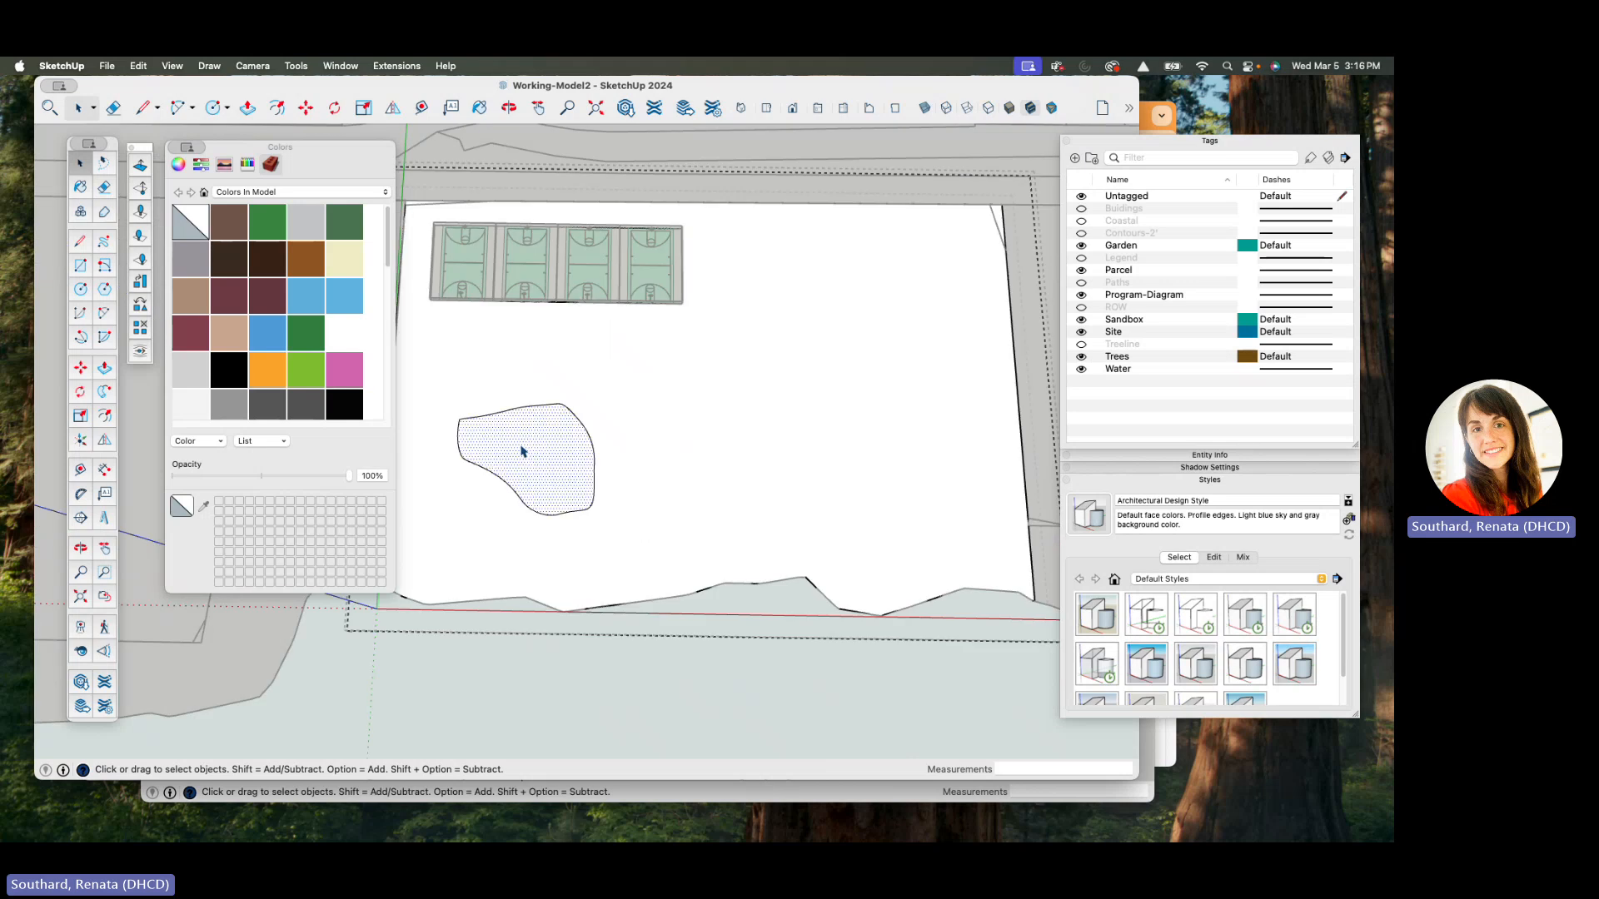
pyautogui.moveTo(546, 460); pyautogui.dragTo(535, 426, button='middle')
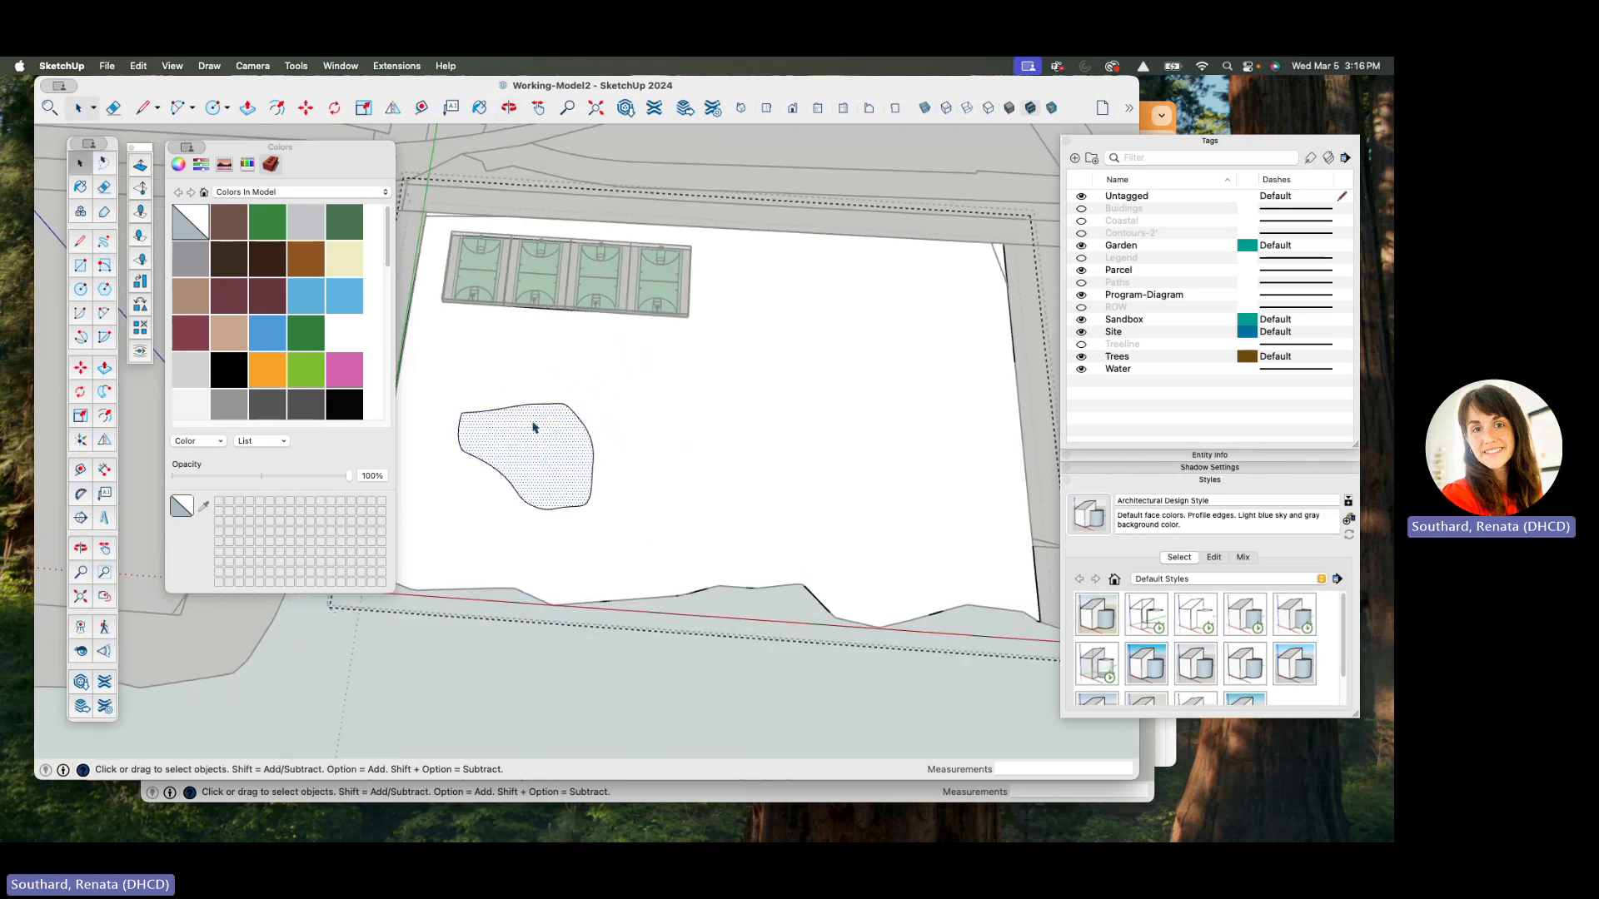
pyautogui.scroll(3, 549, 454)
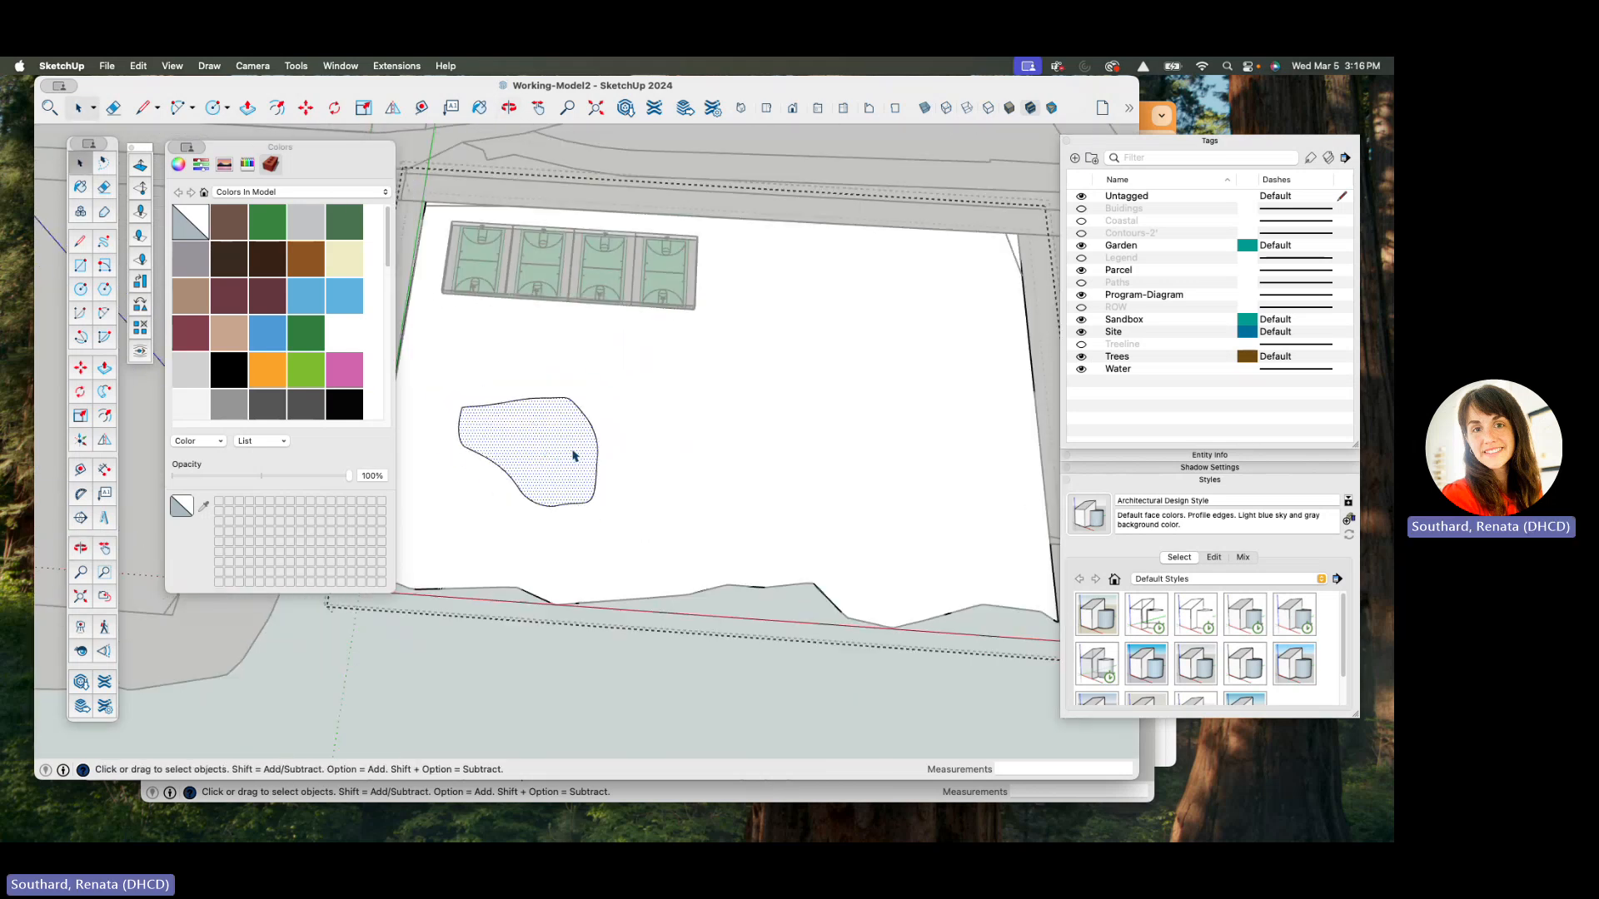
pyautogui.scroll(-2, 541, 463)
pyautogui.scroll(-1, 542, 454)
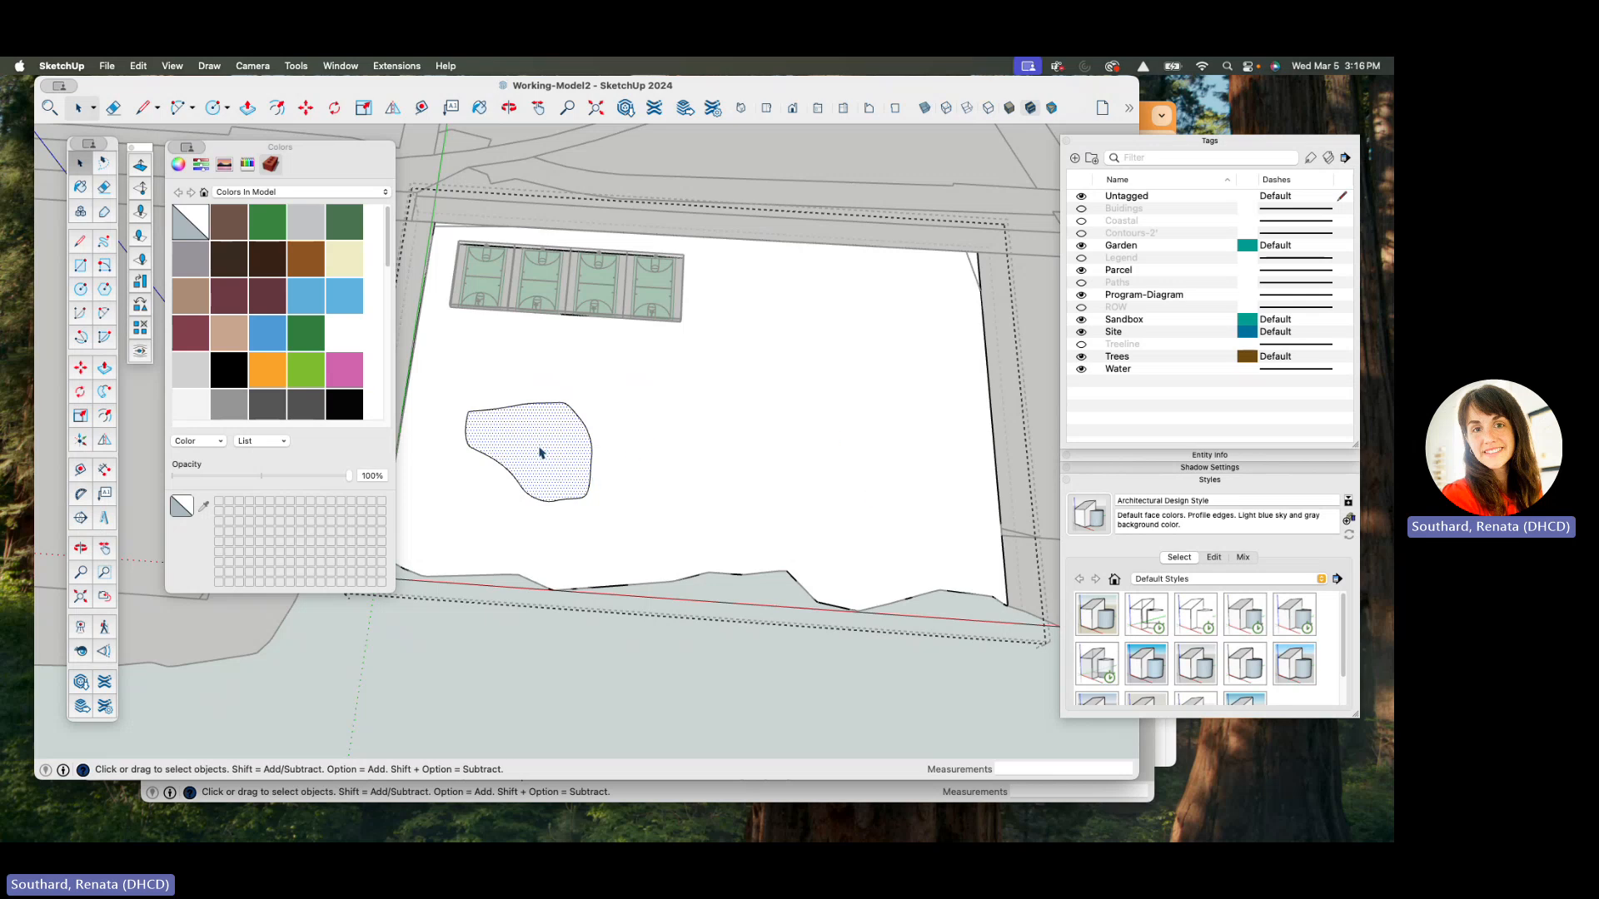
pyautogui.scroll(4, 540, 453)
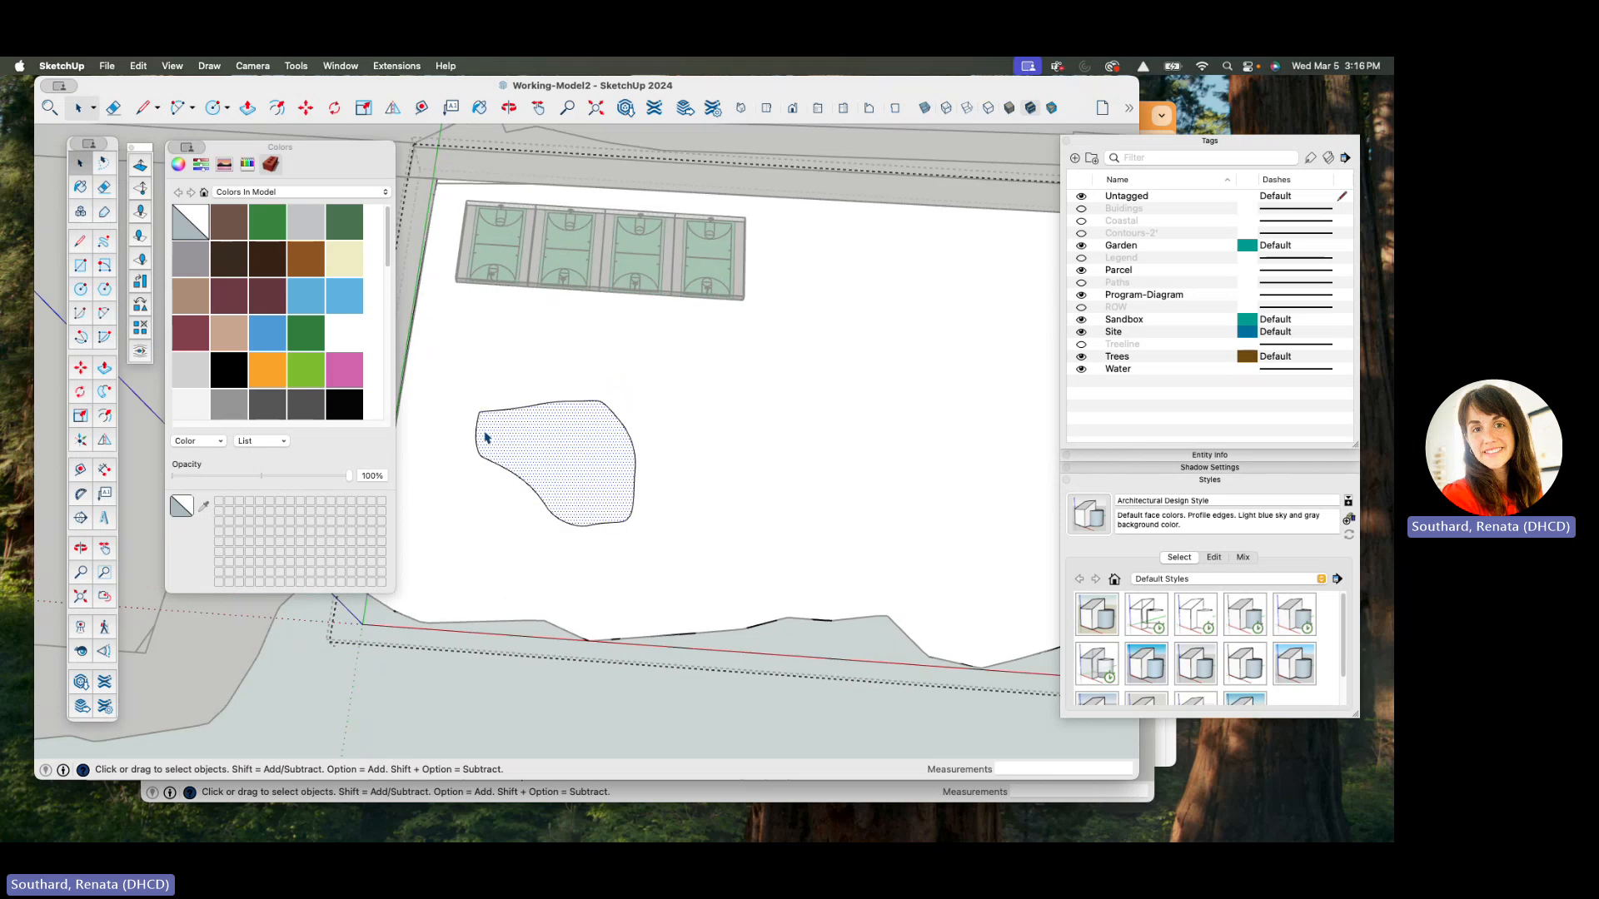
pyautogui.scroll(-3, 594, 459)
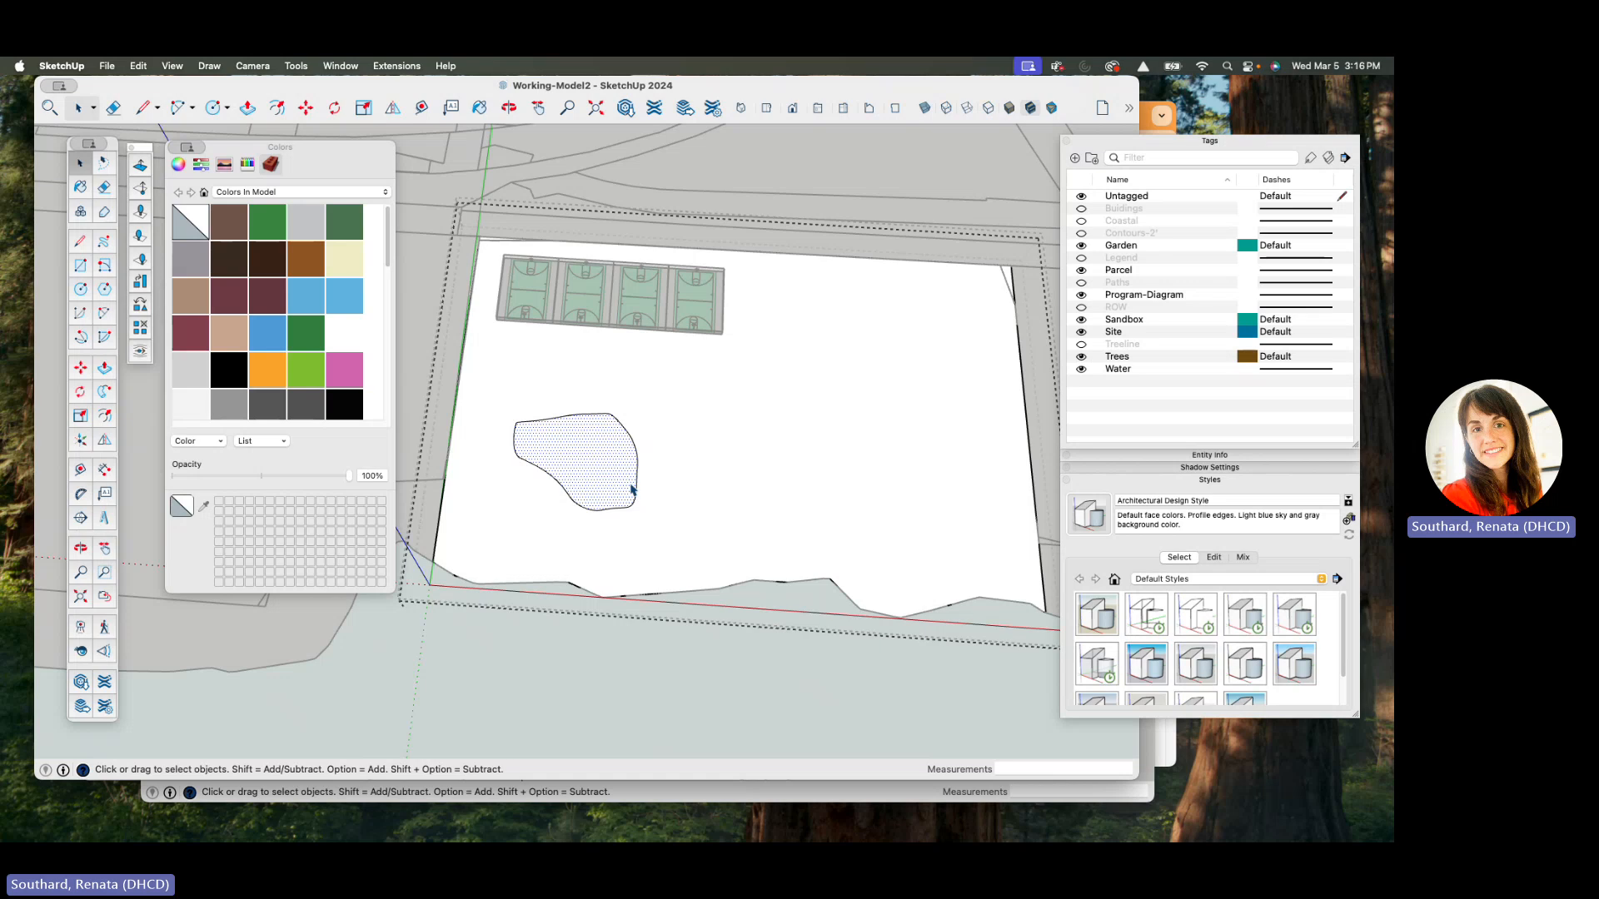
pyautogui.click(592, 473)
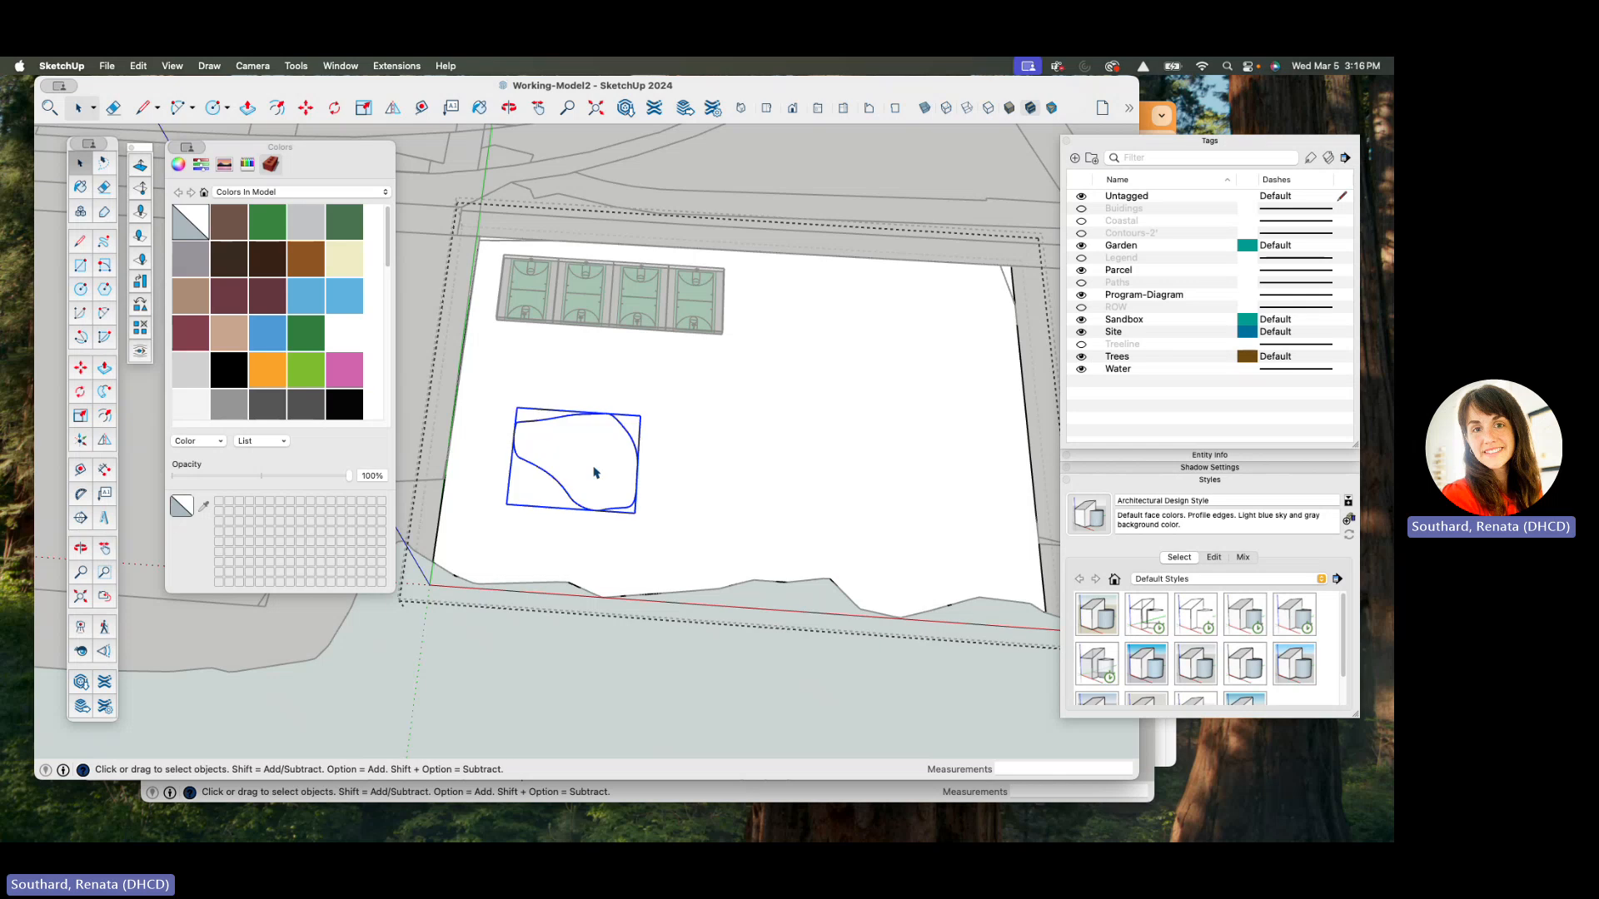
pyautogui.scroll(2, 582, 468)
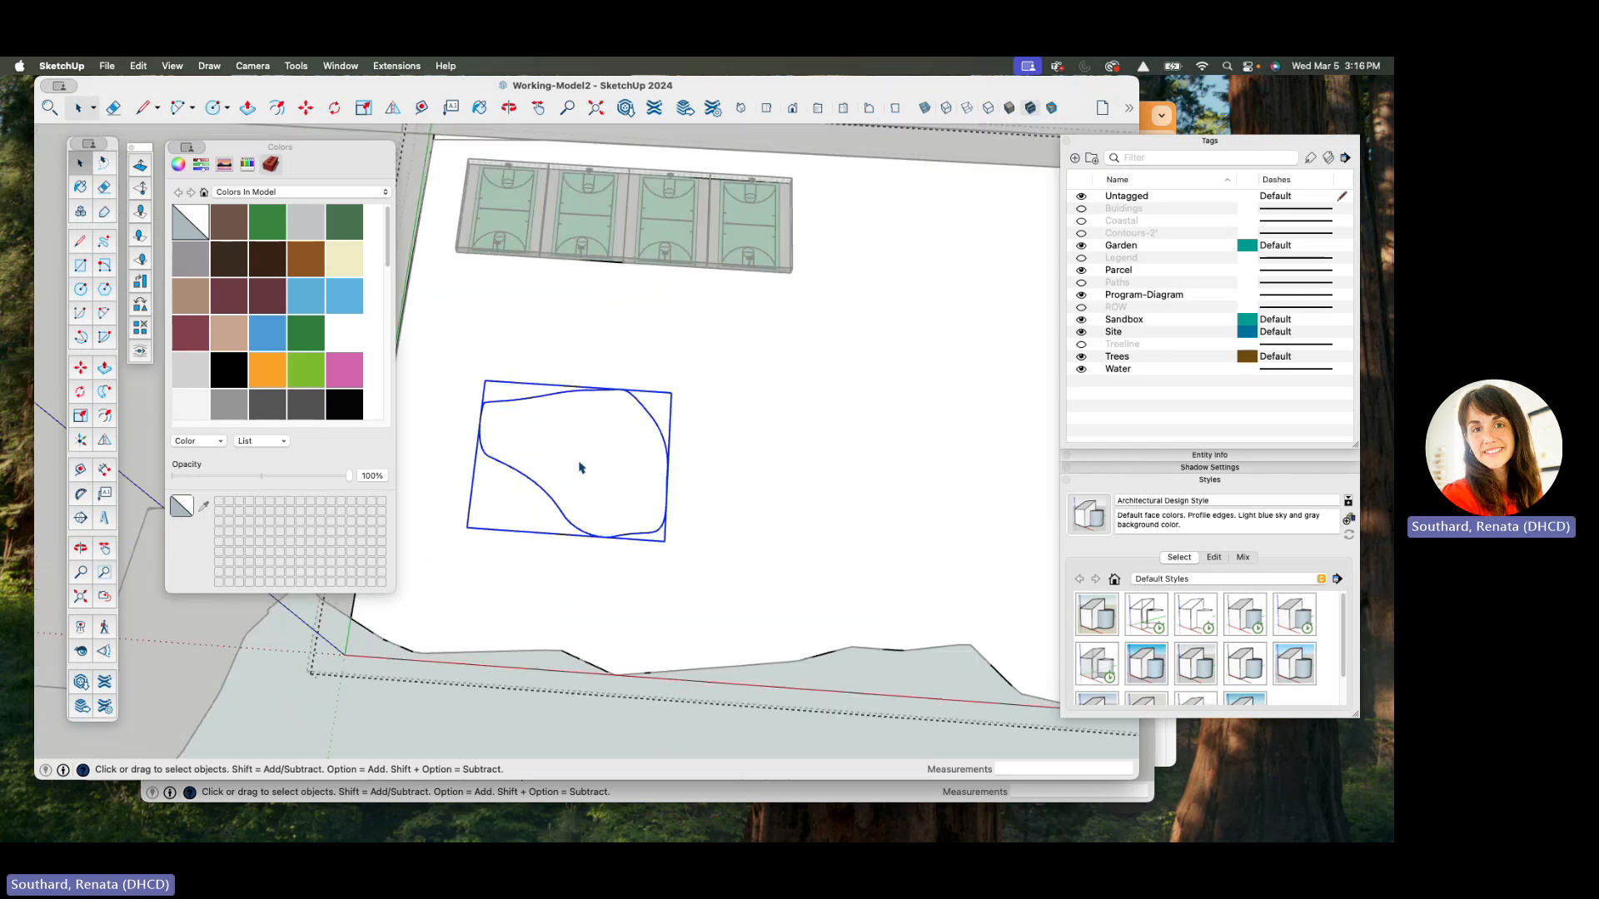
pyautogui.rightClick(580, 469)
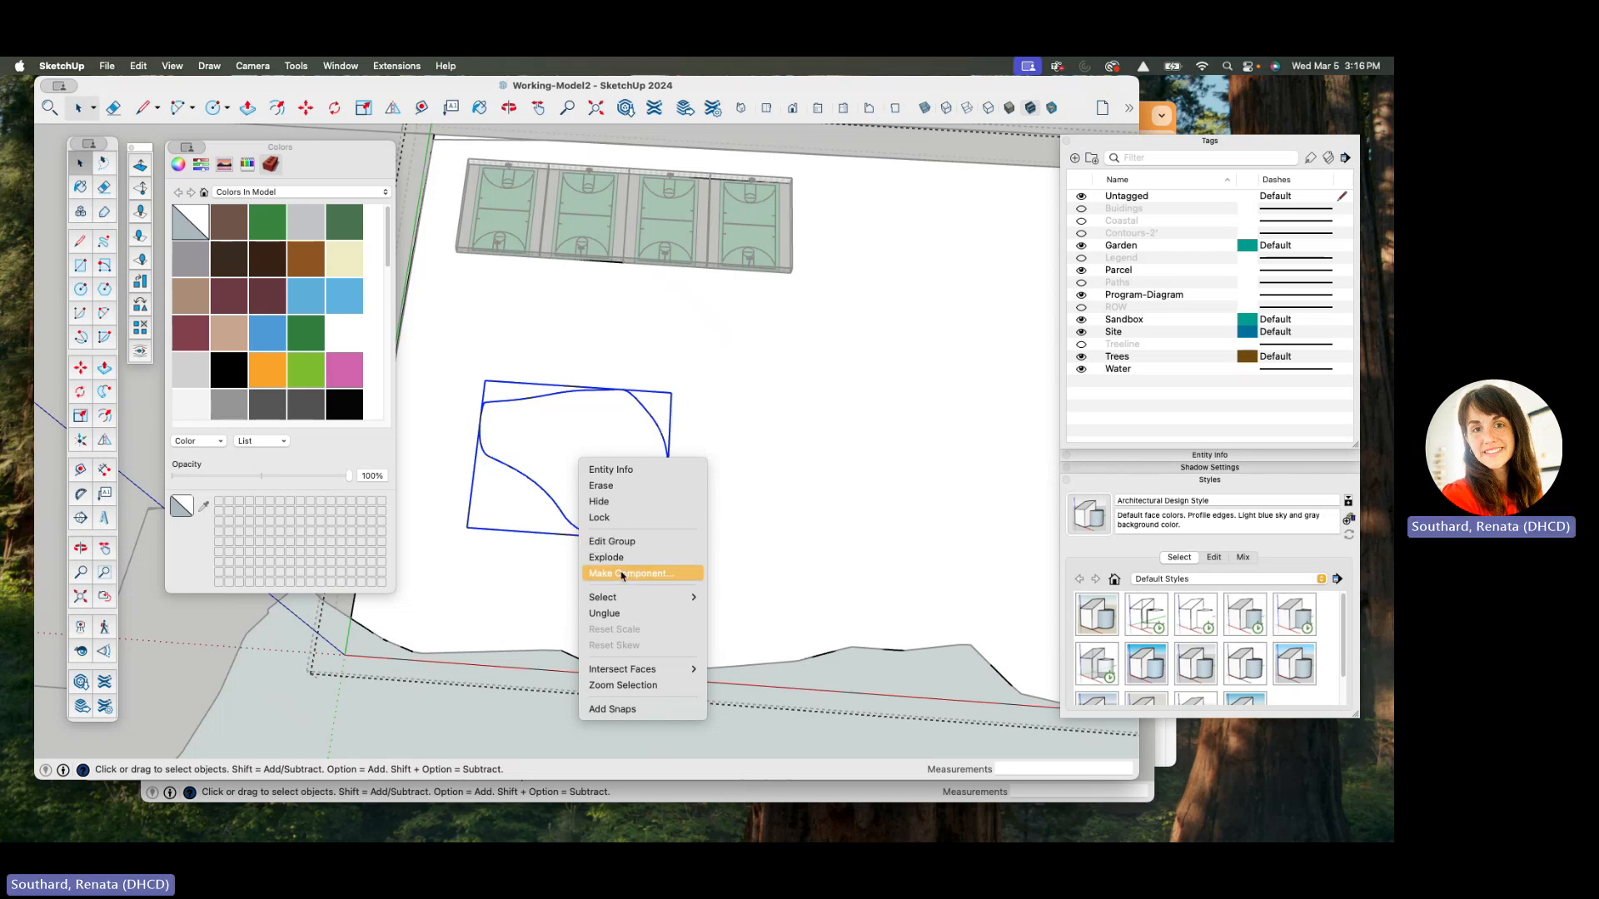
# - Undo the grouping of the freeform shape below the courts
pyautogui.click(546, 464)
pyautogui.press('super+z')
pyautogui.press('super+z')
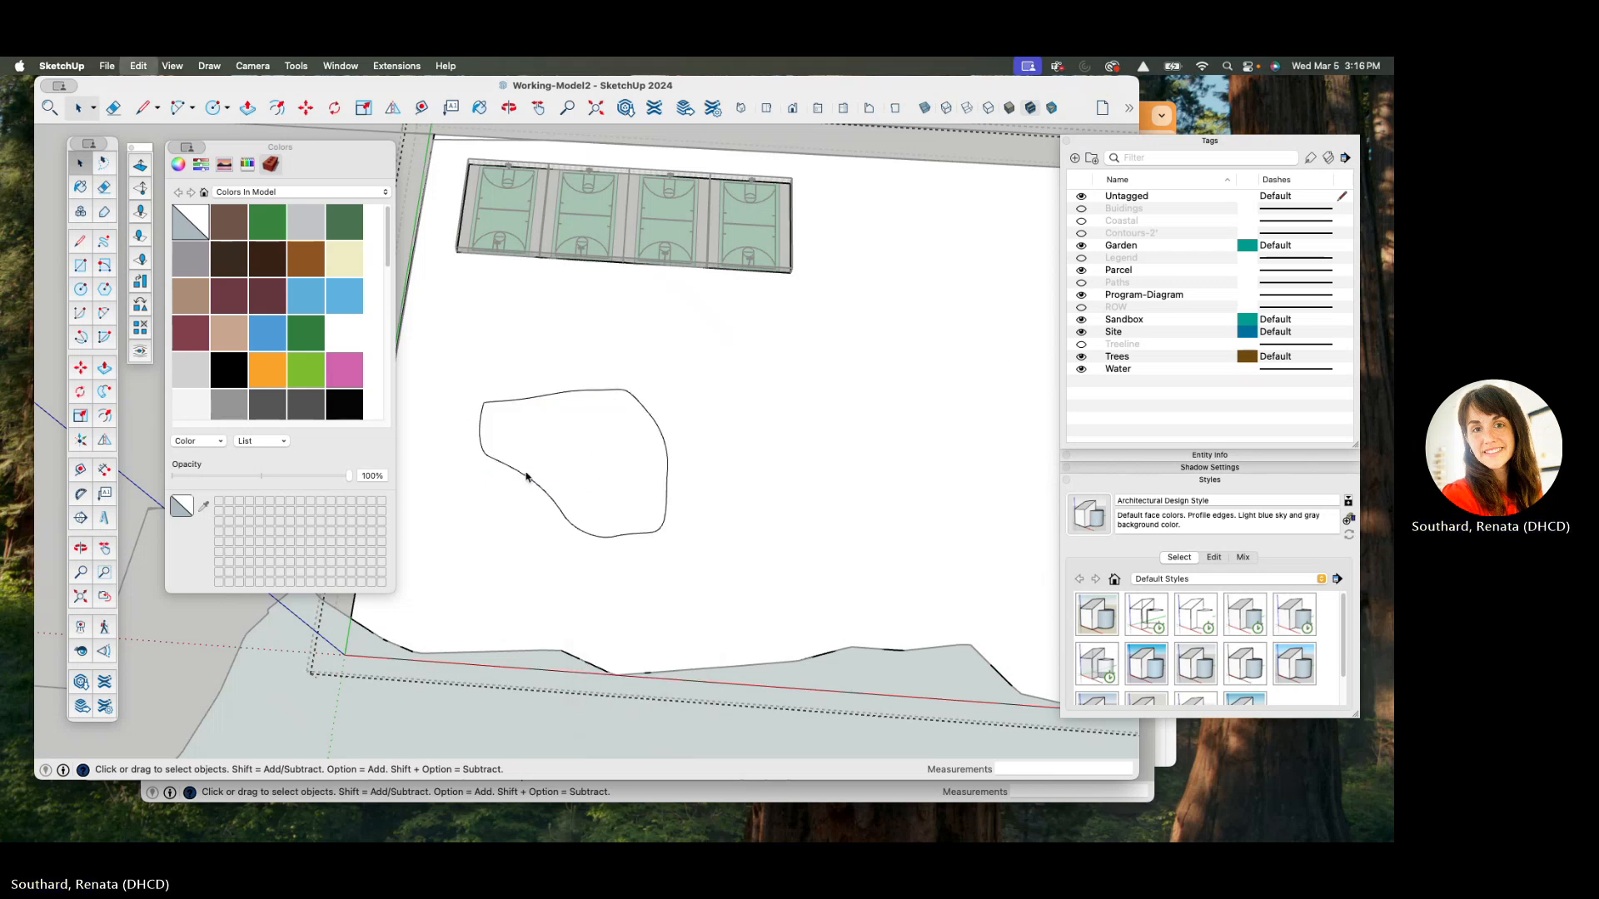
# - Cut the freeform face below the courts out of the site group, and close that group
pyautogui.click(567, 452)
pyautogui.scroll(-2, 565, 453)
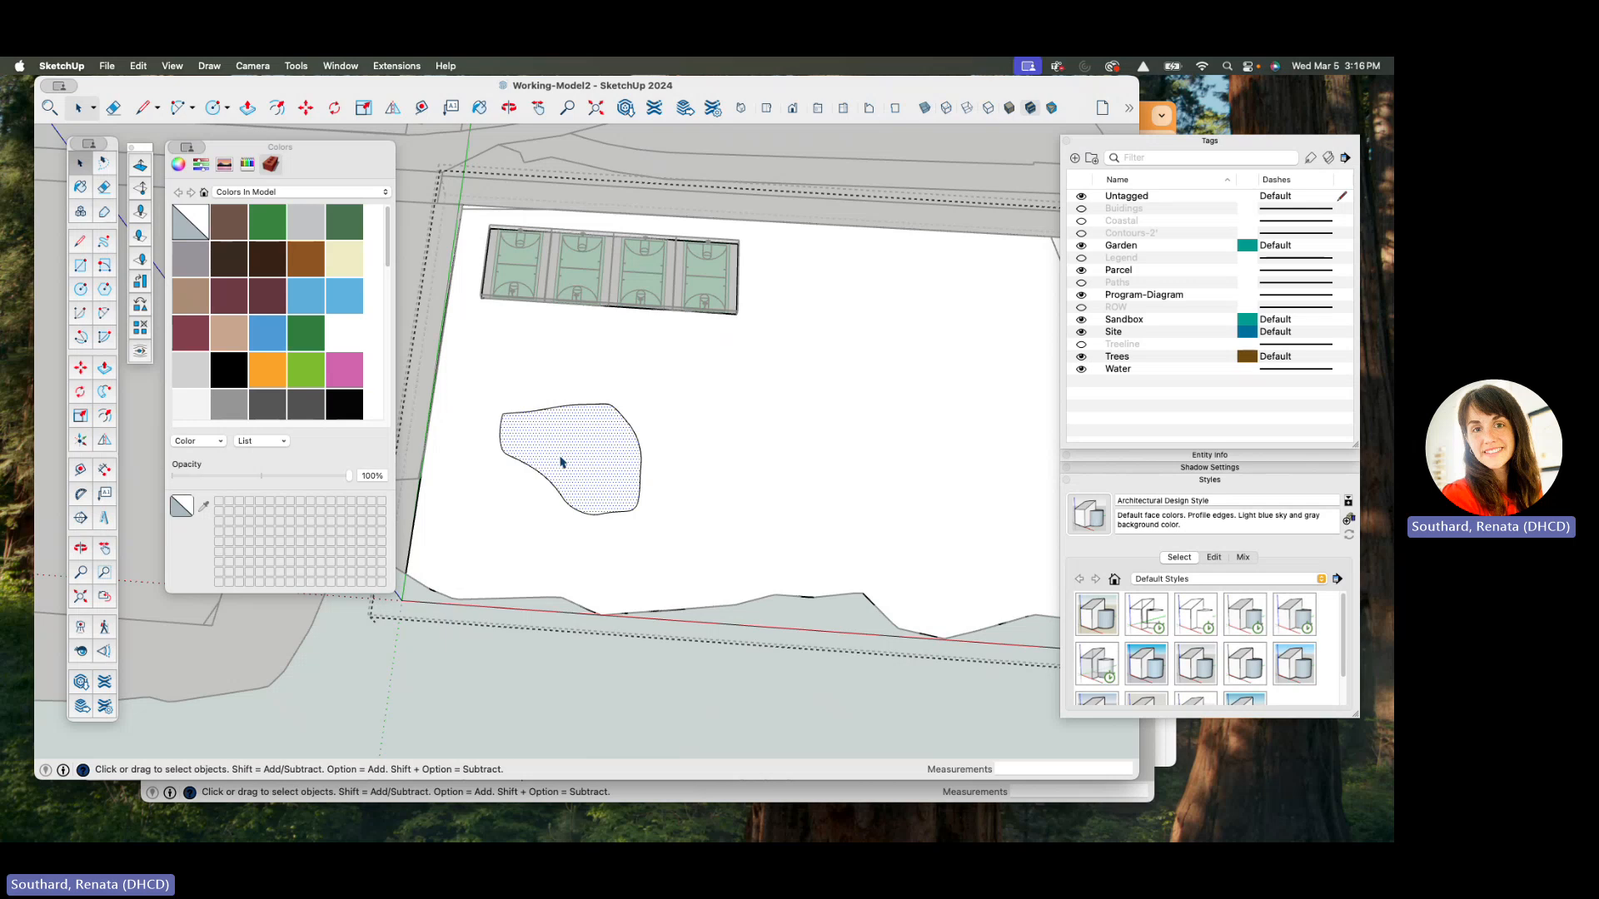
pyautogui.press('super+z')
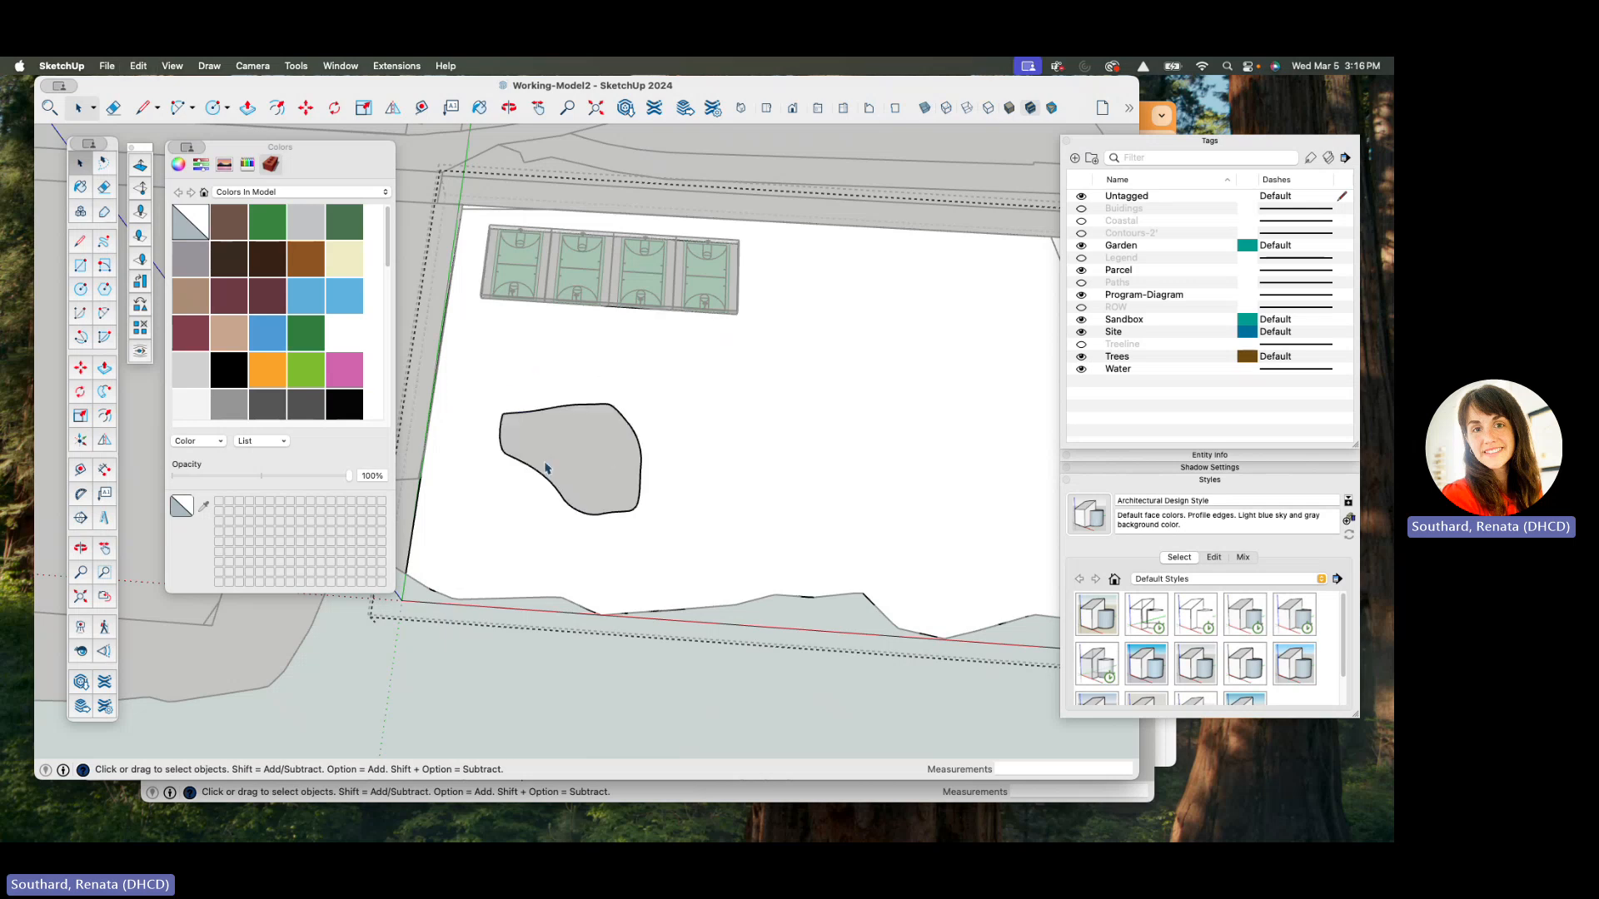
pyautogui.press('super+z')
# - Select the site group and individual courts in turn to check which objects share the parent level
pyautogui.click(653, 405)
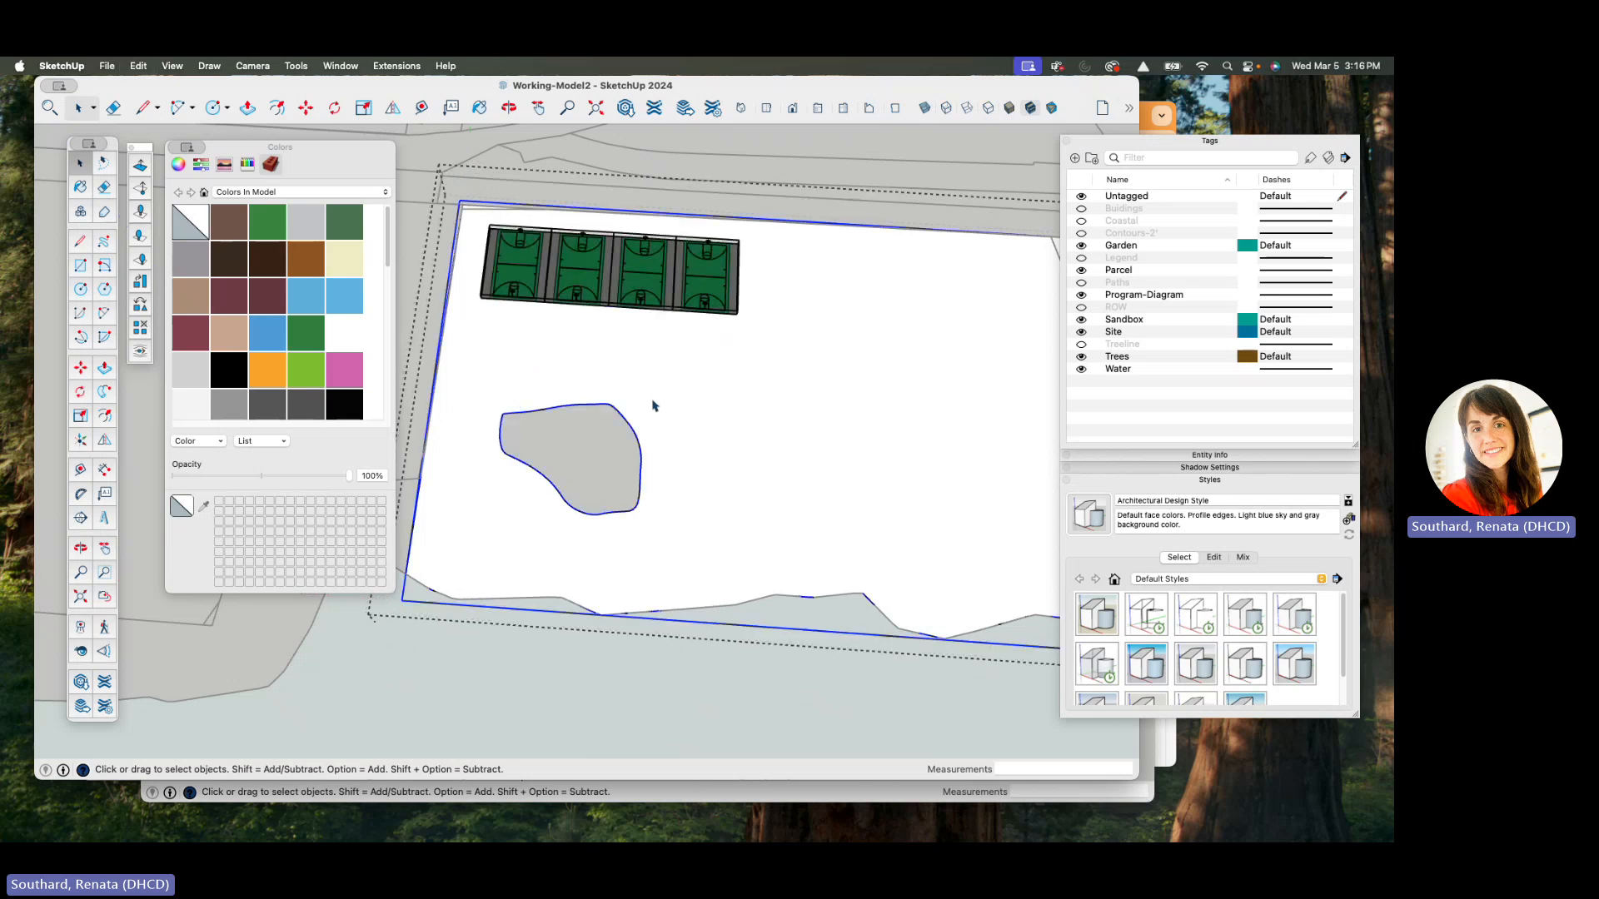
pyautogui.click(621, 290)
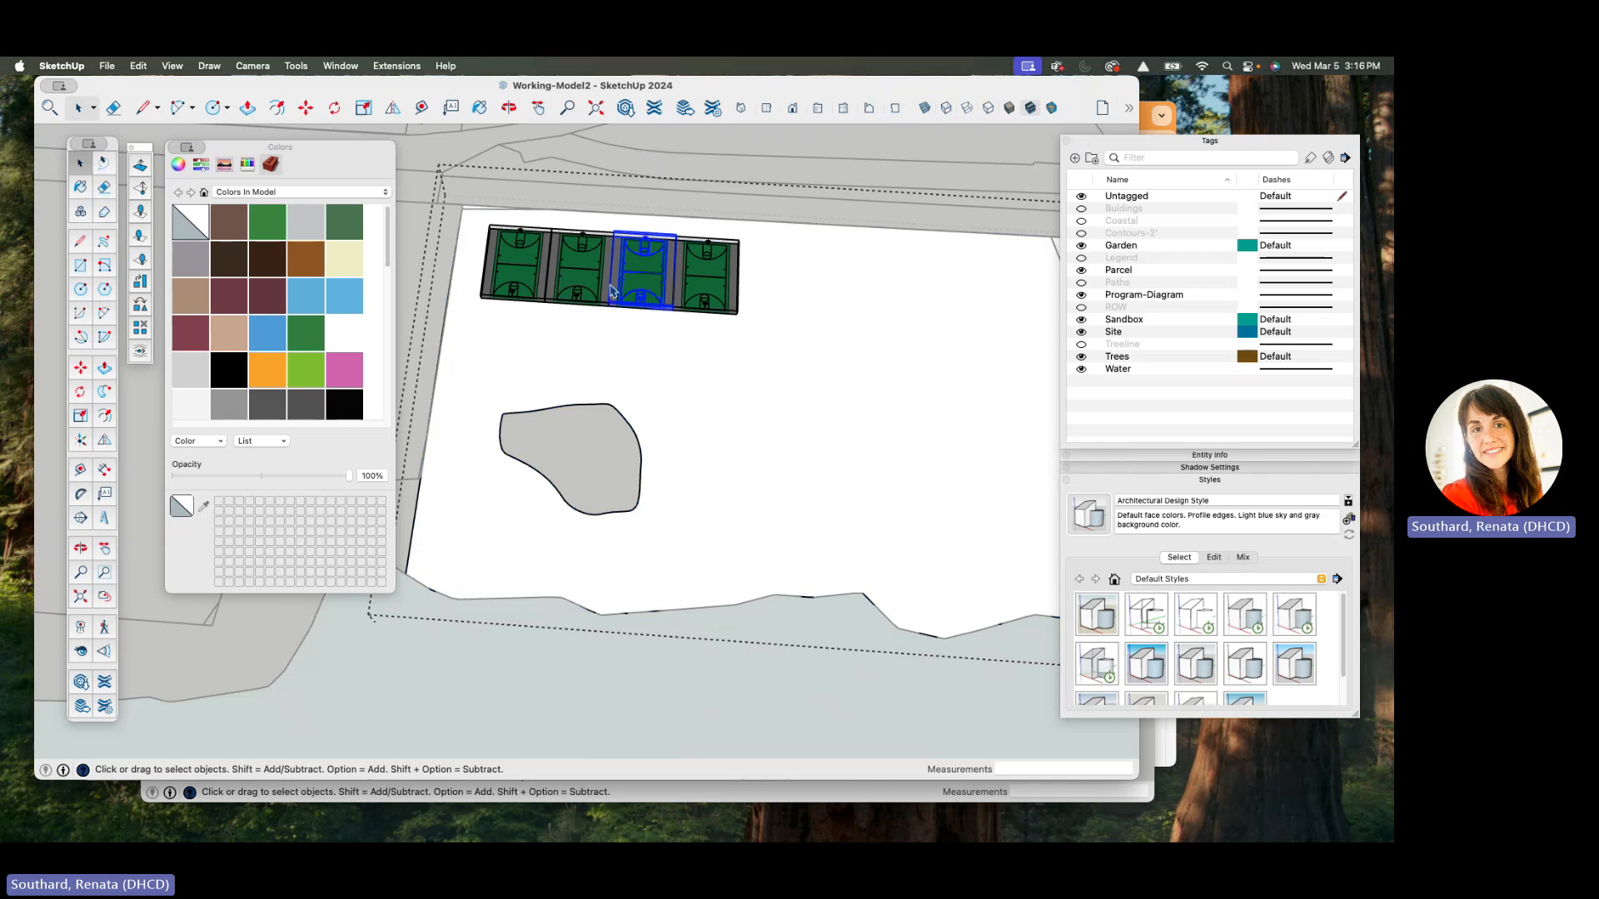
pyautogui.click(527, 278)
pyautogui.click(596, 277)
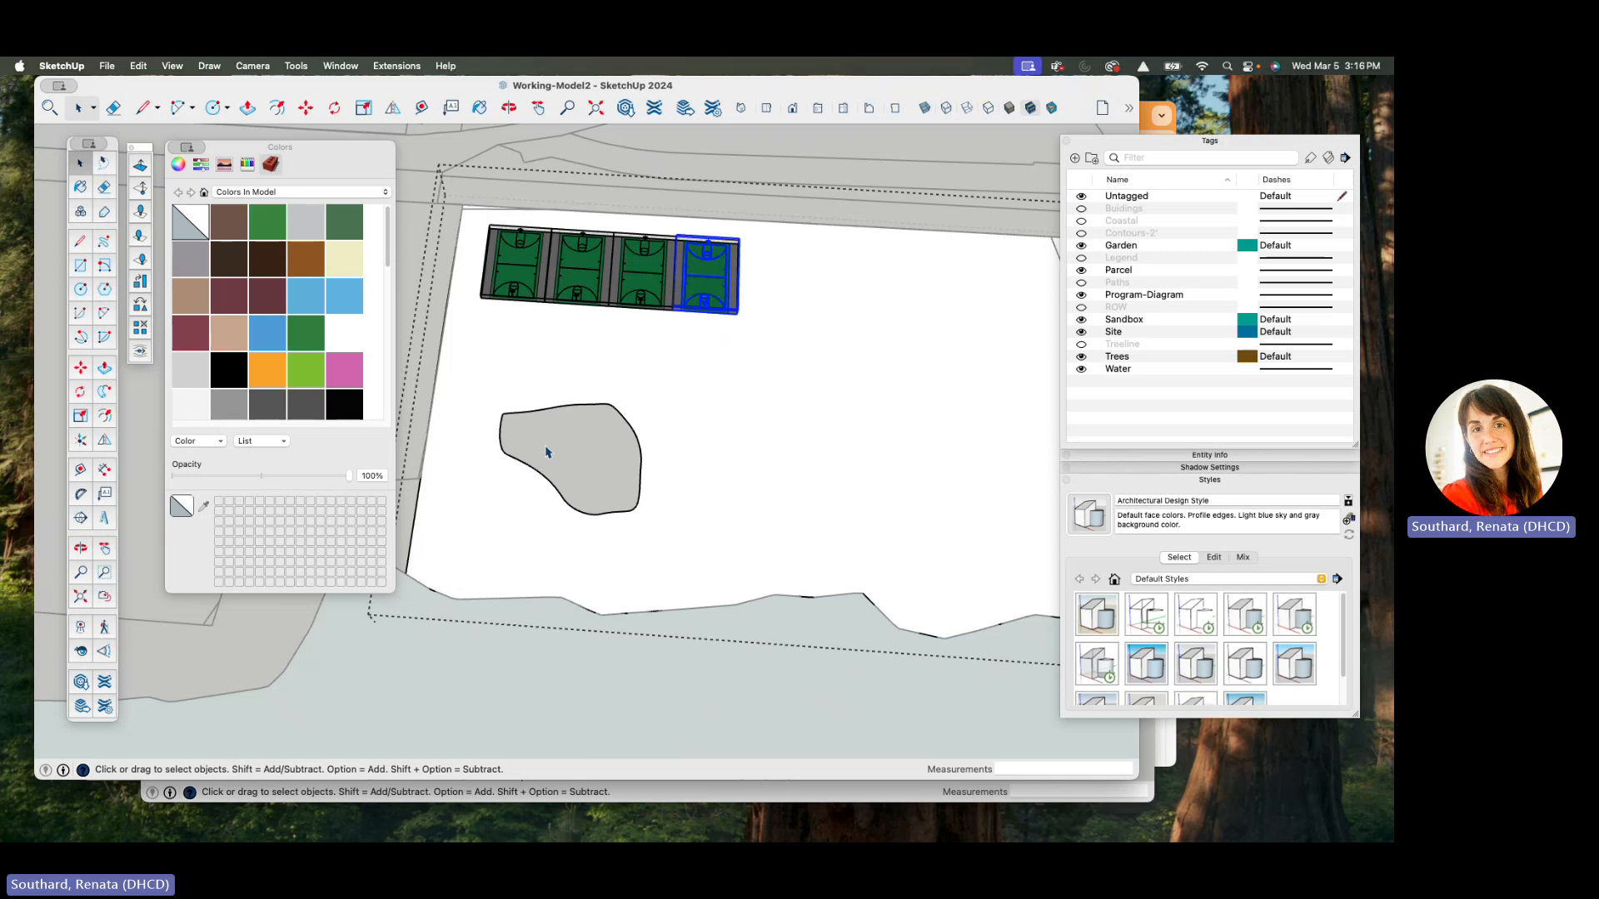
# - Paste the cut freeform face in place at the same level as the courts
pyautogui.press('super+v')
pyautogui.press('Escape')
pyautogui.click(139, 66)
pyautogui.click(168, 177)
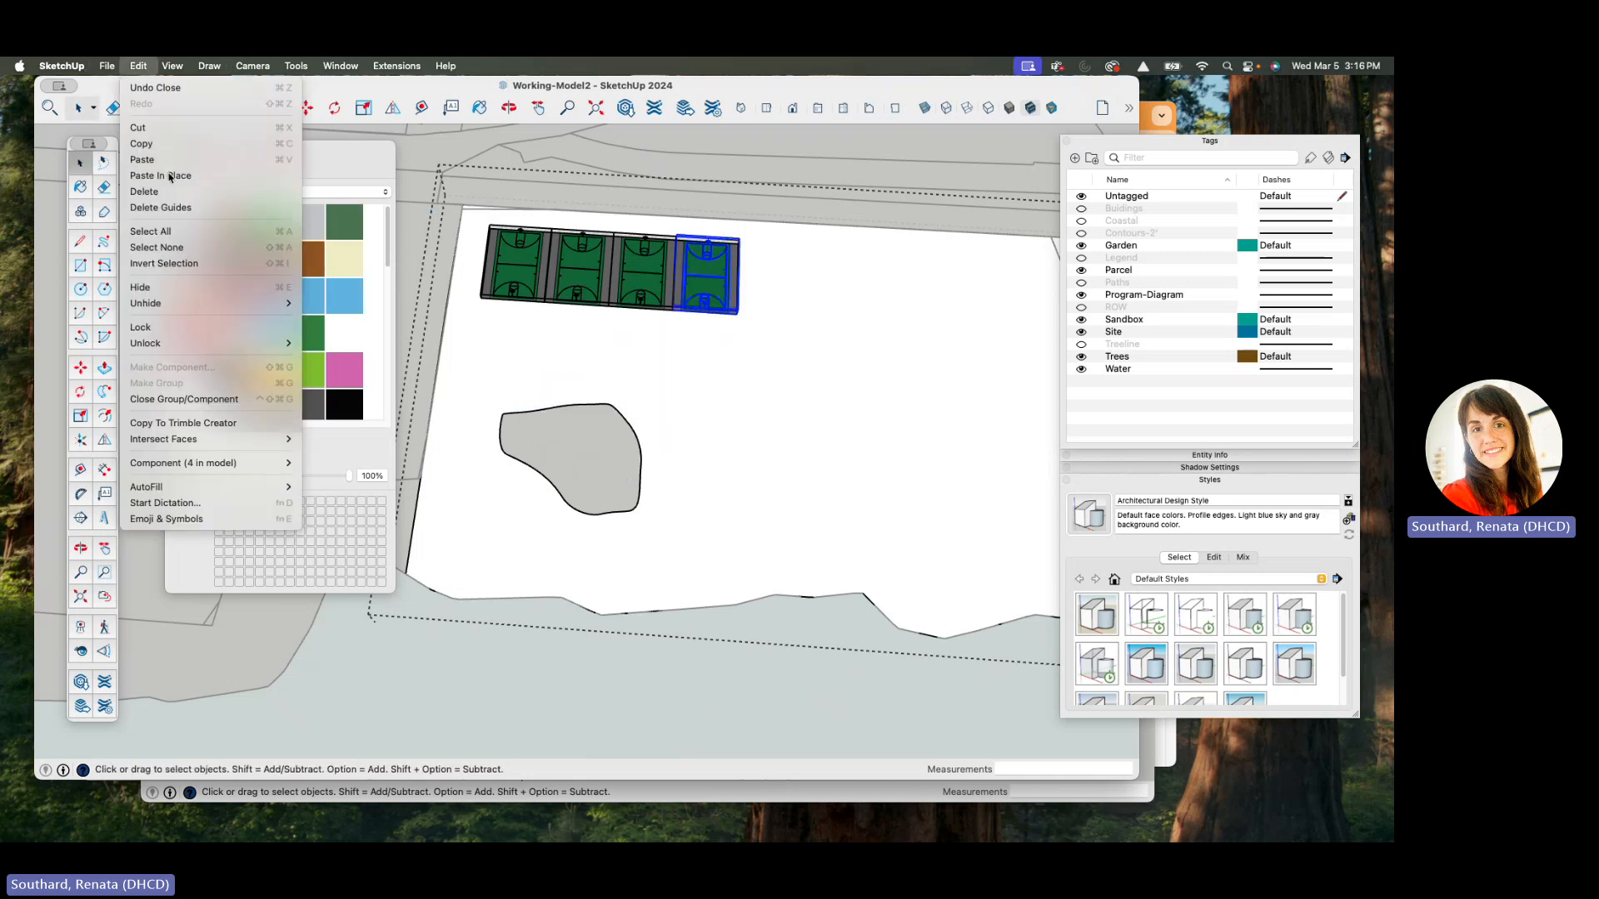
# - Group the pasted freeform face below the courts and convert the group into a component named Garden
pyautogui.rightClick(594, 458)
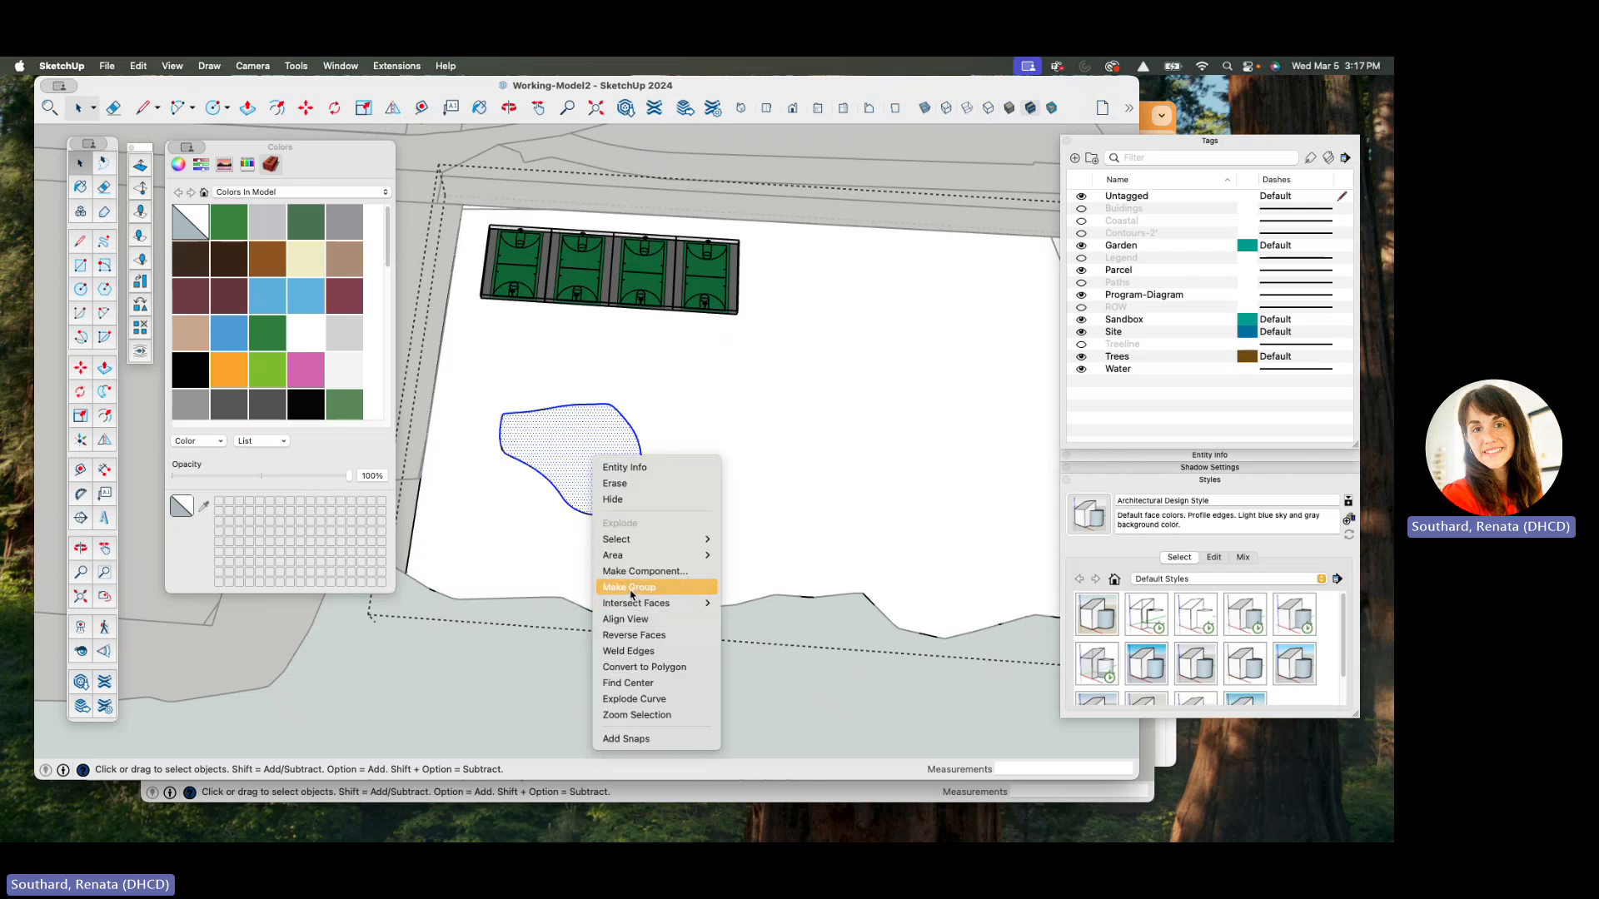
pyautogui.click(631, 588)
pyautogui.rightClick(589, 466)
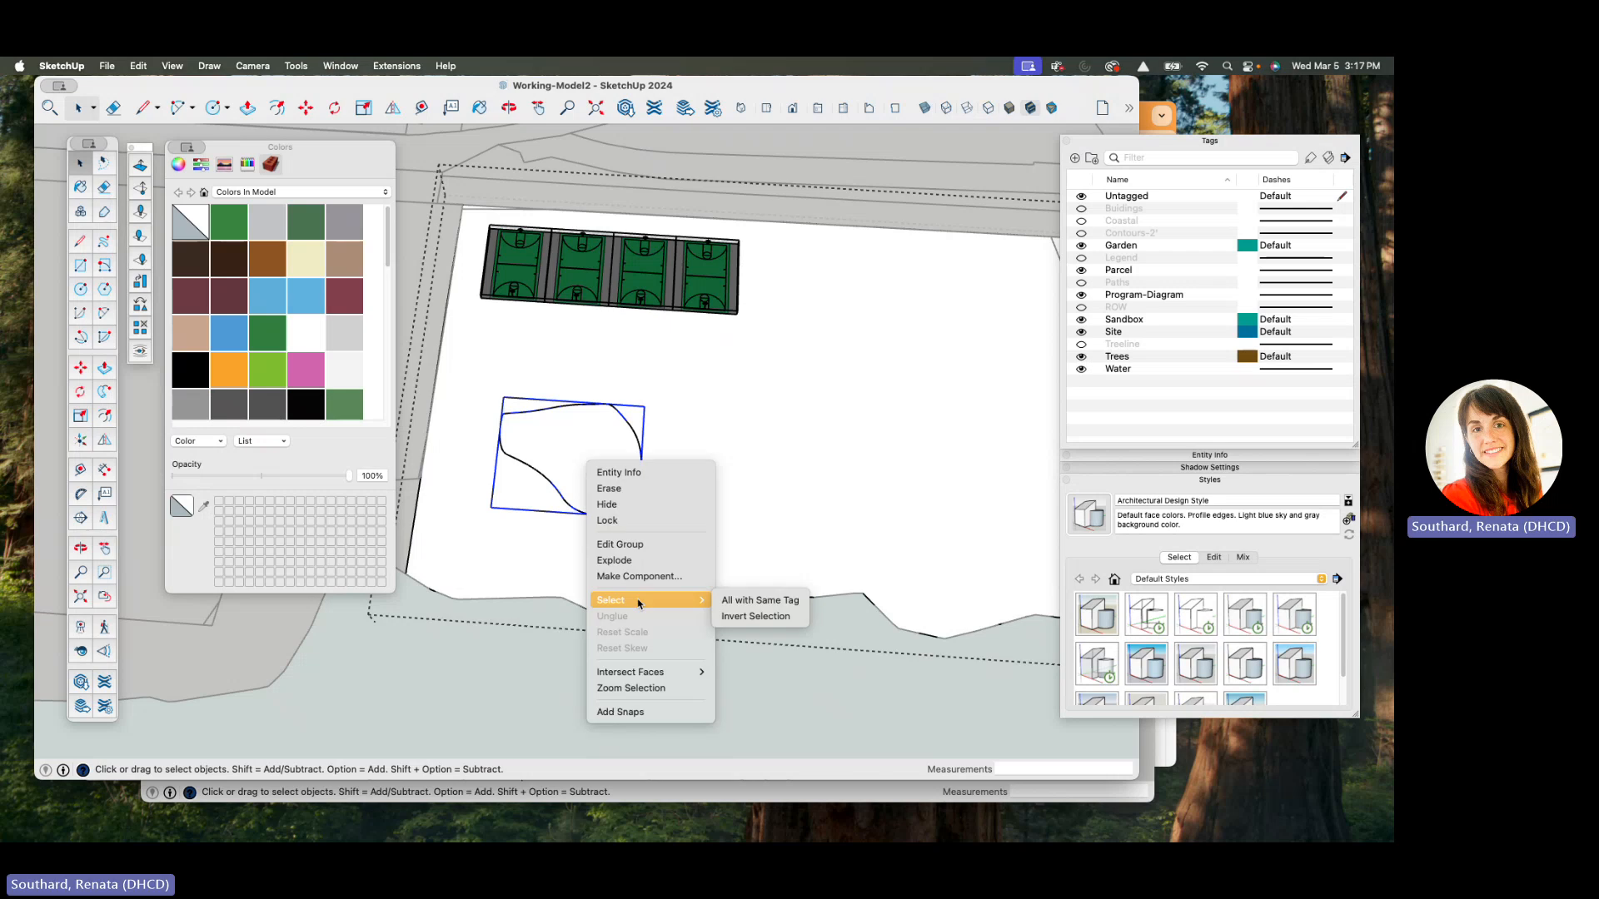
pyautogui.click(626, 578)
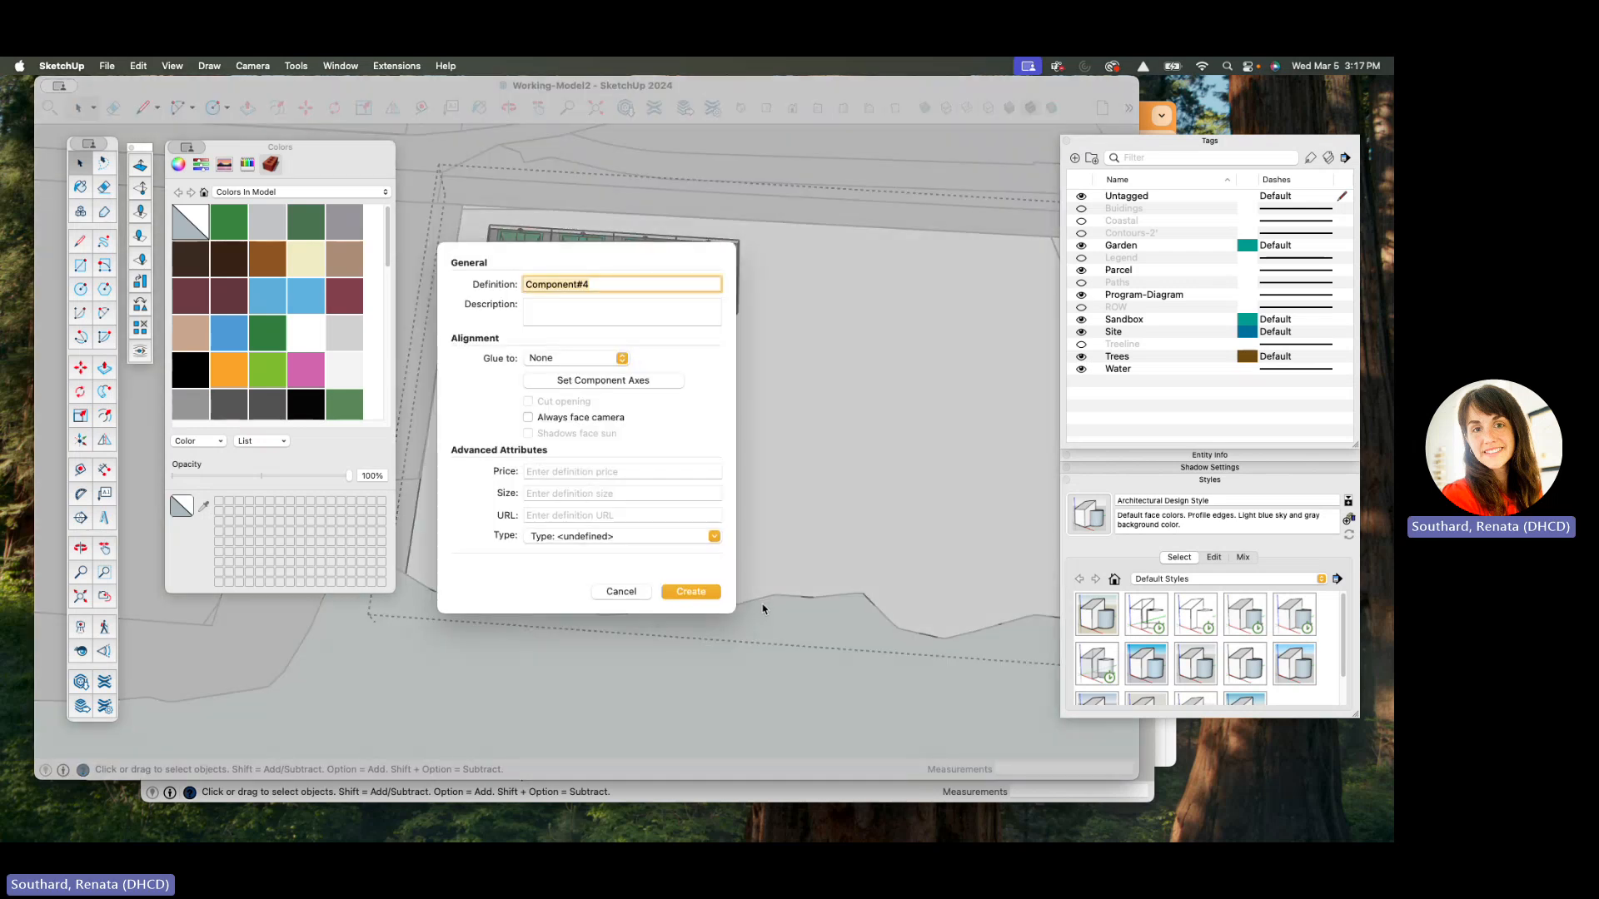
pyautogui.write('Garden')
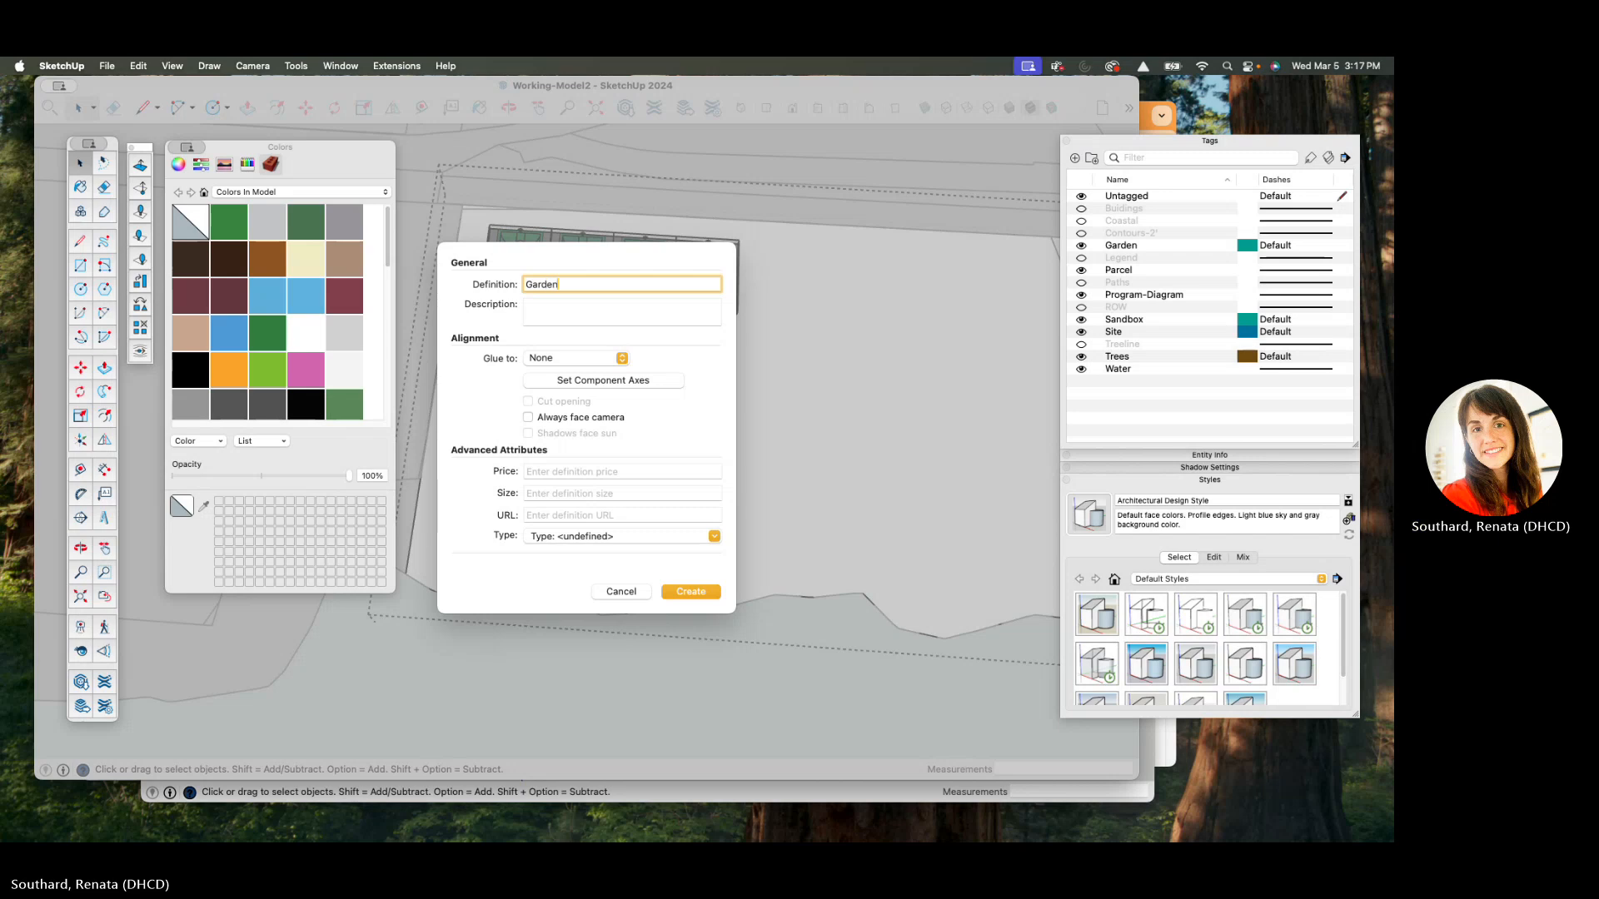
pyautogui.press('Return')
# - Paste a copy of the Garden component on the east side of the site and rotate it about half a turn
pyautogui.scroll(-3, 574, 446)
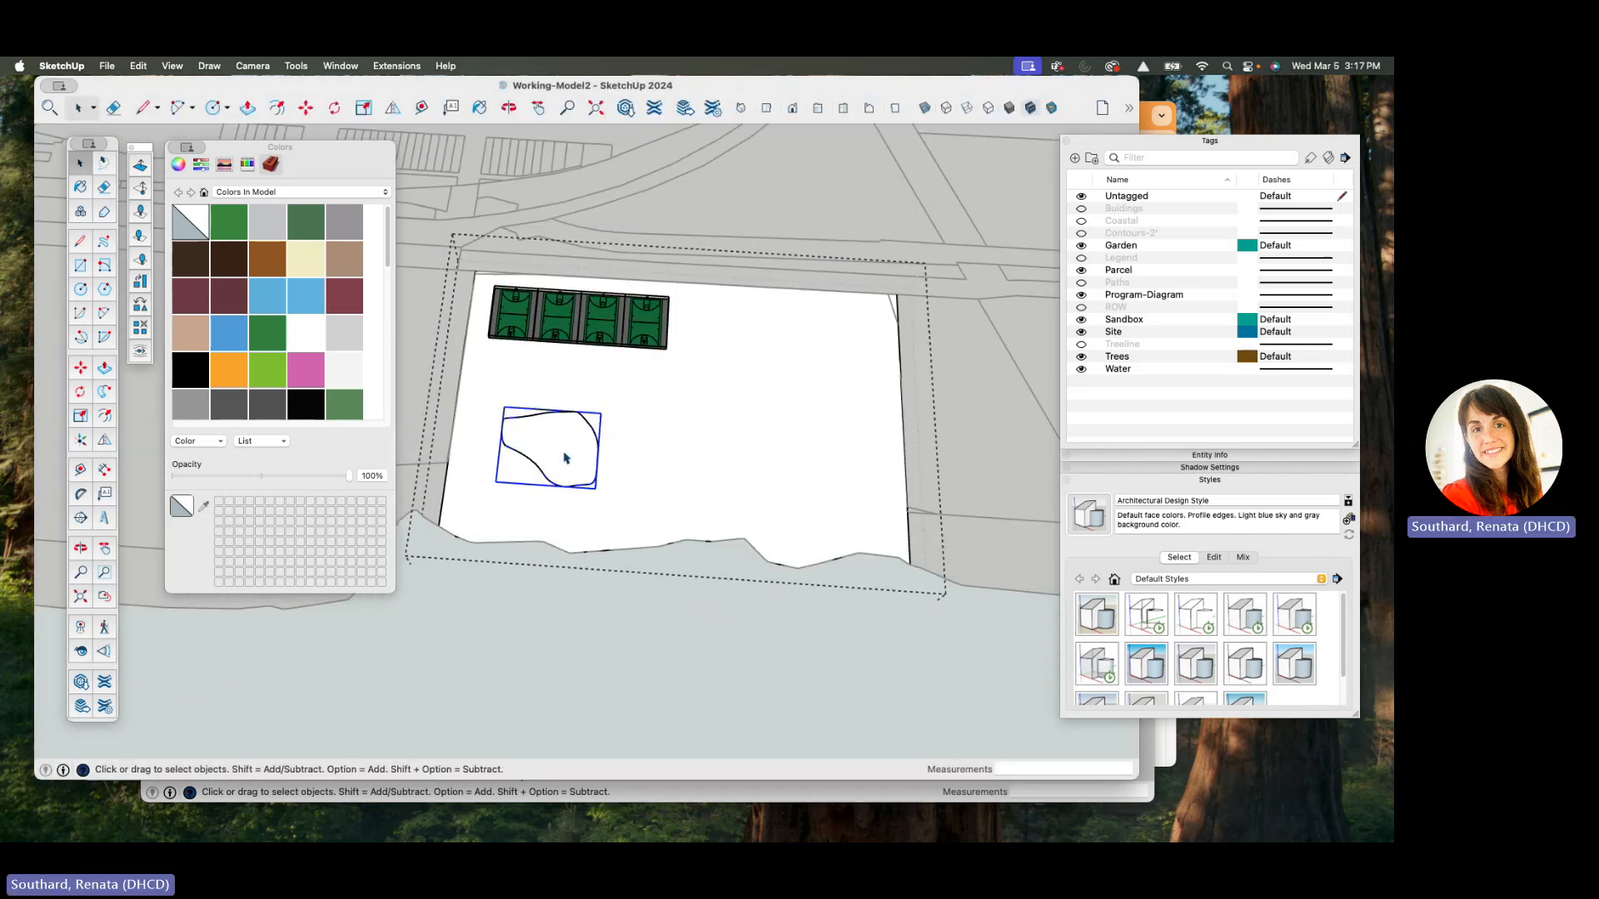
pyautogui.scroll(1, 571, 458)
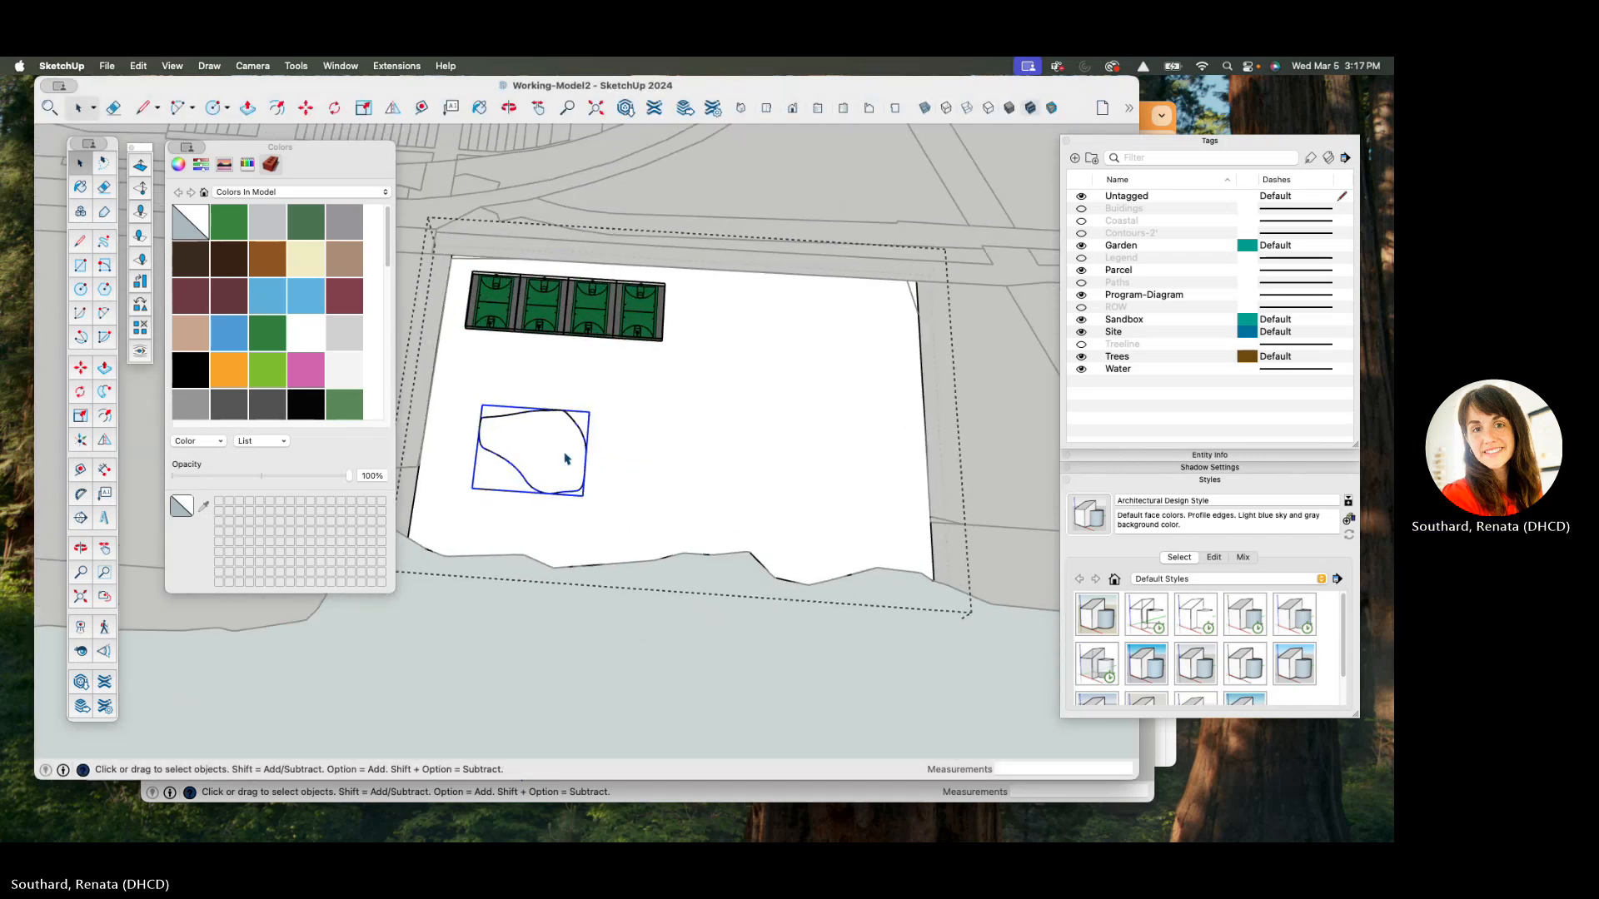
pyautogui.scroll(-3, 562, 458)
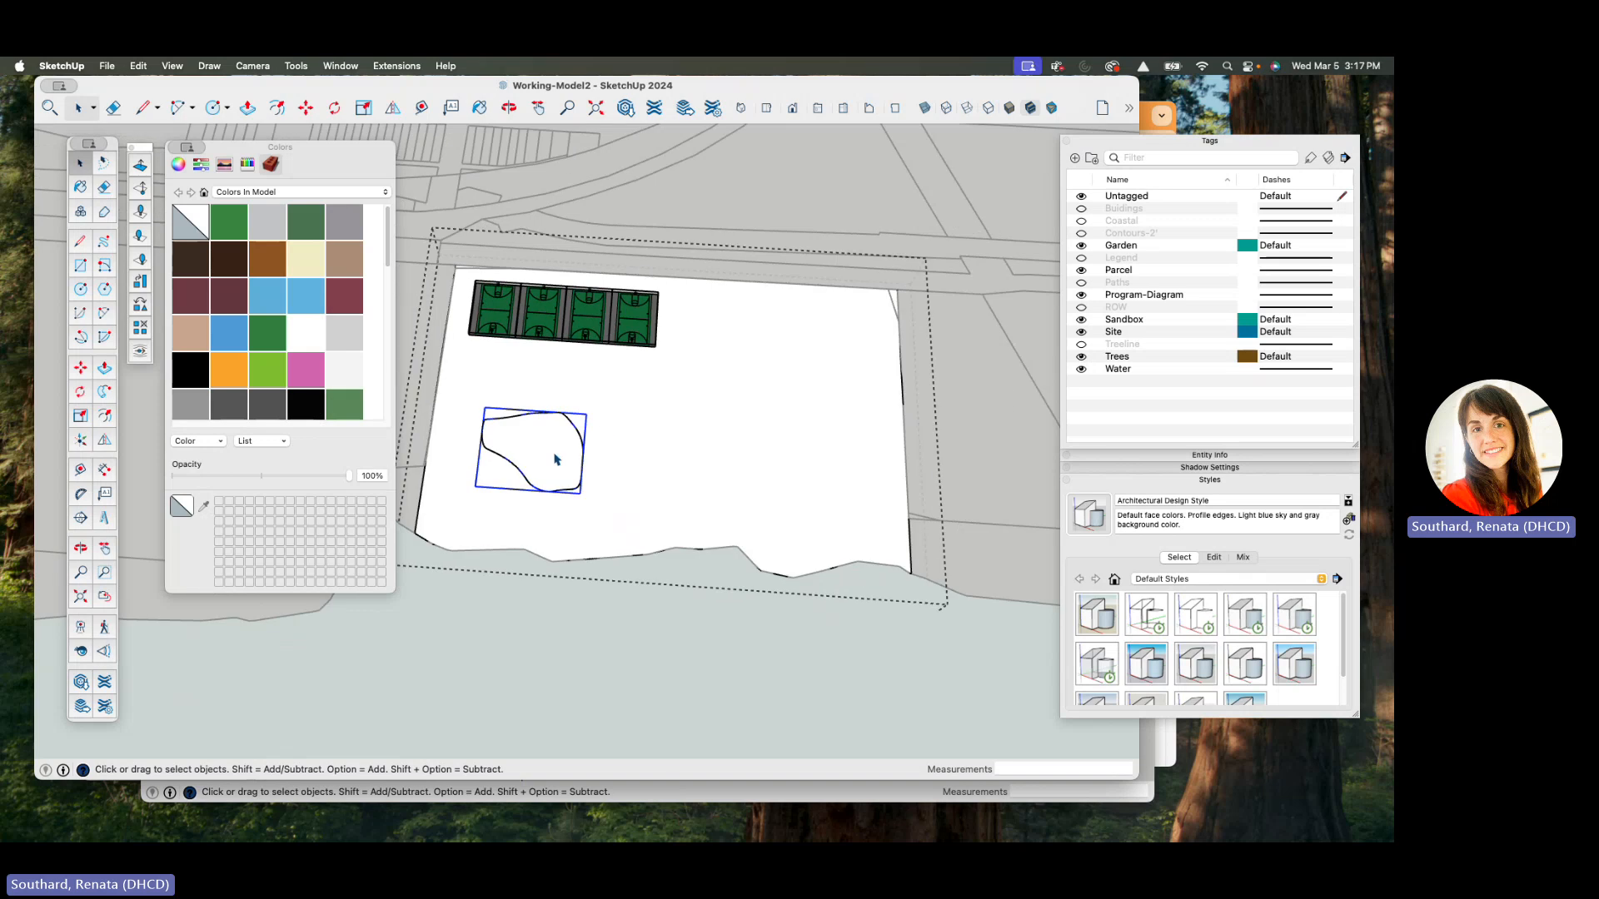
pyautogui.scroll(2, 556, 460)
pyautogui.press('super+v')
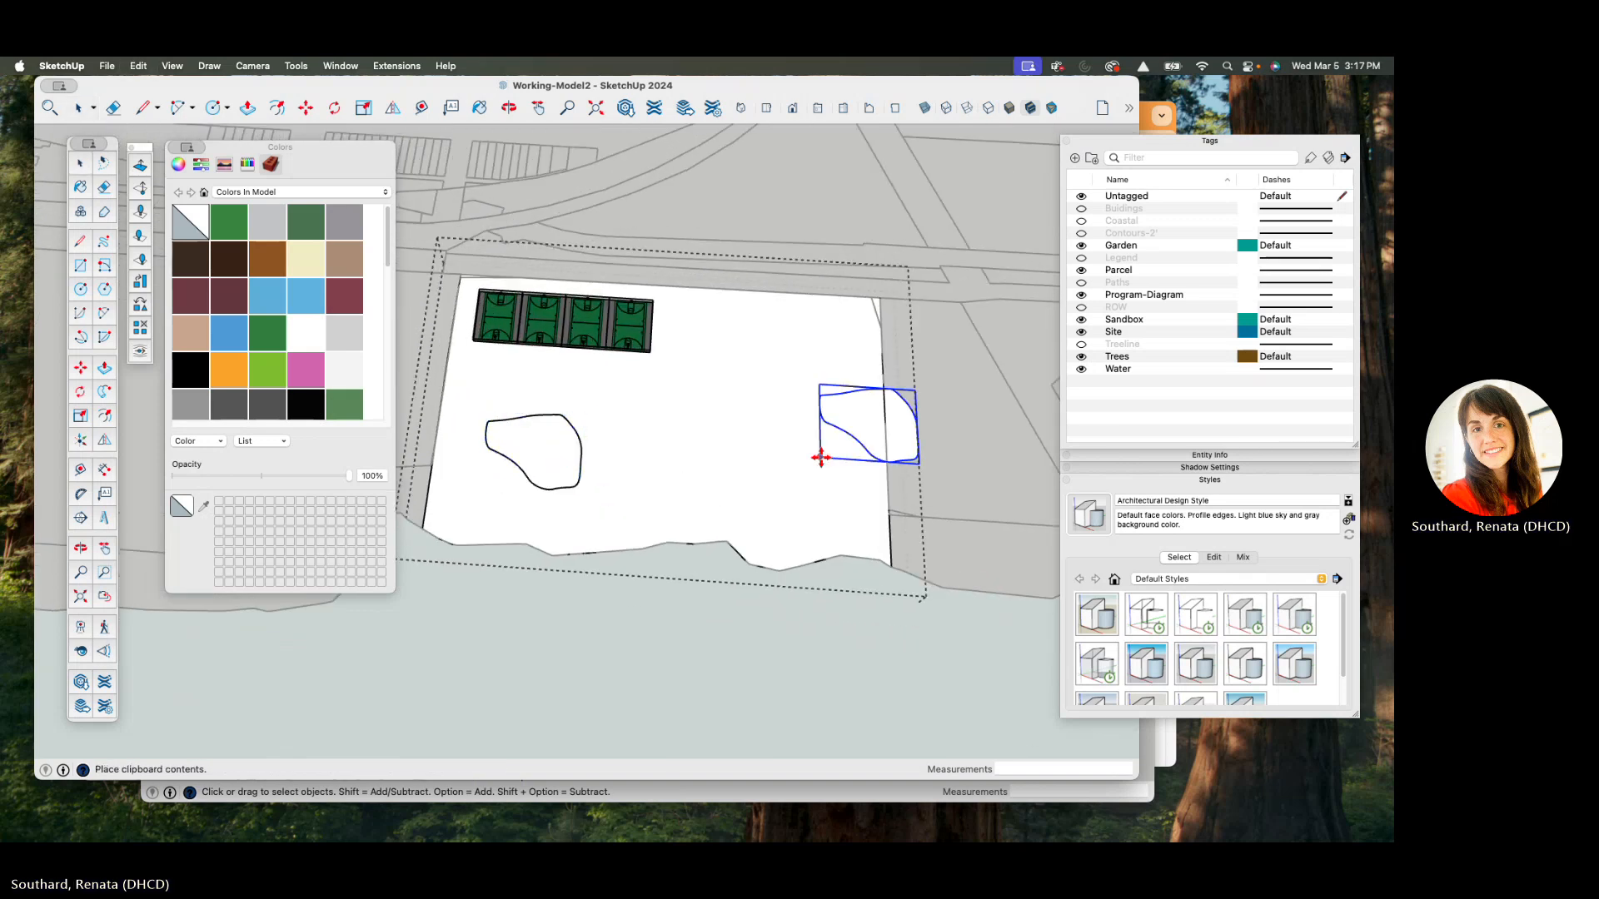
pyautogui.click(726, 494)
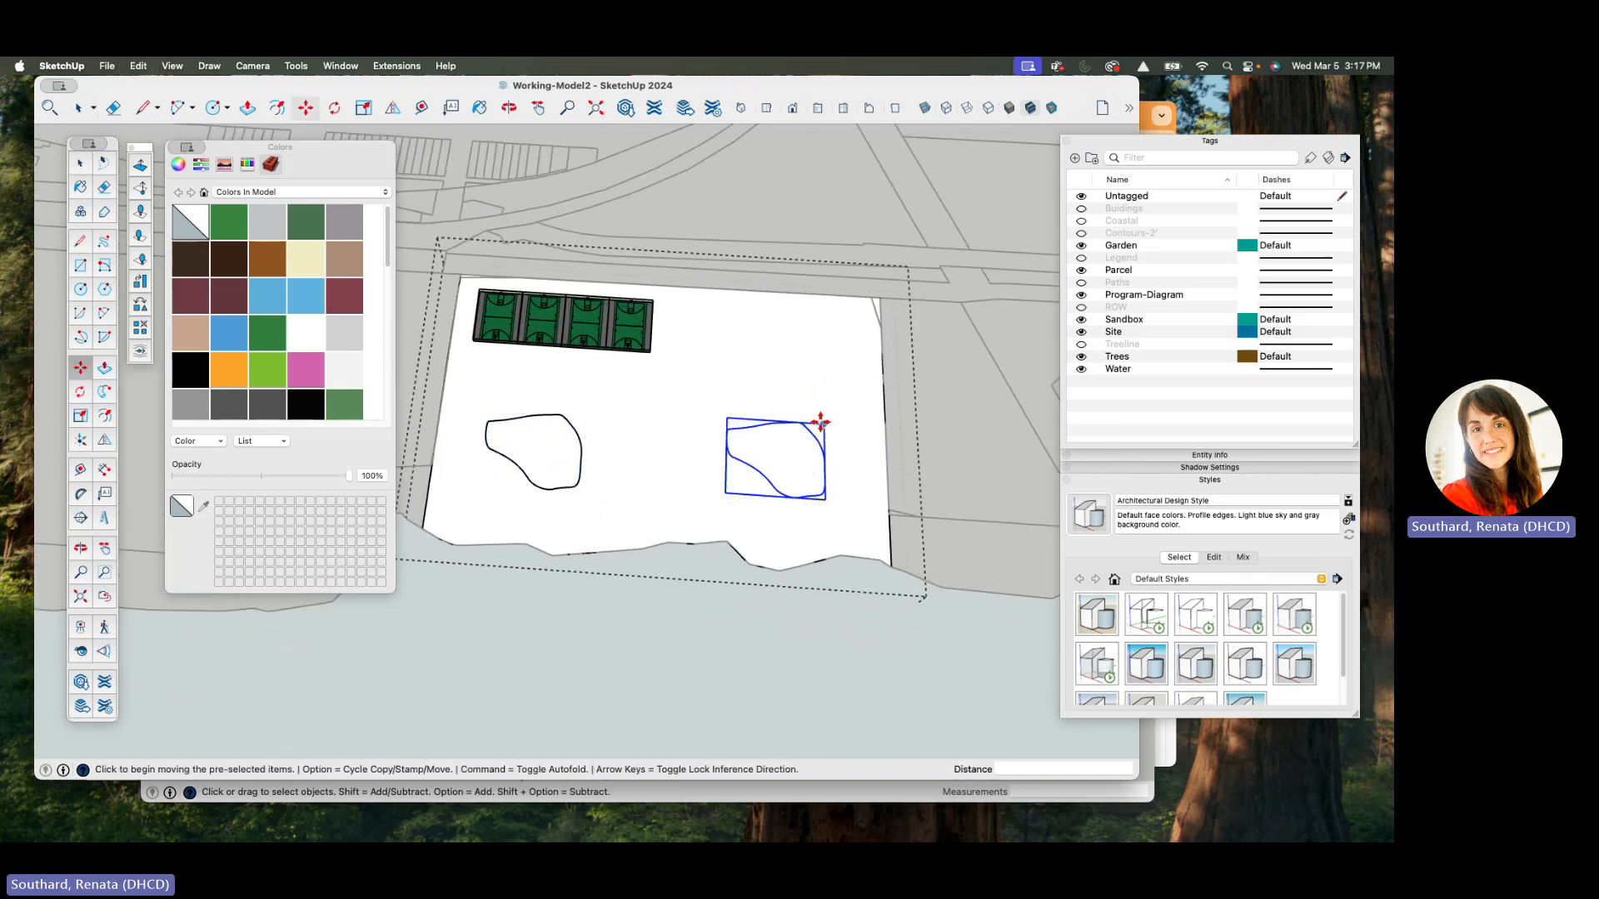
pyautogui.press('q')
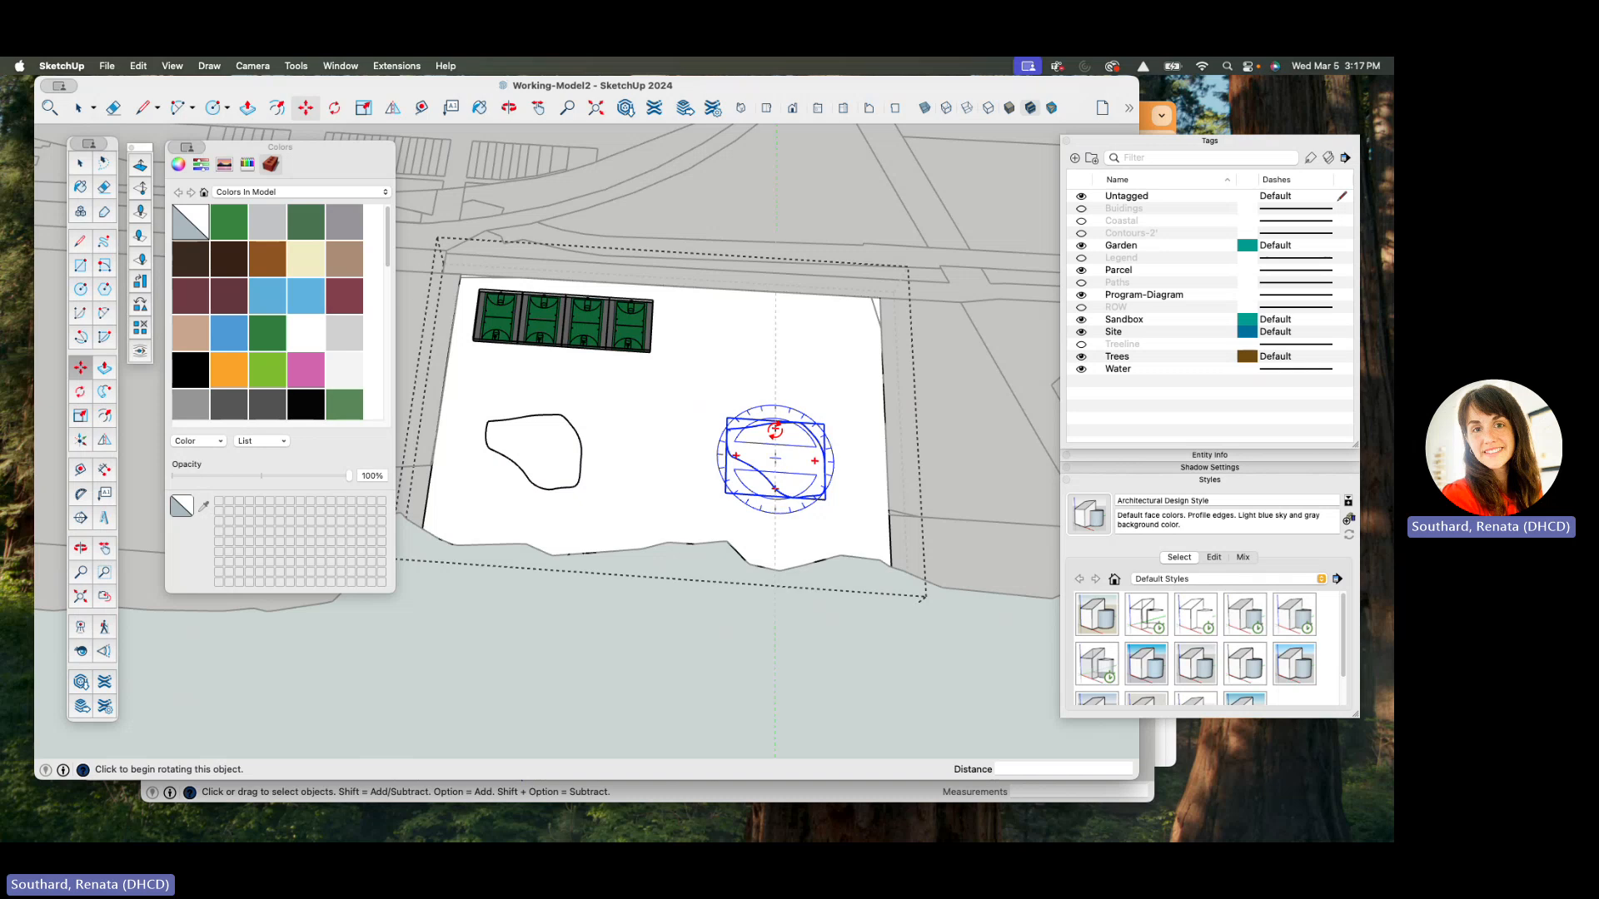
pyautogui.press('space')
pyautogui.scroll(2, 631, 402)
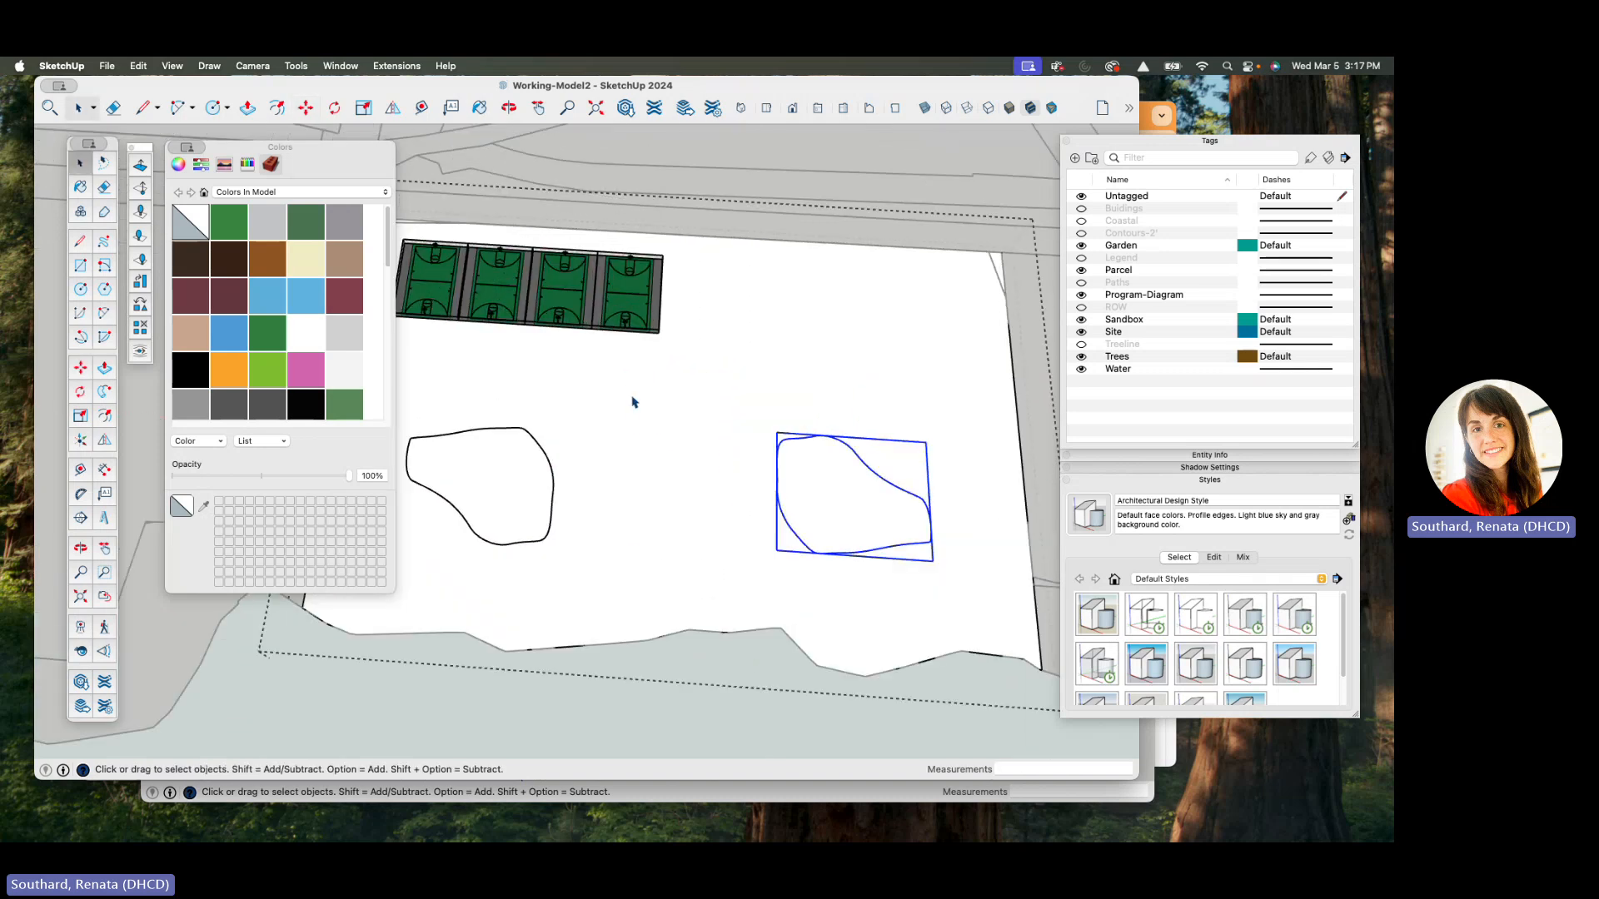
pyautogui.doubleClick(631, 406)
pyautogui.scroll(-2, 759, 438)
pyautogui.scroll(2, 663, 439)
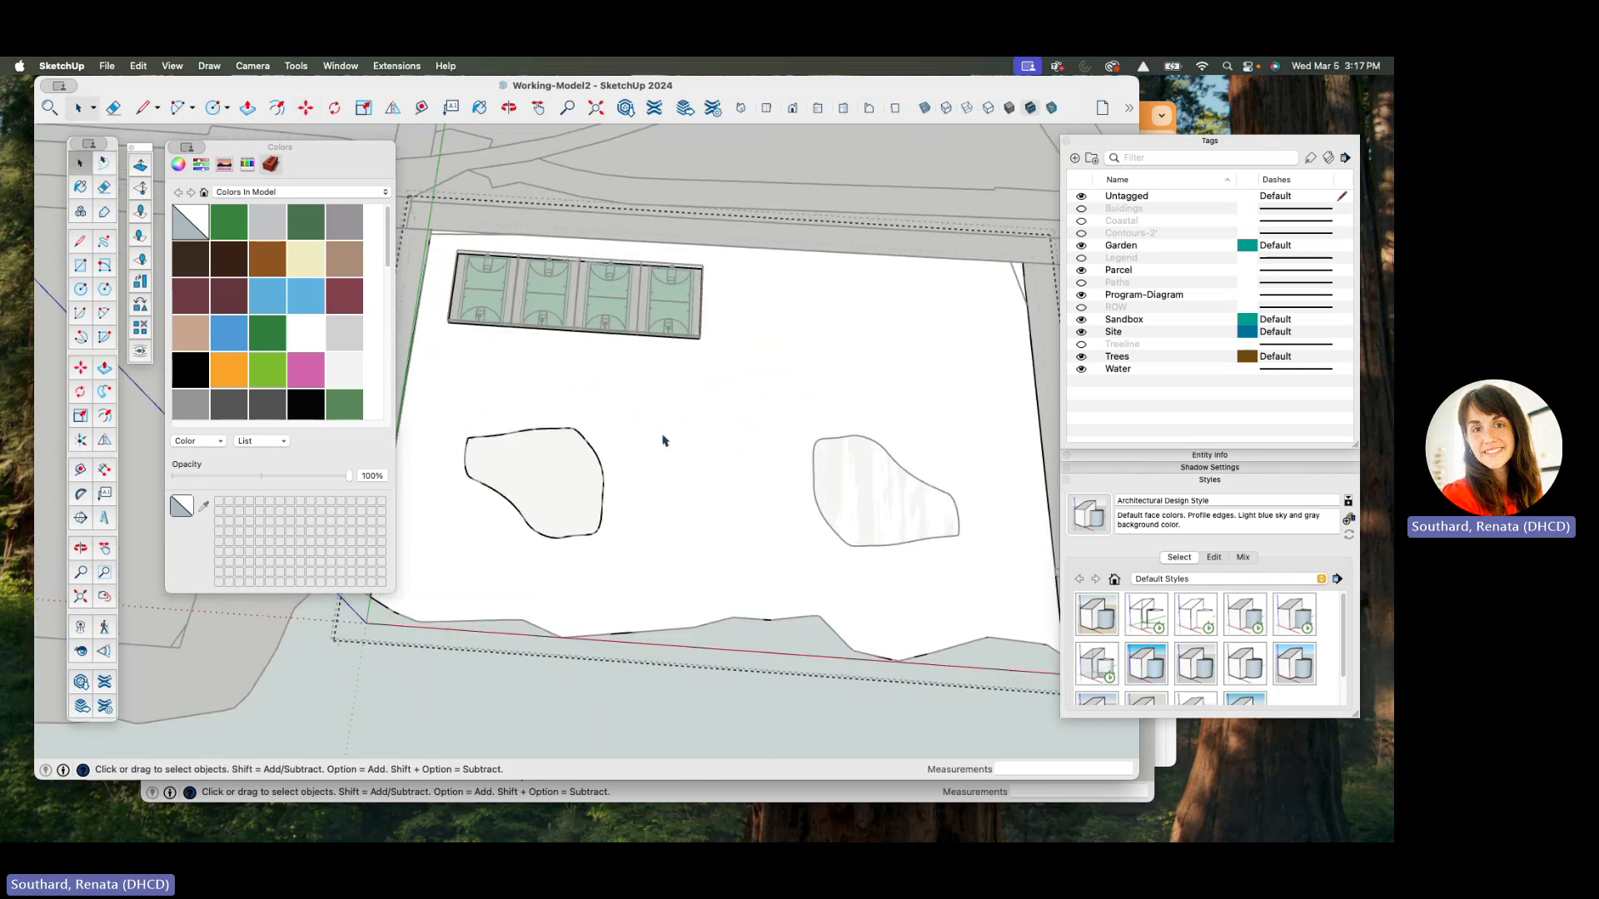
pyautogui.scroll(-2, 600, 450)
pyautogui.scroll(3, 628, 507)
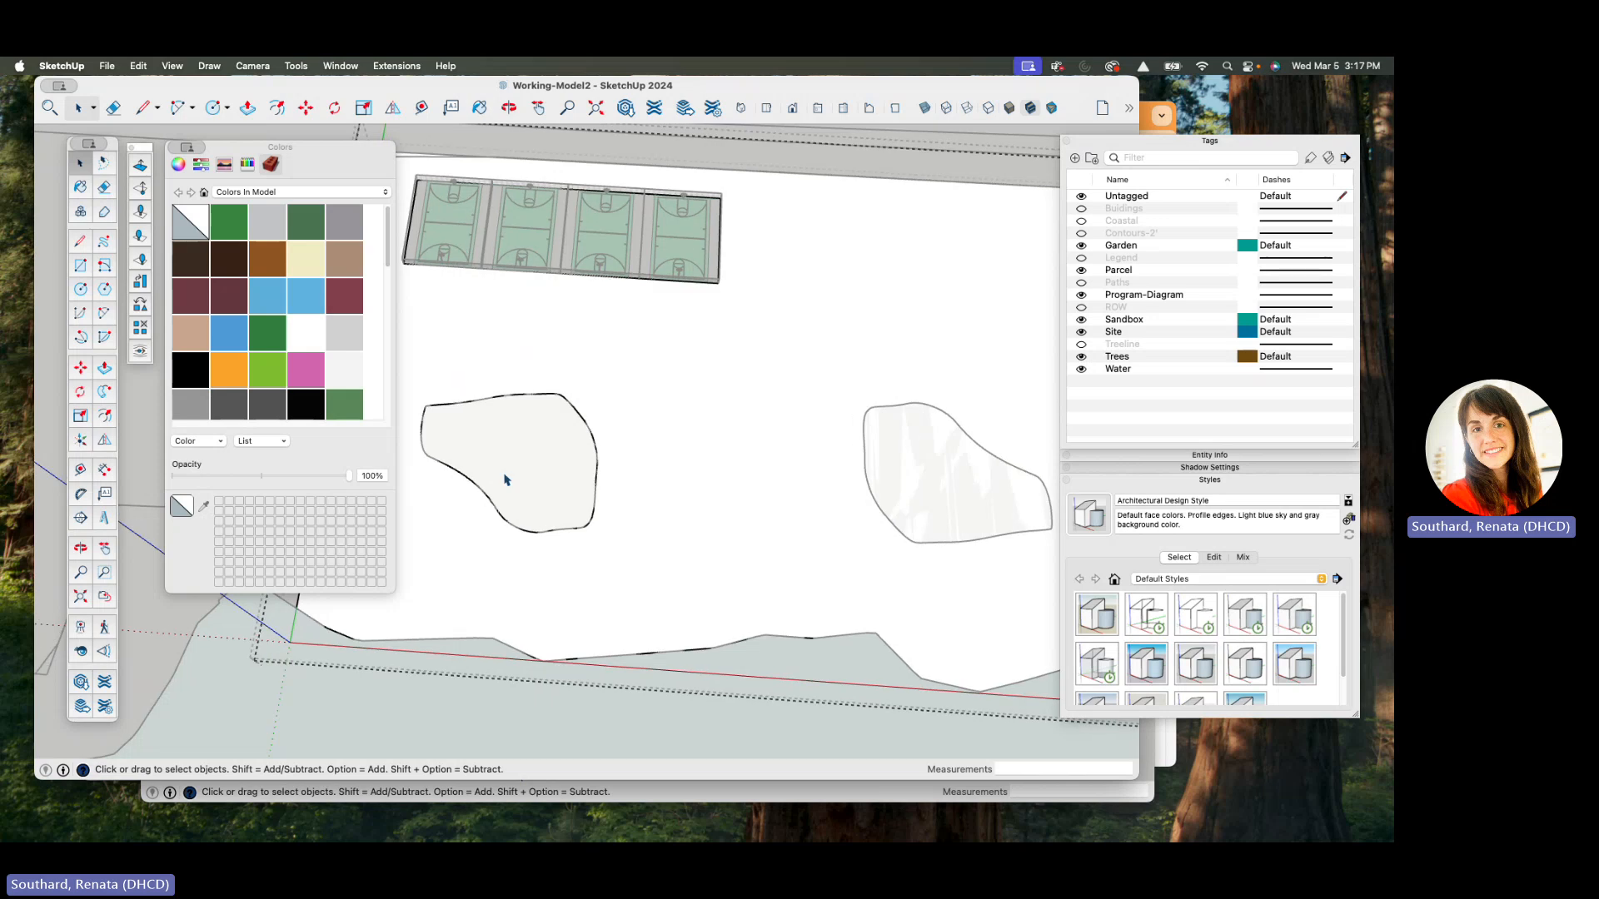
pyautogui.scroll(-1, 506, 480)
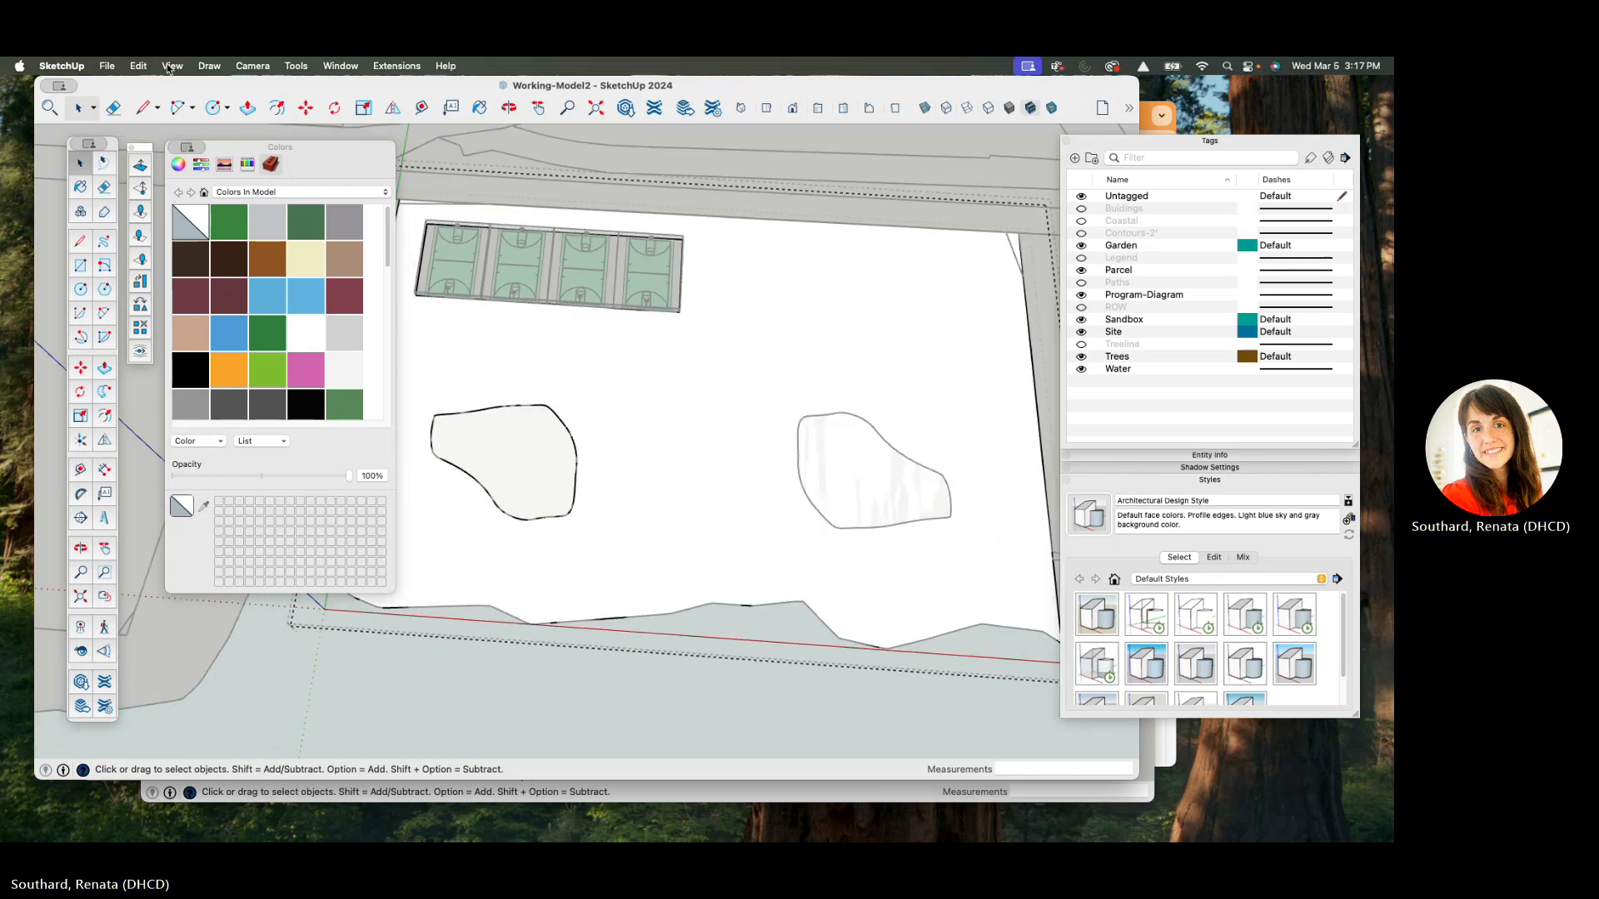
# - Copy both Garden components together at the courts' level
pyautogui.click(847, 488)
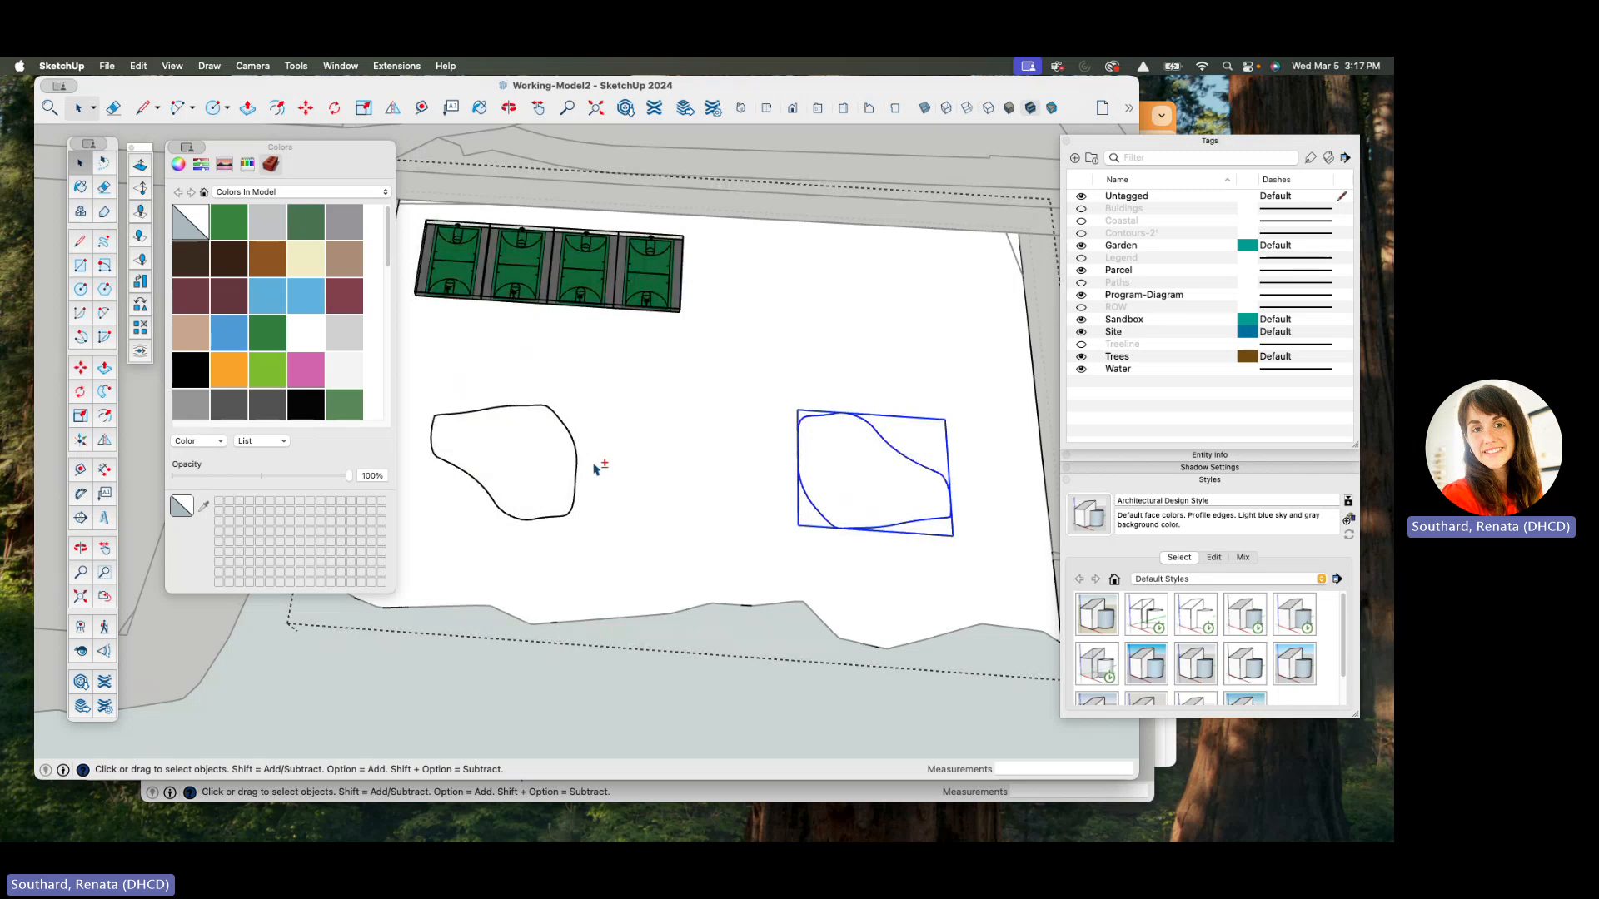
pyautogui.keyDown('shift'); pyautogui.click(527, 467); pyautogui.keyUp('shift')
pyautogui.click(733, 458)
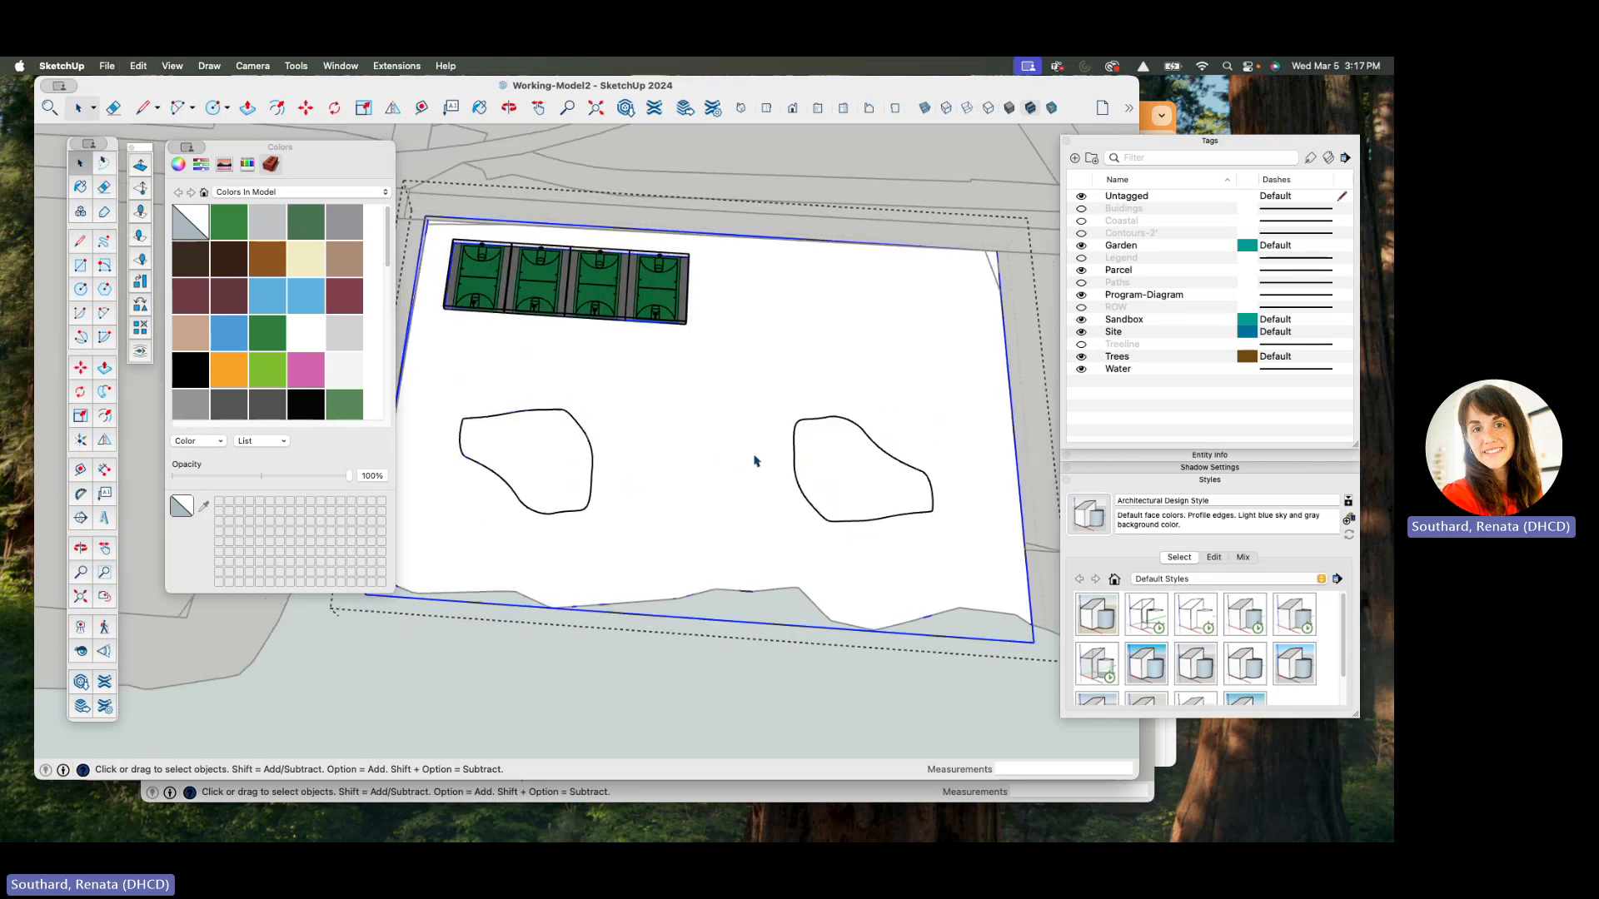
# - Open the nested site group for editing and hide the rest of the model
pyautogui.scroll(-3, 725, 464)
pyautogui.scroll(2, 699, 456)
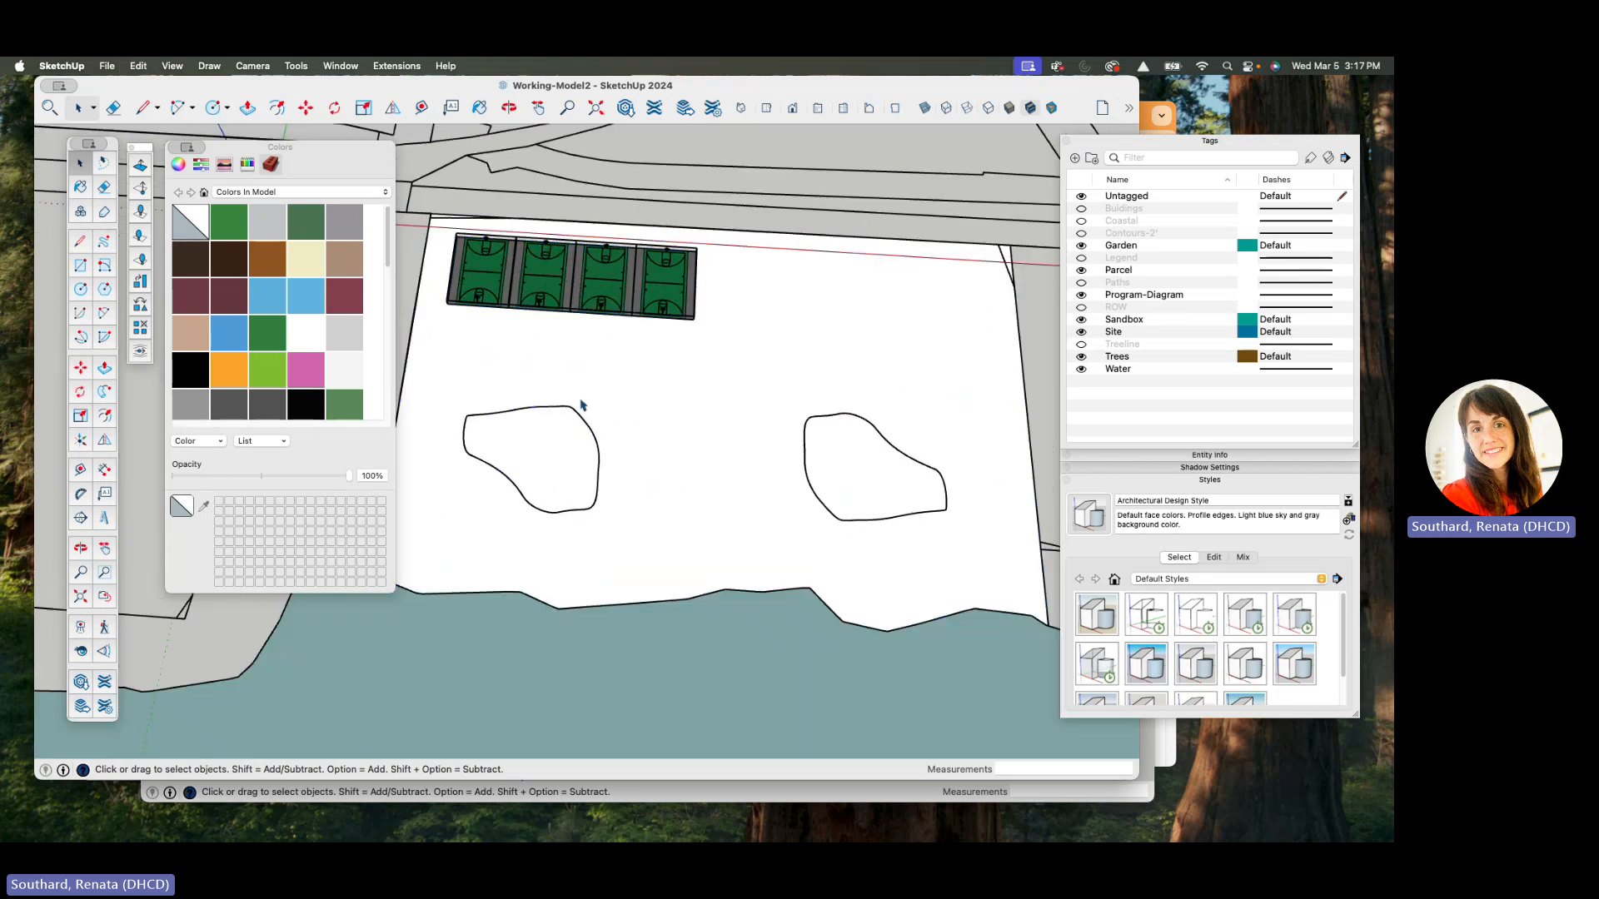
pyautogui.doubleClick(721, 401)
pyautogui.click(689, 419)
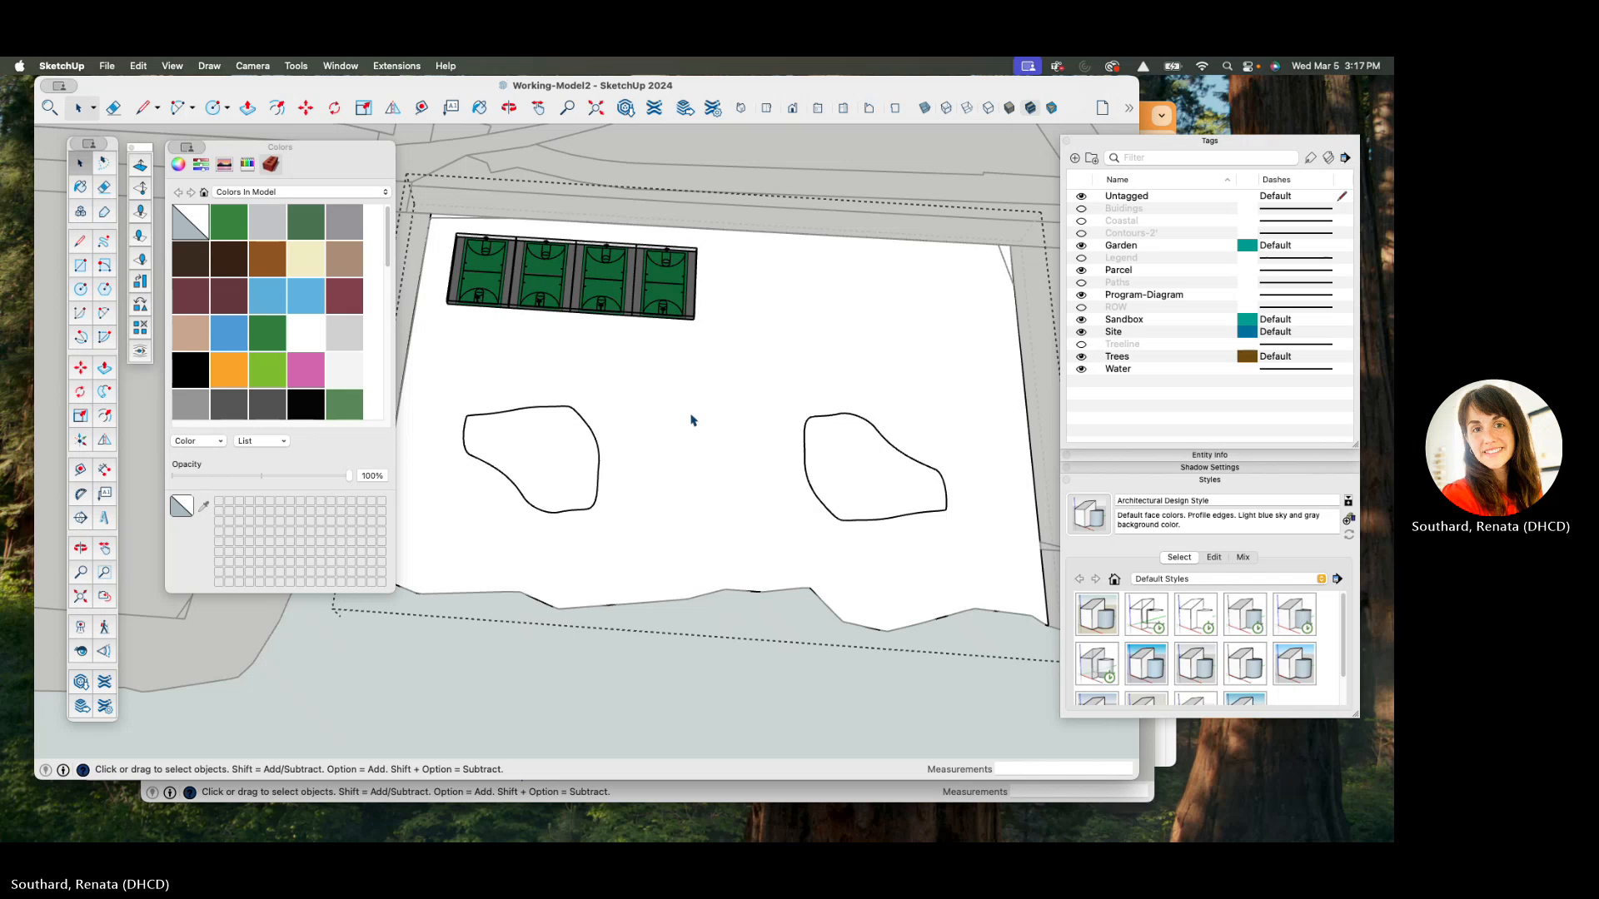
pyautogui.doubleClick(691, 421)
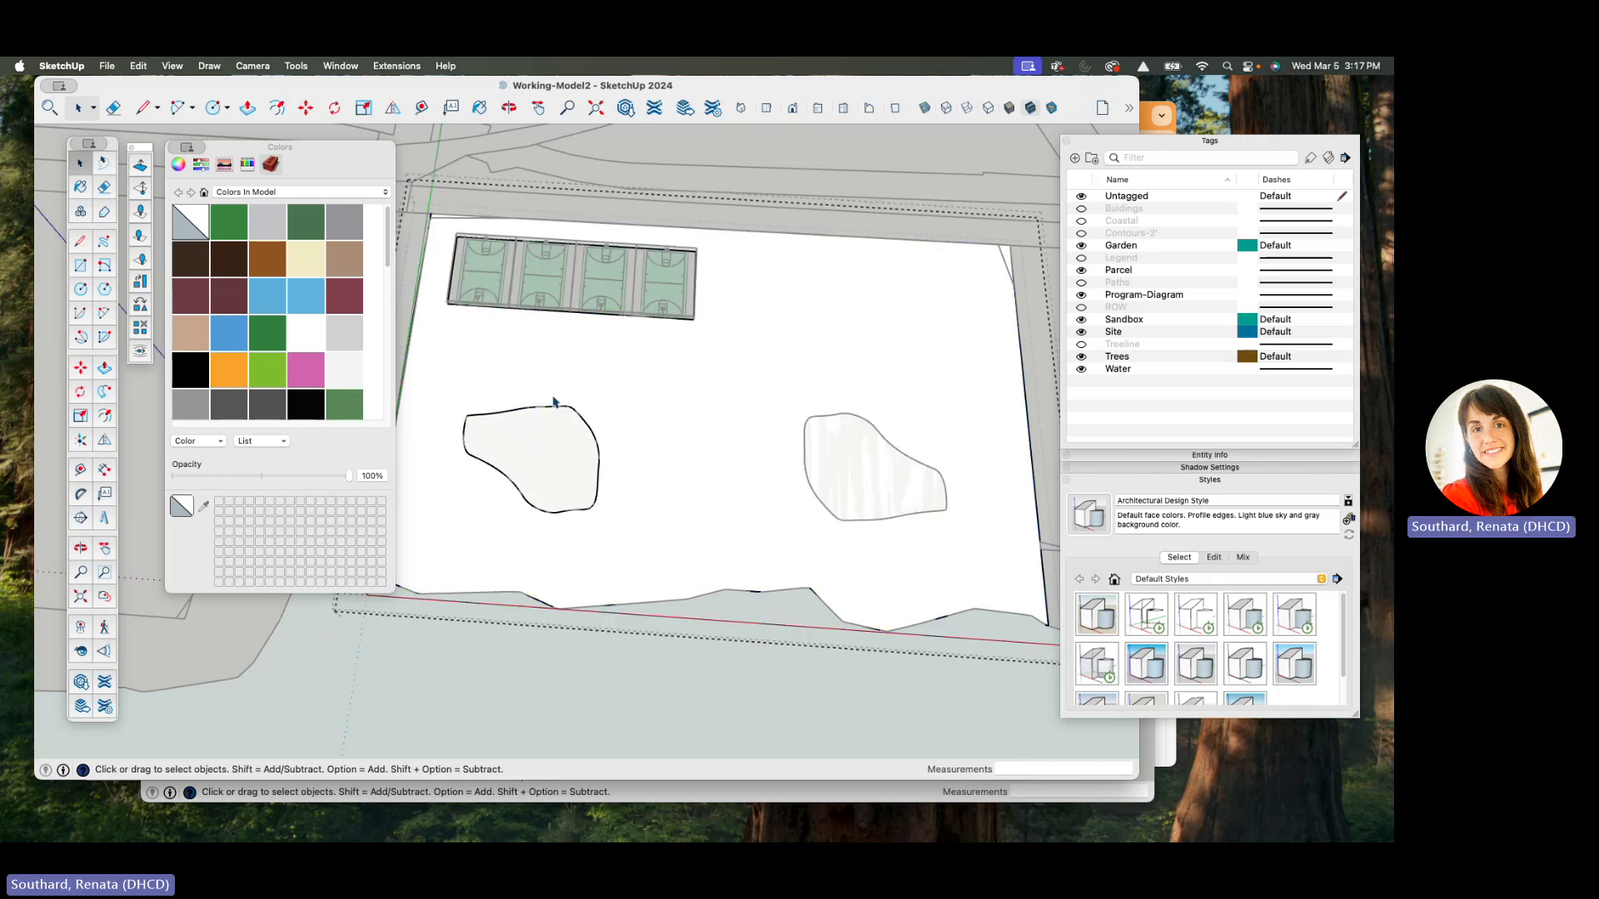
pyautogui.click(139, 67)
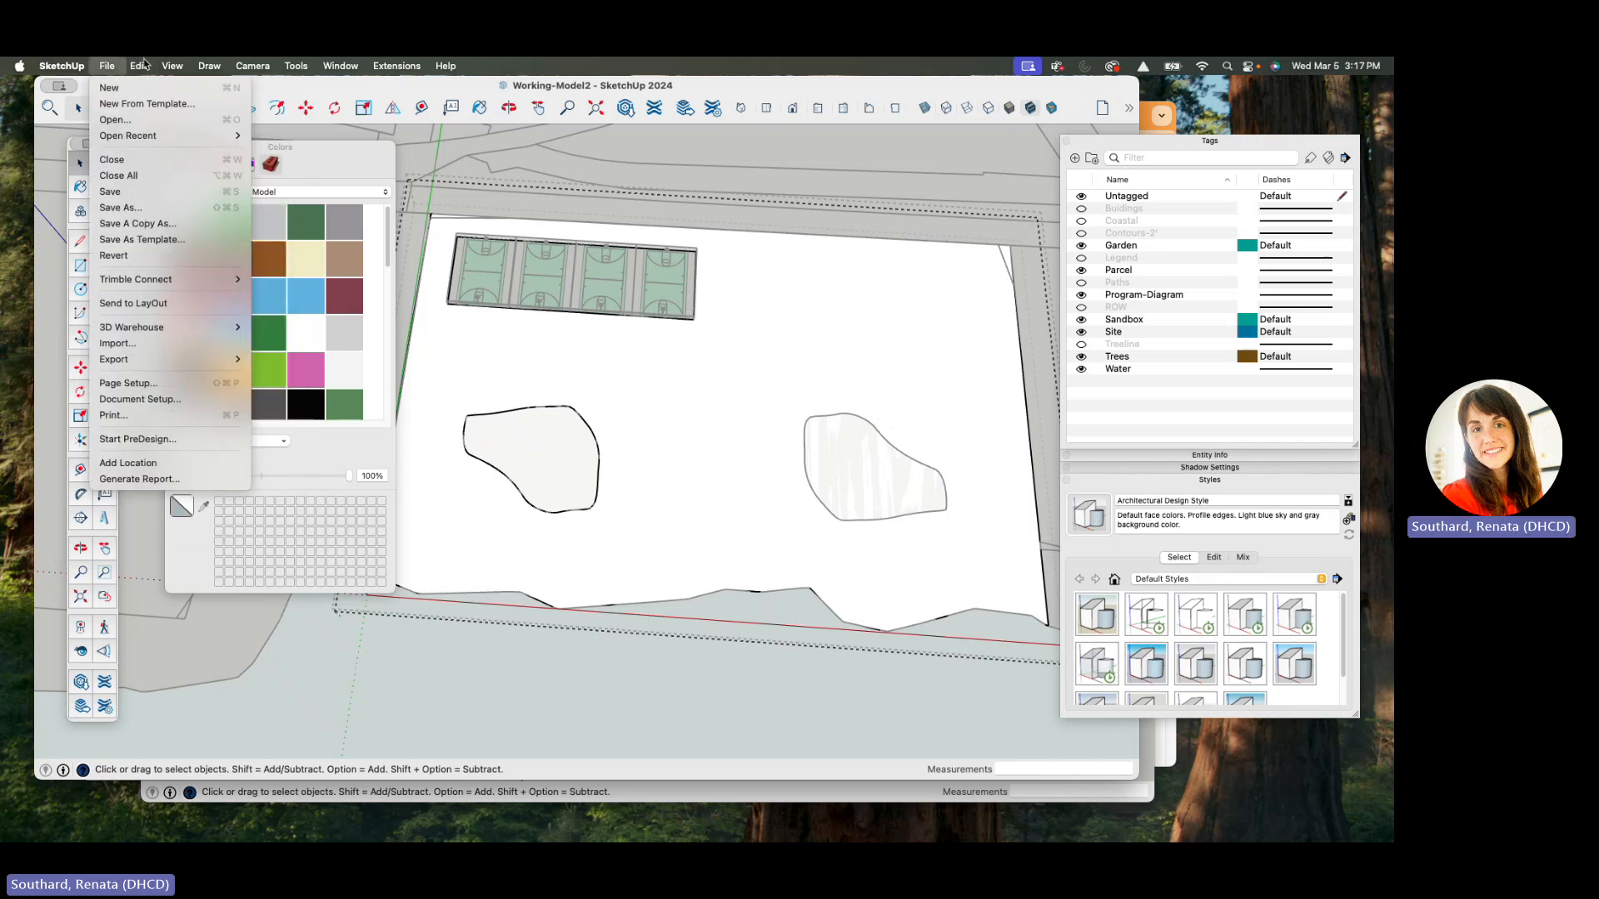
pyautogui.moveTo(167, 66)
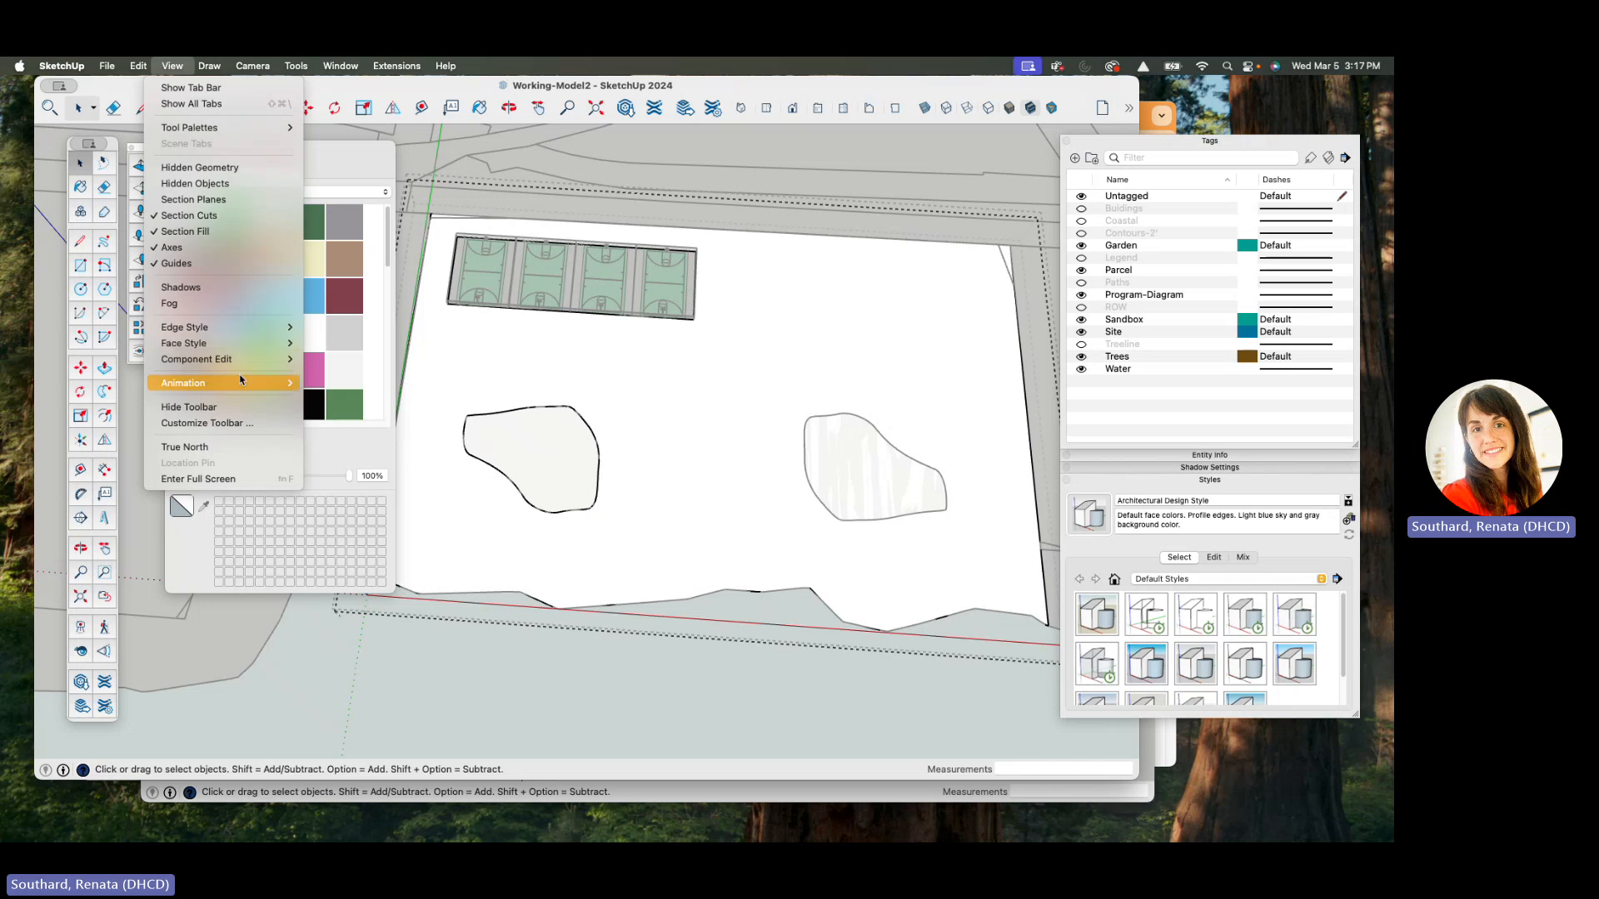
pyautogui.moveTo(255, 367)
pyautogui.click(350, 359)
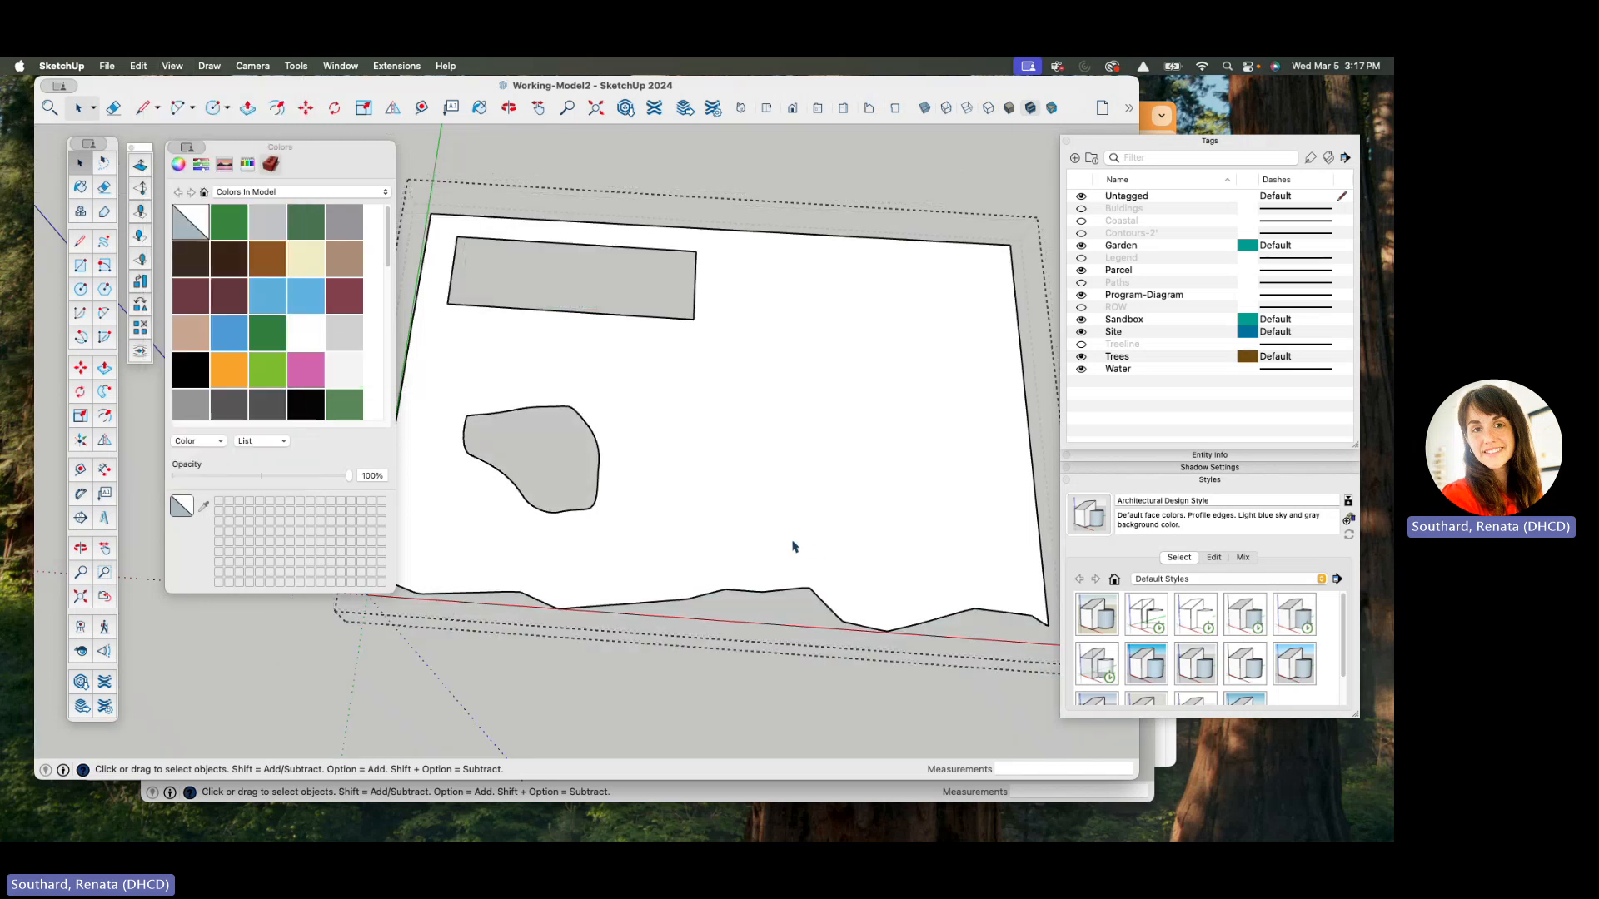
# - Paste both copied Garden components in place inside the site group
pyautogui.scroll(-10, 670, 325)
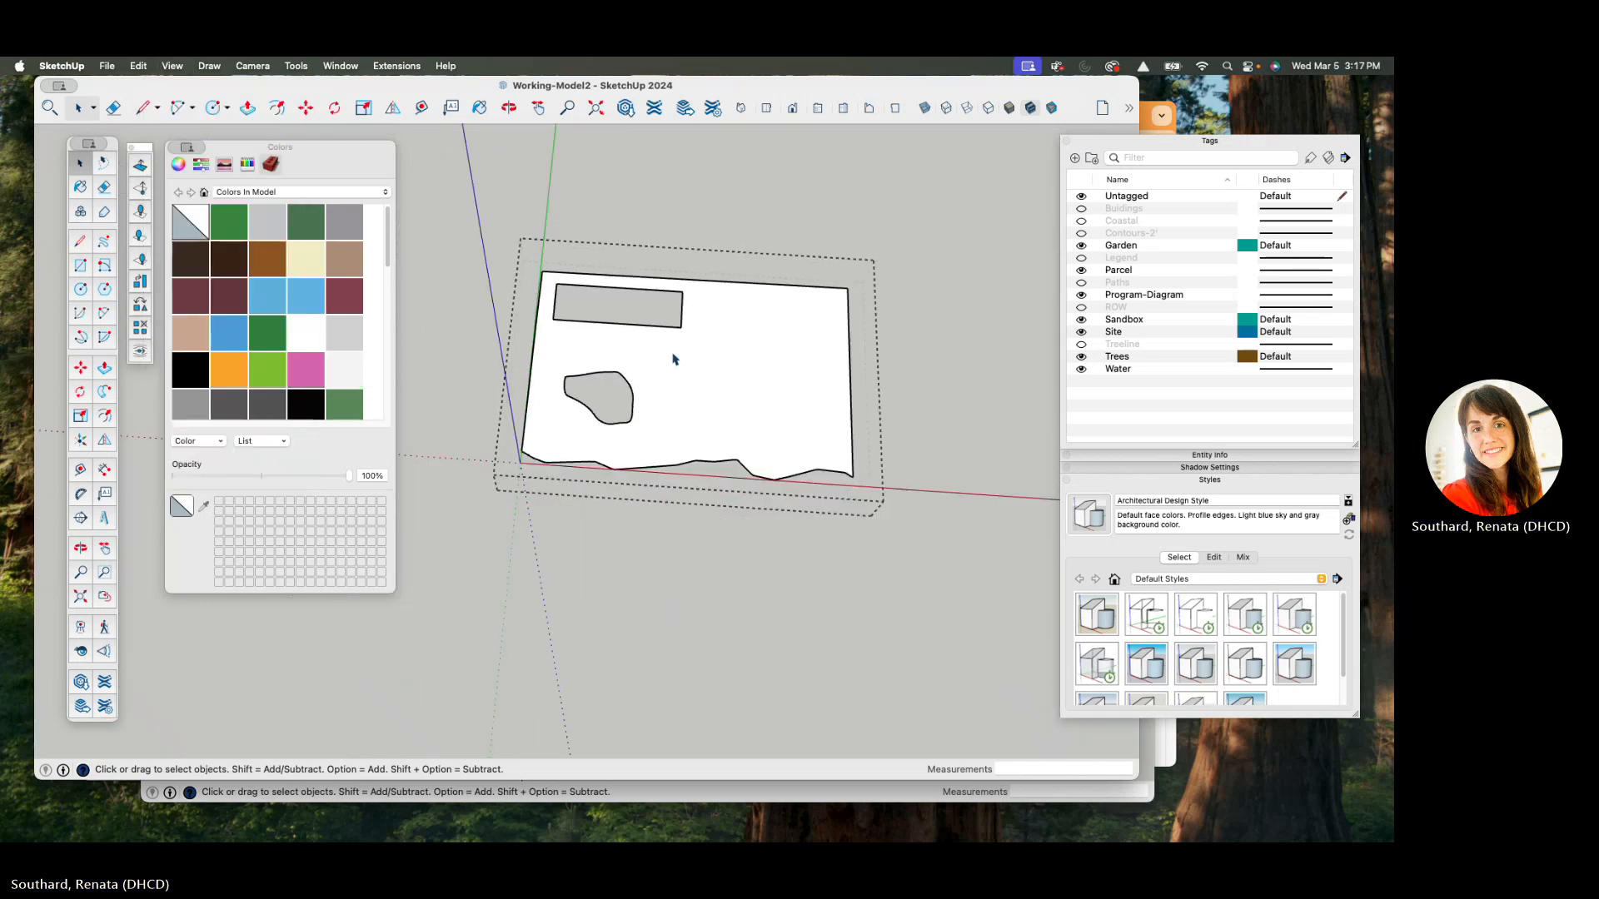
pyautogui.moveTo(671, 323); pyautogui.dragTo(689, 367, button='middle')
pyautogui.scroll(5, 714, 368)
pyautogui.scroll(2, 714, 368)
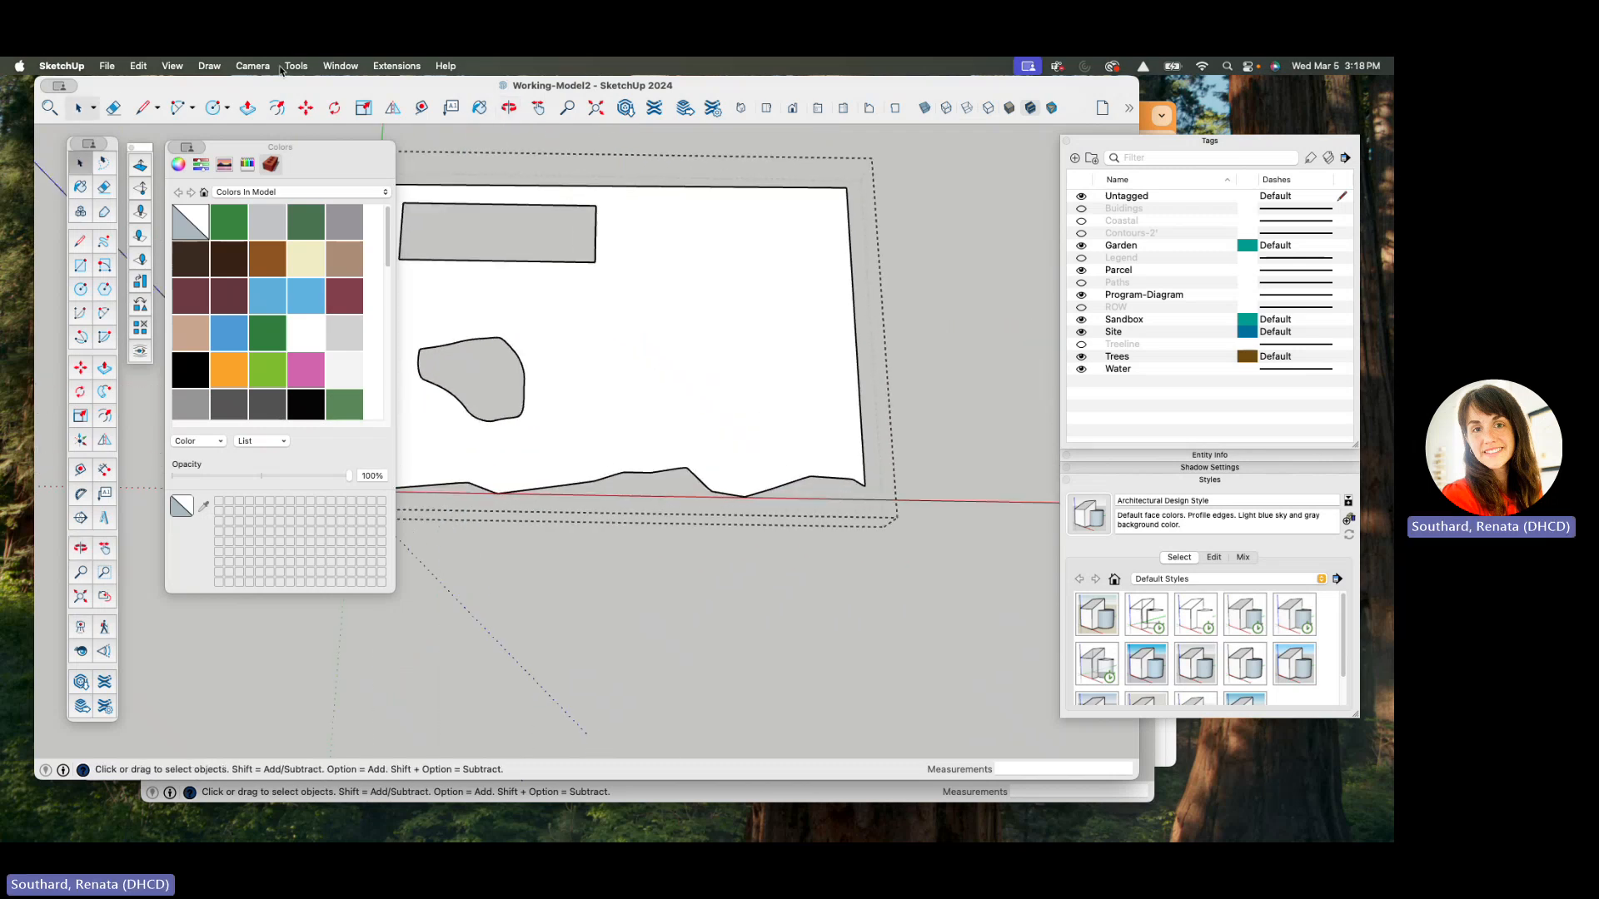
pyautogui.click(138, 66)
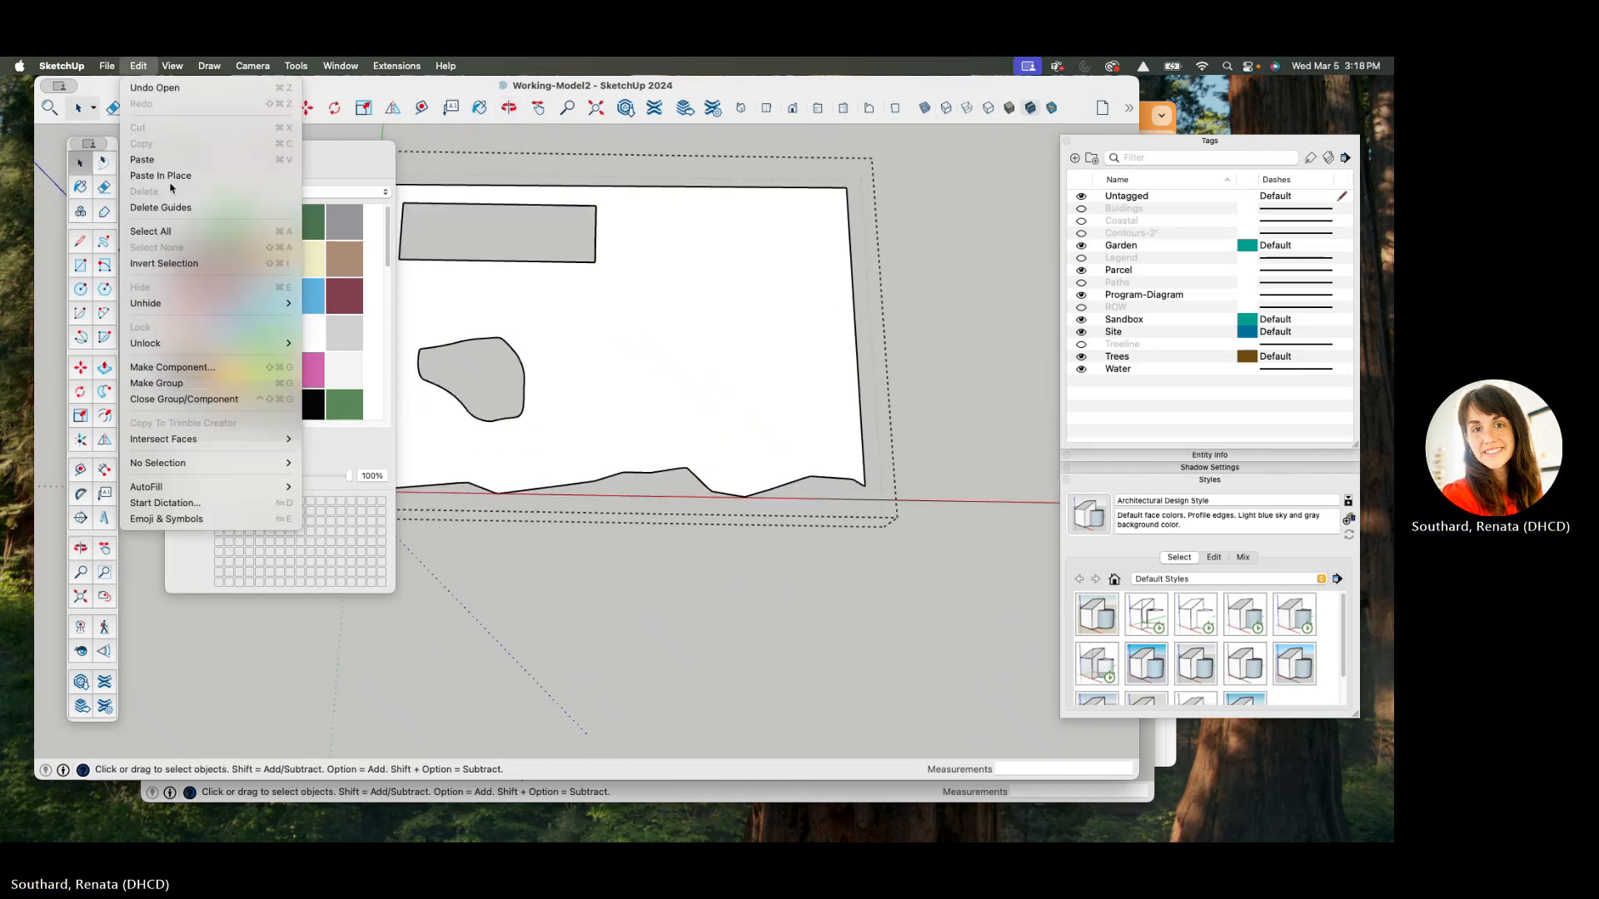
pyautogui.click(161, 171)
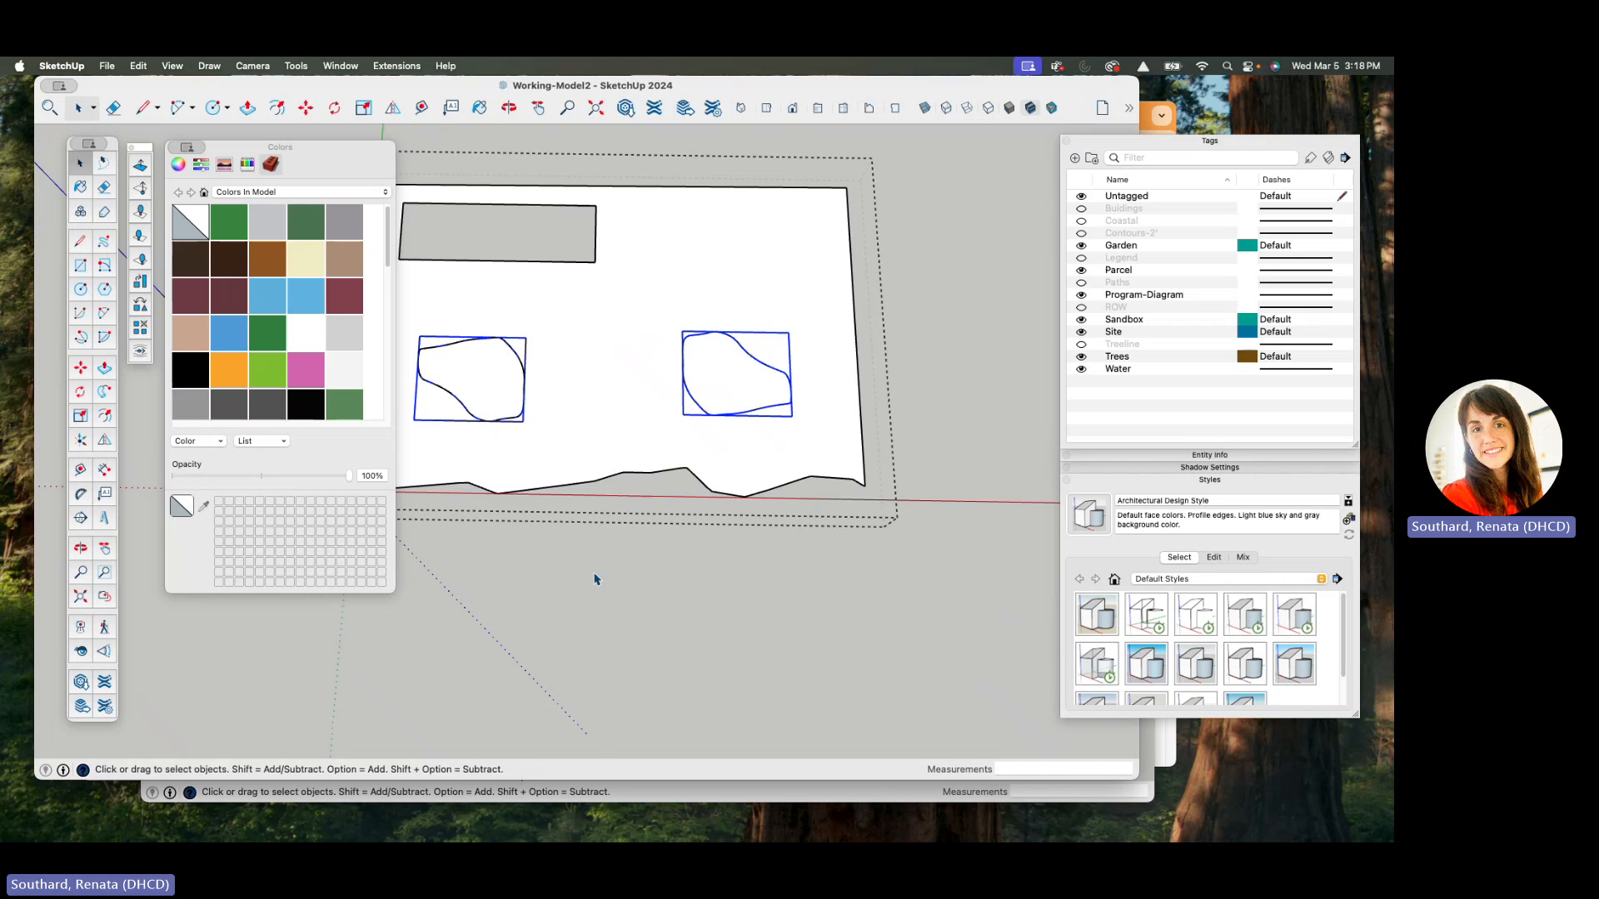
# - Close the site group and select it from the parent level to examine its outline against both freeform areas
pyautogui.click(498, 388)
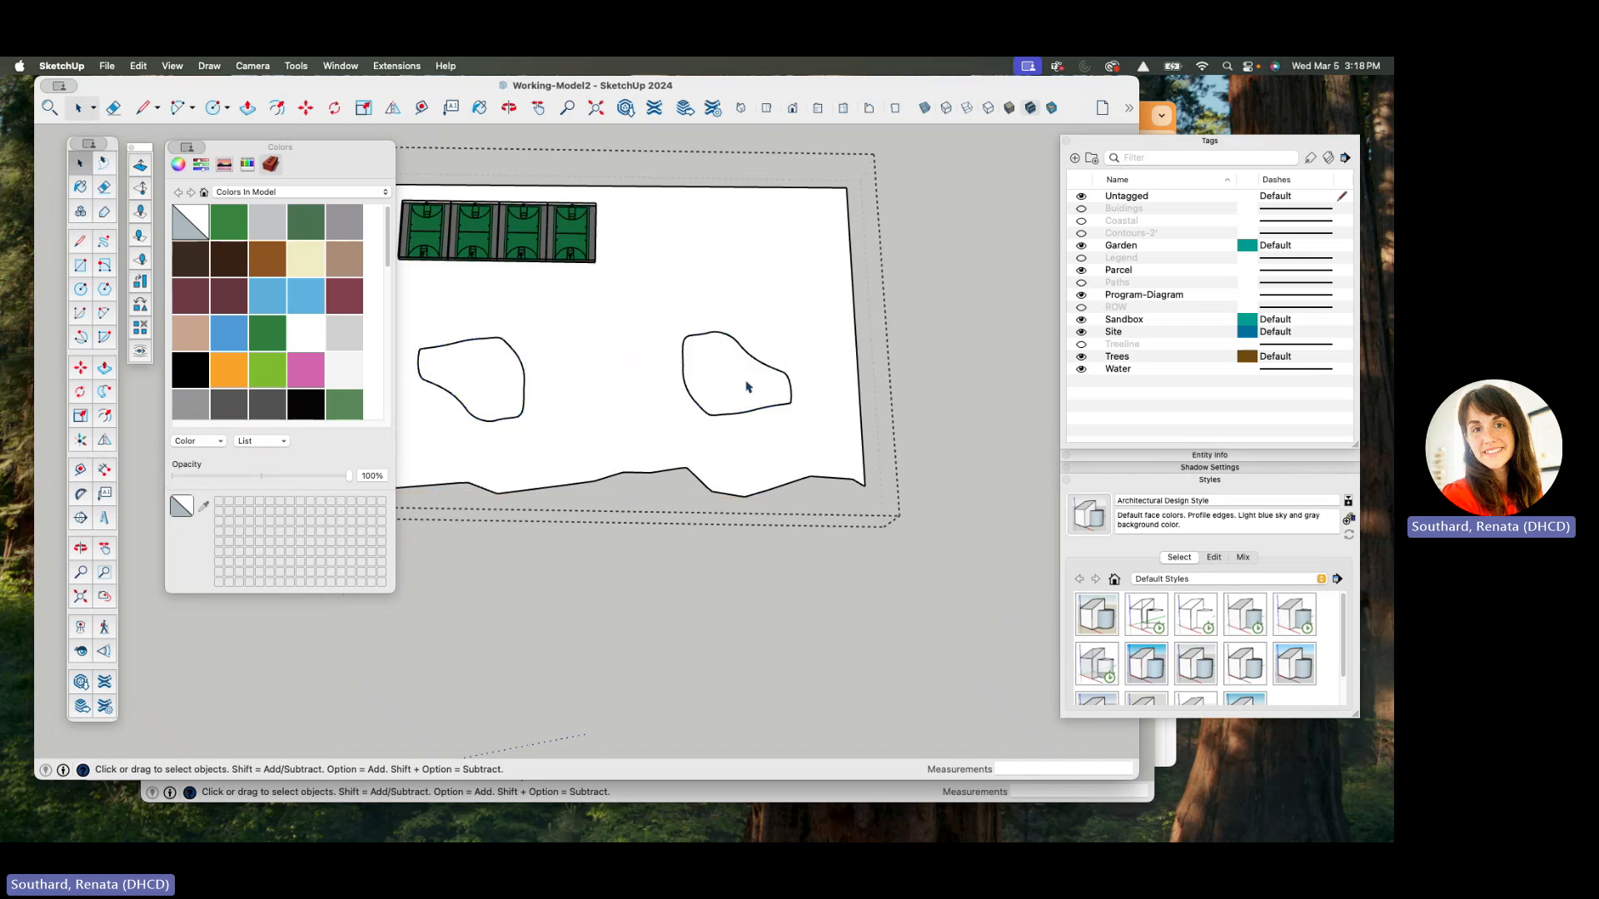
pyautogui.doubleClick(511, 389)
pyautogui.scroll(3, 501, 392)
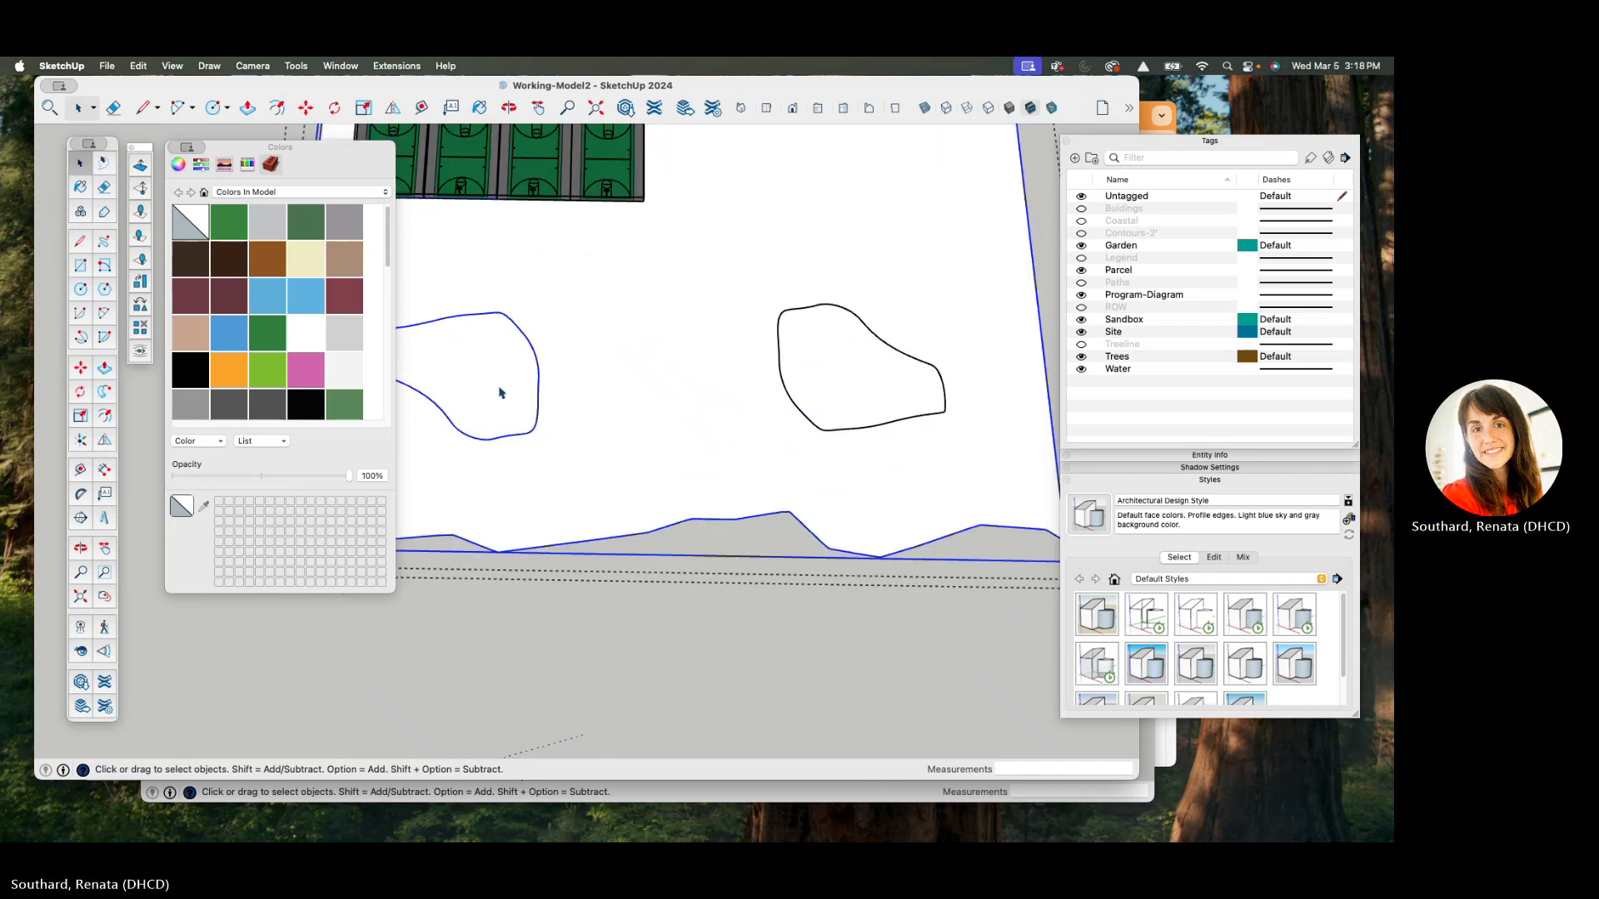
pyautogui.scroll(-3, 532, 392)
pyautogui.scroll(-3, 583, 395)
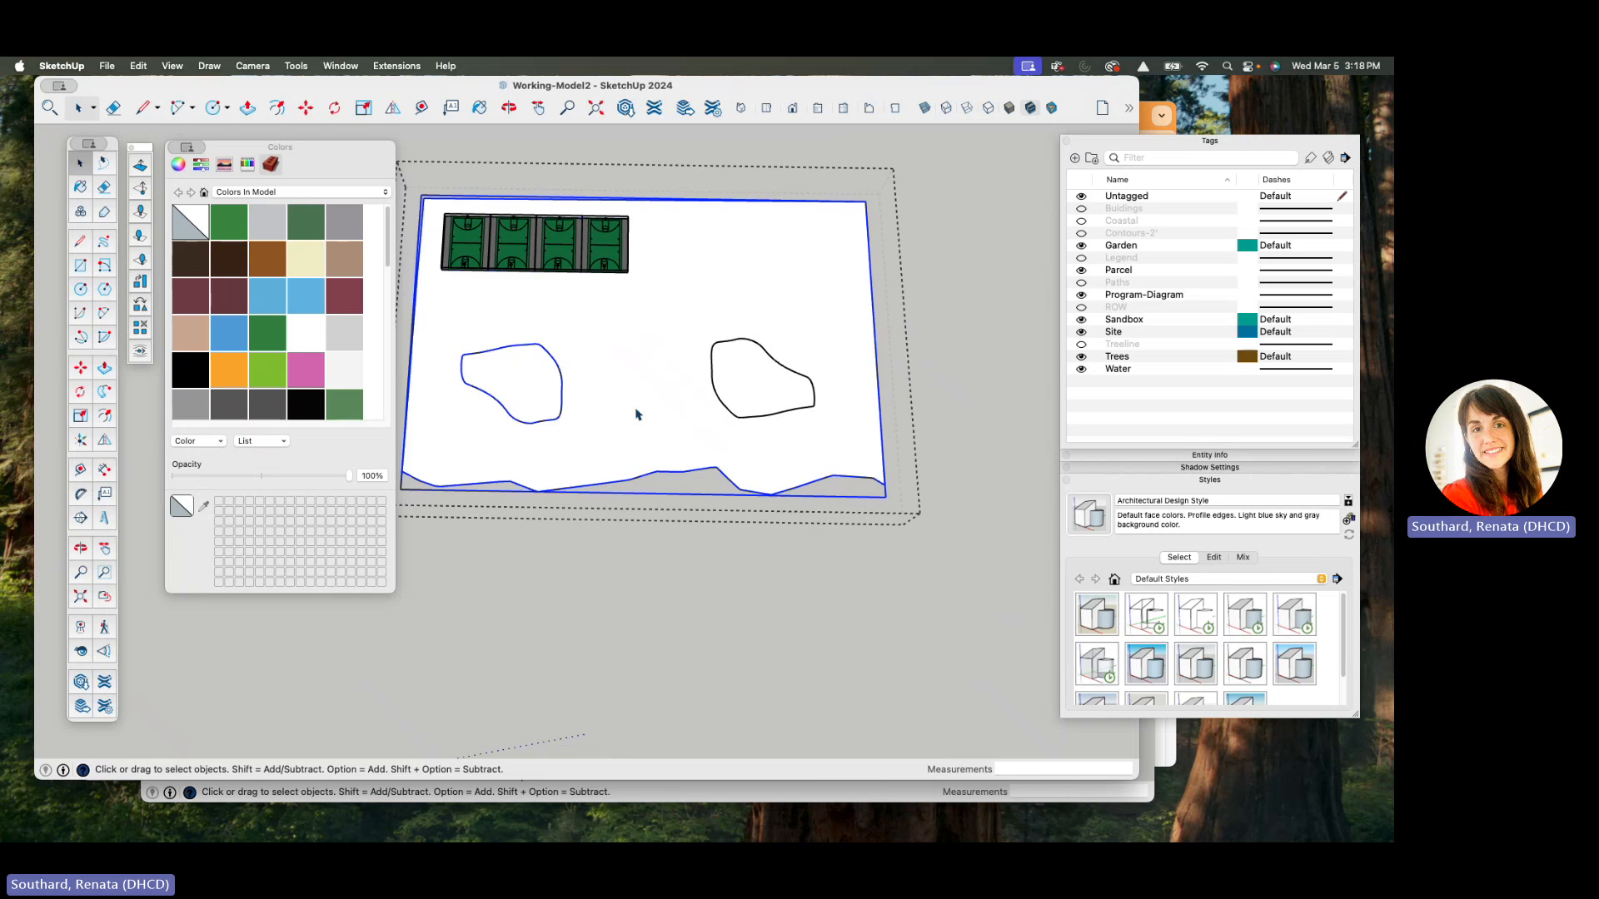
pyautogui.scroll(2, 636, 410)
# - Reopen the site group and delete the pasted Garden copy covering the existing freeform opening below the courts
pyautogui.doubleClick(608, 411)
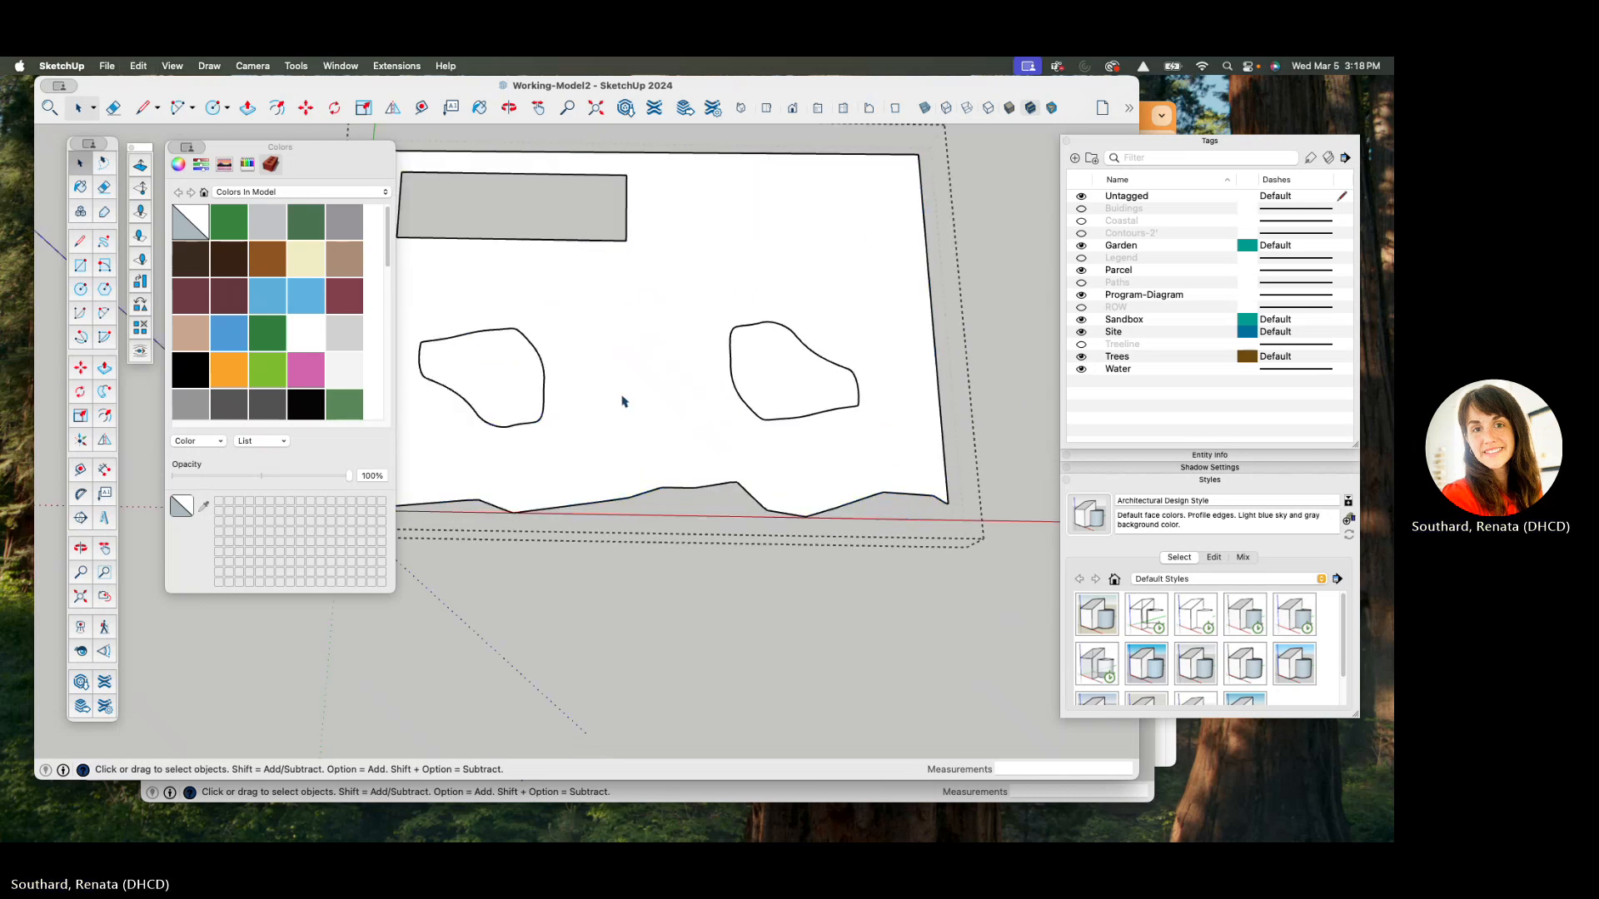
pyautogui.click(623, 401)
pyautogui.scroll(2, 522, 390)
pyautogui.scroll(-2, 522, 390)
pyautogui.click(522, 390)
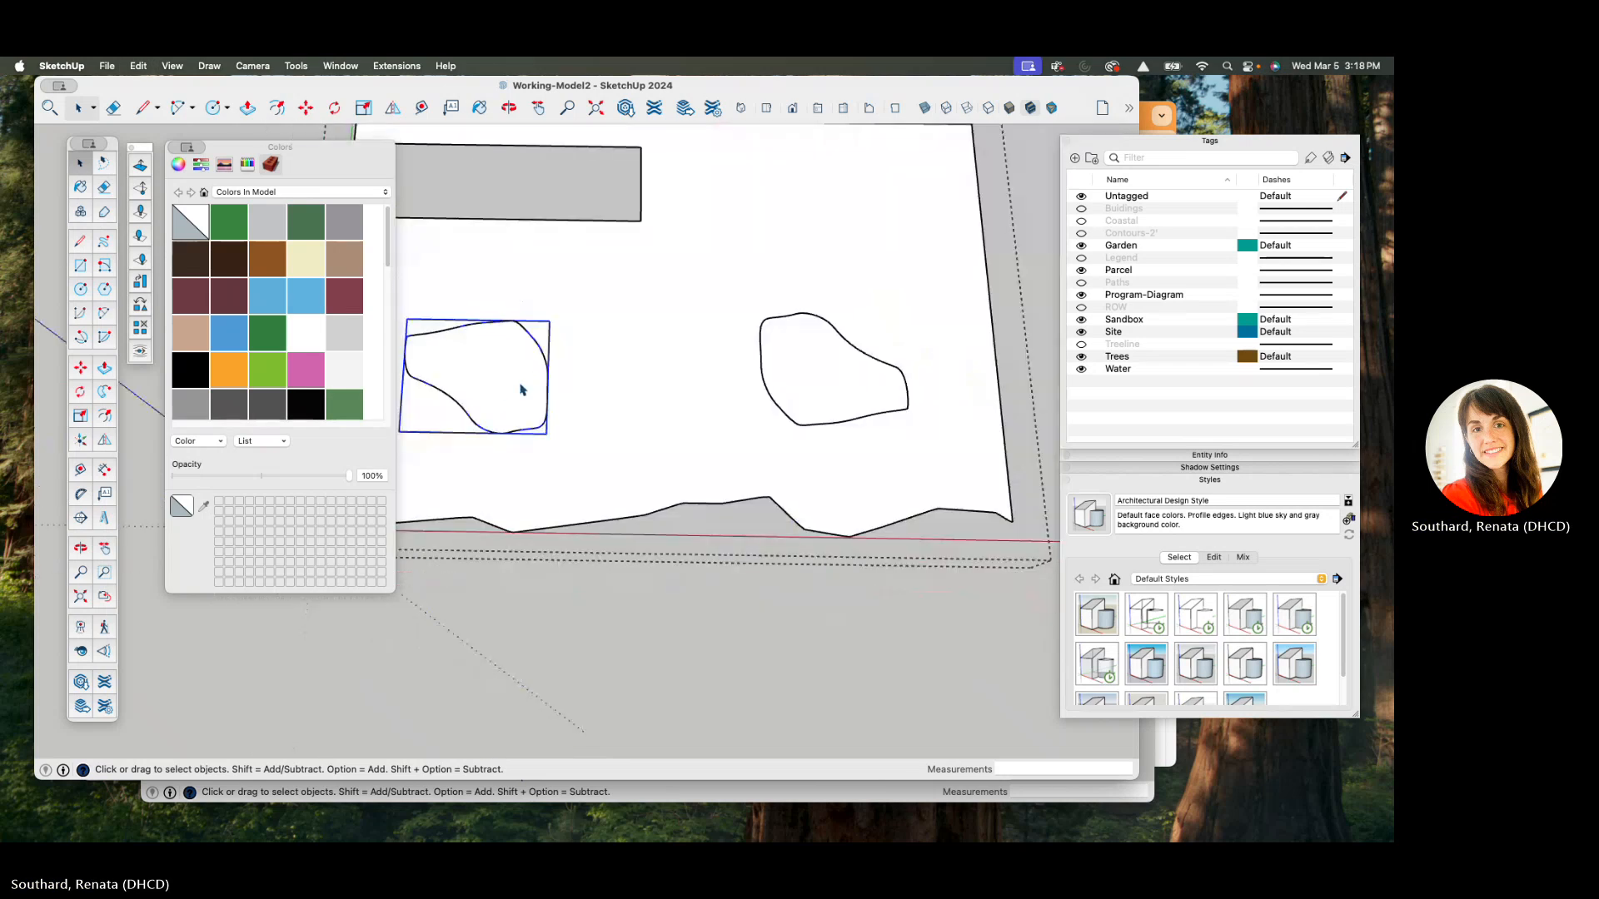
pyautogui.press('Delete')
# - Try deleting the pasted Garden copy on the east side of the site group, and undo the deletion
pyautogui.click(822, 384)
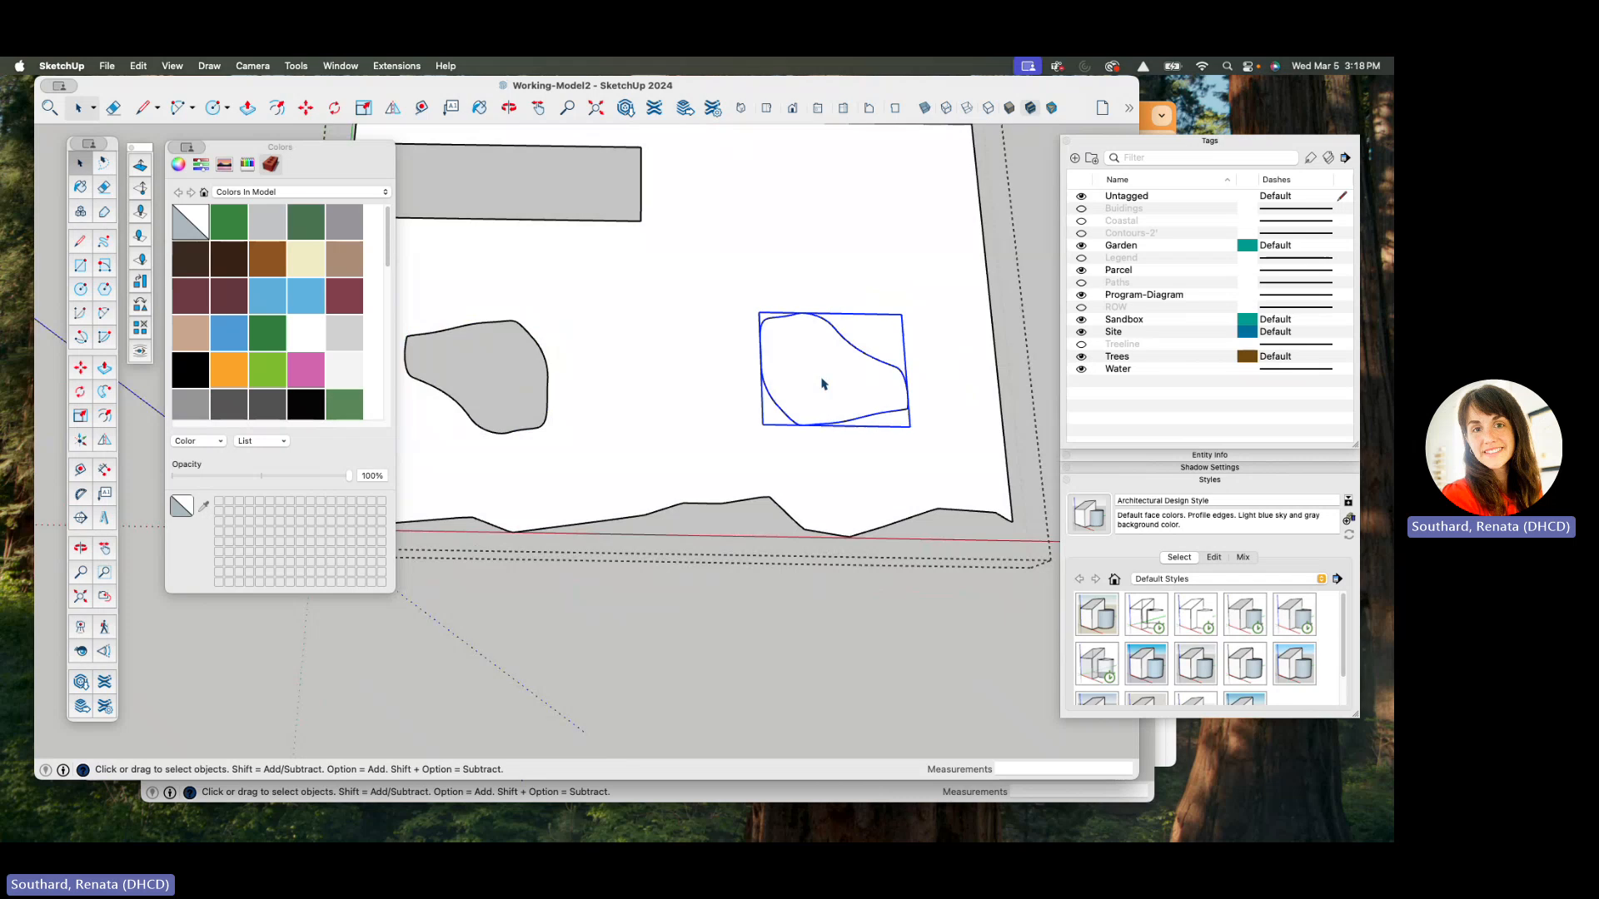
pyautogui.press('Delete')
pyautogui.press('super+z')
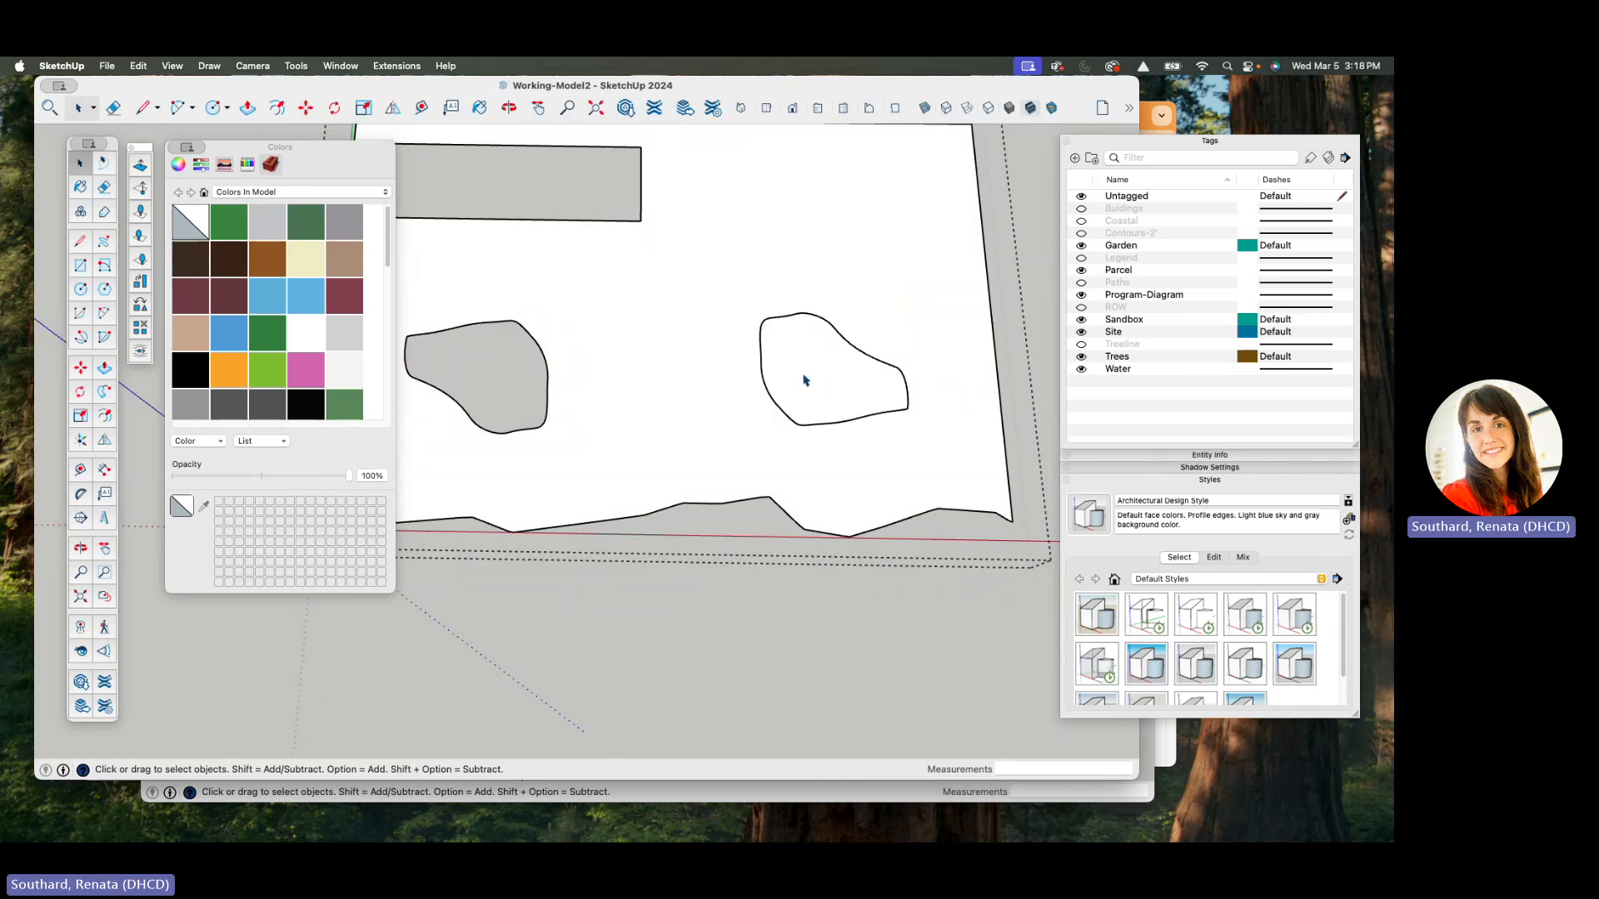
# - Explode the pasted east Garden copy inside the site group and select its freeform face
pyautogui.click(802, 377)
pyautogui.rightClick(804, 373)
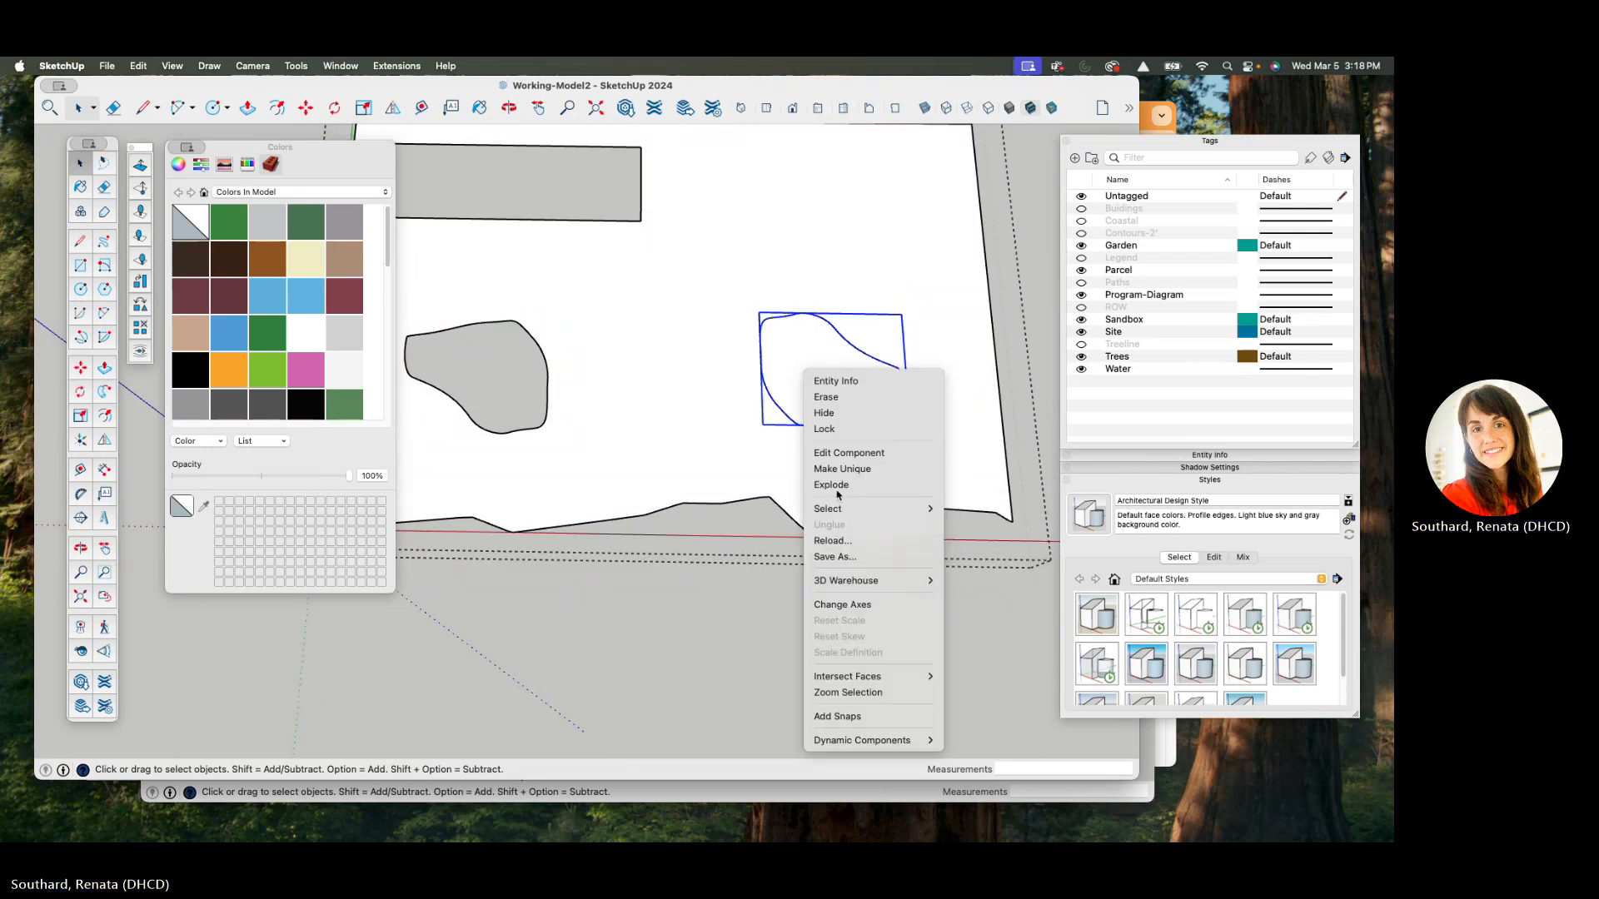
pyautogui.click(831, 485)
pyautogui.click(792, 341)
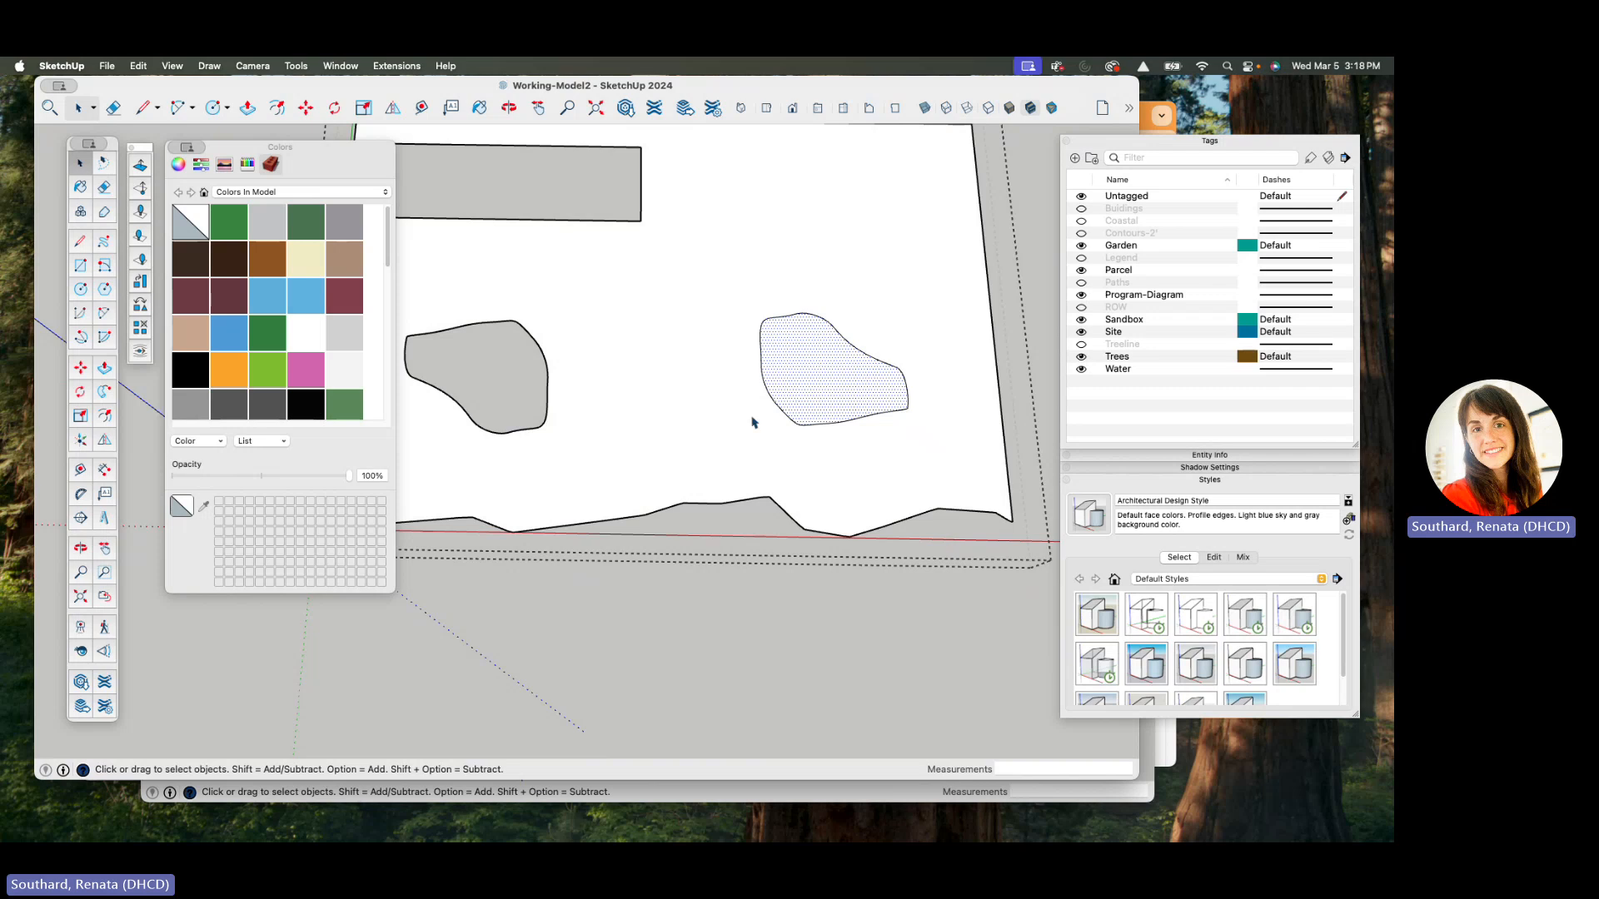
# - Delete the selected freeform face to cut the east garden opening in the site surface
pyautogui.press('Delete')
pyautogui.scroll(-3, 750, 418)
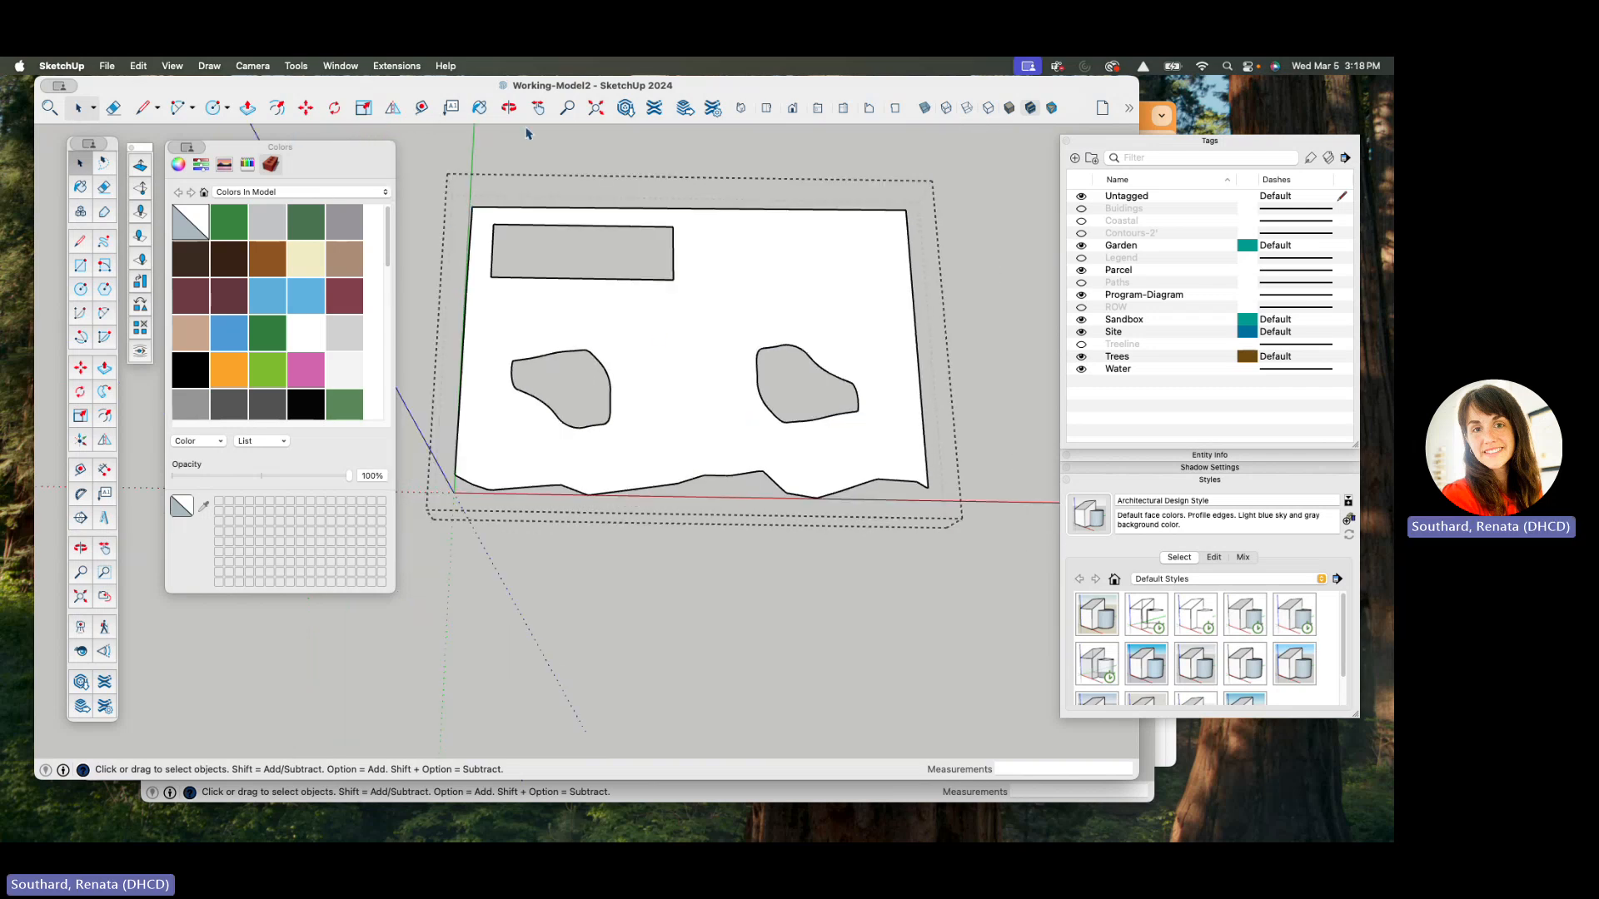
# - Split the site surface with a straight line from its north edge across the waterfront, and erase the overhanging end
pyautogui.click(143, 108)
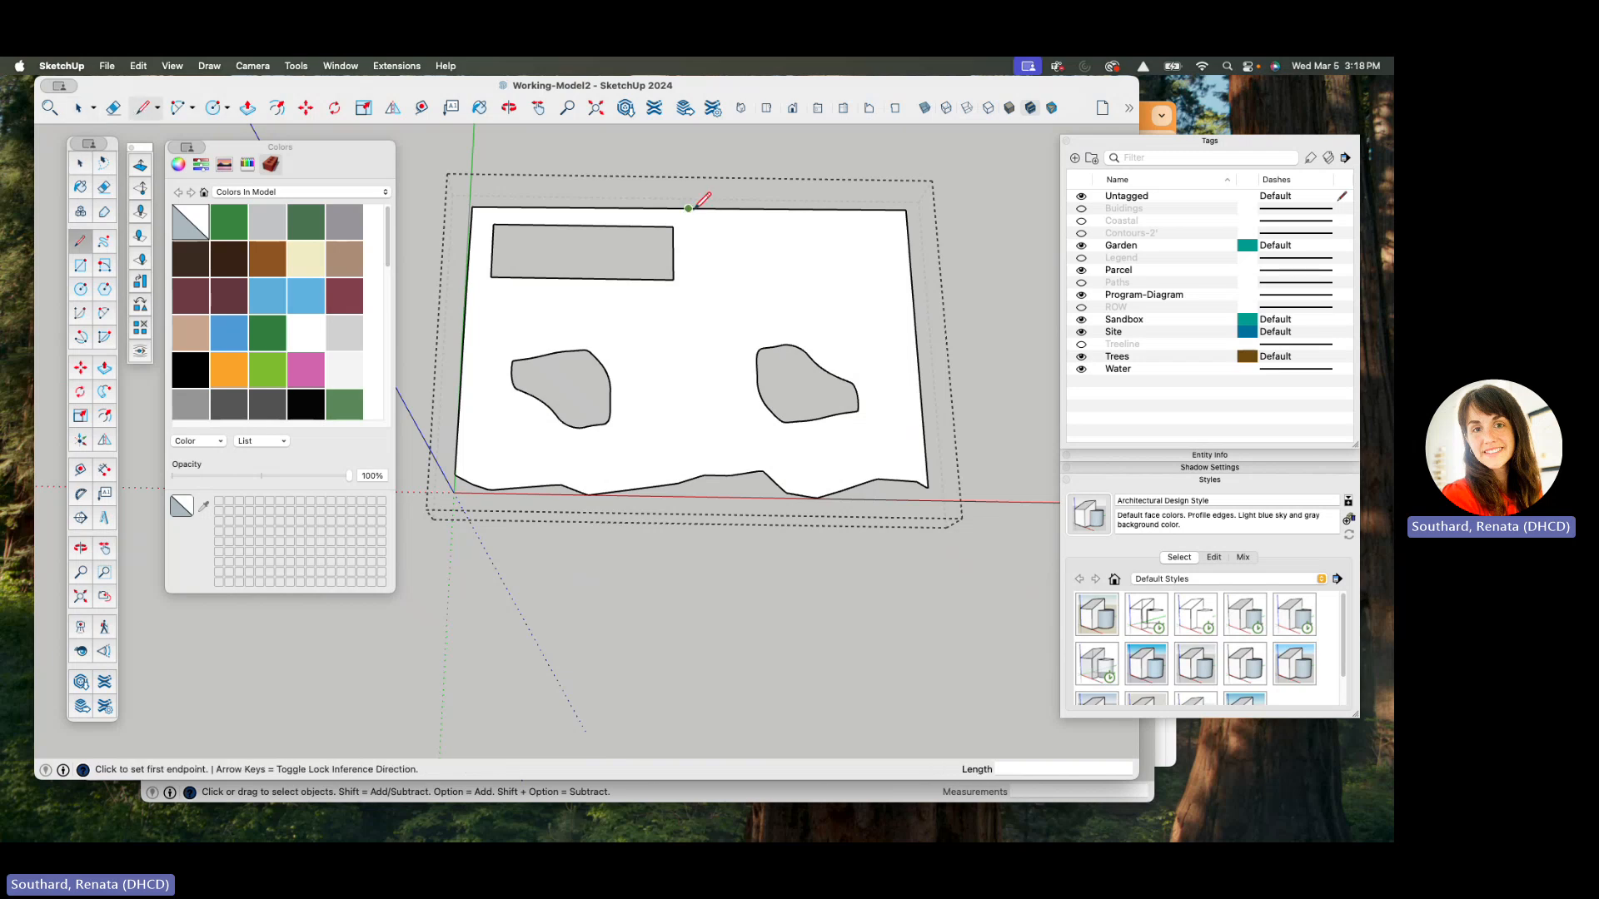
pyautogui.click(688, 208)
pyautogui.click(693, 547)
pyautogui.press('e')
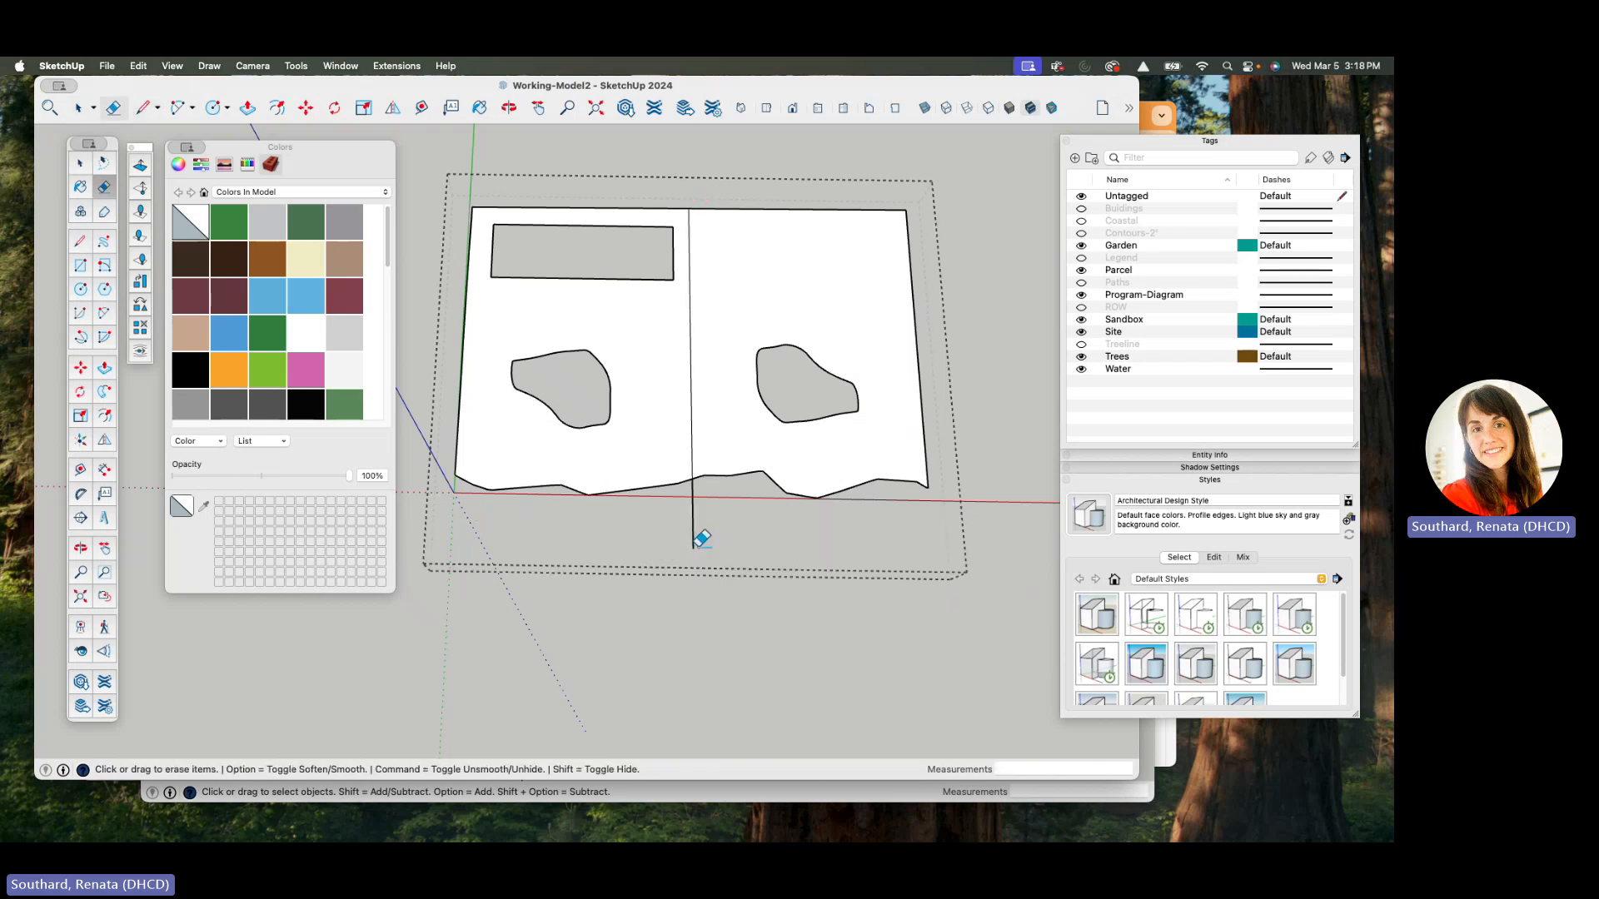
pyautogui.click(693, 526)
# - Place a guide parallel to the dividing line, 40' to its east
pyautogui.scroll(3, 735, 329)
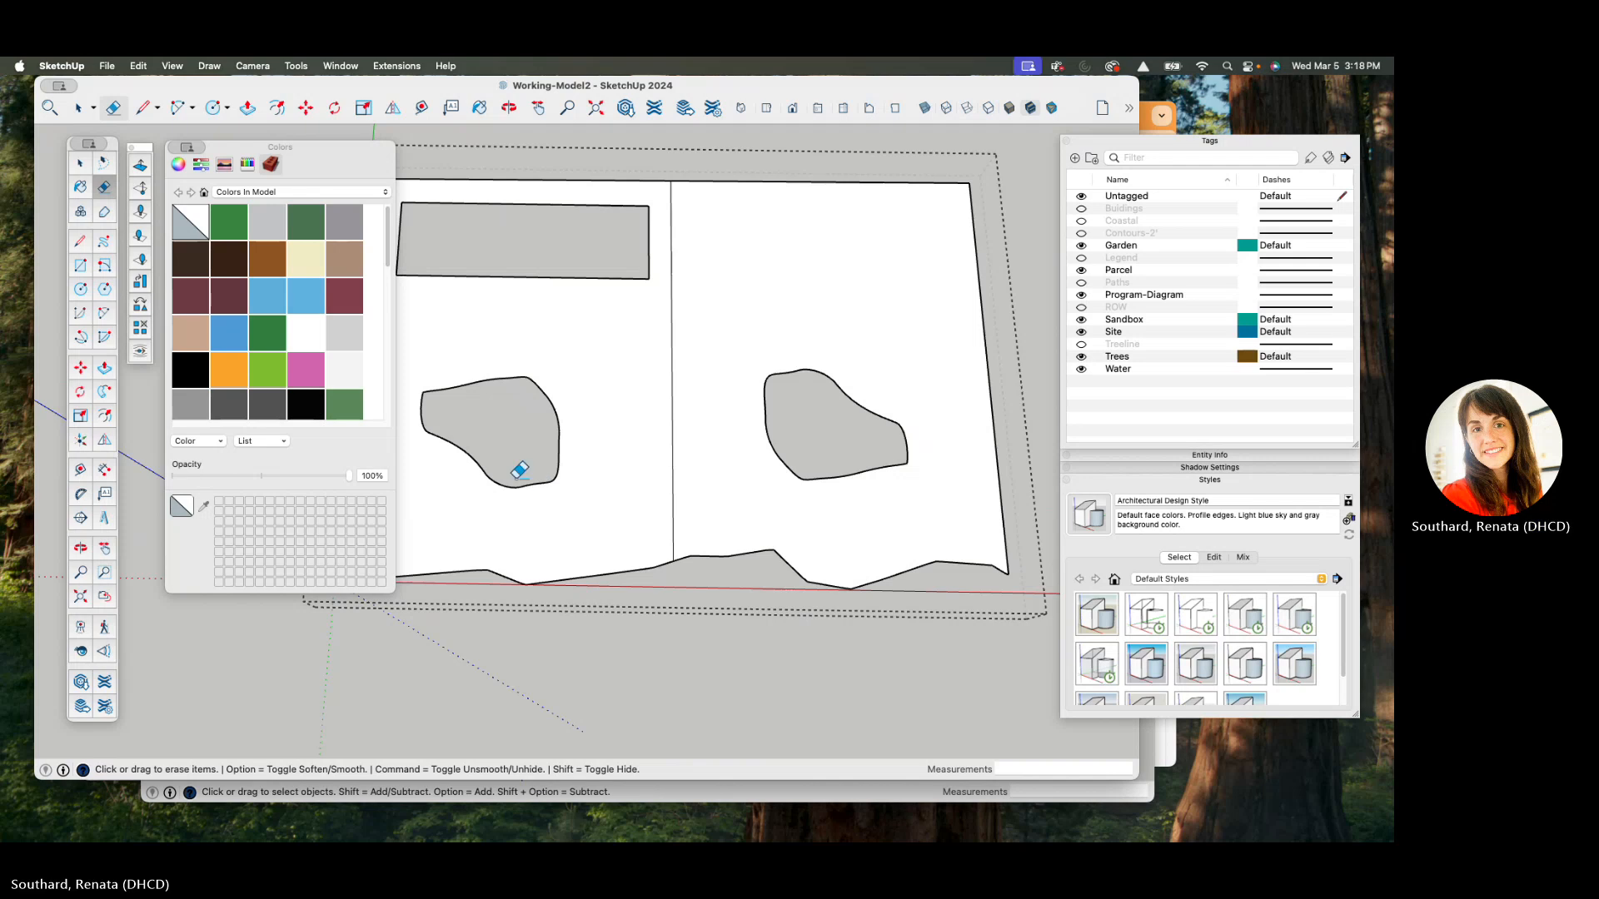
pyautogui.scroll(2, 567, 447)
pyautogui.scroll(-1, 571, 453)
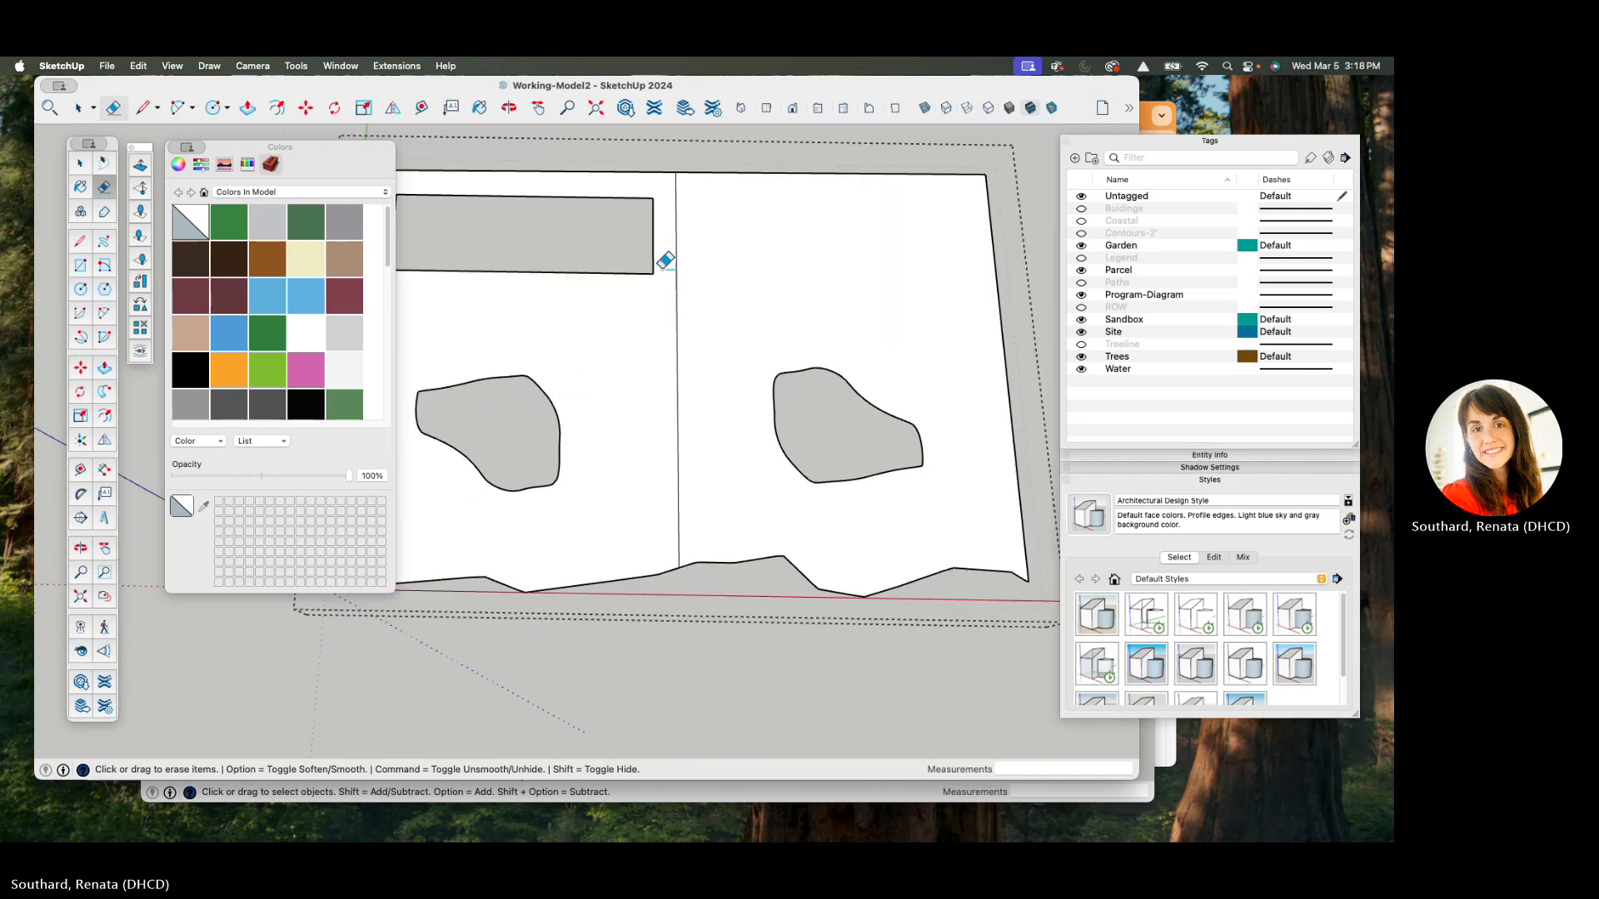
pyautogui.press('t')
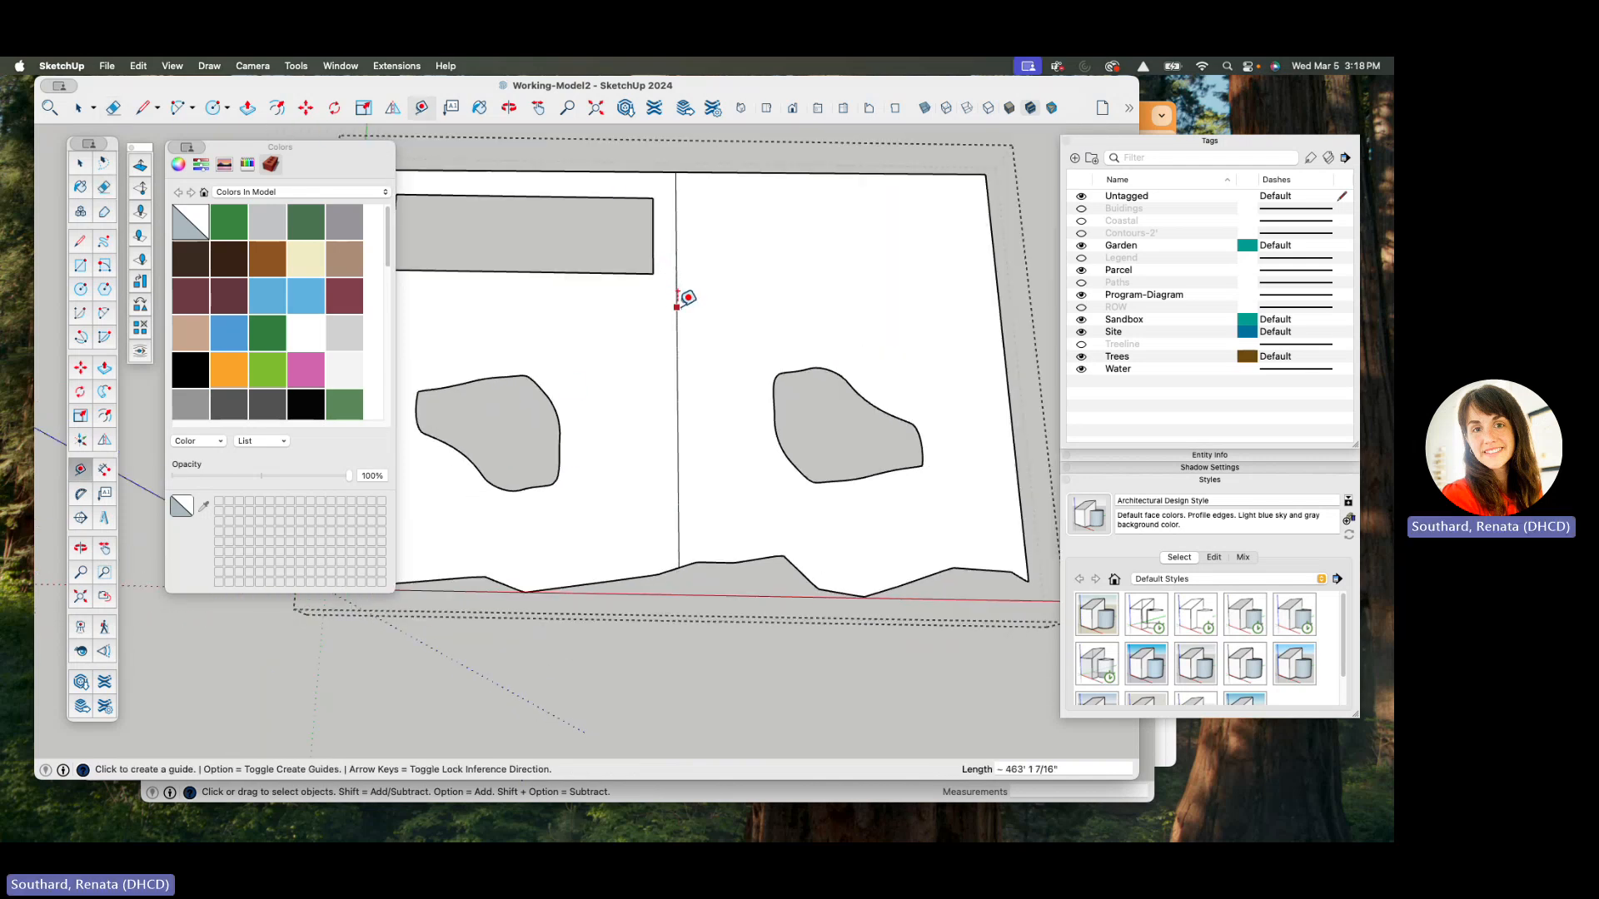
pyautogui.click(676, 306)
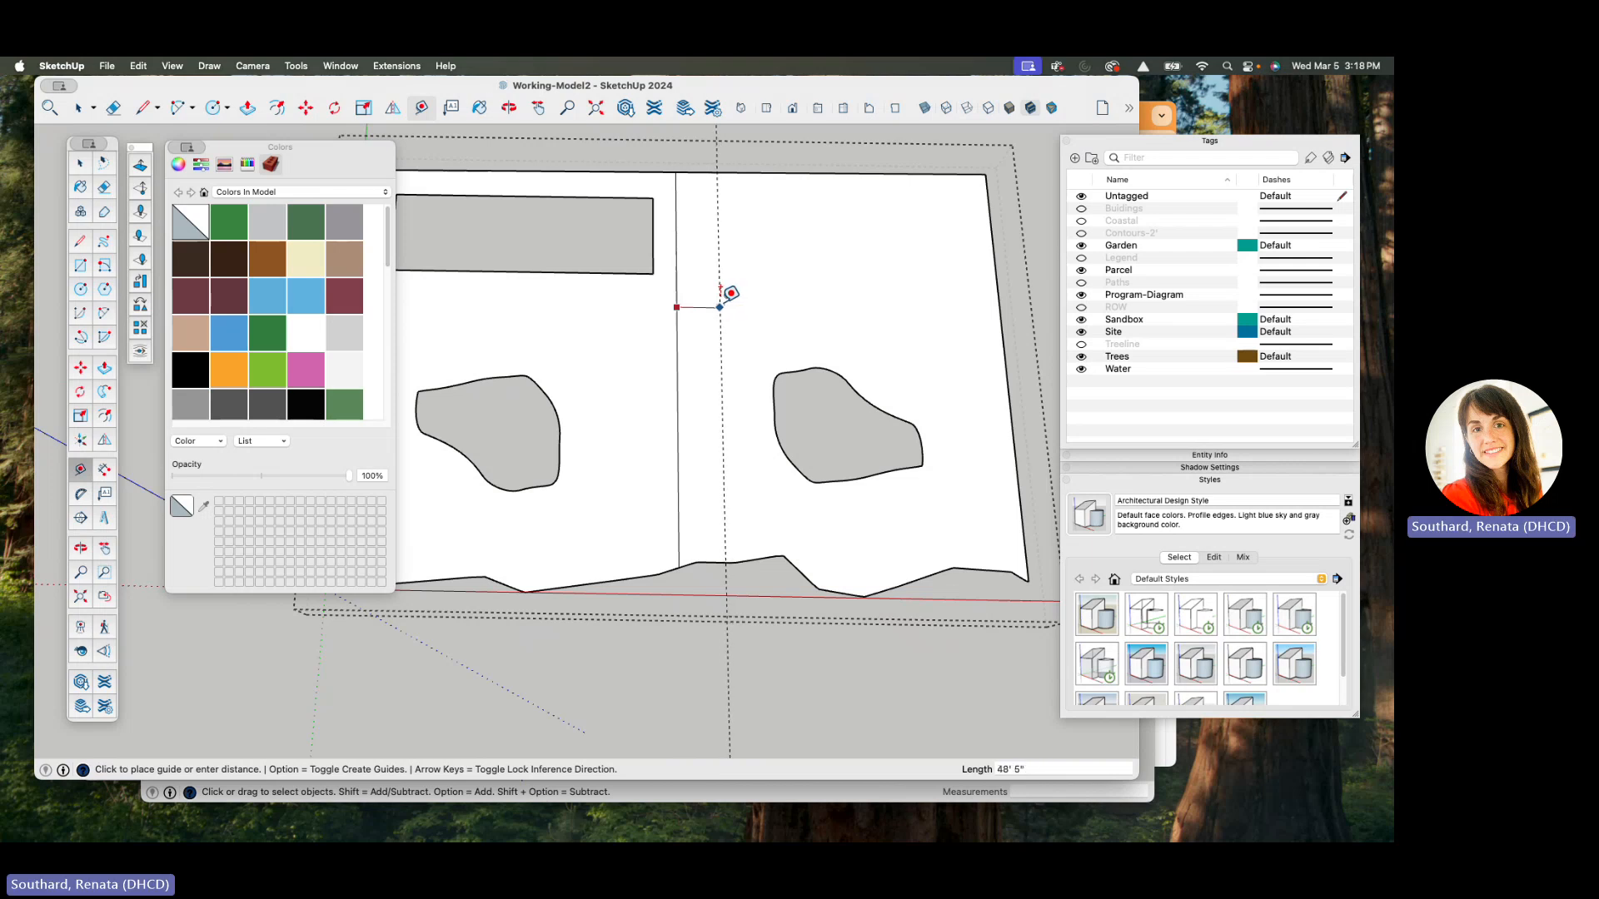
pyautogui.click(727, 287)
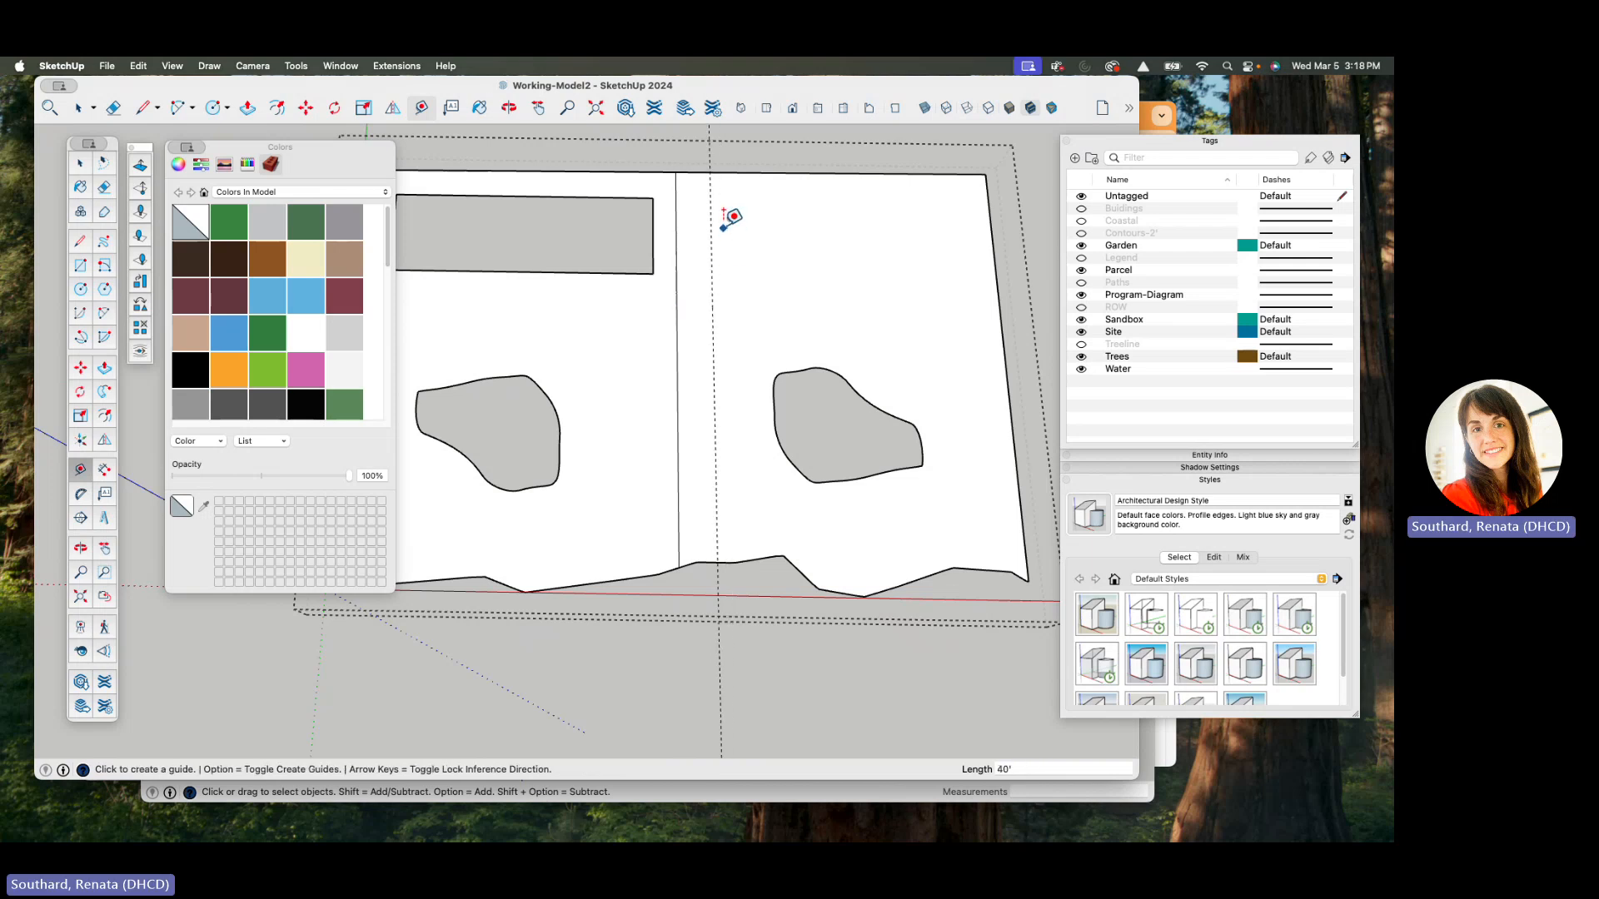
# - Draw a second dividing line along the 40' guide from the north edge across the waterfront, and erase its overhang
pyautogui.press('l')
pyautogui.click(710, 173)
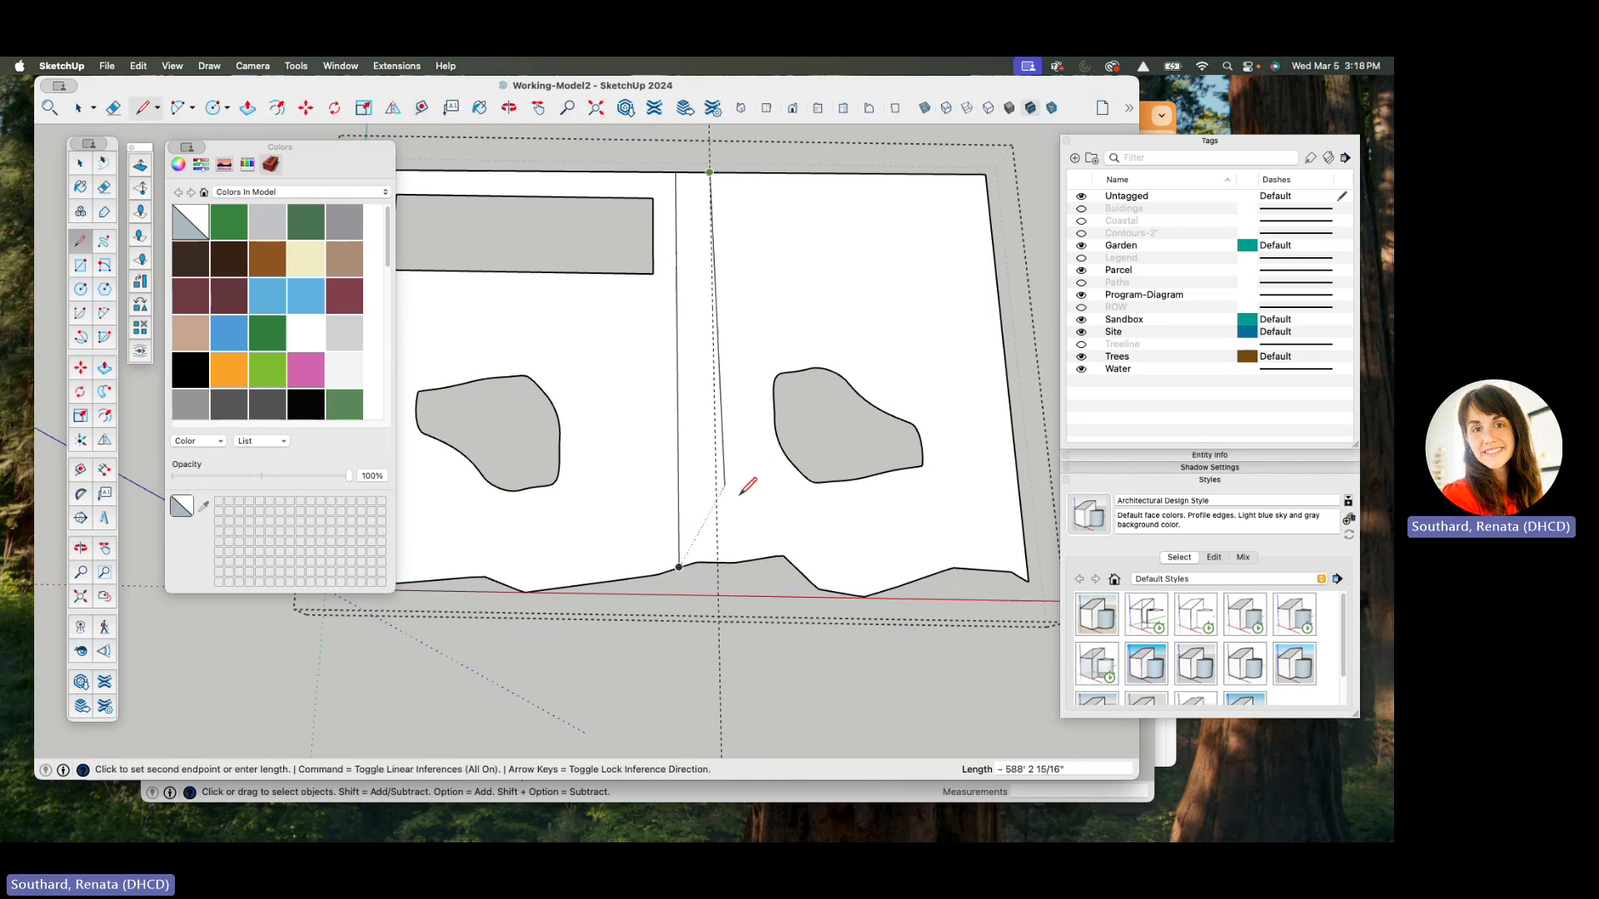
pyautogui.click(718, 603)
pyautogui.press('t')
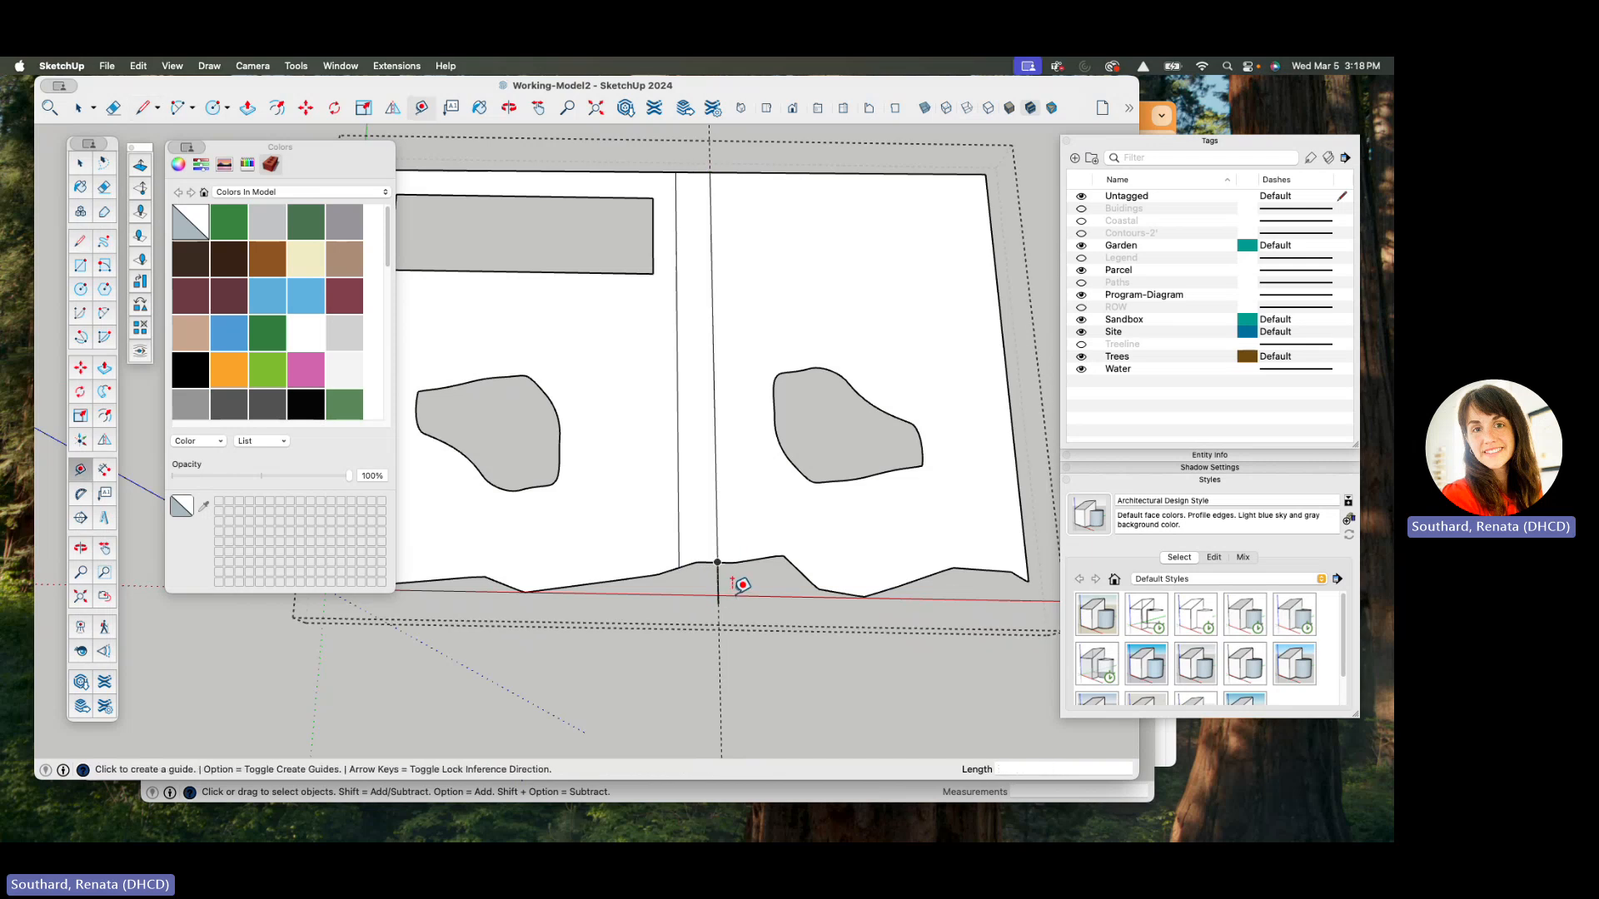
pyautogui.press('e')
pyautogui.click(716, 587)
pyautogui.scroll(-3, 814, 606)
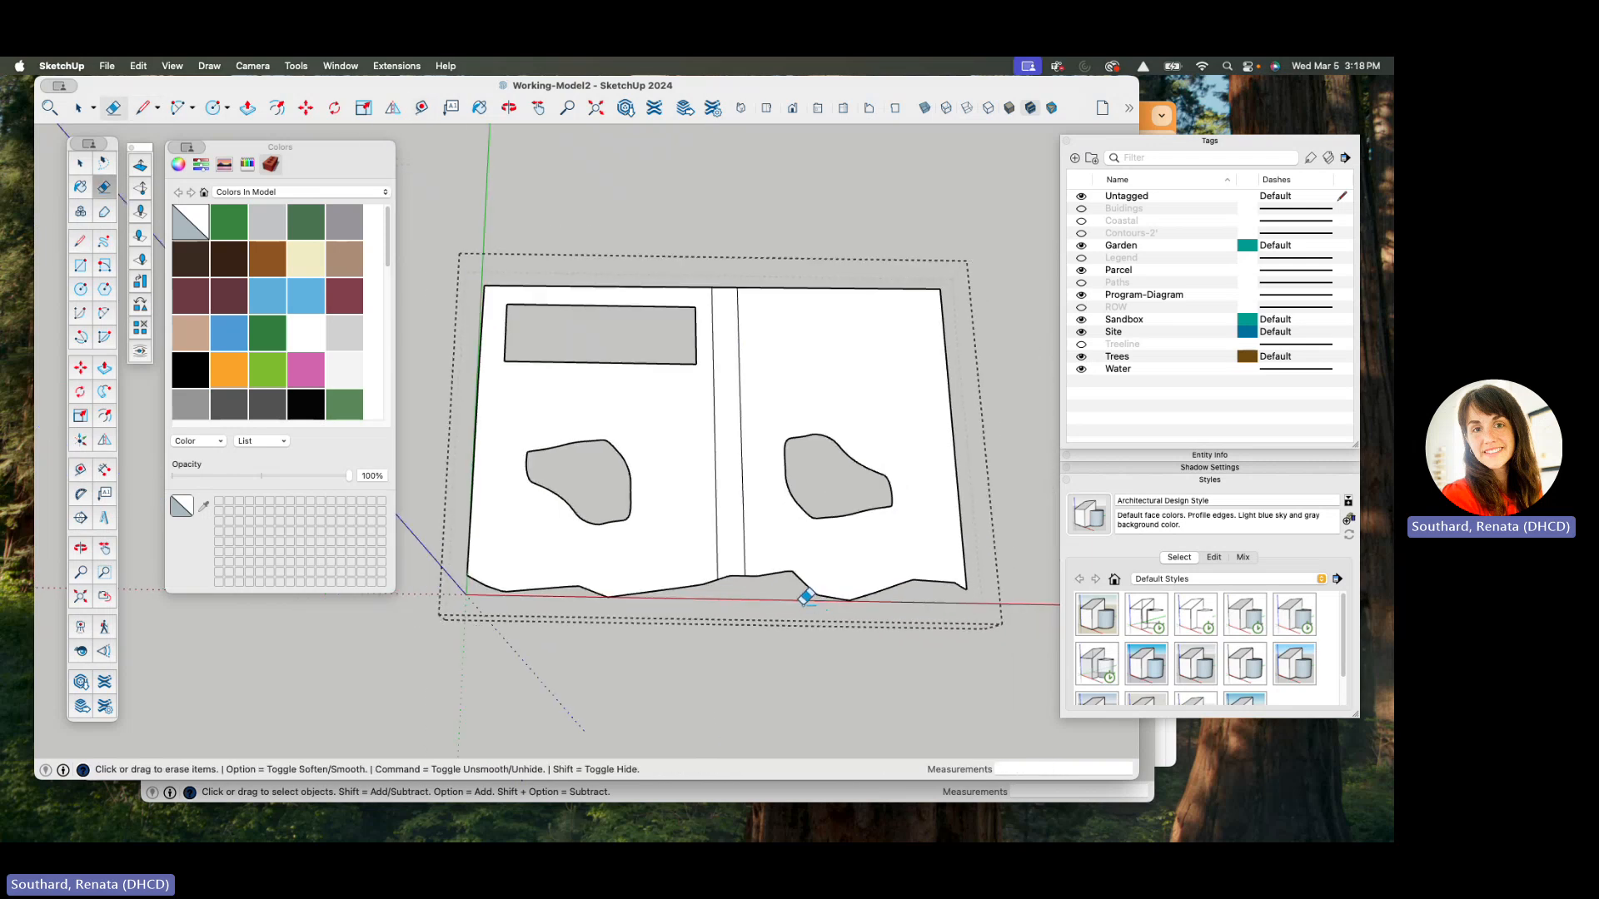
# - Place a guide 20' inside the site surface, parallel to its north edge
pyautogui.scroll(3, 671, 367)
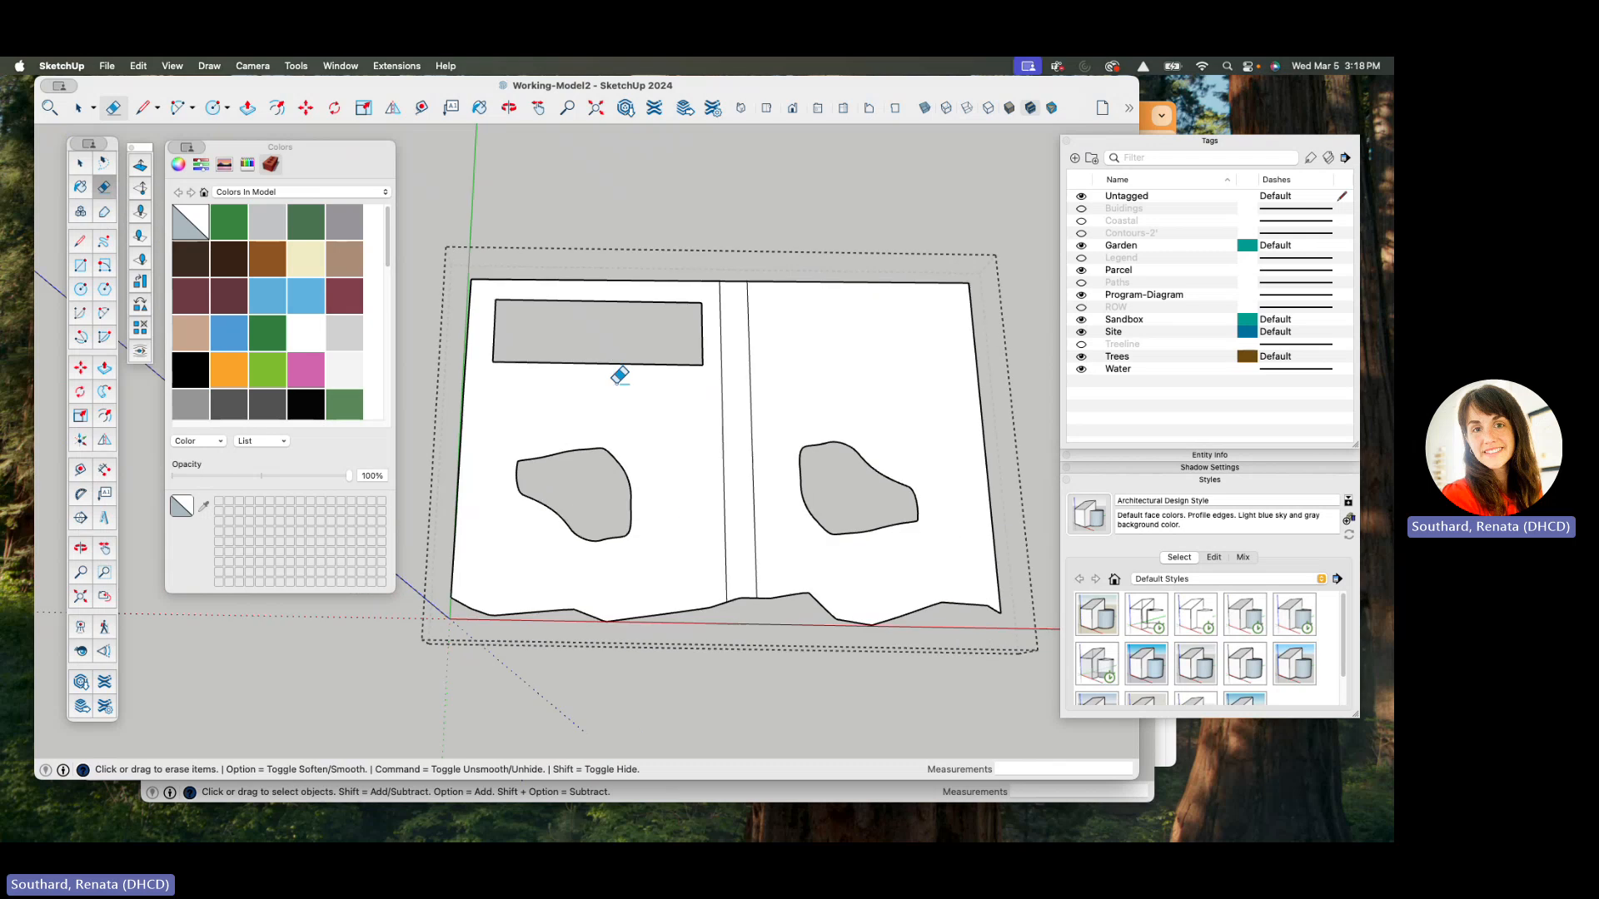
pyautogui.scroll(-1, 657, 407)
pyautogui.press('t')
pyautogui.click(664, 277)
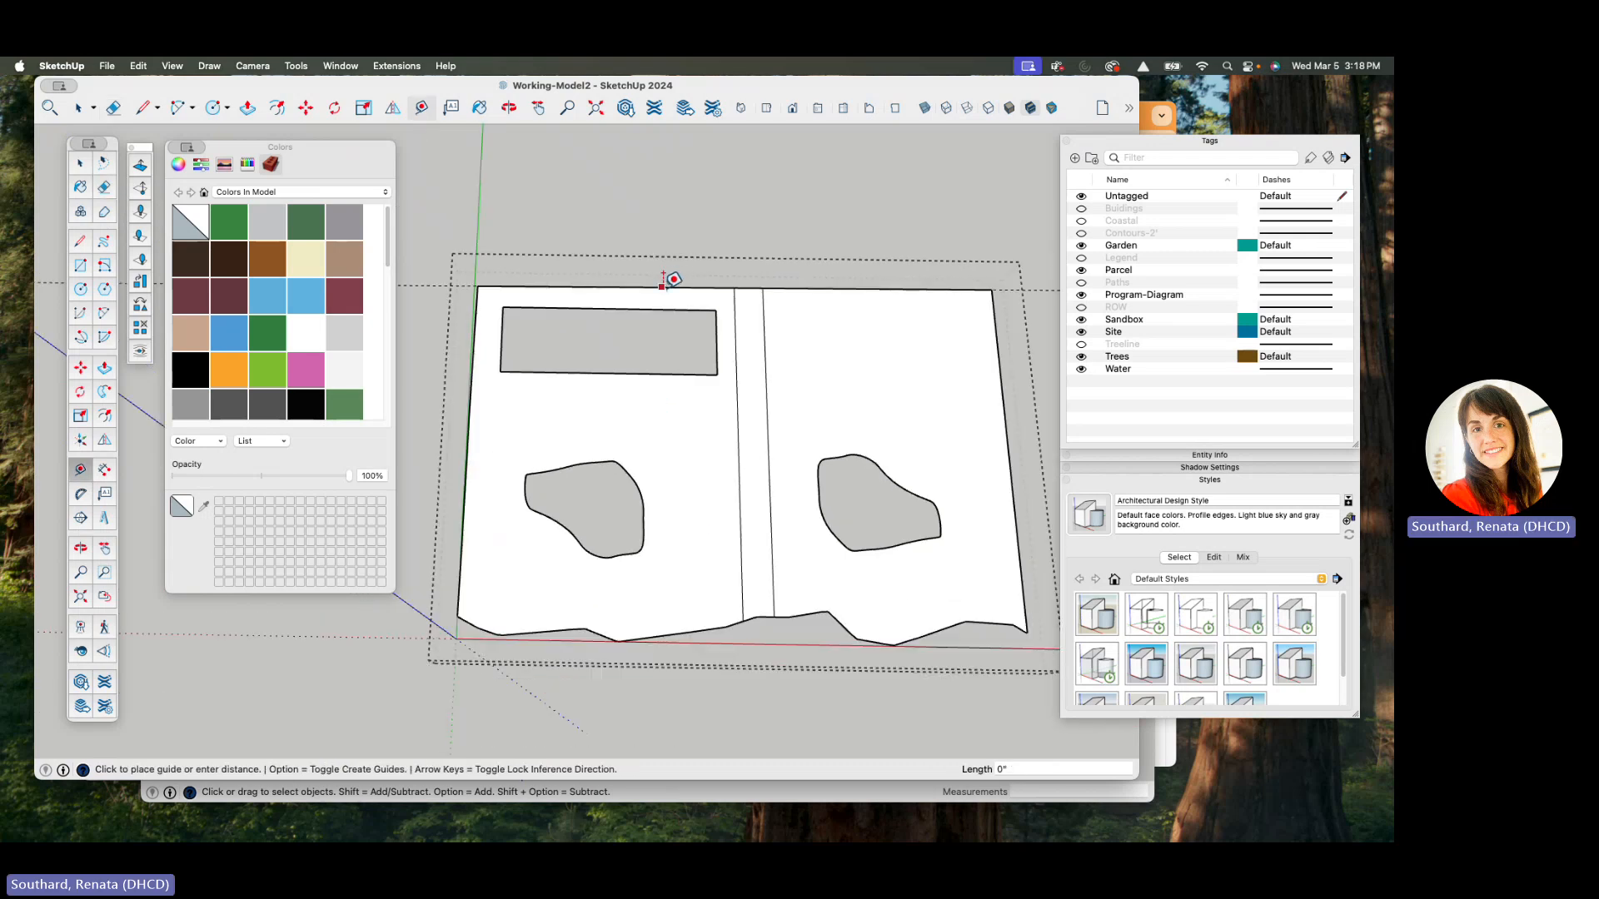
pyautogui.scroll(1, 670, 285)
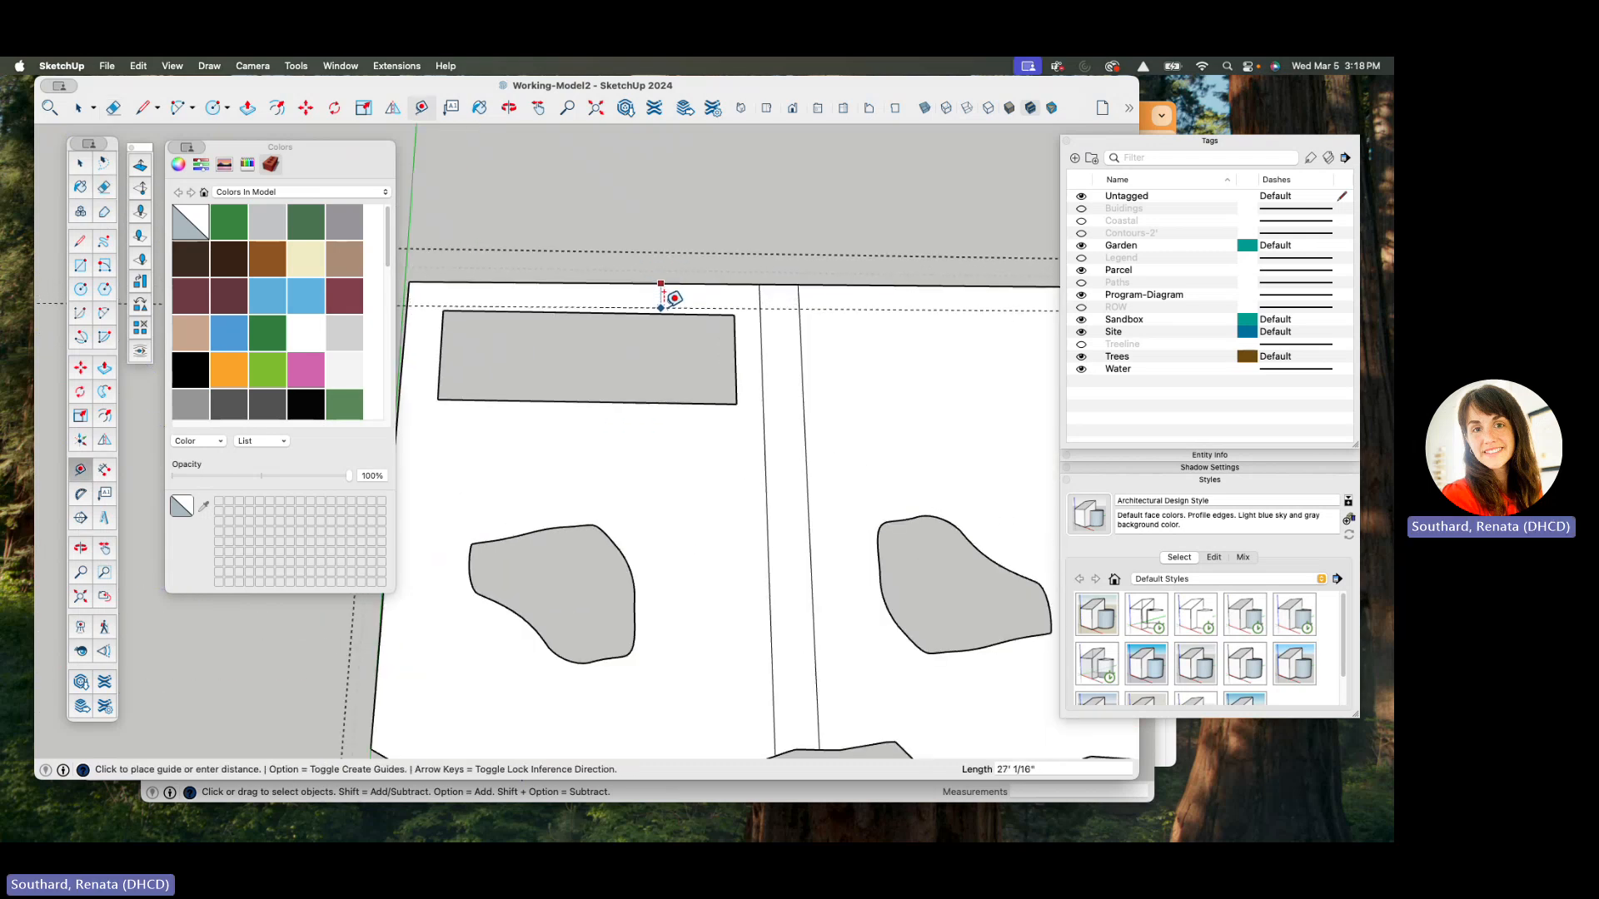
pyautogui.write('2')
pyautogui.press('Return')
pyautogui.scroll(-3, 665, 307)
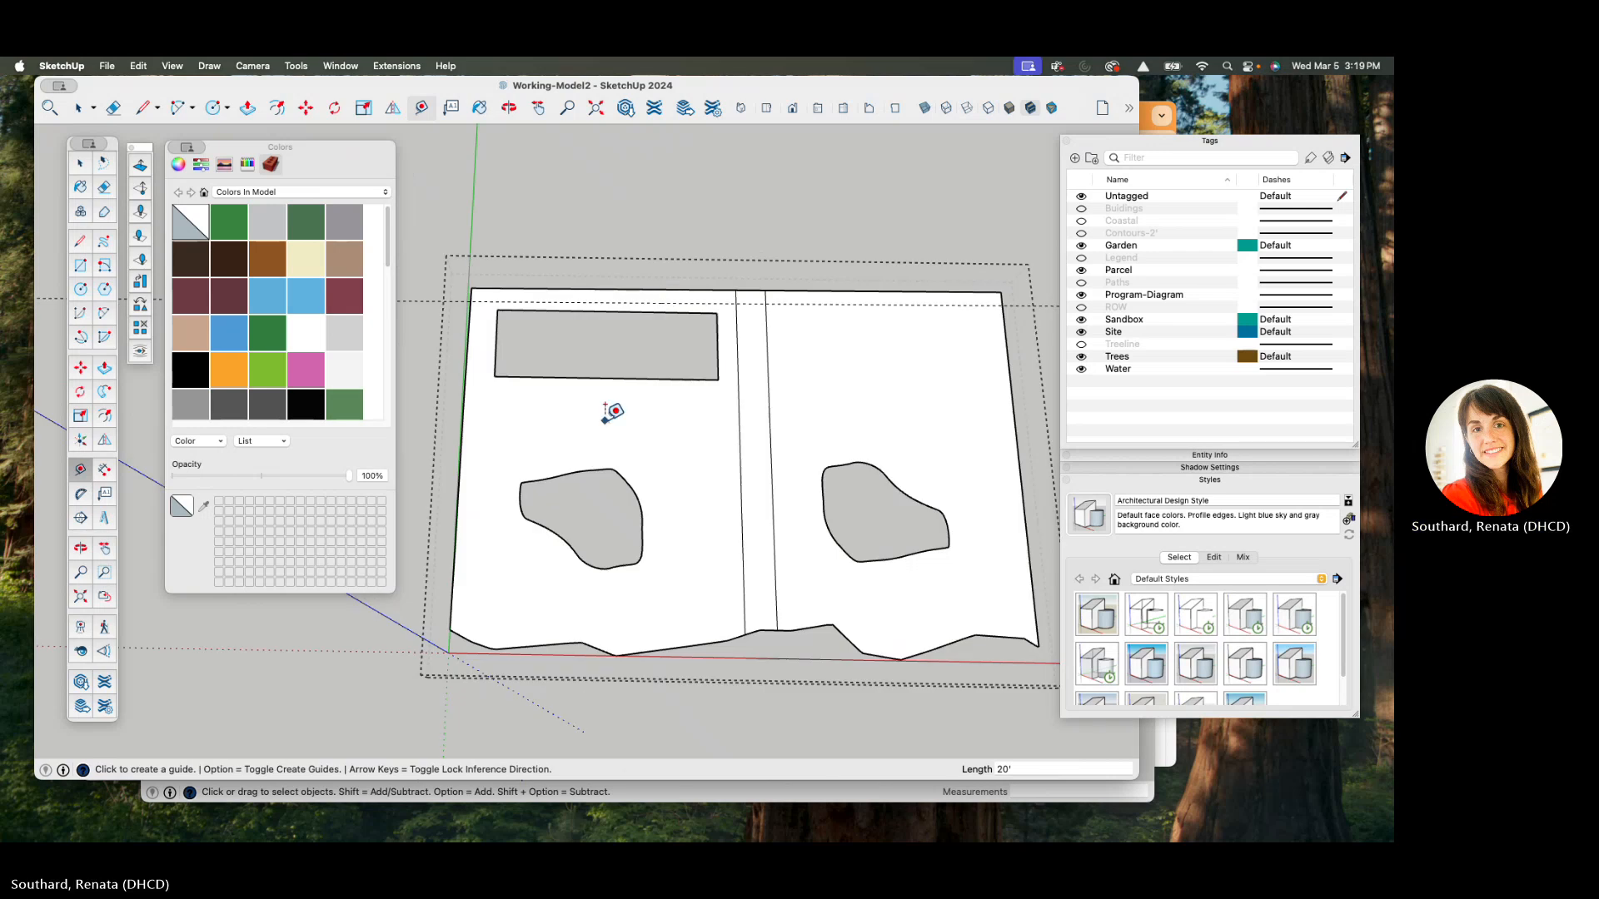
# - Fill the west freeform opening with a face by tracing a short line, about 3' long, over its upper edge
pyautogui.scroll(2, 608, 418)
pyautogui.scroll(-2, 434, 360)
pyautogui.scroll(1, 567, 475)
pyautogui.scroll(-1, 573, 469)
pyautogui.scroll(1, 703, 336)
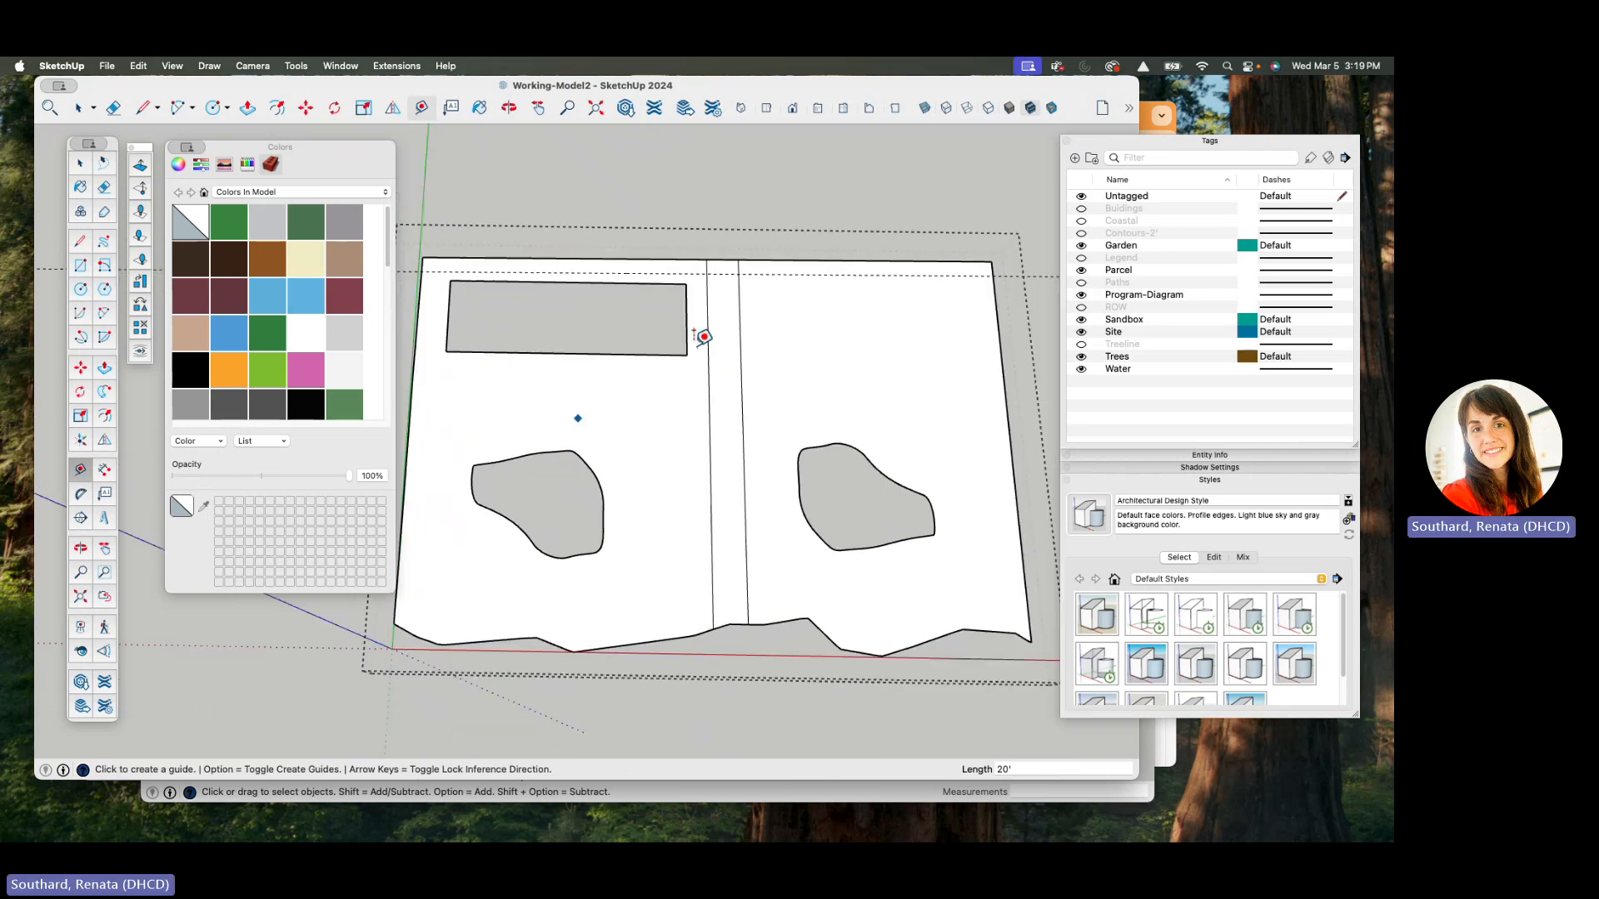
pyautogui.scroll(1, 521, 443)
pyautogui.scroll(1, 521, 443)
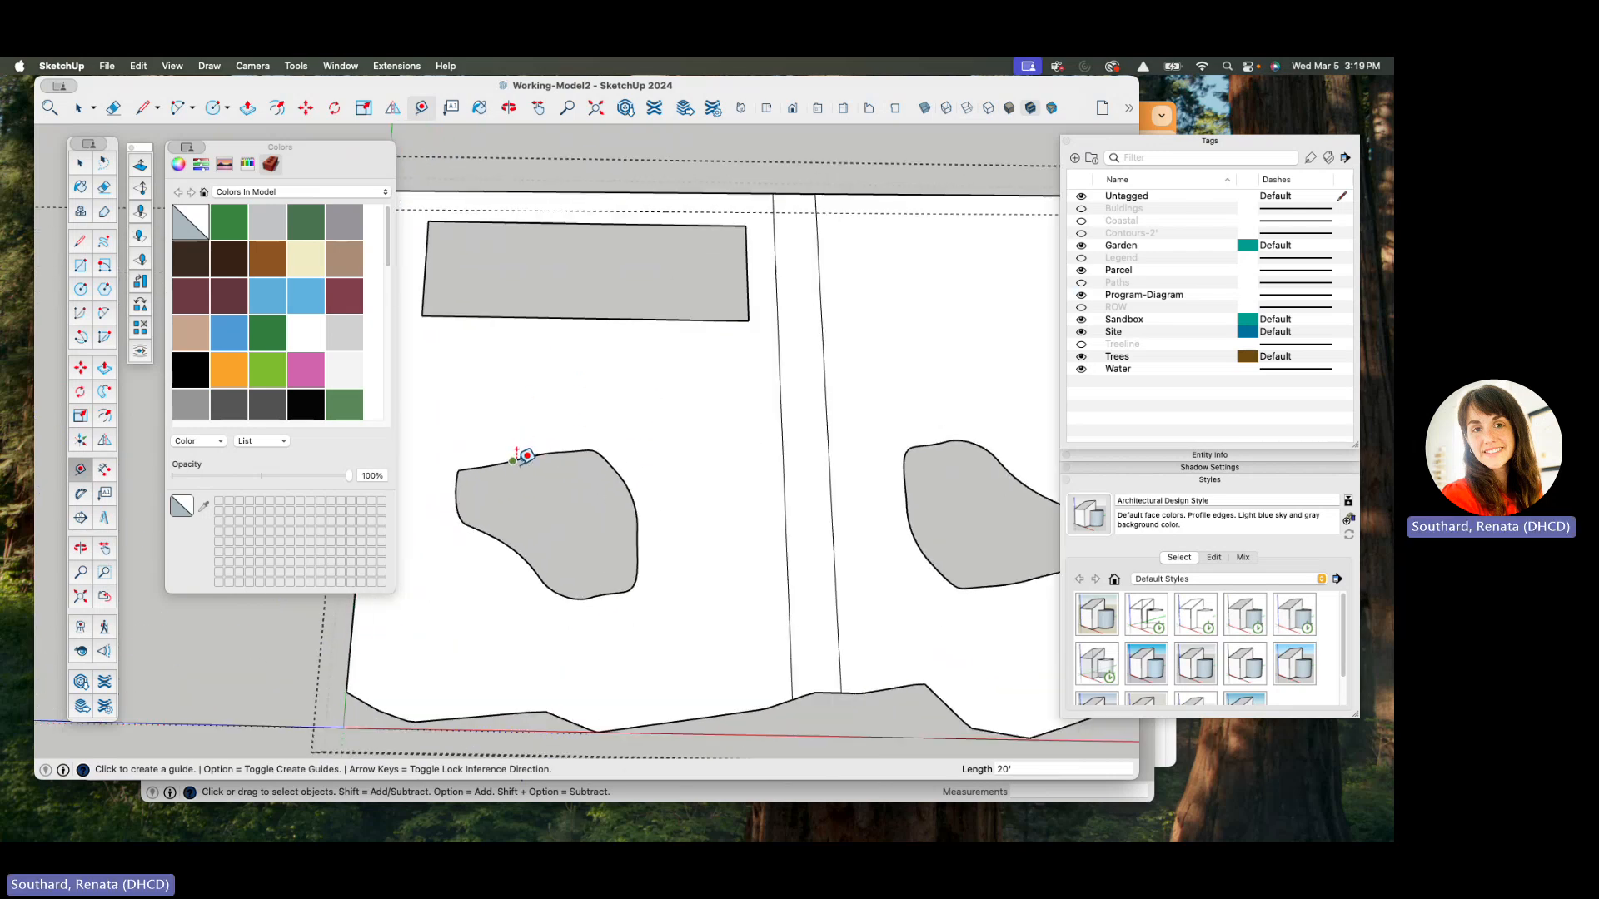
pyautogui.press('l')
pyautogui.scroll(3, 533, 450)
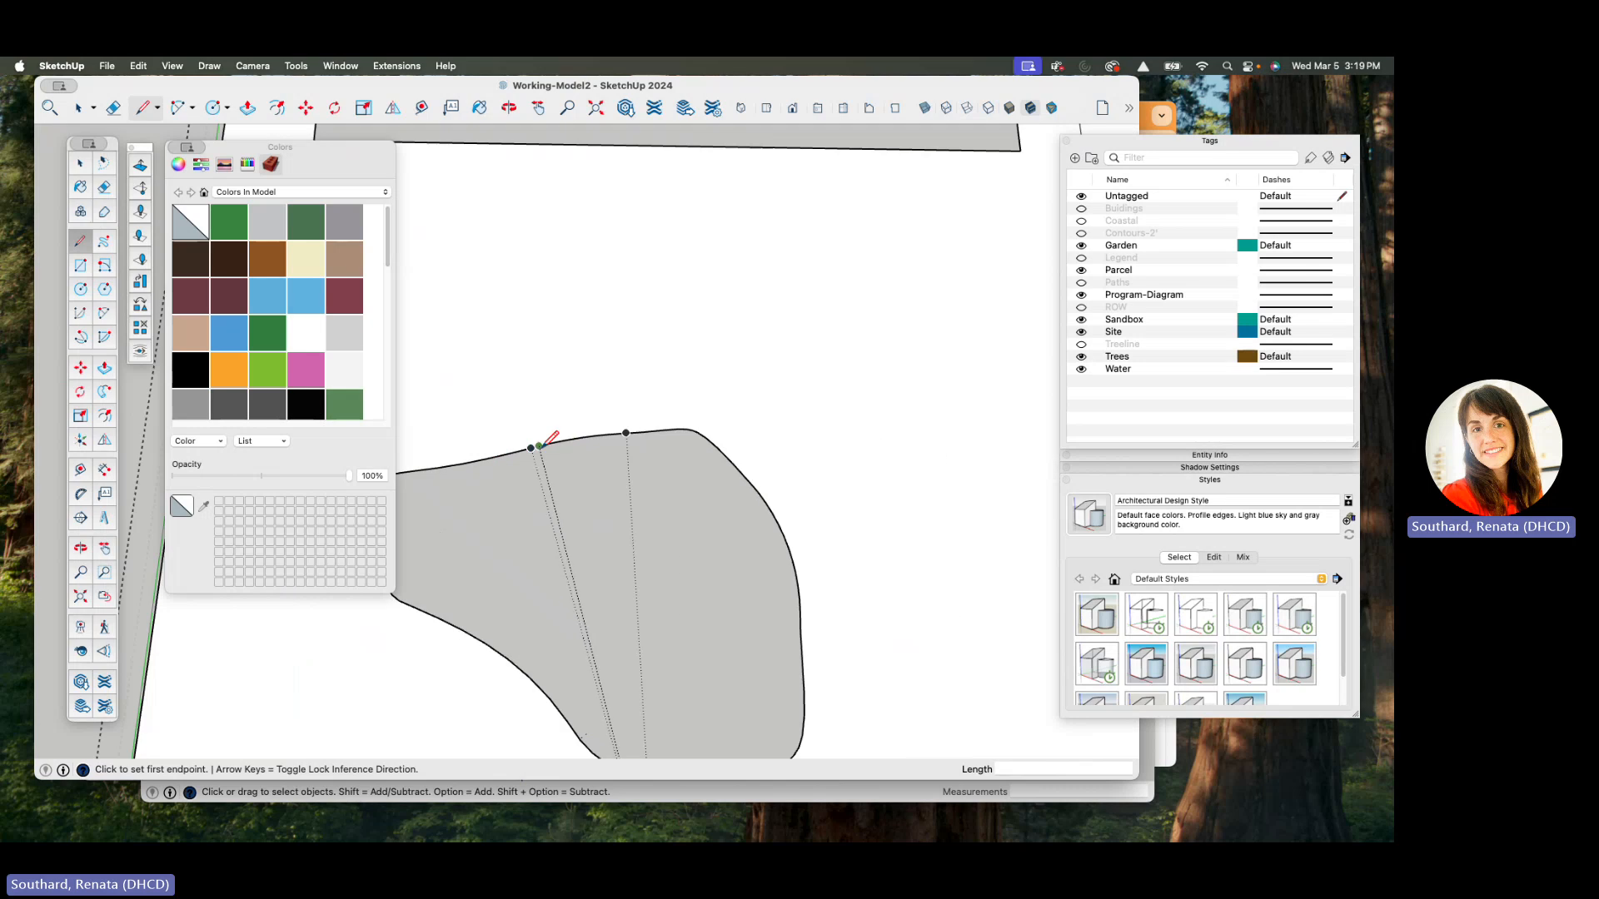
pyautogui.click(540, 446)
pyautogui.scroll(3, 545, 442)
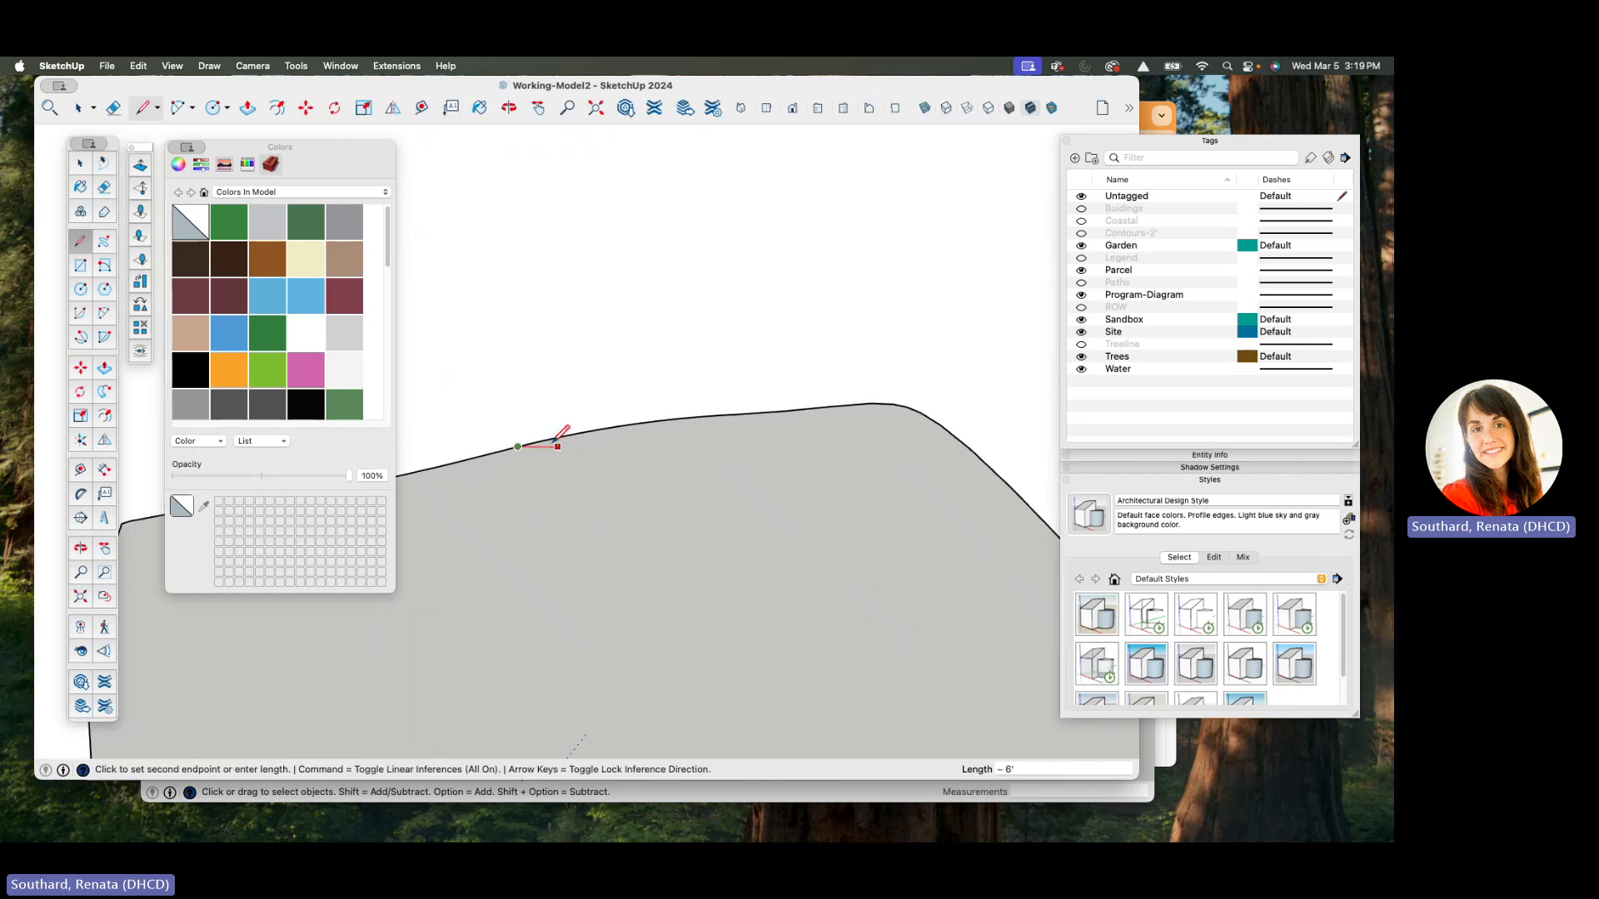
pyautogui.scroll(3, 537, 441)
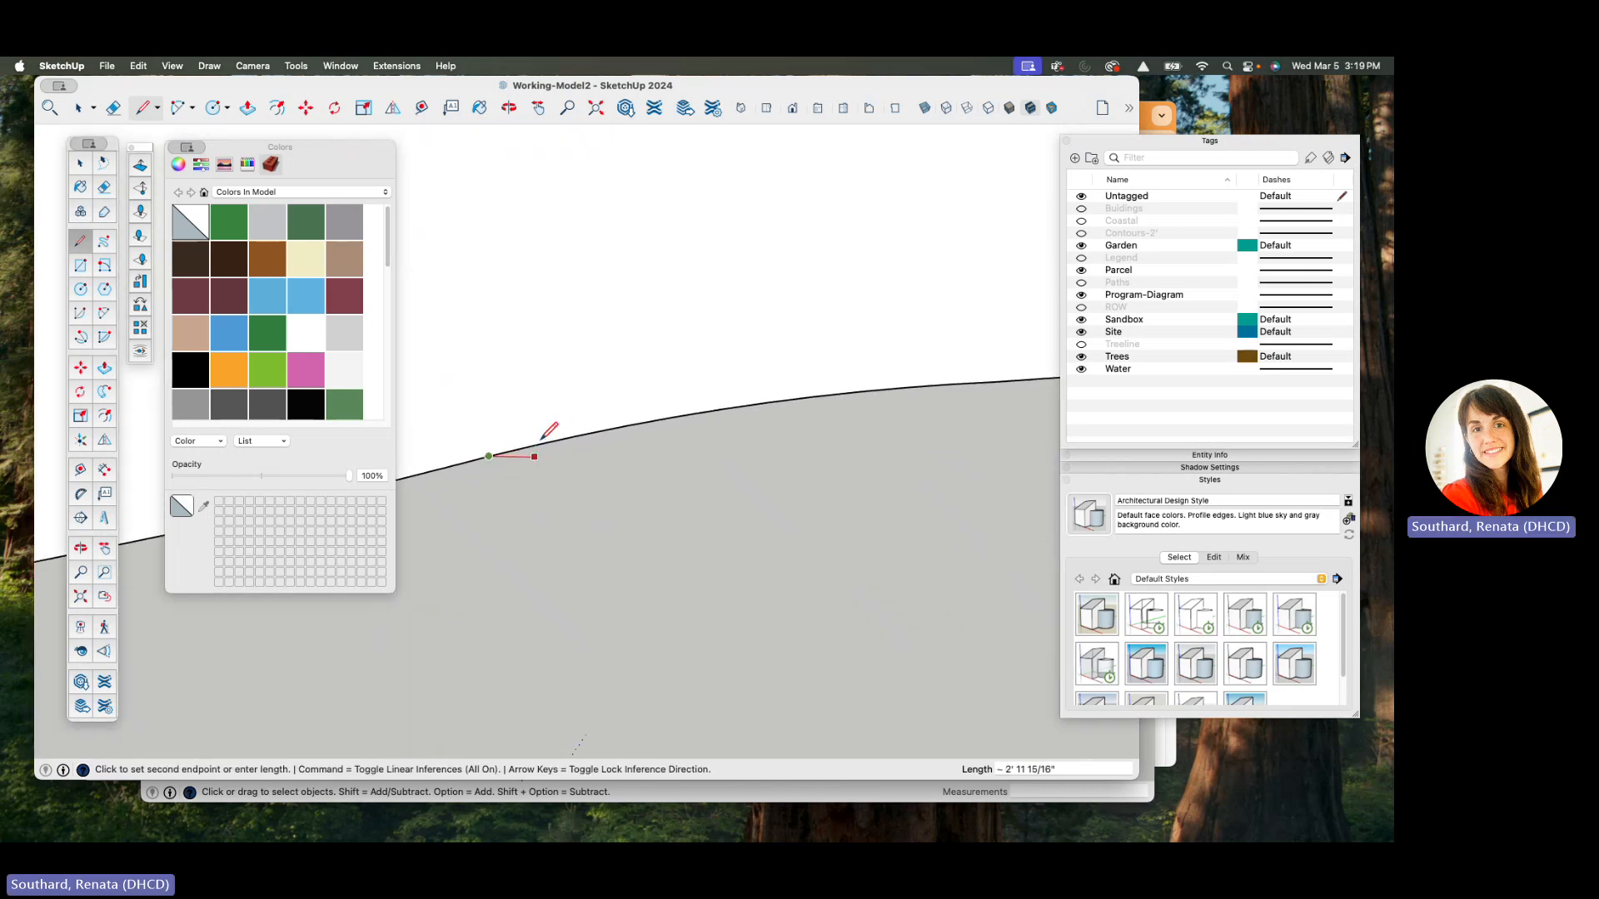
pyautogui.click(535, 441)
pyautogui.scroll(-1, 600, 431)
pyautogui.scroll(-10, 616, 425)
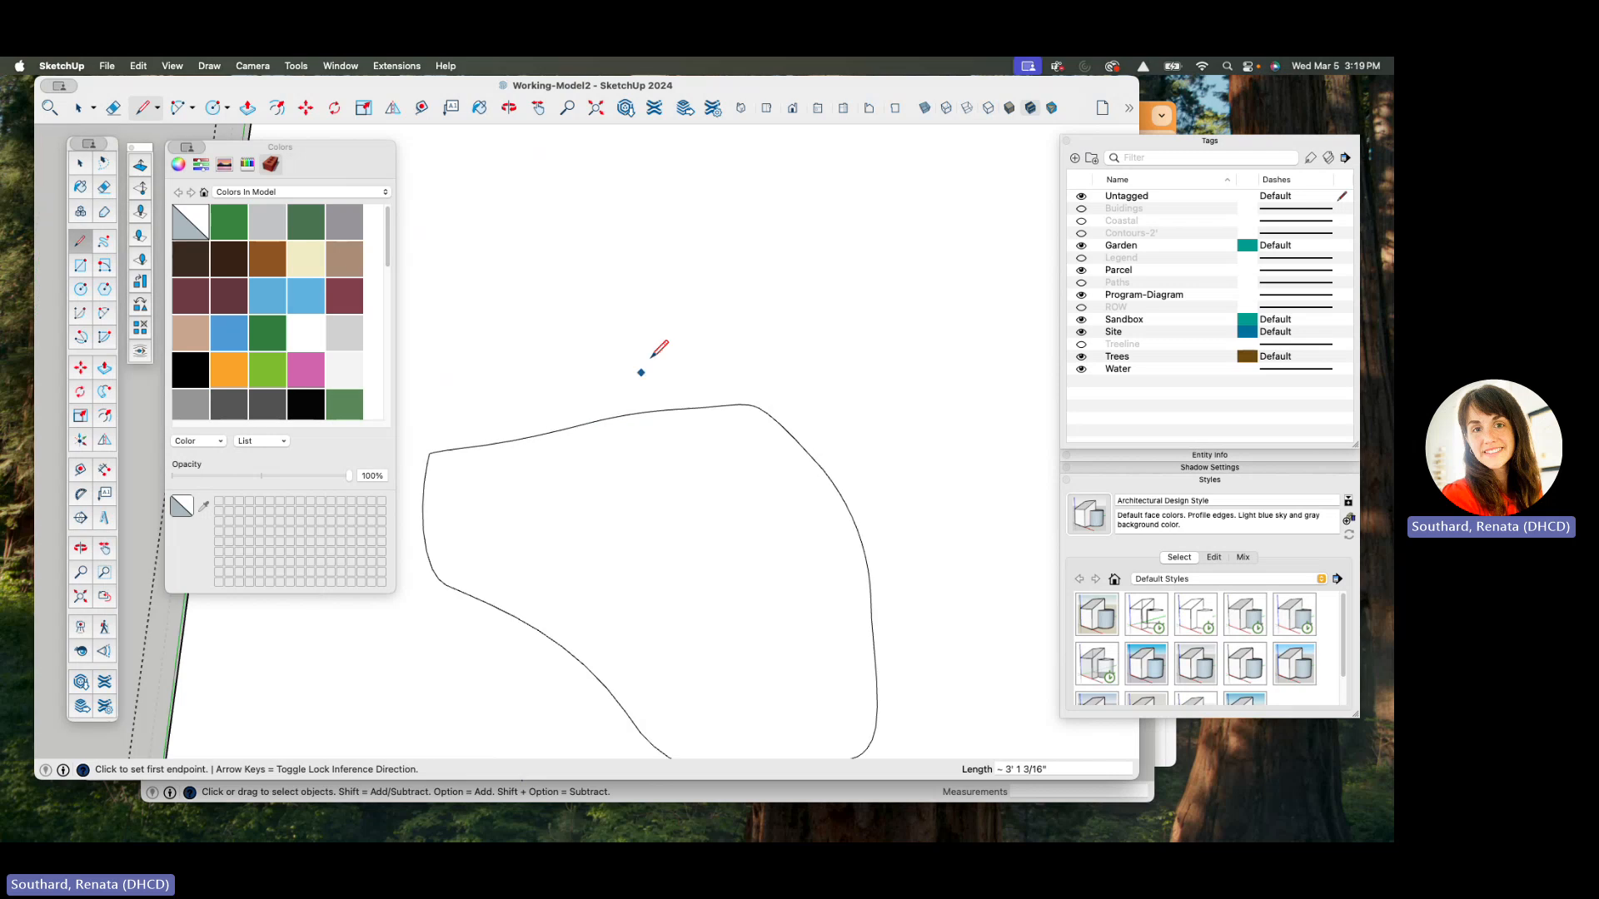
# - Fill the east freeform opening with a face by tracing a short line, about 4' long, over its upper edge
pyautogui.scroll(5, 908, 400)
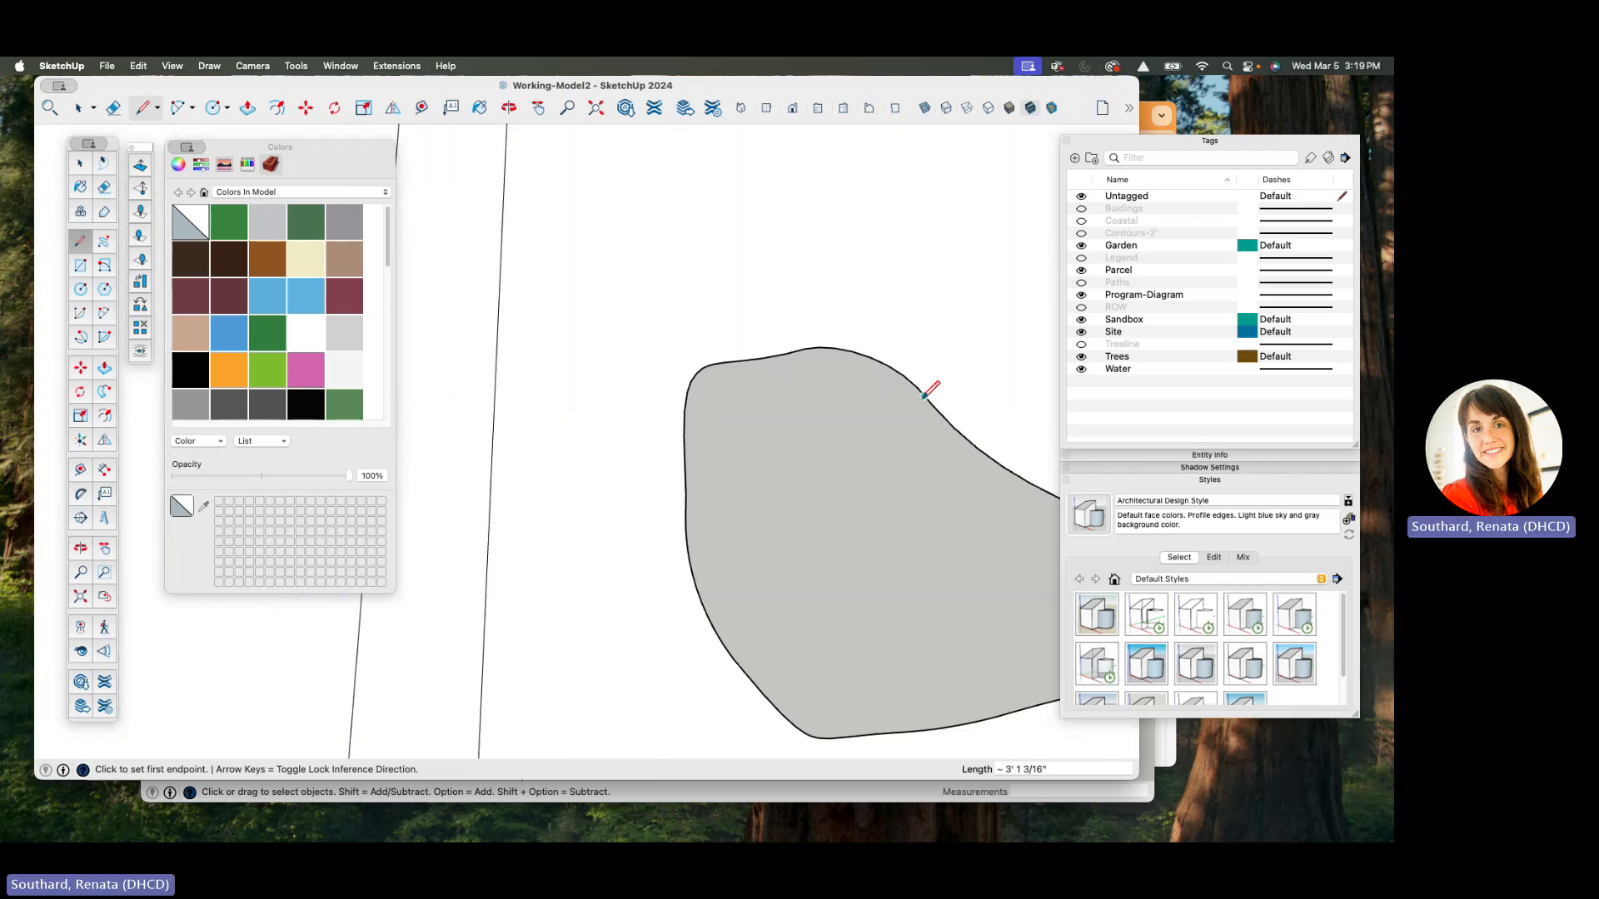
pyautogui.scroll(2, 933, 383)
pyautogui.click(914, 385)
pyautogui.scroll(2, 927, 387)
pyautogui.click(926, 385)
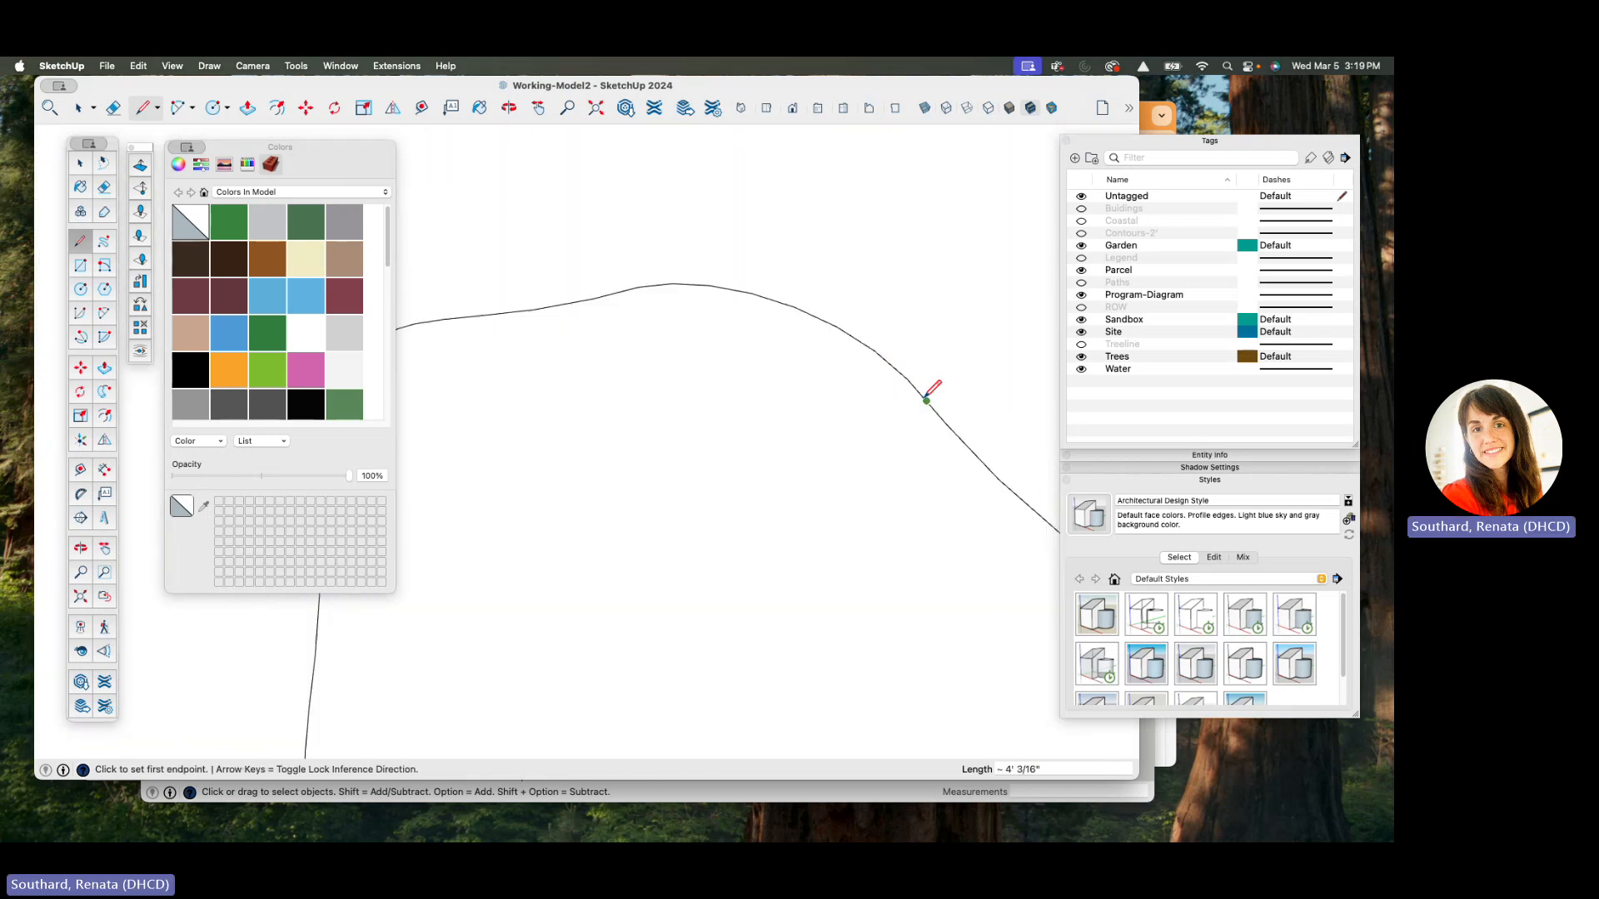
pyautogui.scroll(-4, 795, 350)
pyautogui.scroll(-6, 799, 350)
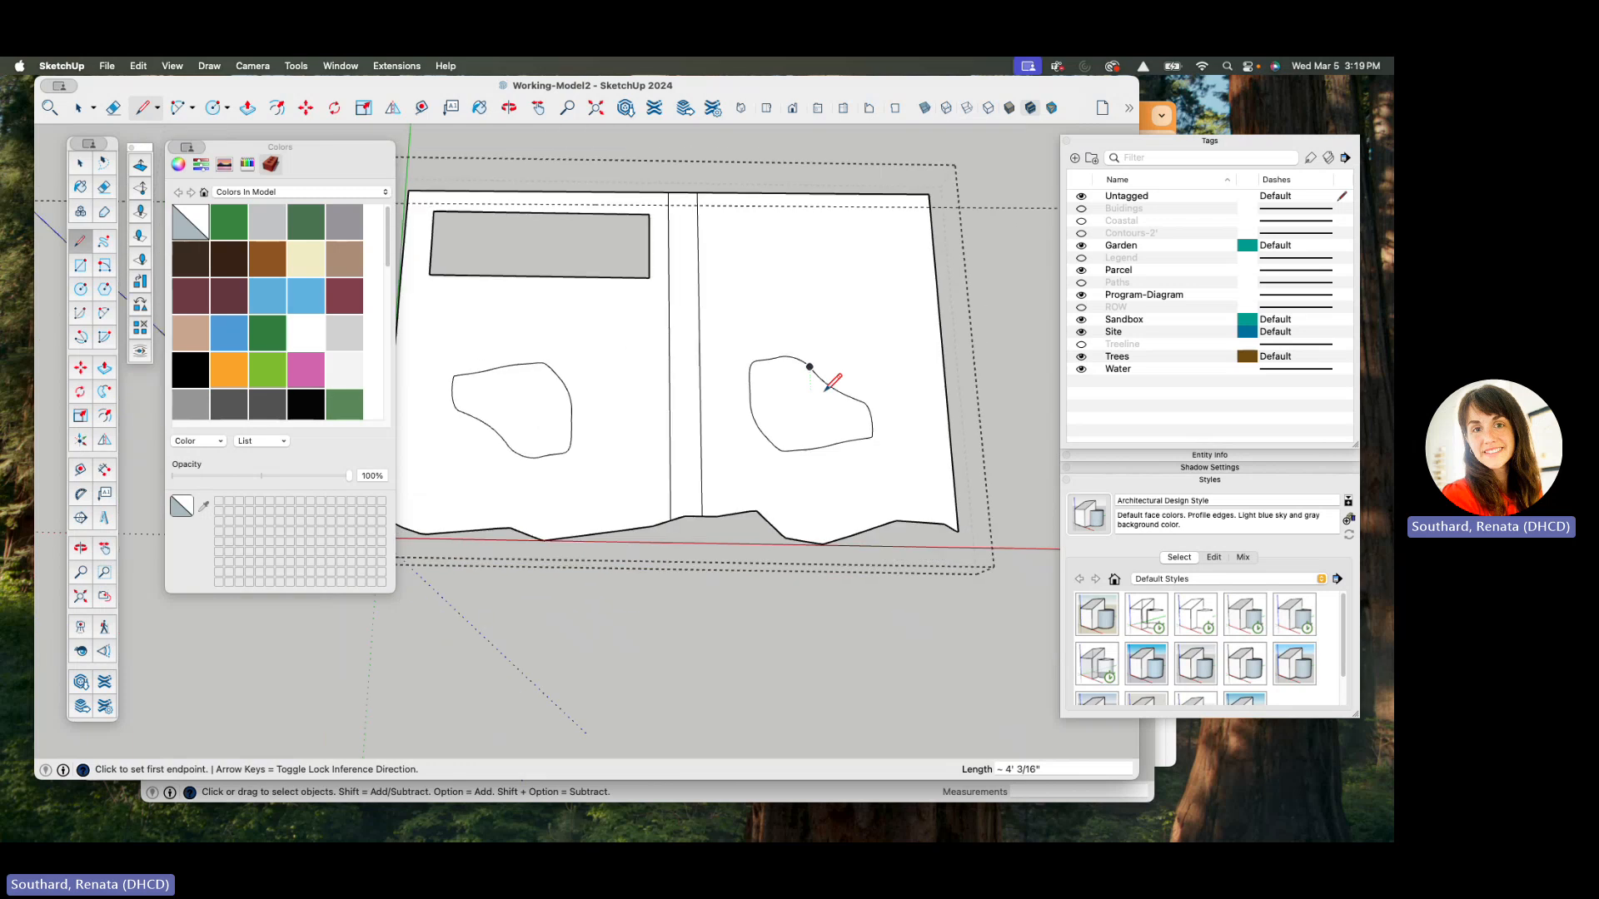
# - Try offsetting the west freeform face outward by about 34' 7", and undo the offset
pyautogui.press('space')
pyautogui.click(524, 410)
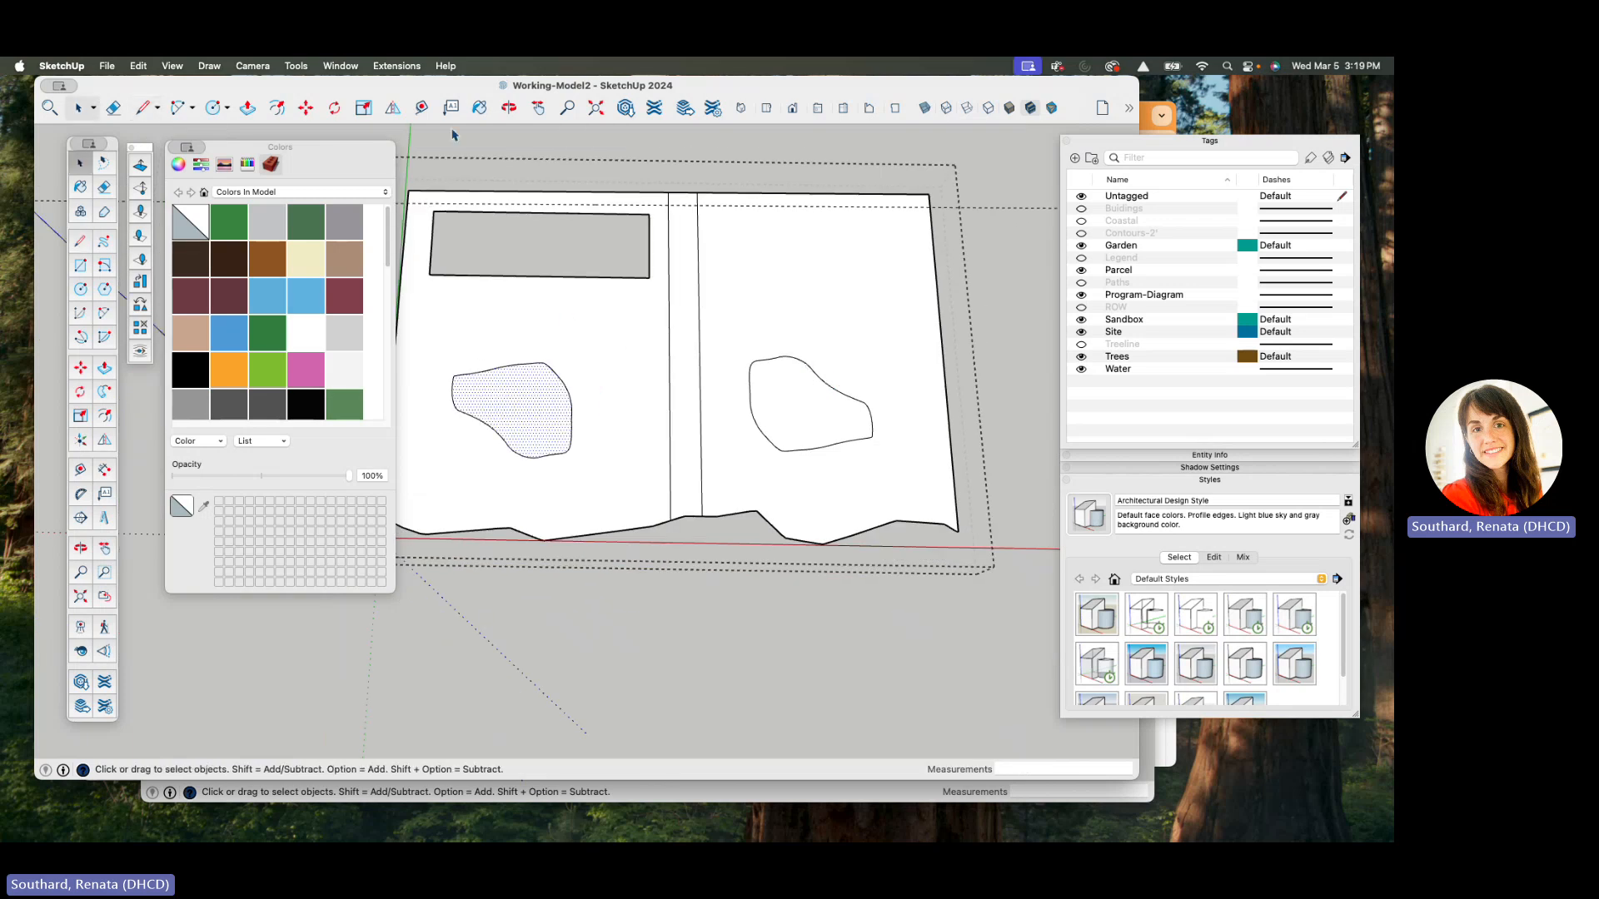
pyautogui.click(279, 108)
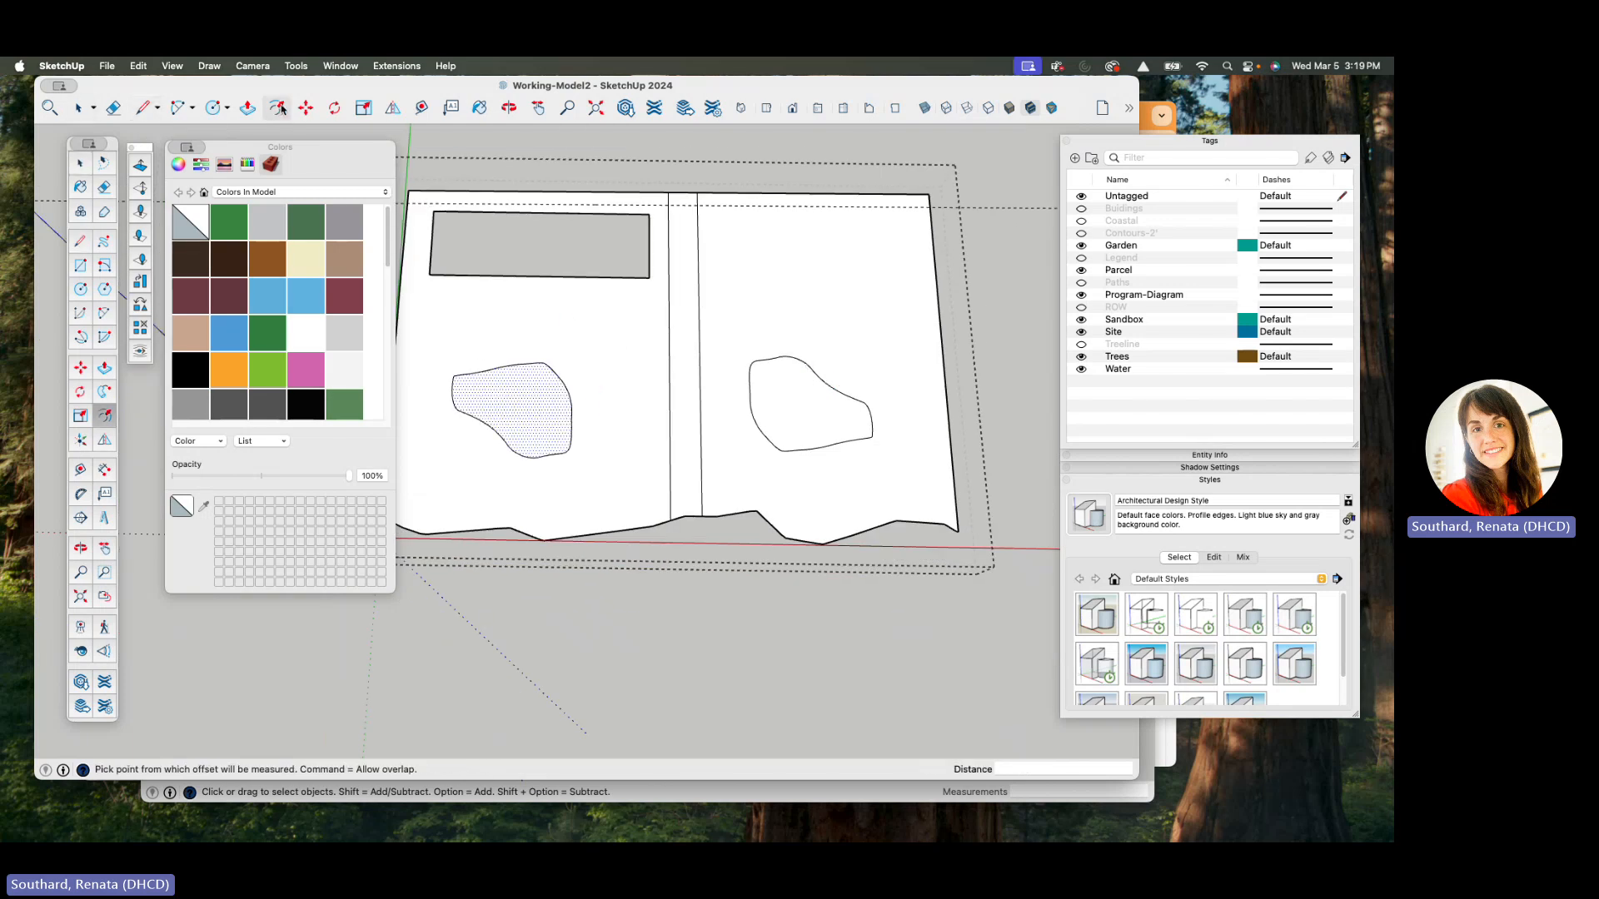
pyautogui.click(518, 387)
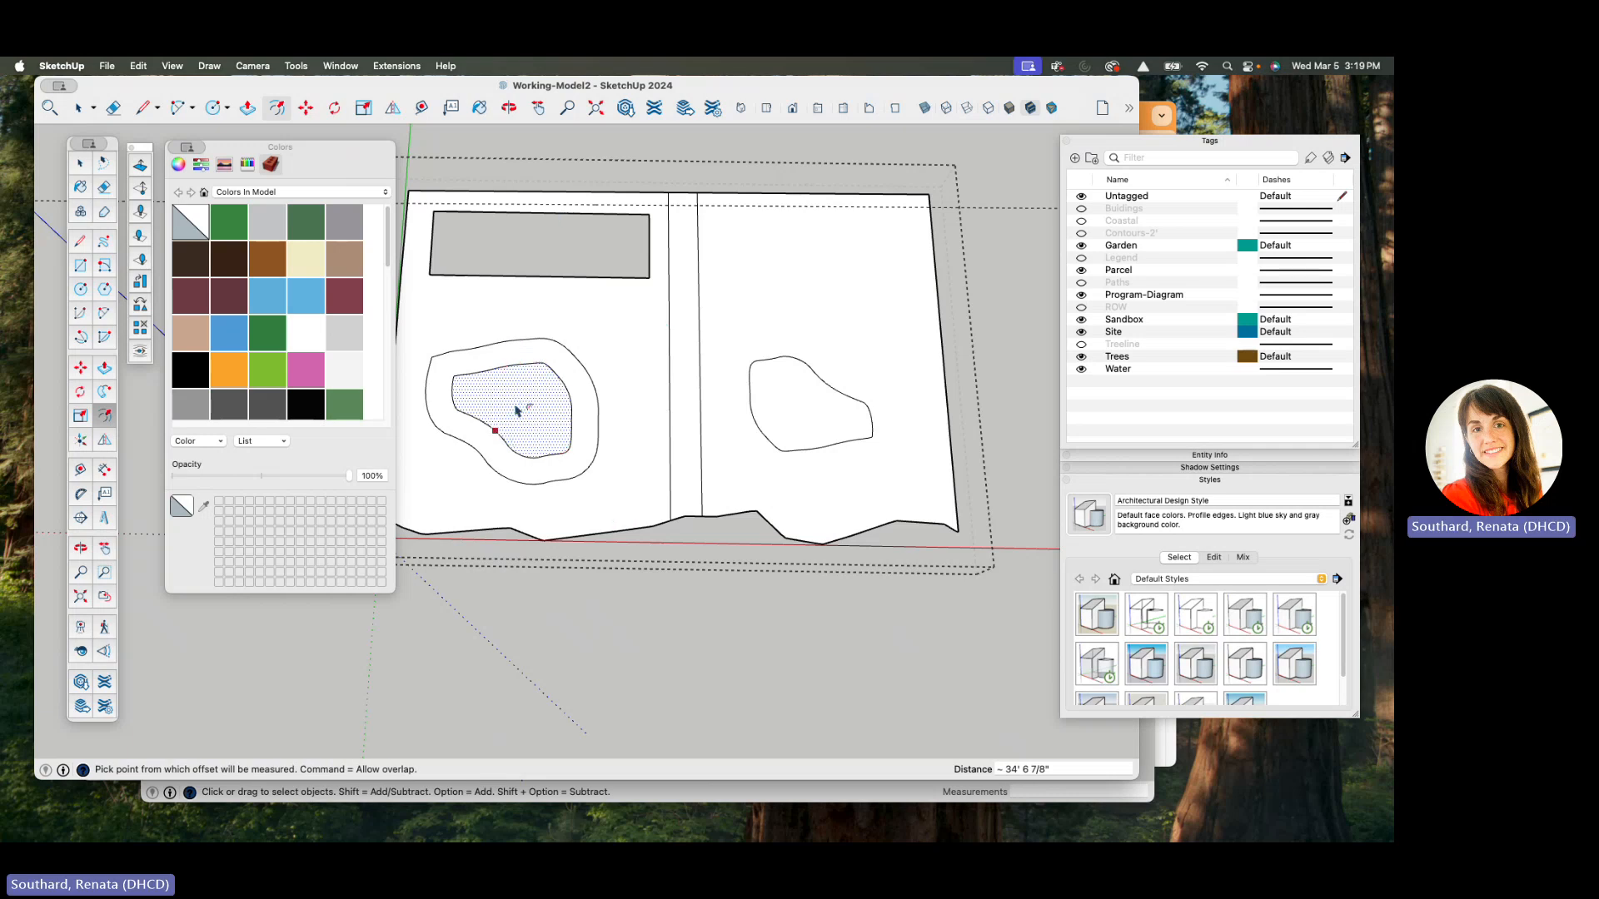
pyautogui.press('super+z')
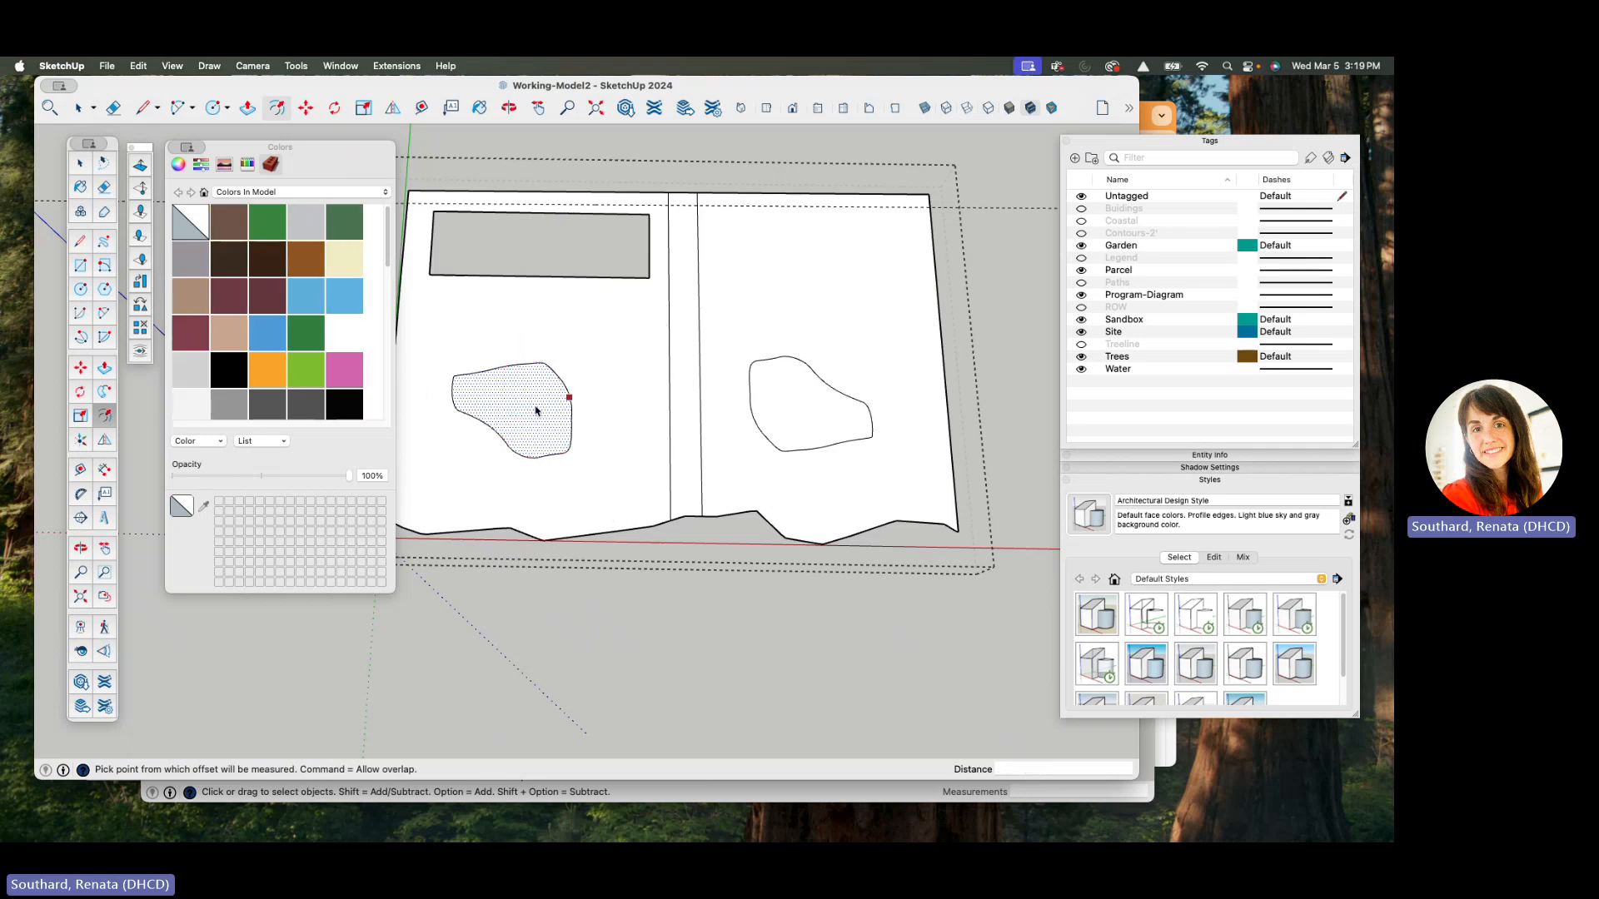
# - Offset the outlines of the west and east freeform faces outward by 20'
pyautogui.click(536, 410)
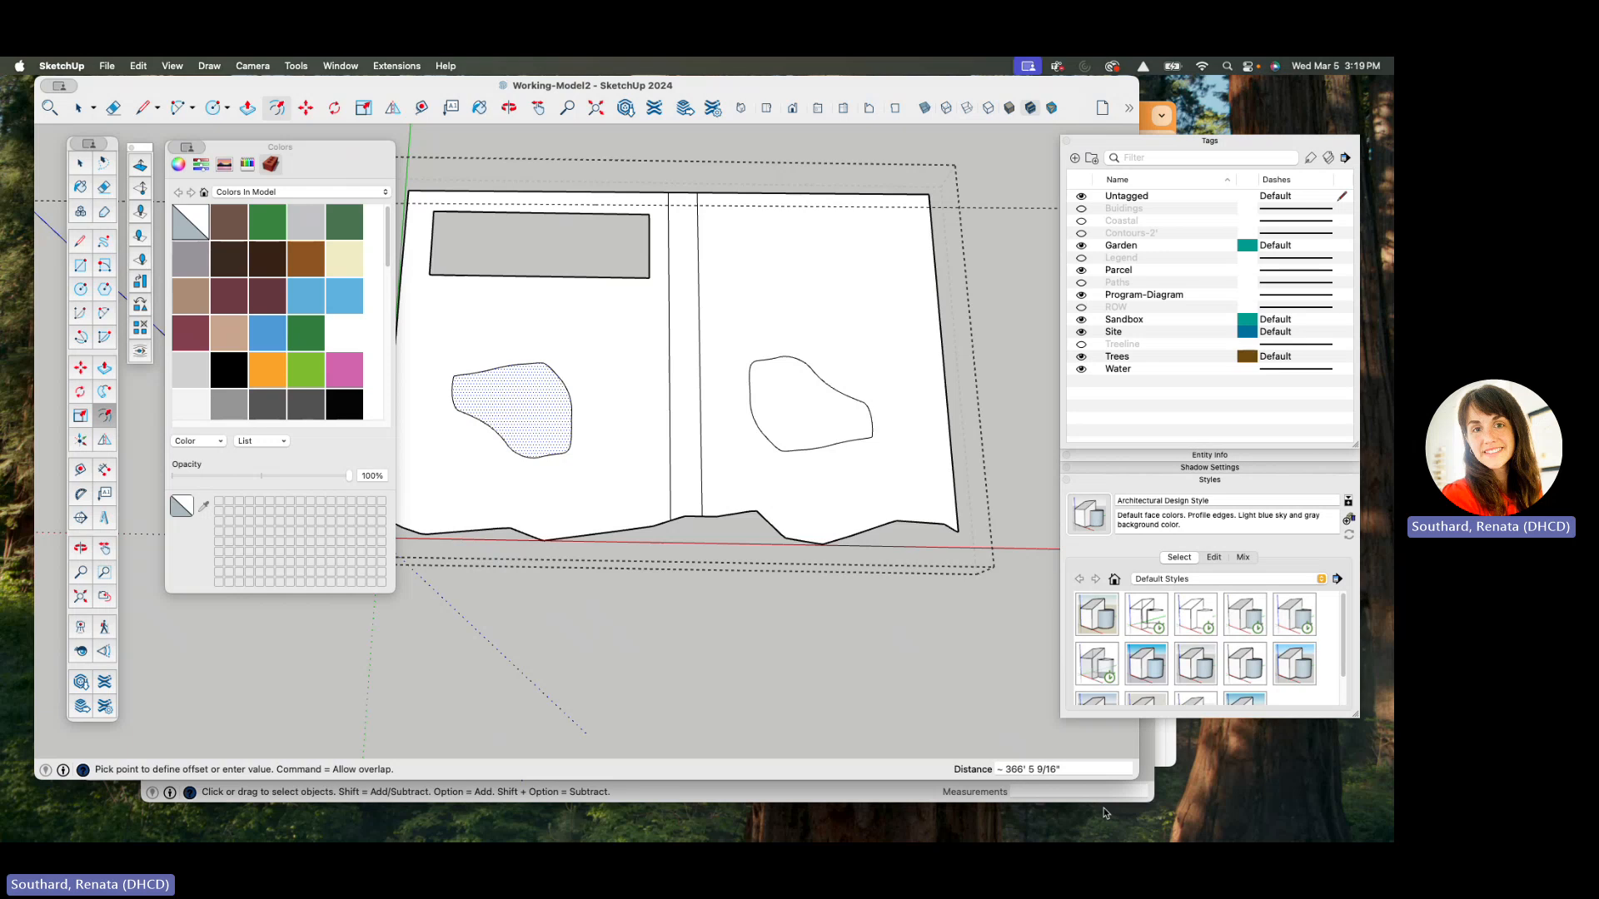
pyautogui.click(1080, 767)
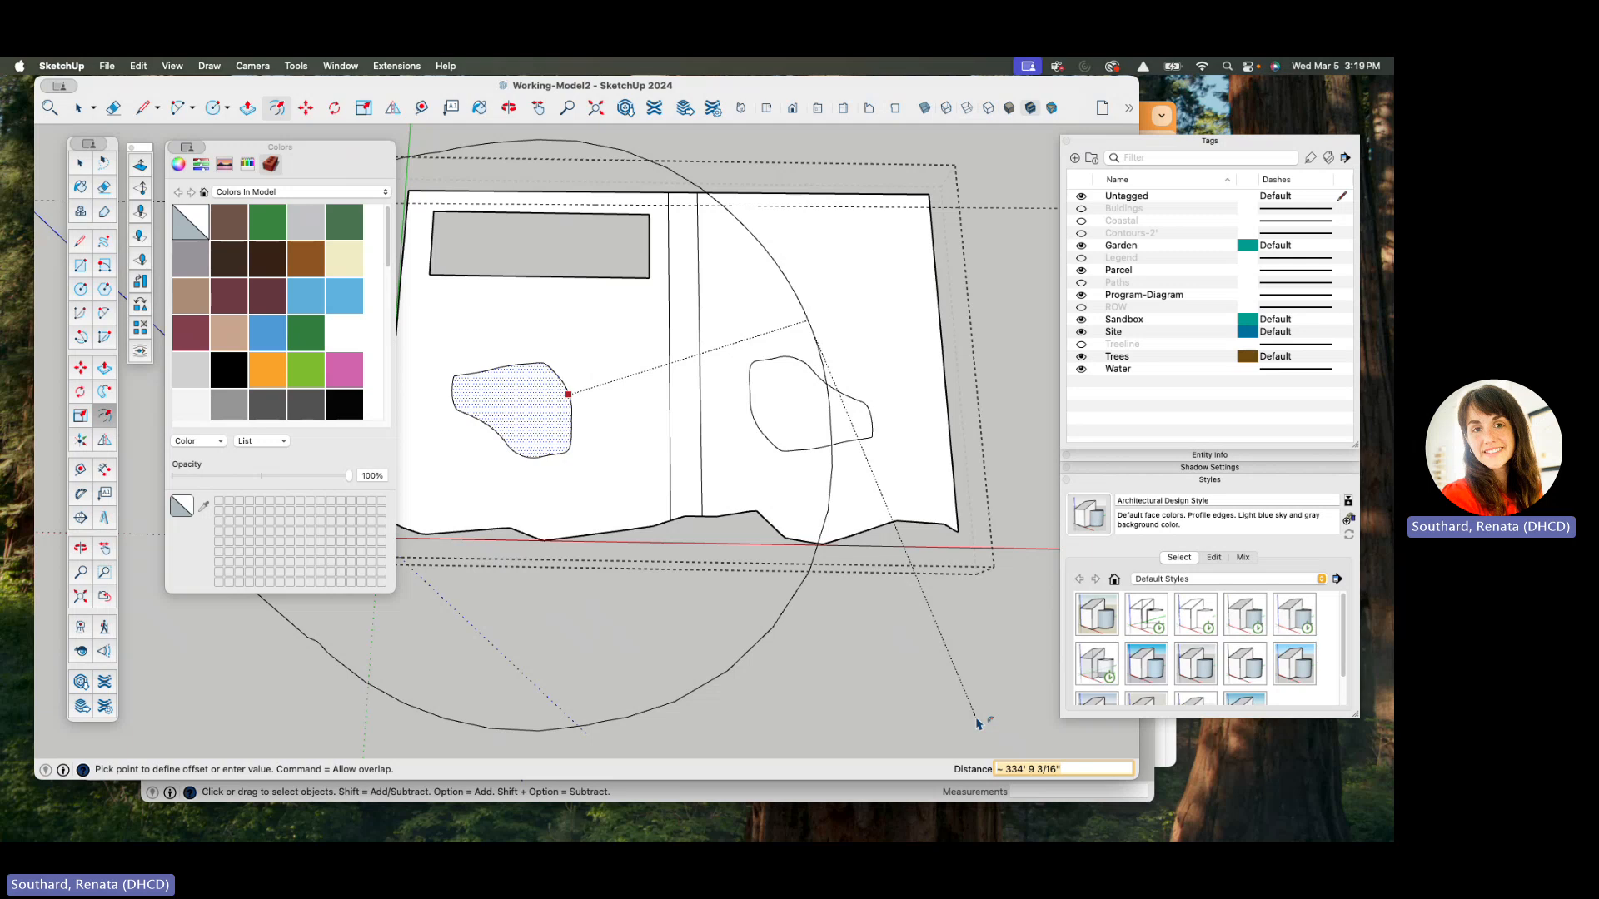
pyautogui.write("20'")
pyautogui.press('Return')
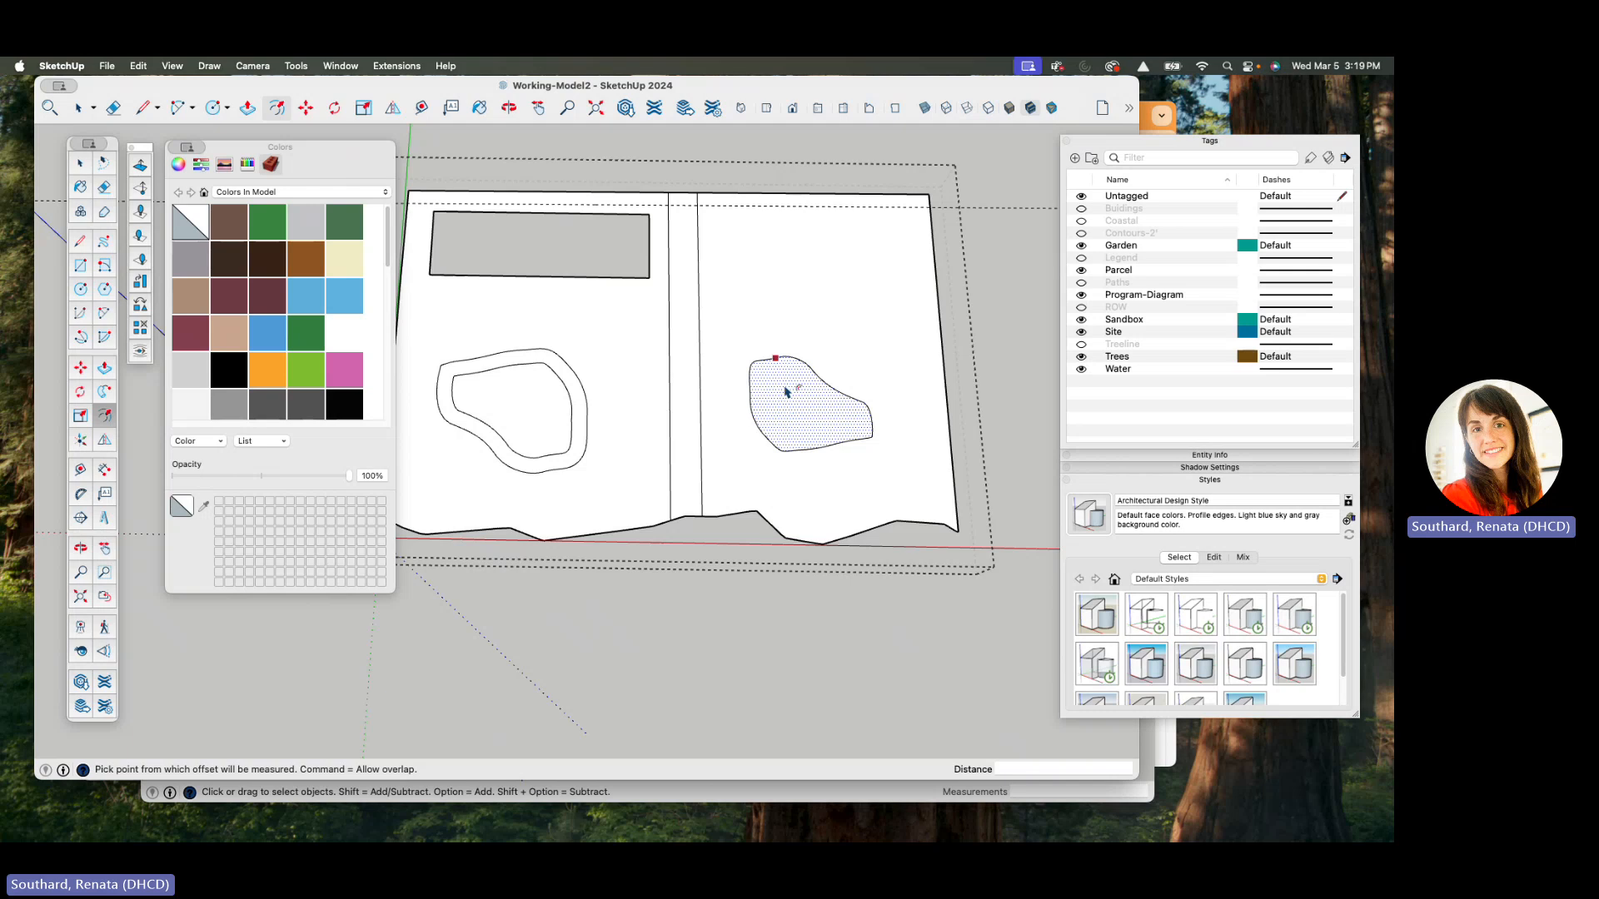
pyautogui.doubleClick(787, 394)
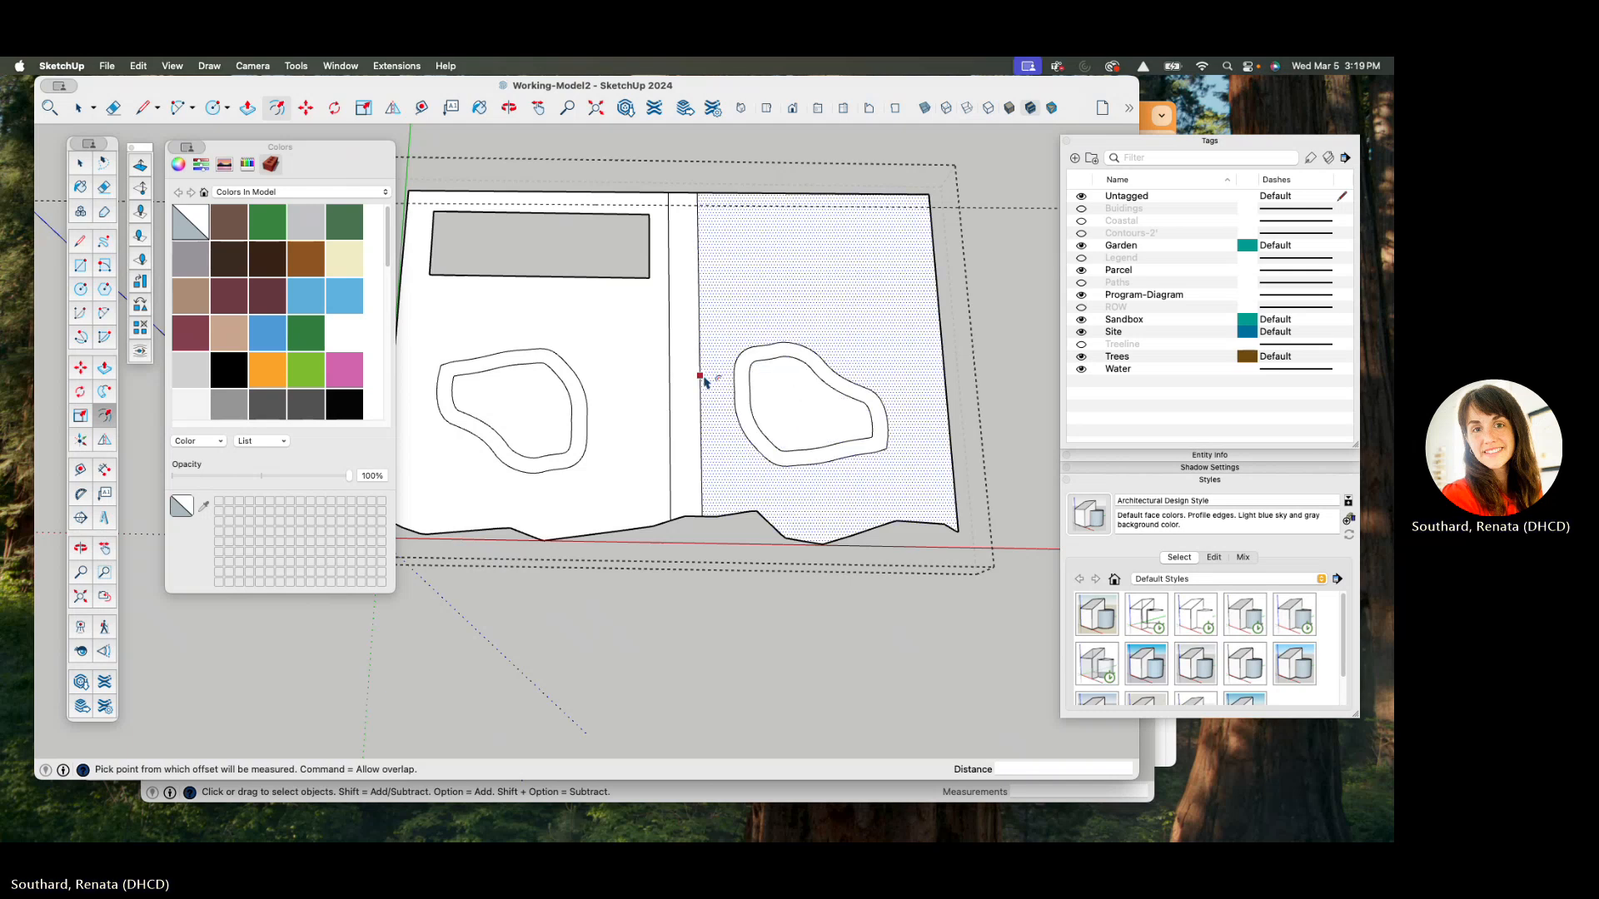
# - Draw an arc about 93' long from the site's west edge to the northwest corner of the west freeform band
pyautogui.scroll(3, 509, 370)
pyautogui.scroll(2, 510, 370)
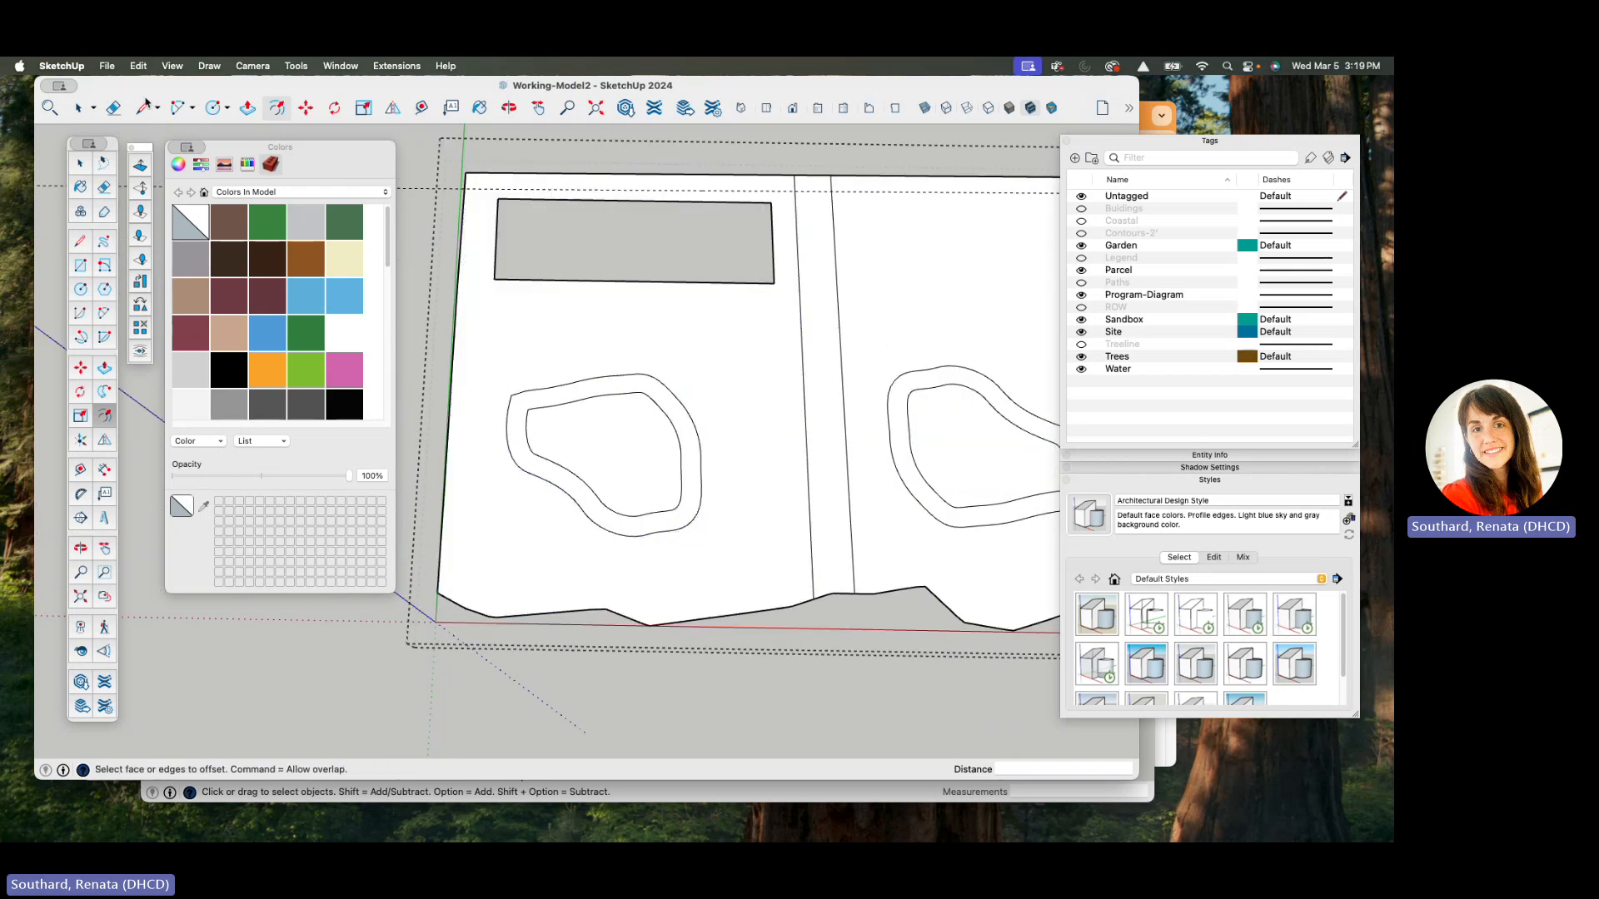
pyautogui.click(181, 107)
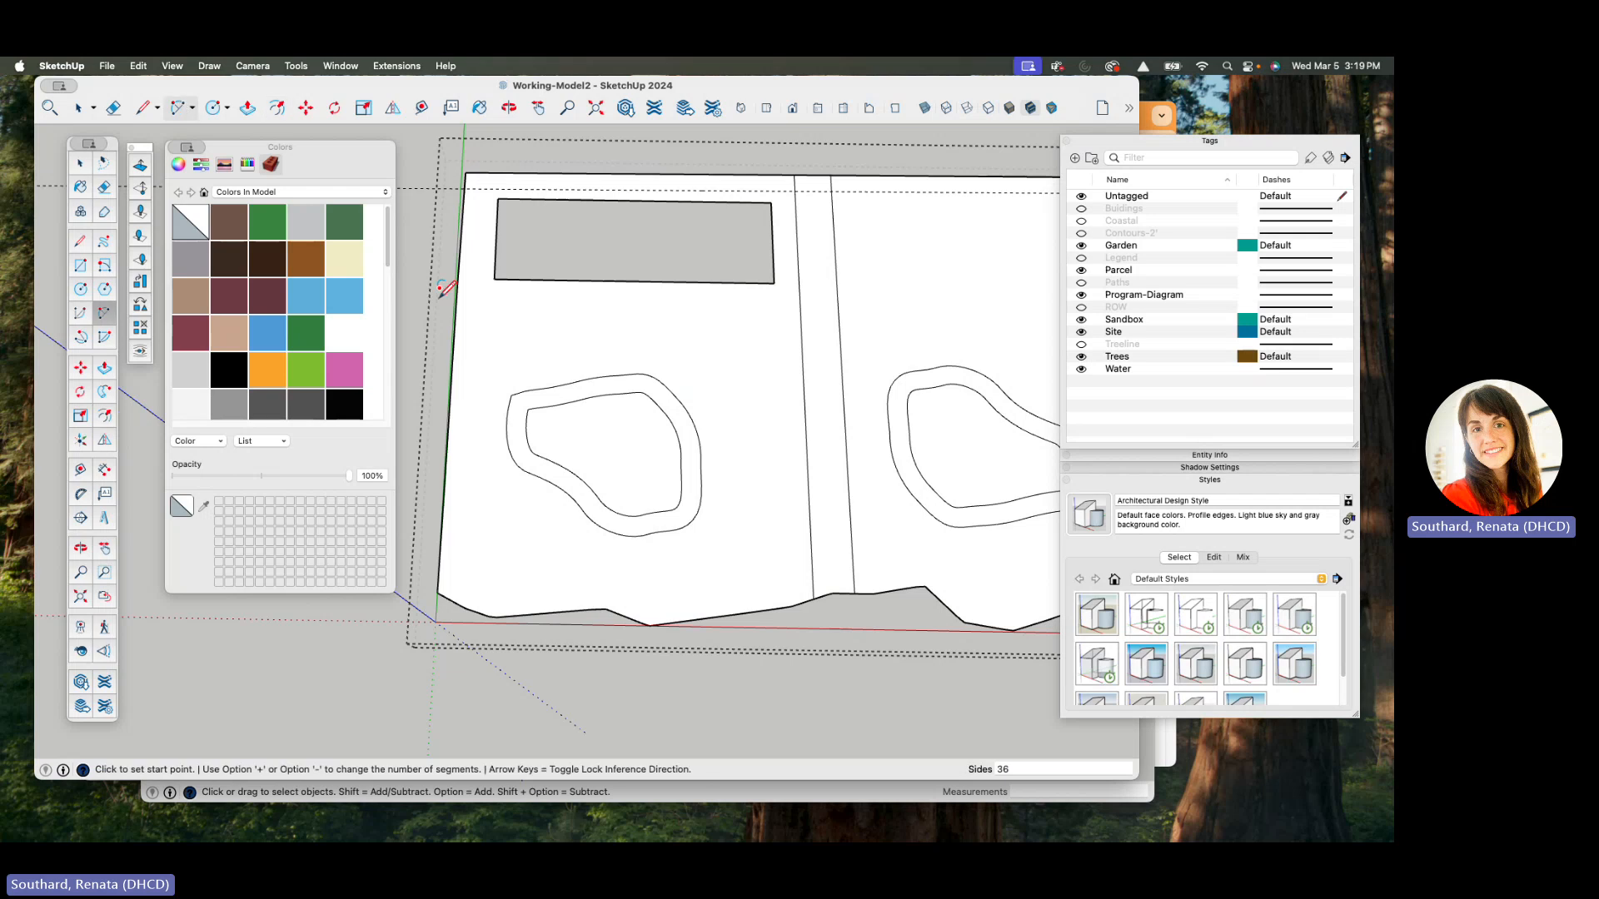
pyautogui.scroll(3, 464, 303)
pyautogui.scroll(-2, 478, 360)
pyautogui.scroll(-2, 472, 356)
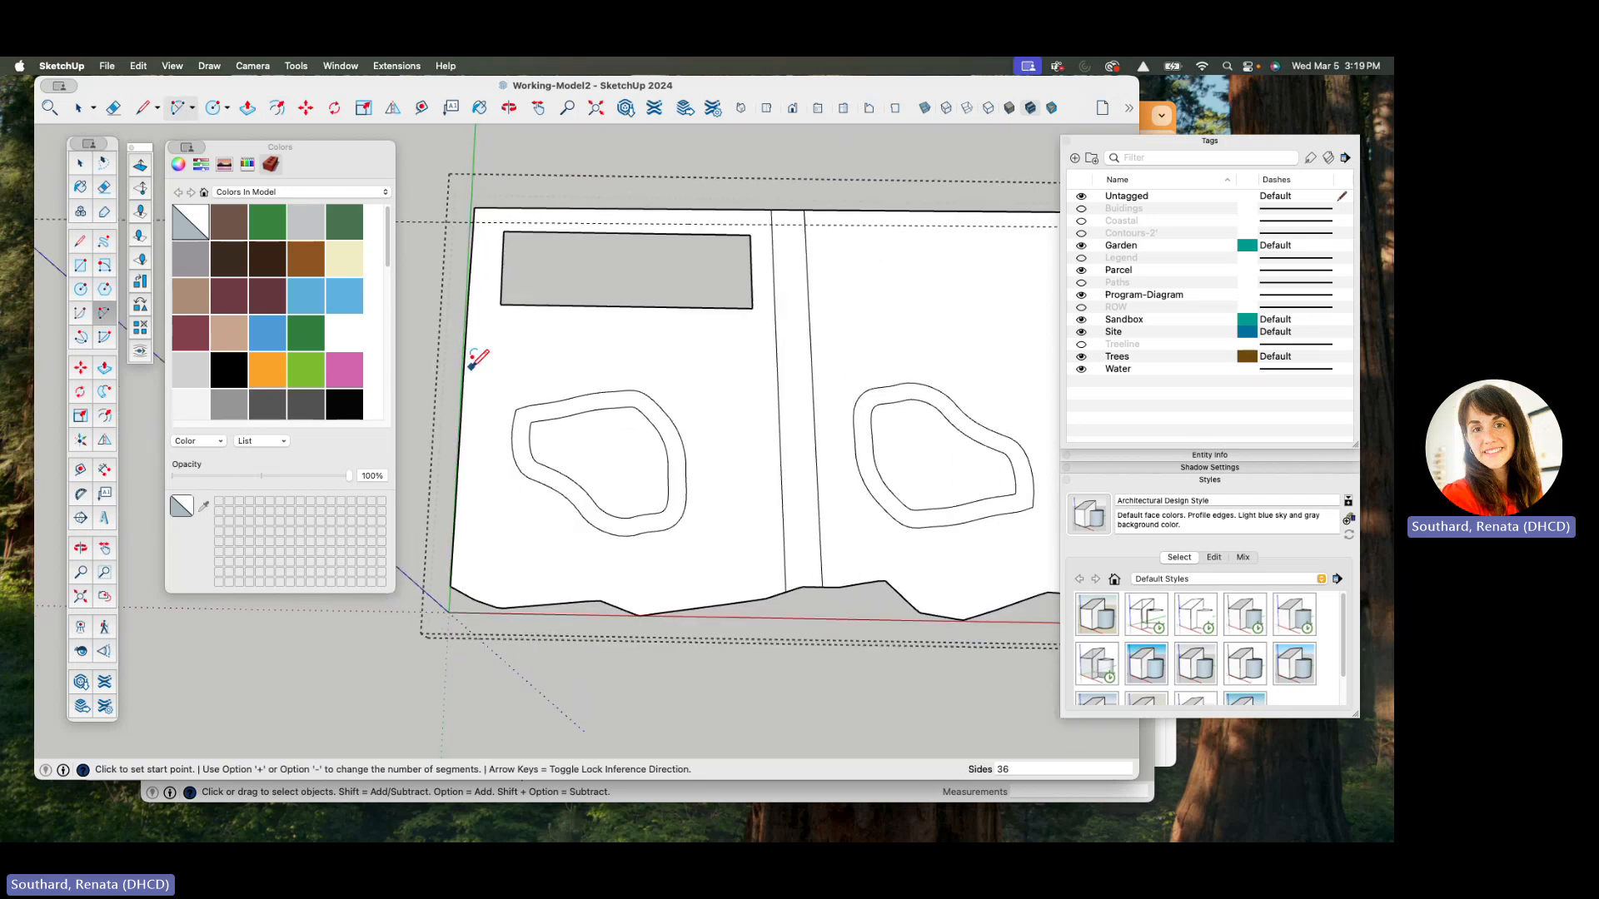
pyautogui.click(464, 348)
pyautogui.scroll(3, 522, 386)
pyautogui.scroll(2, 540, 399)
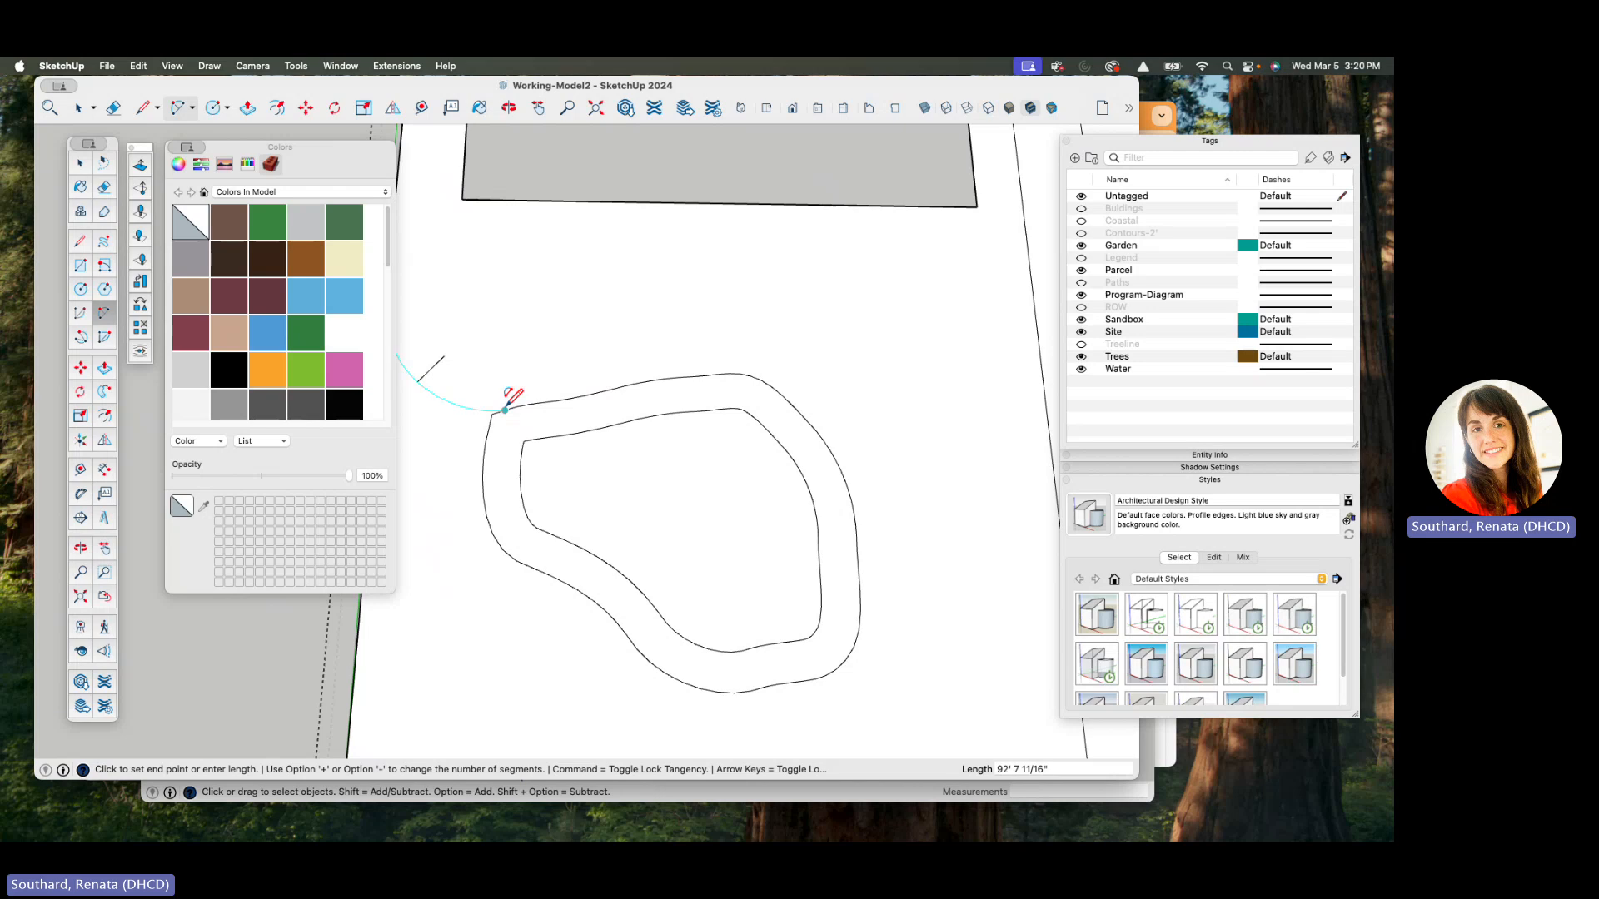
pyautogui.click(504, 409)
pyautogui.scroll(-2, 542, 372)
# - Try drawing a second arc, bulging about 6', from the west band's inner outline to the site's west edge, and undo it
pyautogui.scroll(2, 467, 363)
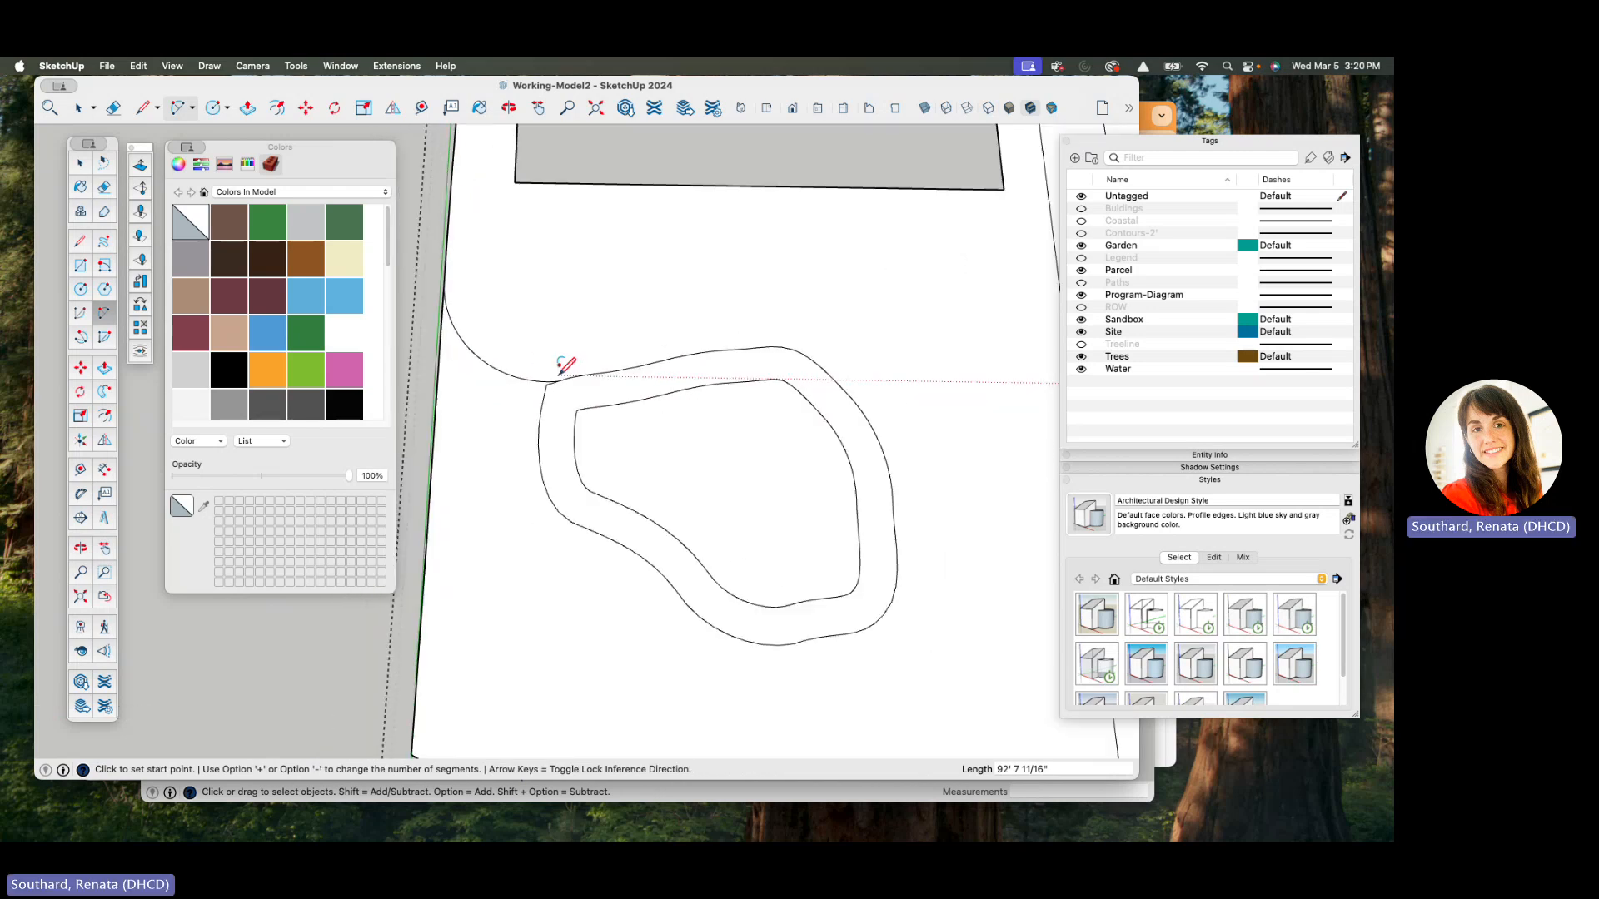
pyautogui.scroll(2, 476, 377)
pyautogui.click(610, 464)
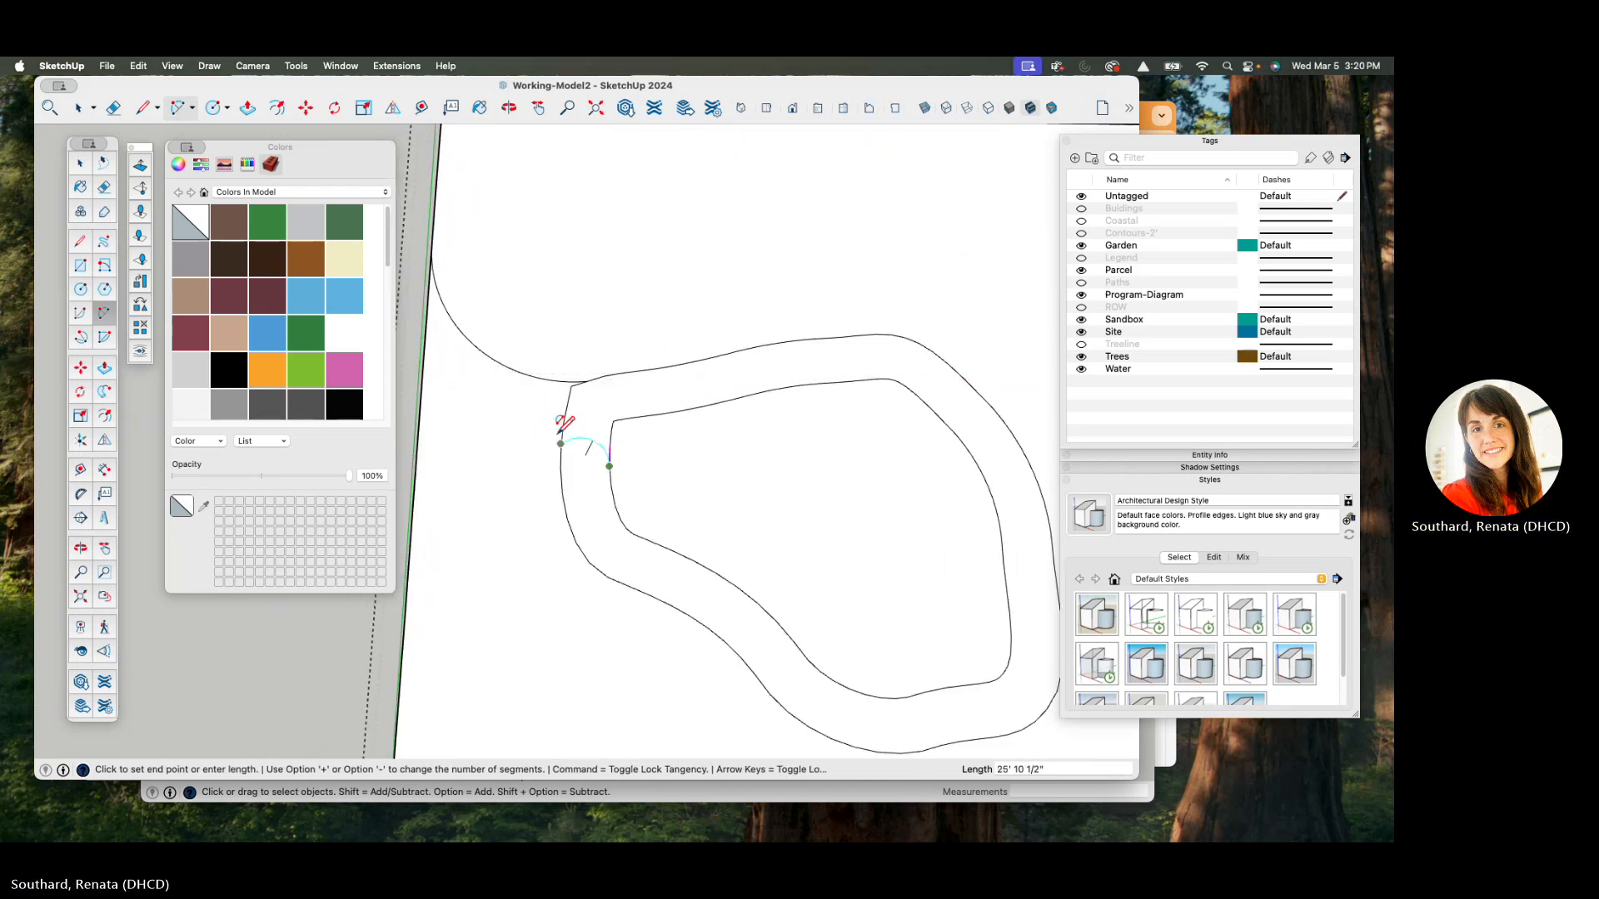
pyautogui.click(429, 340)
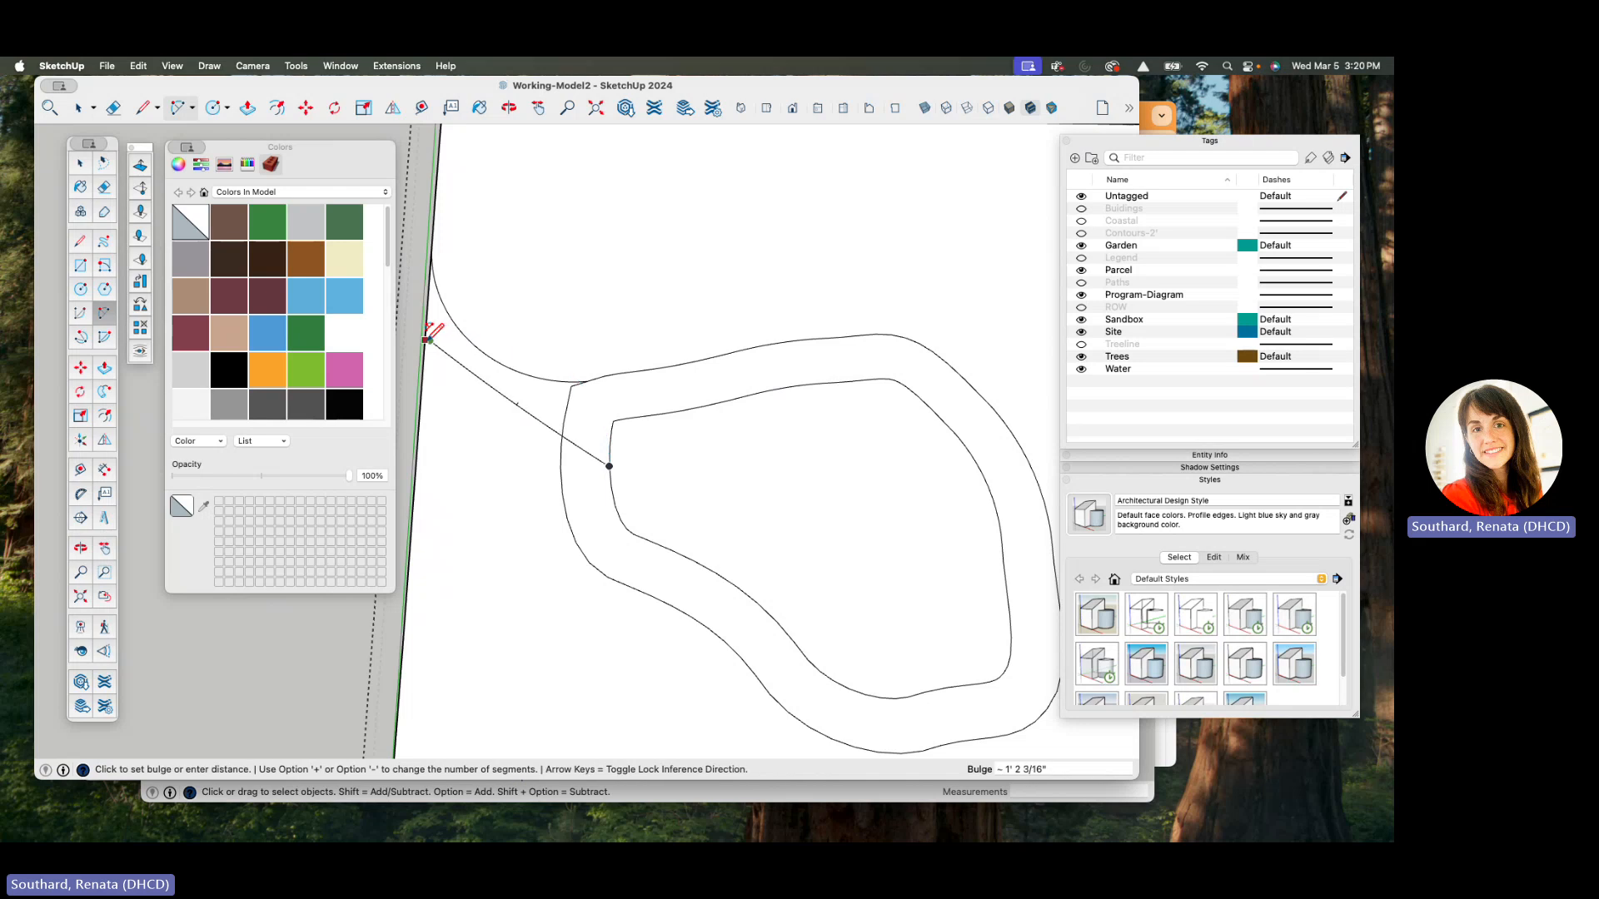
pyautogui.click(409, 367)
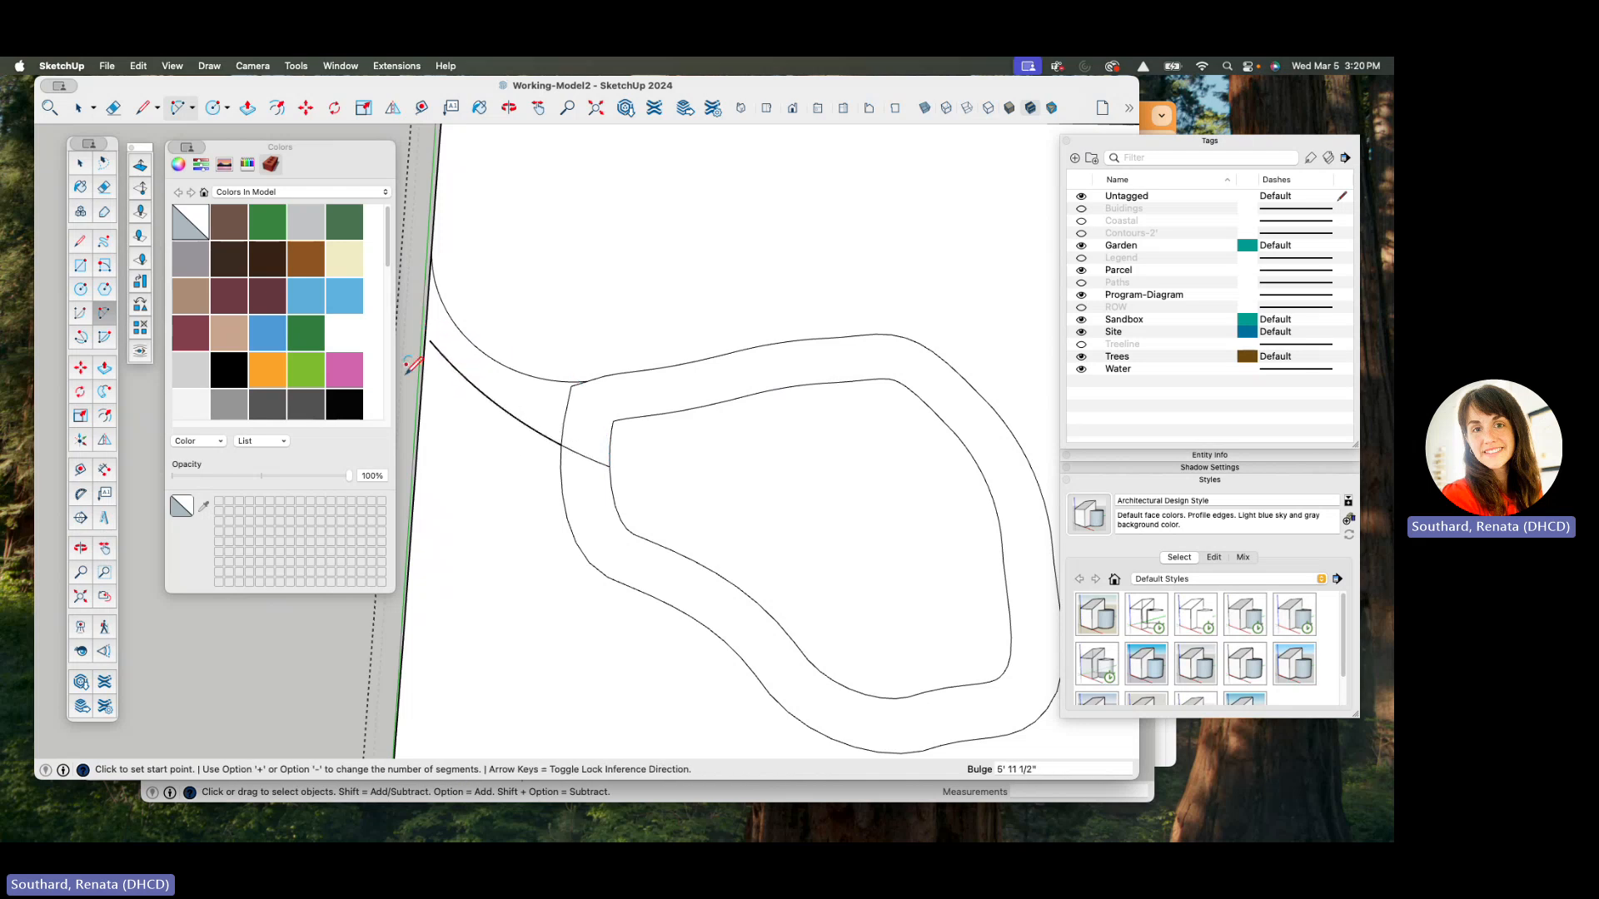
pyautogui.scroll(3, 410, 367)
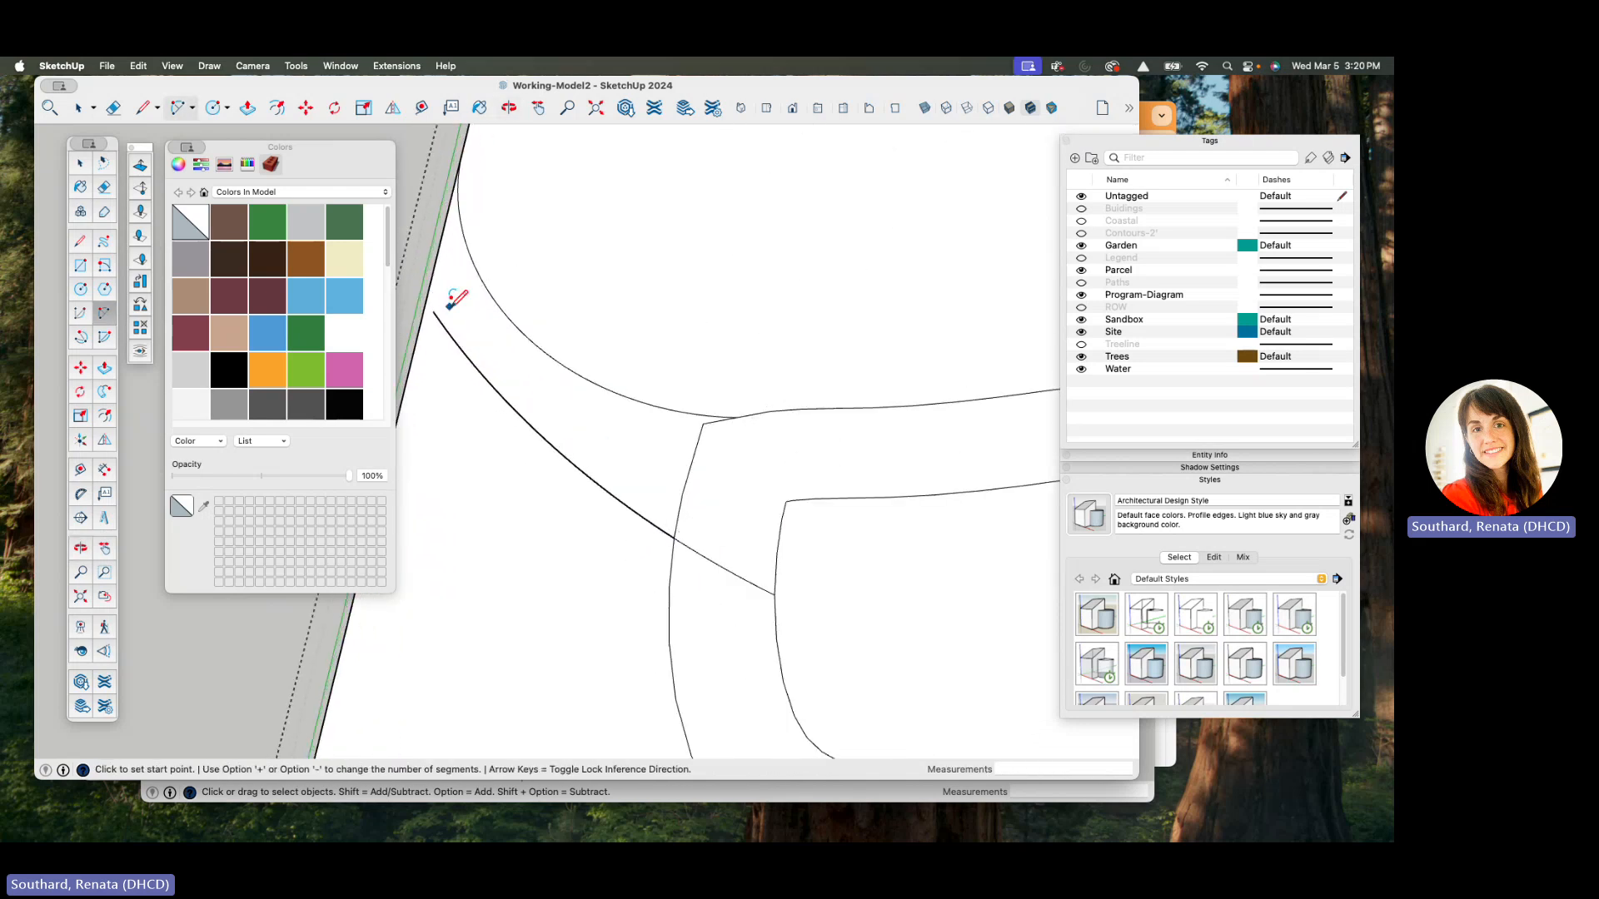
pyautogui.click(460, 362)
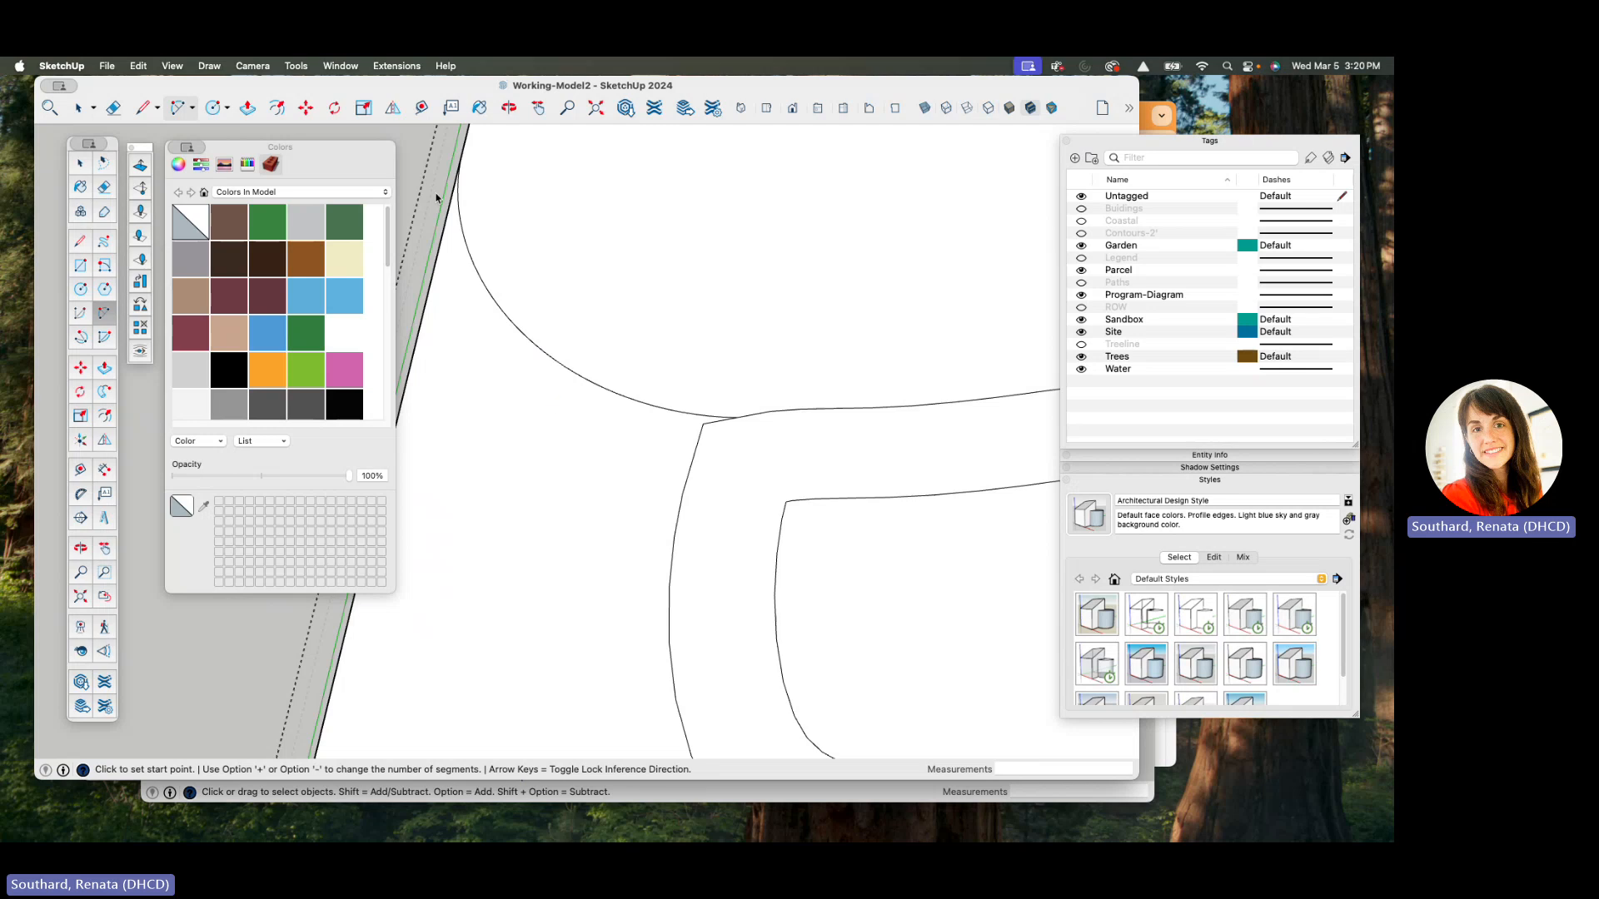
# - Erase the arc between the site's west edge and the west freeform band
pyautogui.scroll(-3, 488, 264)
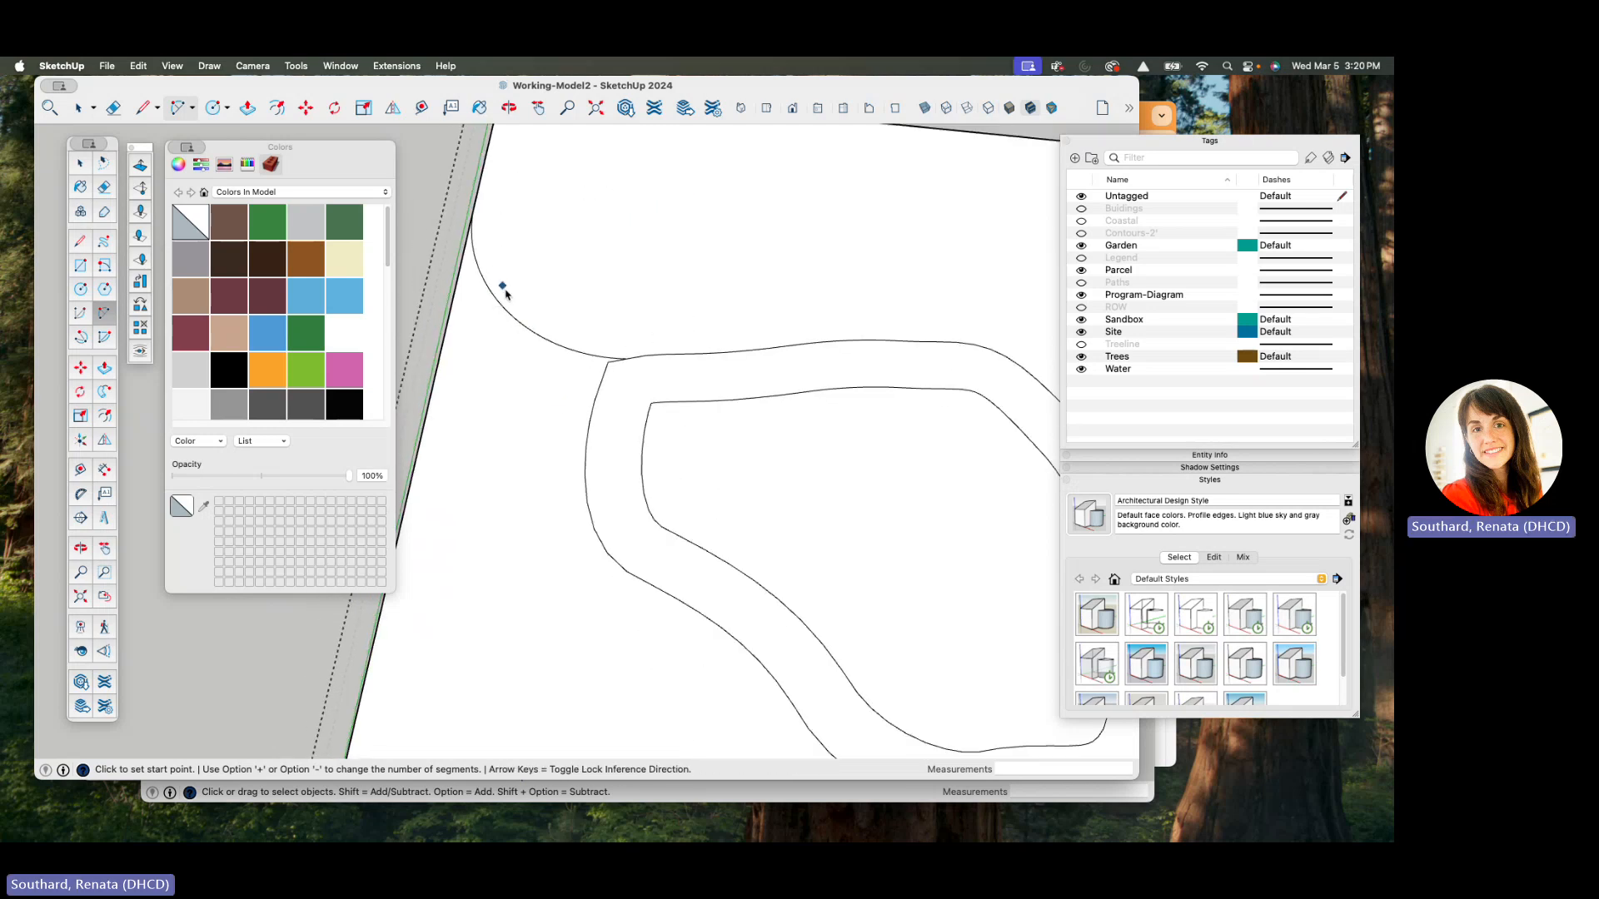
pyautogui.press('e')
pyautogui.click(563, 348)
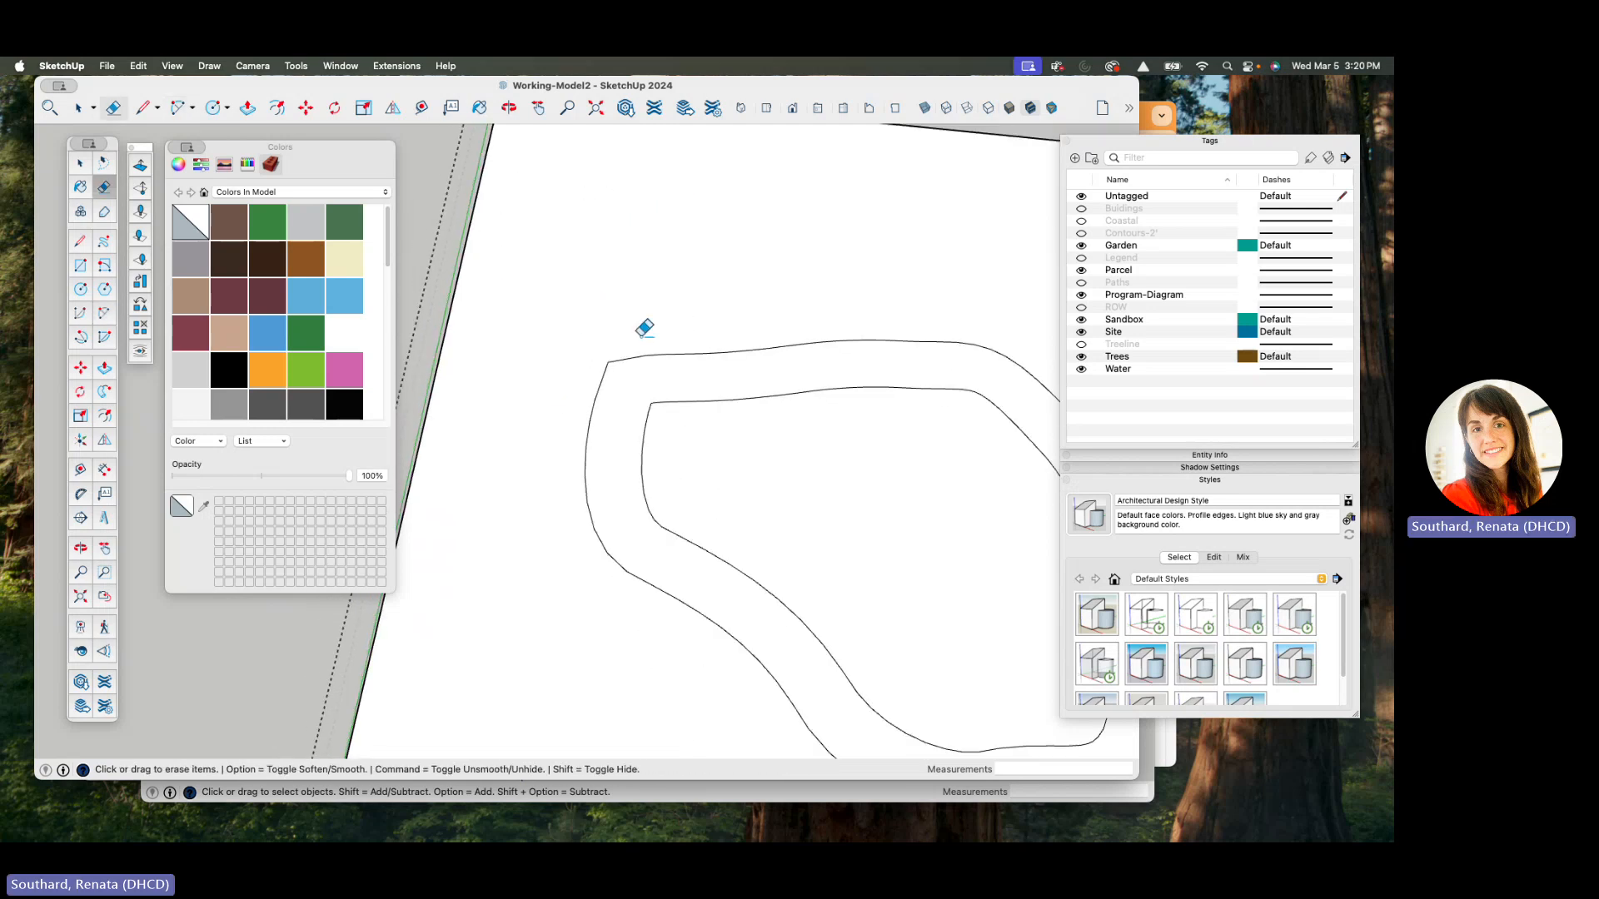
# - Draw an arc about 104' long from the site's west edge to the upper outer outline of the west freeform band
pyautogui.press('a')
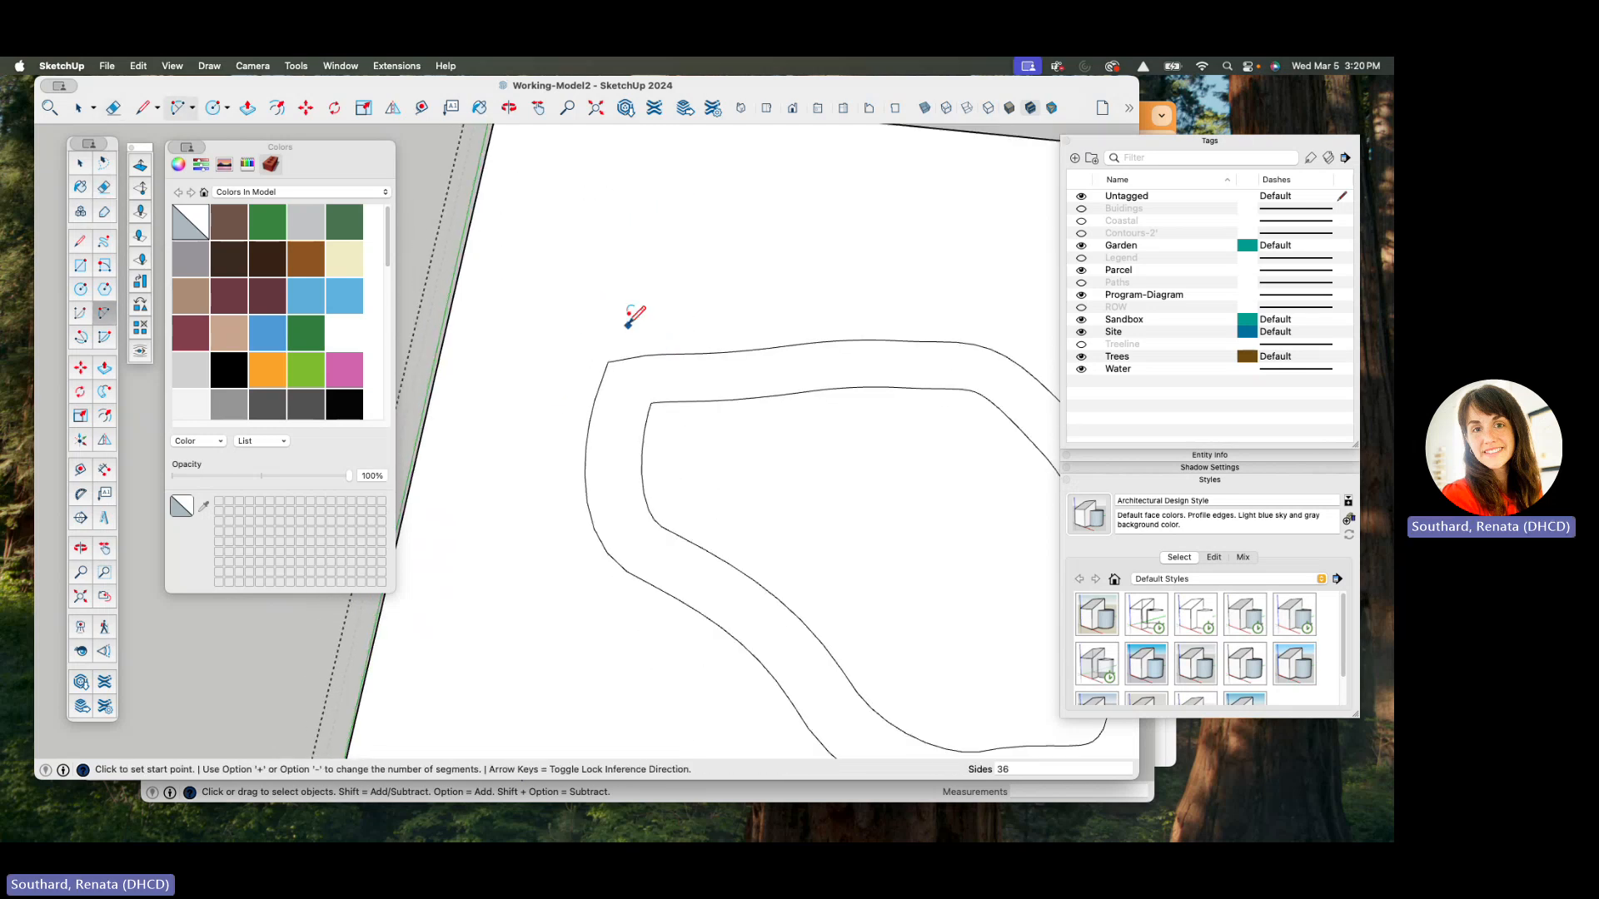
pyautogui.click(481, 197)
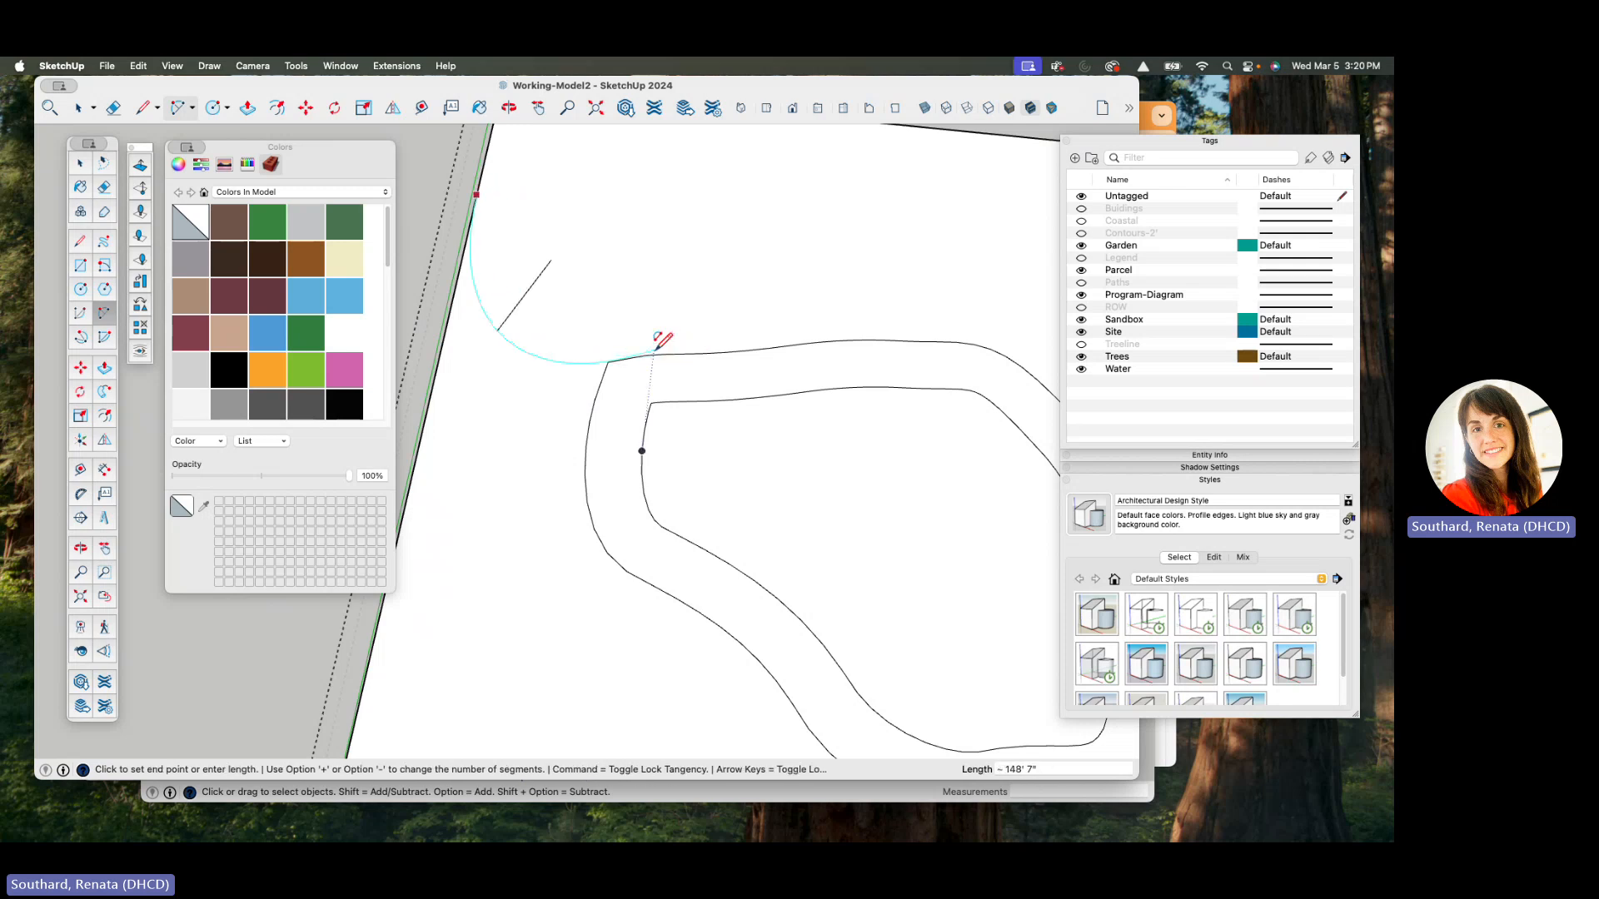
pyautogui.scroll(2, 650, 353)
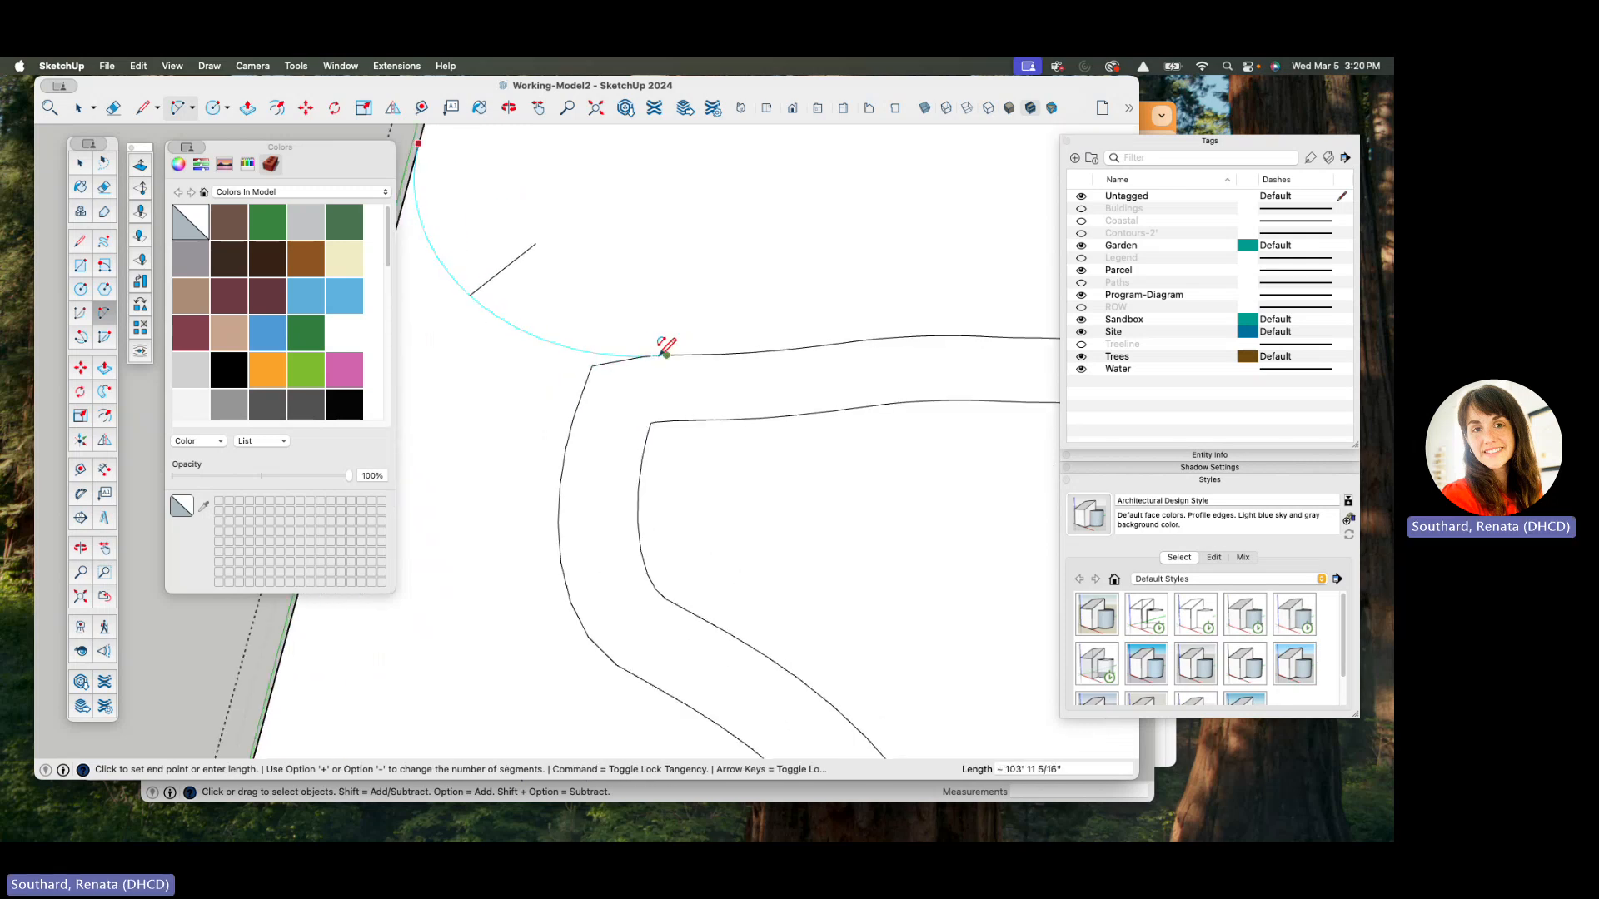
pyautogui.click(656, 355)
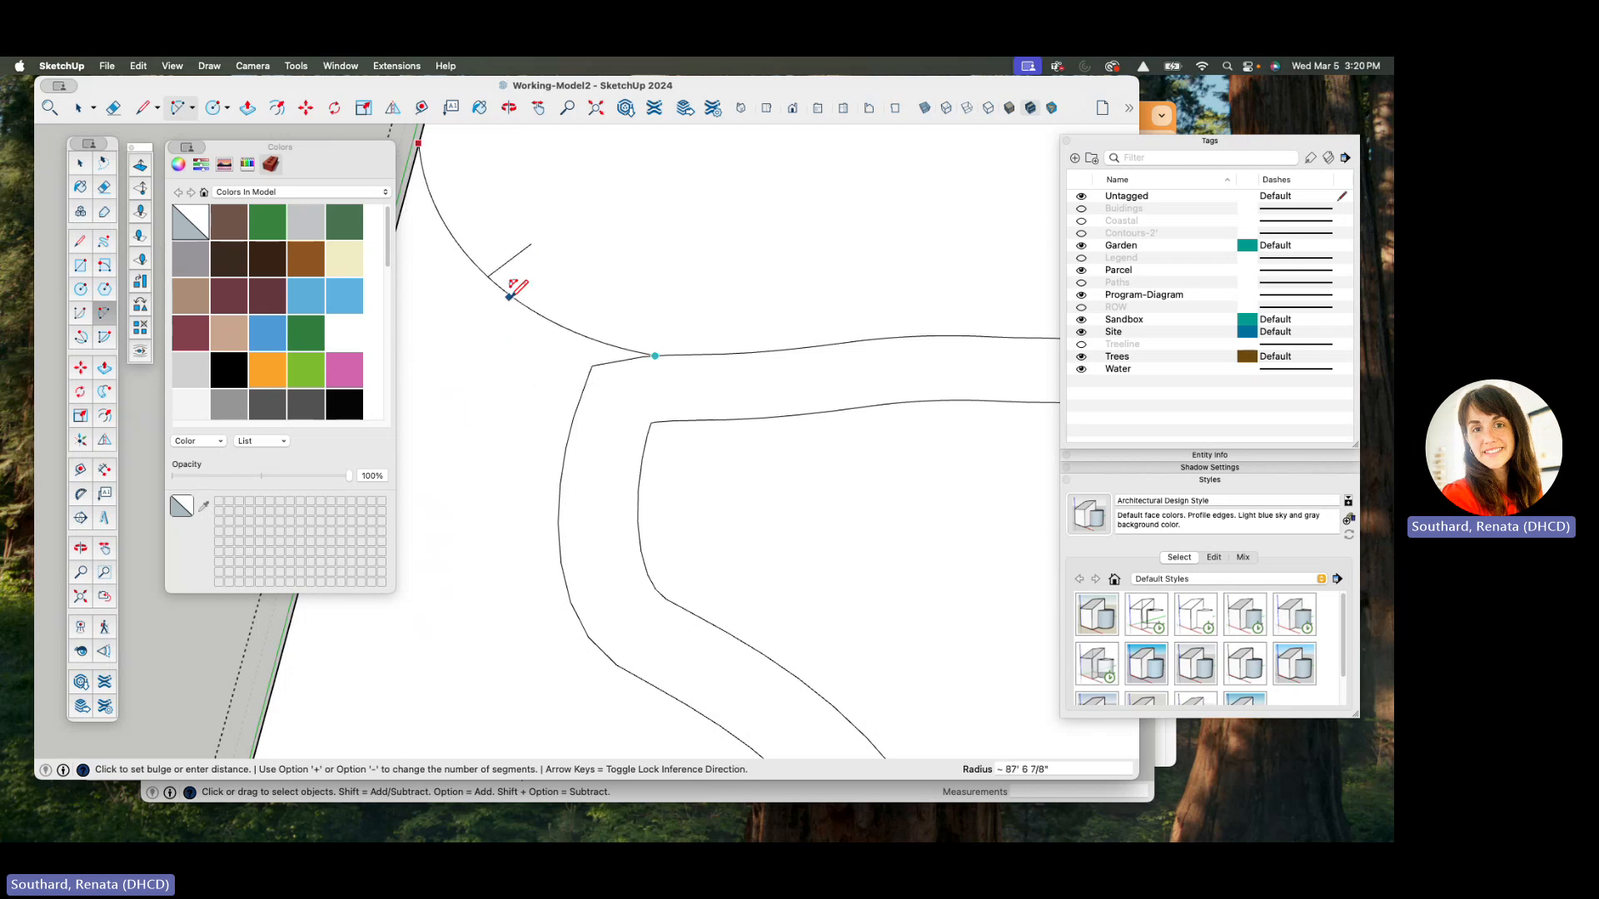
pyautogui.click(519, 288)
# - Draw a second path arc, bulging about 7', from the west band's inner corner to the site's west edge
pyautogui.moveTo(529, 331); pyautogui.dragTo(794, 232, button='middle')
pyautogui.scroll(-8, 722, 420)
pyautogui.moveTo(723, 420); pyautogui.dragTo(695, 64, button='middle')
pyautogui.moveTo(759, 426); pyautogui.dragTo(747, 653, button='middle')
pyautogui.moveTo(689, 472); pyautogui.dragTo(786, 515, button='middle')
pyautogui.scroll(5, 695, 429)
pyautogui.moveTo(700, 419); pyautogui.dragTo(703, 453, button='middle')
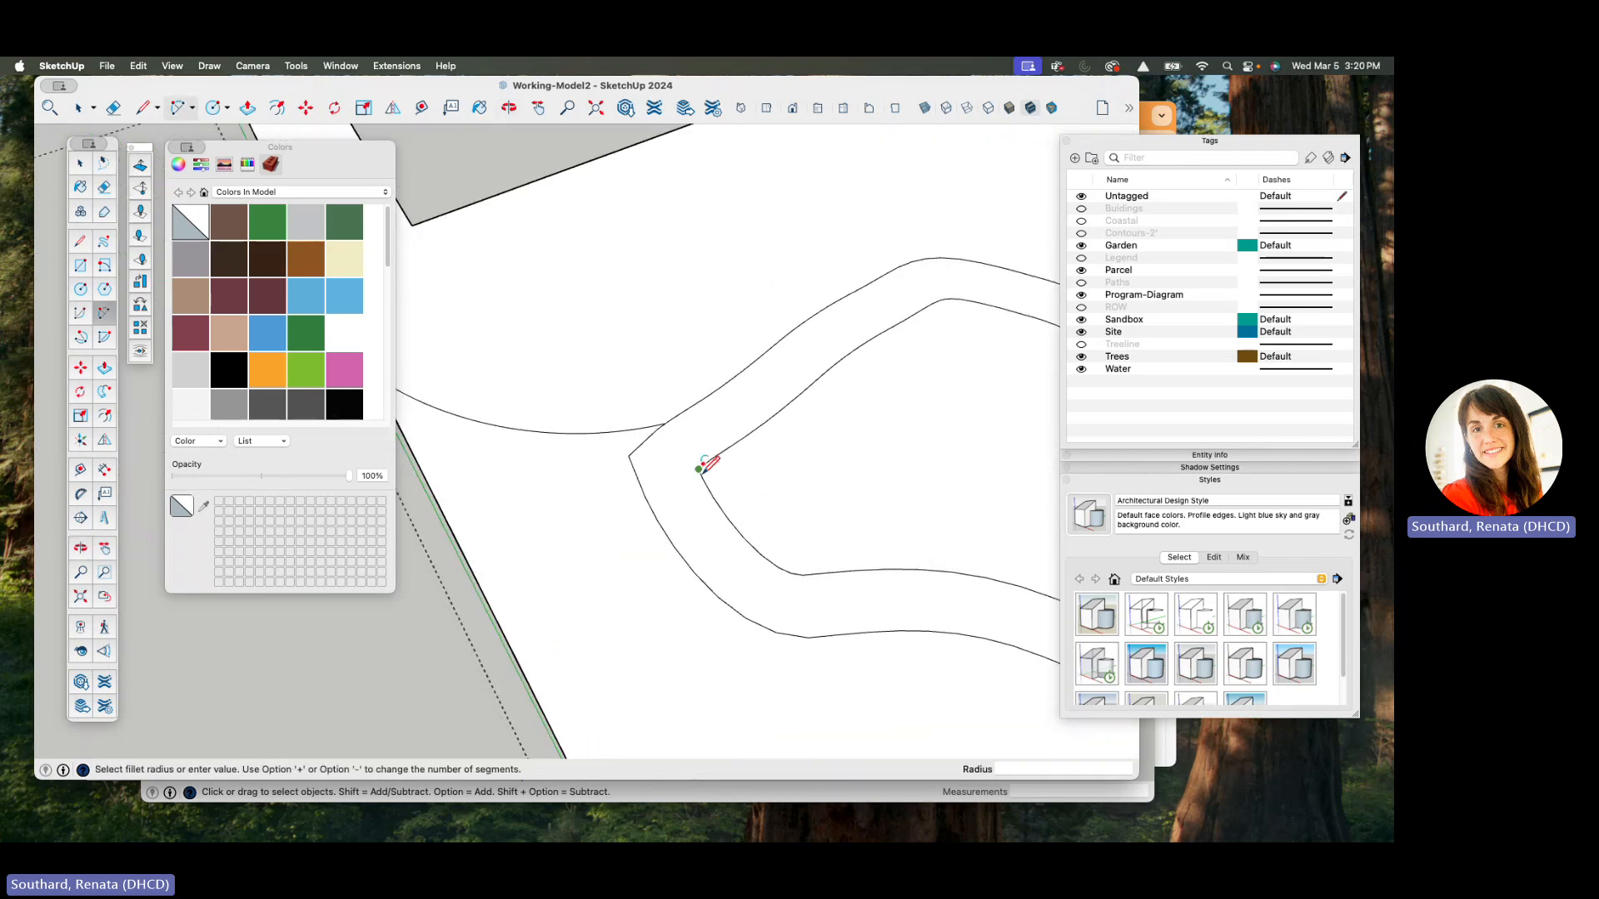
pyautogui.click(703, 477)
pyautogui.scroll(2, 481, 440)
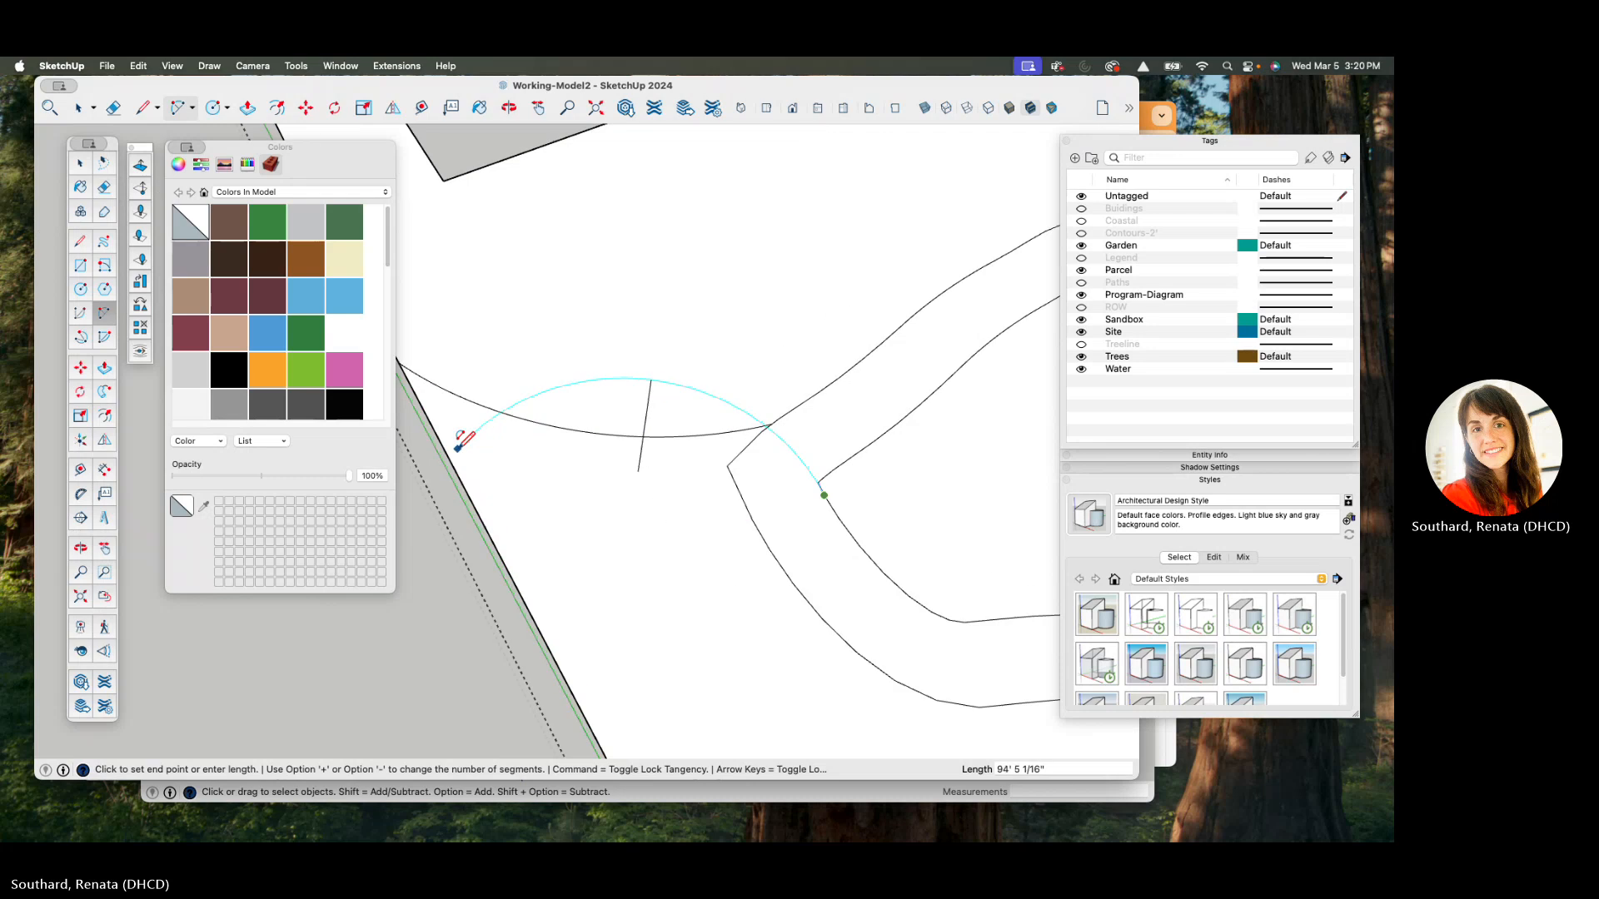
pyautogui.click(444, 450)
pyautogui.click(590, 490)
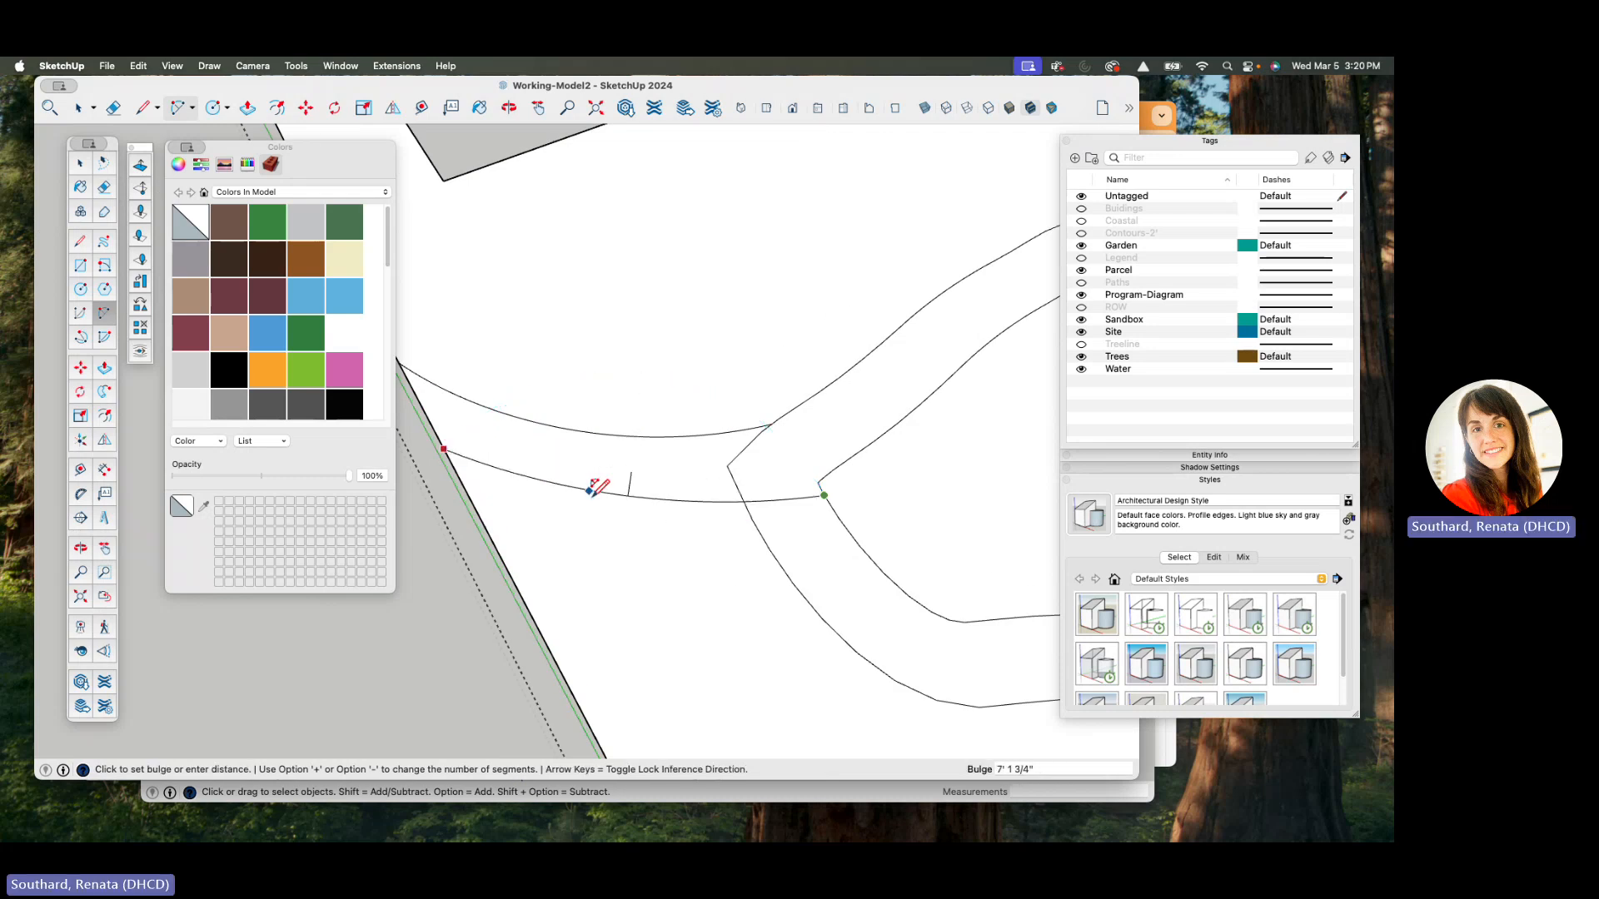
# - Draw an arc bulging about 30' from the west band's outer east side across the dividing lines to the east band's inner outline
pyautogui.scroll(-5, 594, 490)
pyautogui.moveTo(685, 492); pyautogui.dragTo(494, 460, button='middle')
pyautogui.scroll(-3, 493, 459)
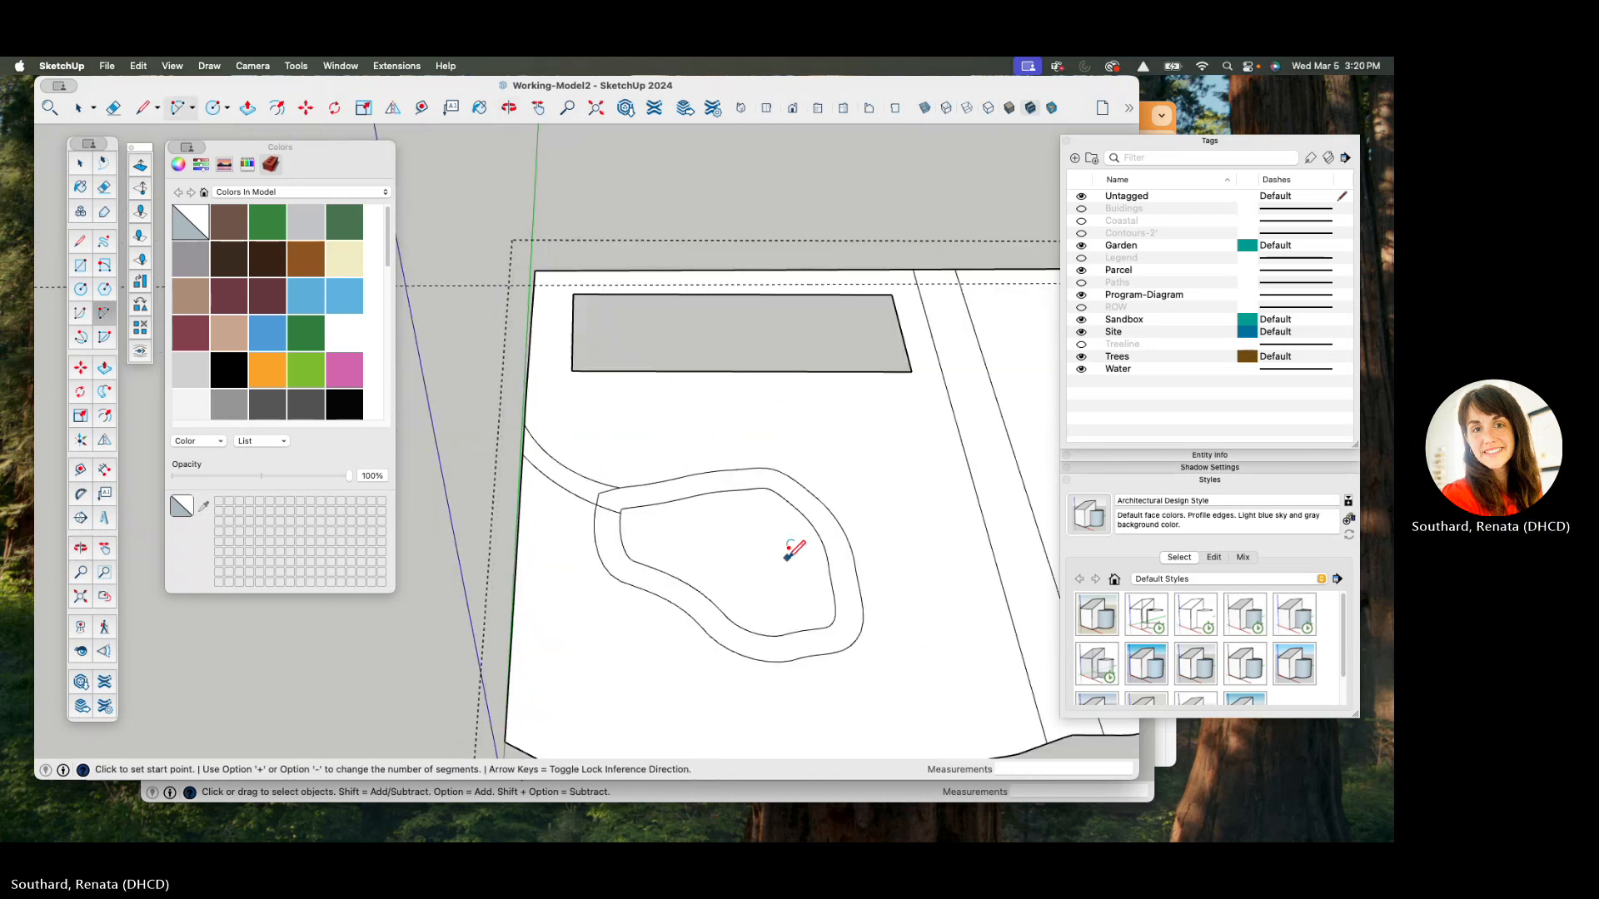
pyautogui.scroll(-3, 627, 504)
pyautogui.scroll(4, 798, 550)
pyautogui.click(798, 549)
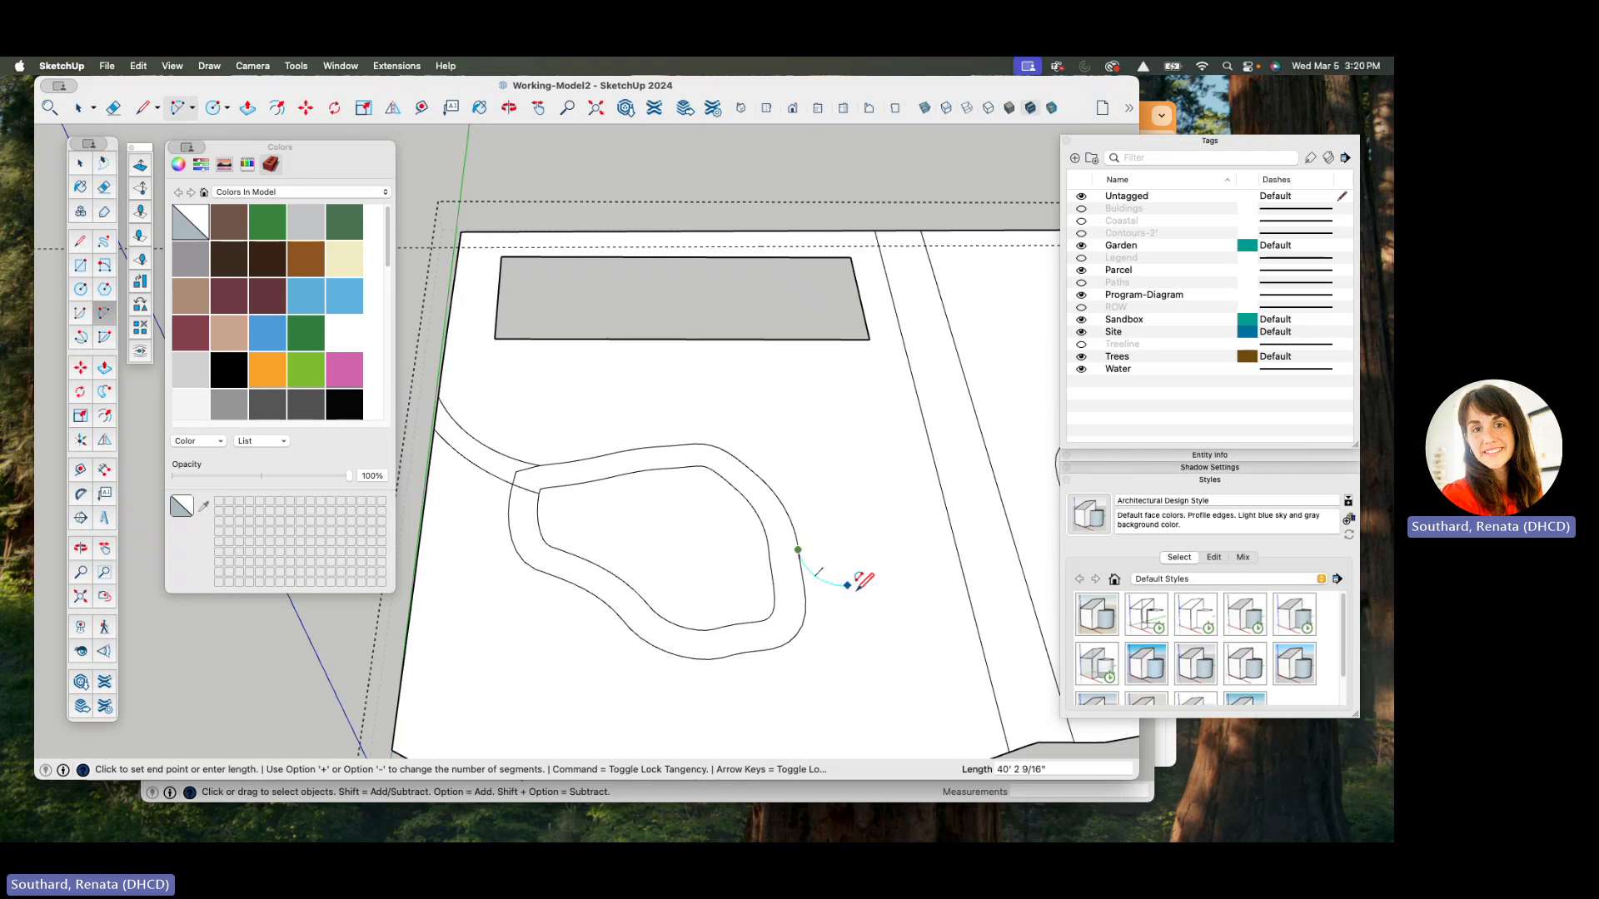
pyautogui.scroll(-4, 743, 579)
pyautogui.scroll(2, 964, 600)
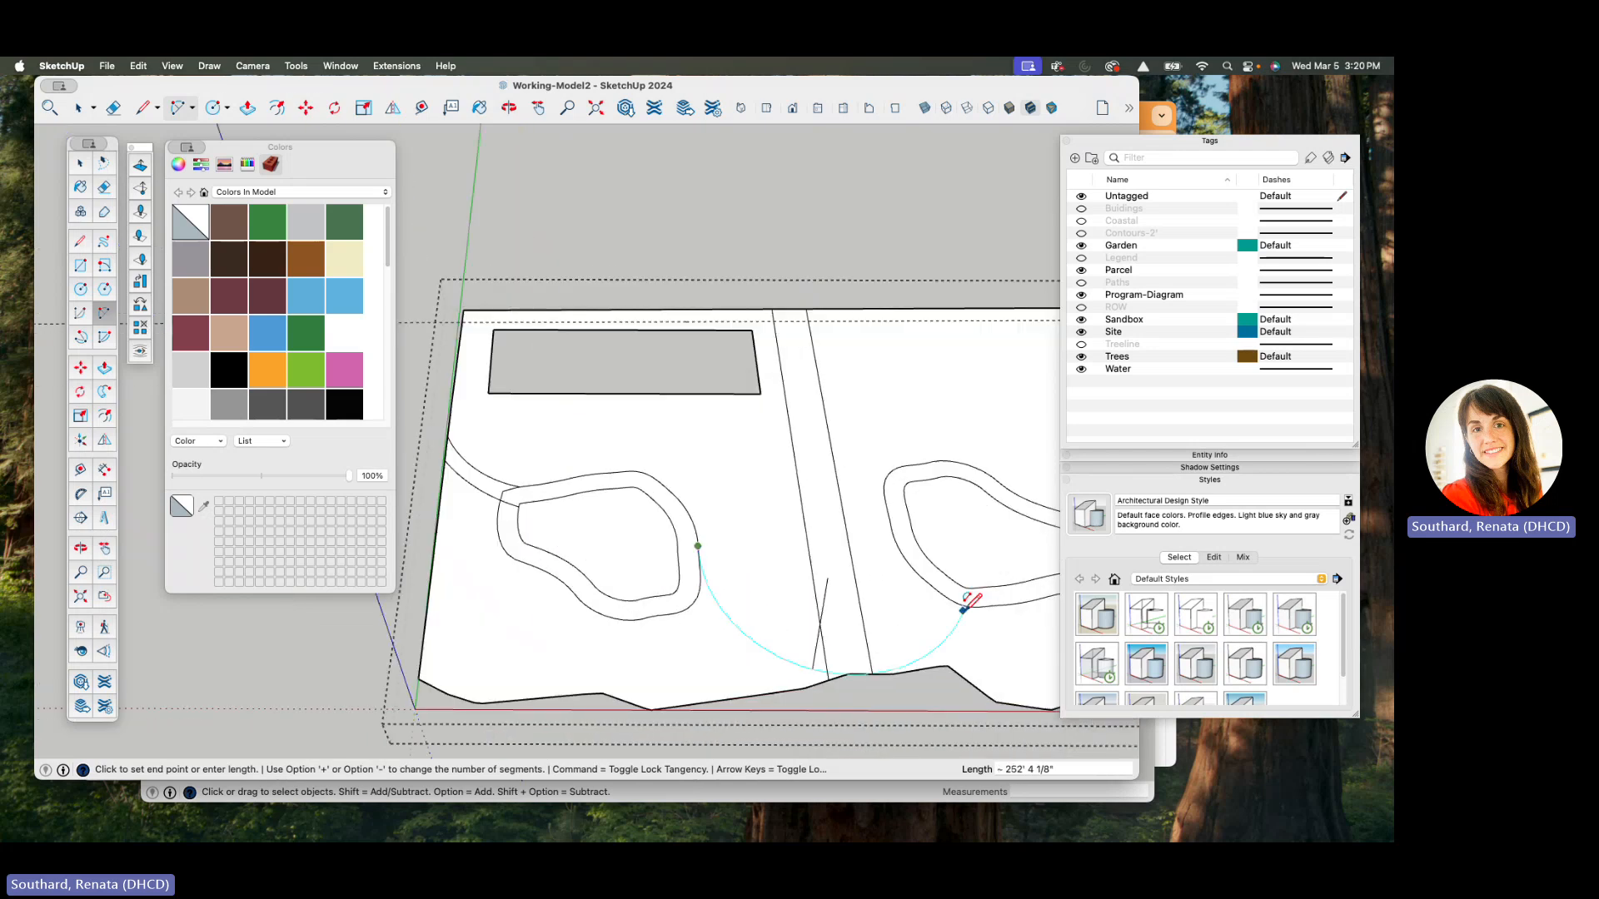
pyautogui.keyDown('shift'); pyautogui.moveTo(963, 599); pyautogui.dragTo(956, 571, button='middle'); pyautogui.keyUp('shift')
pyautogui.click(966, 586)
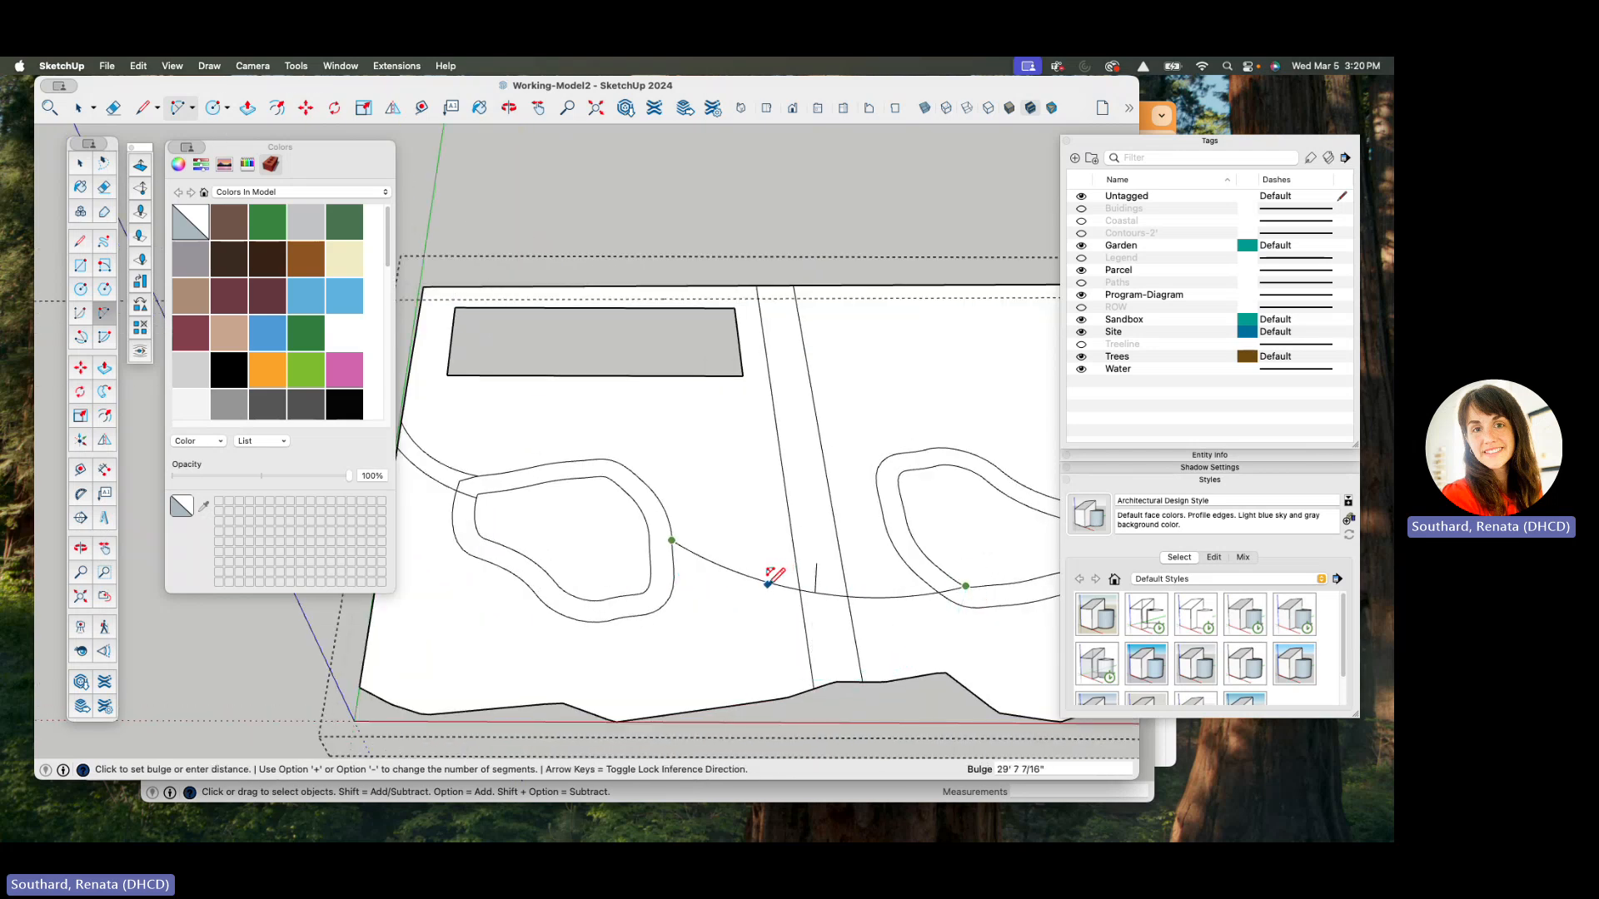
pyautogui.click(771, 578)
# - Try drawing a second connecting arc, bulging about 40', from the west band's inner outline to the east band's outer outline
pyautogui.scroll(2, 641, 537)
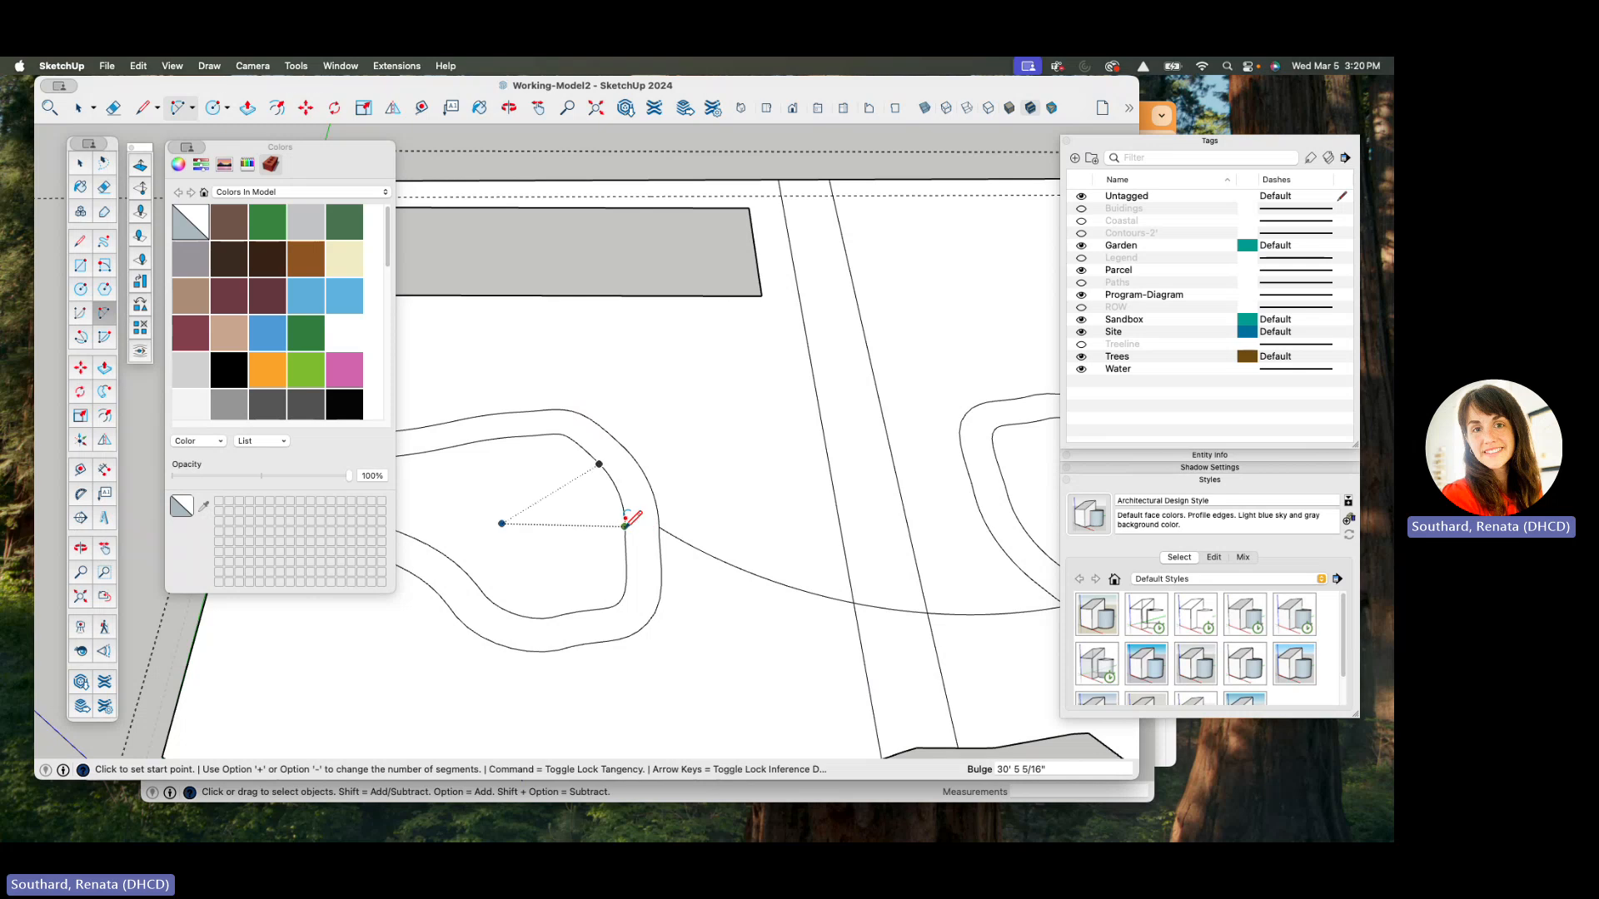
pyautogui.click(627, 524)
pyautogui.scroll(-2, 626, 525)
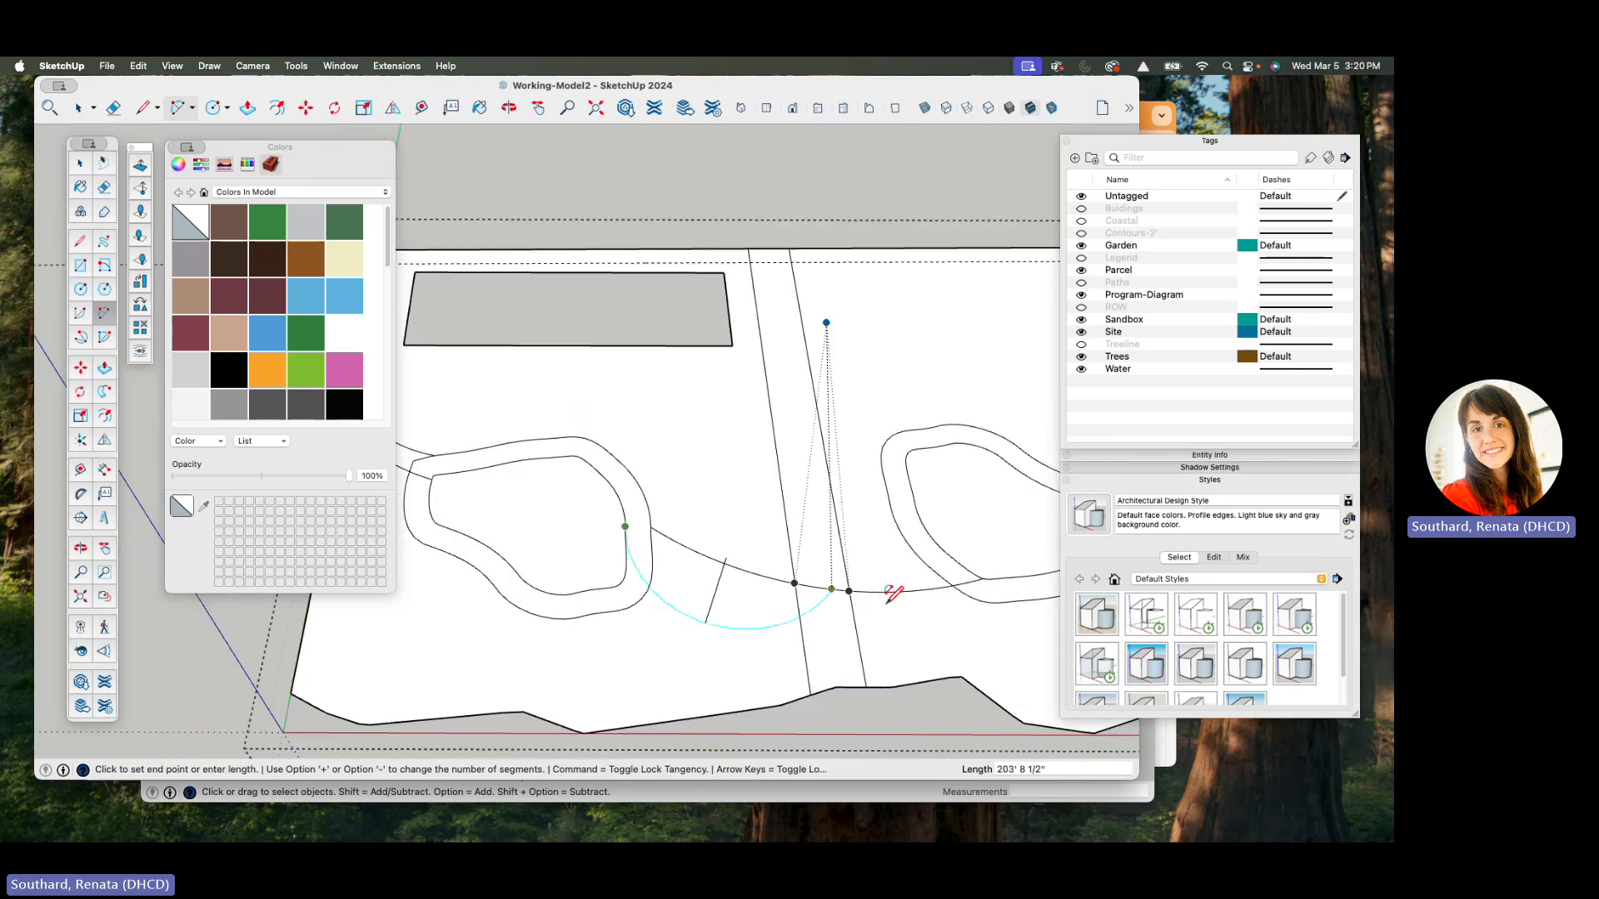
pyautogui.click(998, 602)
pyautogui.scroll(2, 791, 597)
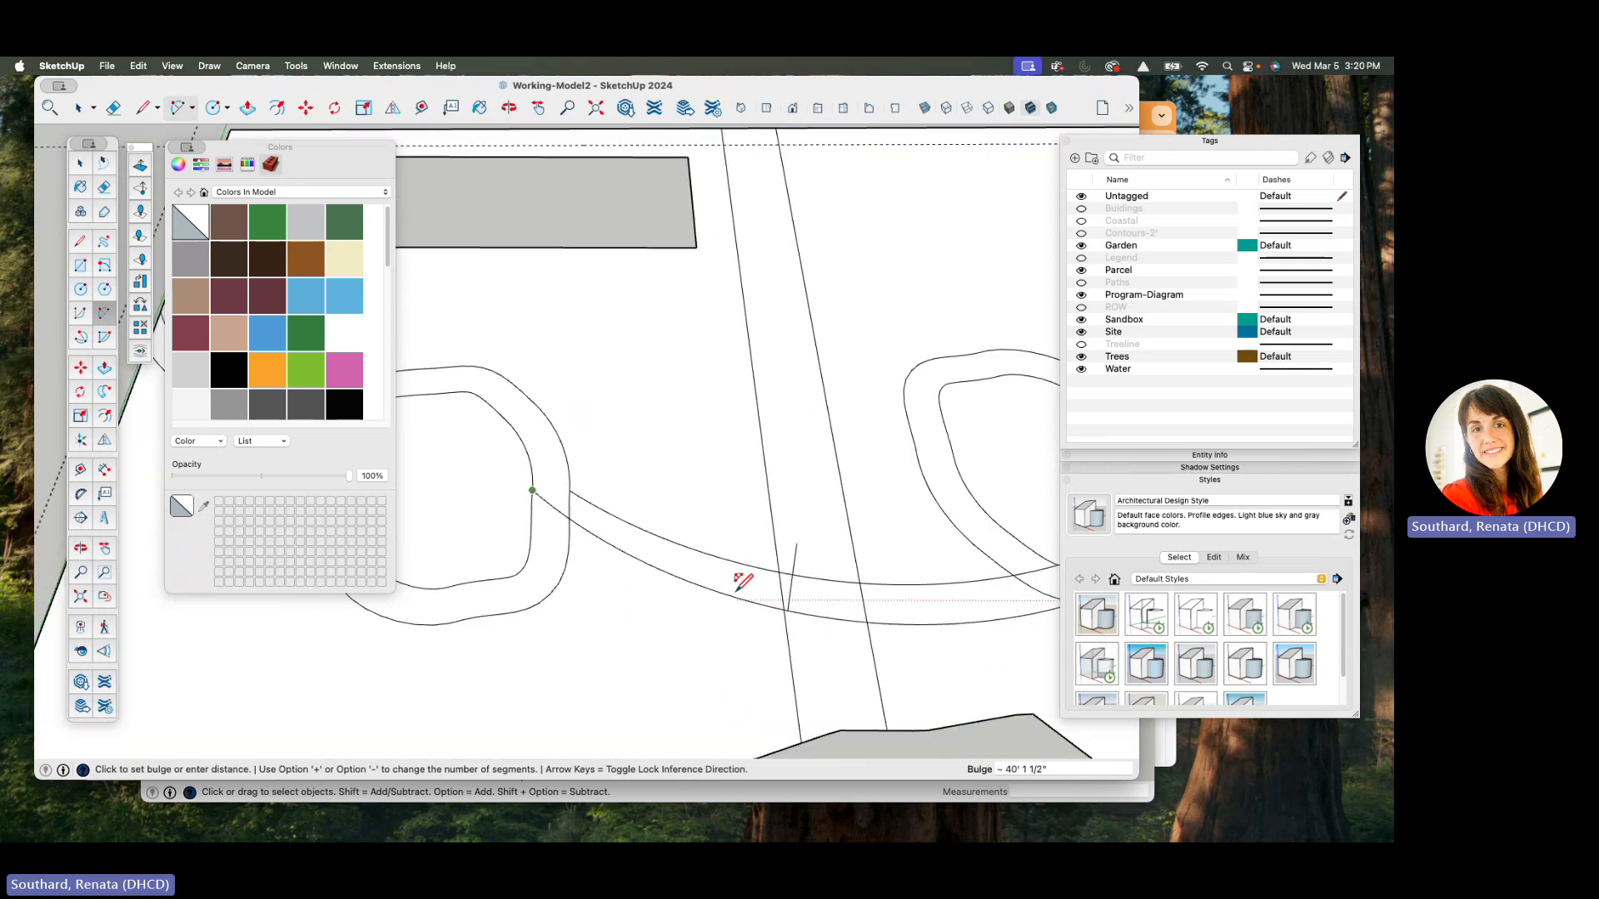
pyautogui.scroll(-3, 666, 600)
pyautogui.click(612, 575)
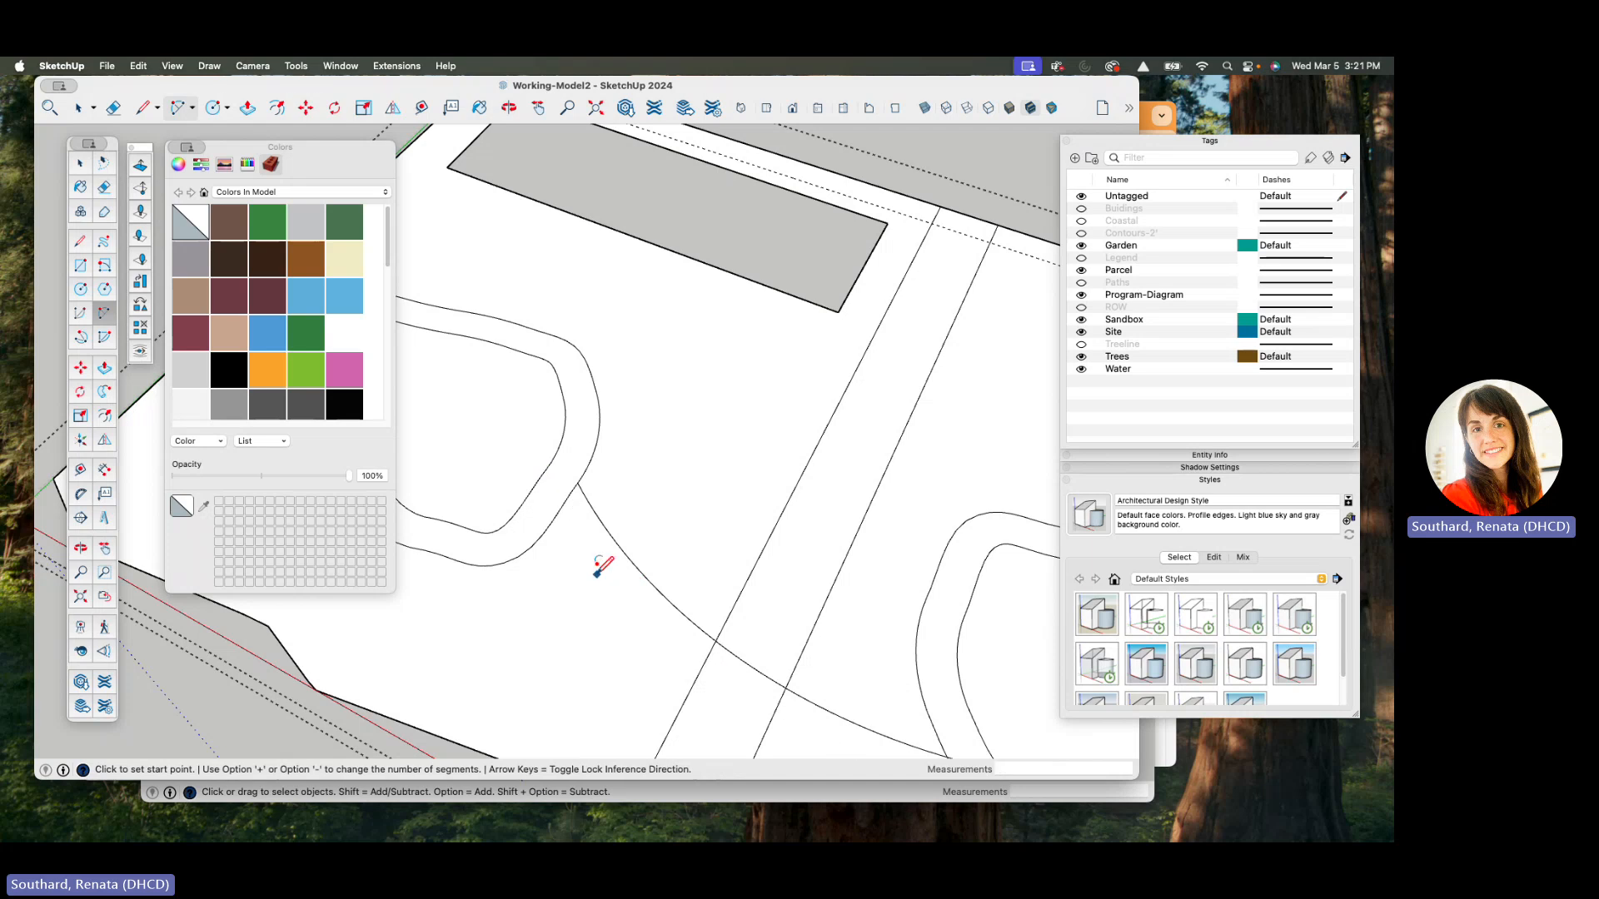
# - Draw the connecting path's south arc, bulging about 34', between the outer outlines of the west and east bands
pyautogui.scroll(2, 594, 563)
pyautogui.scroll(-1, 594, 562)
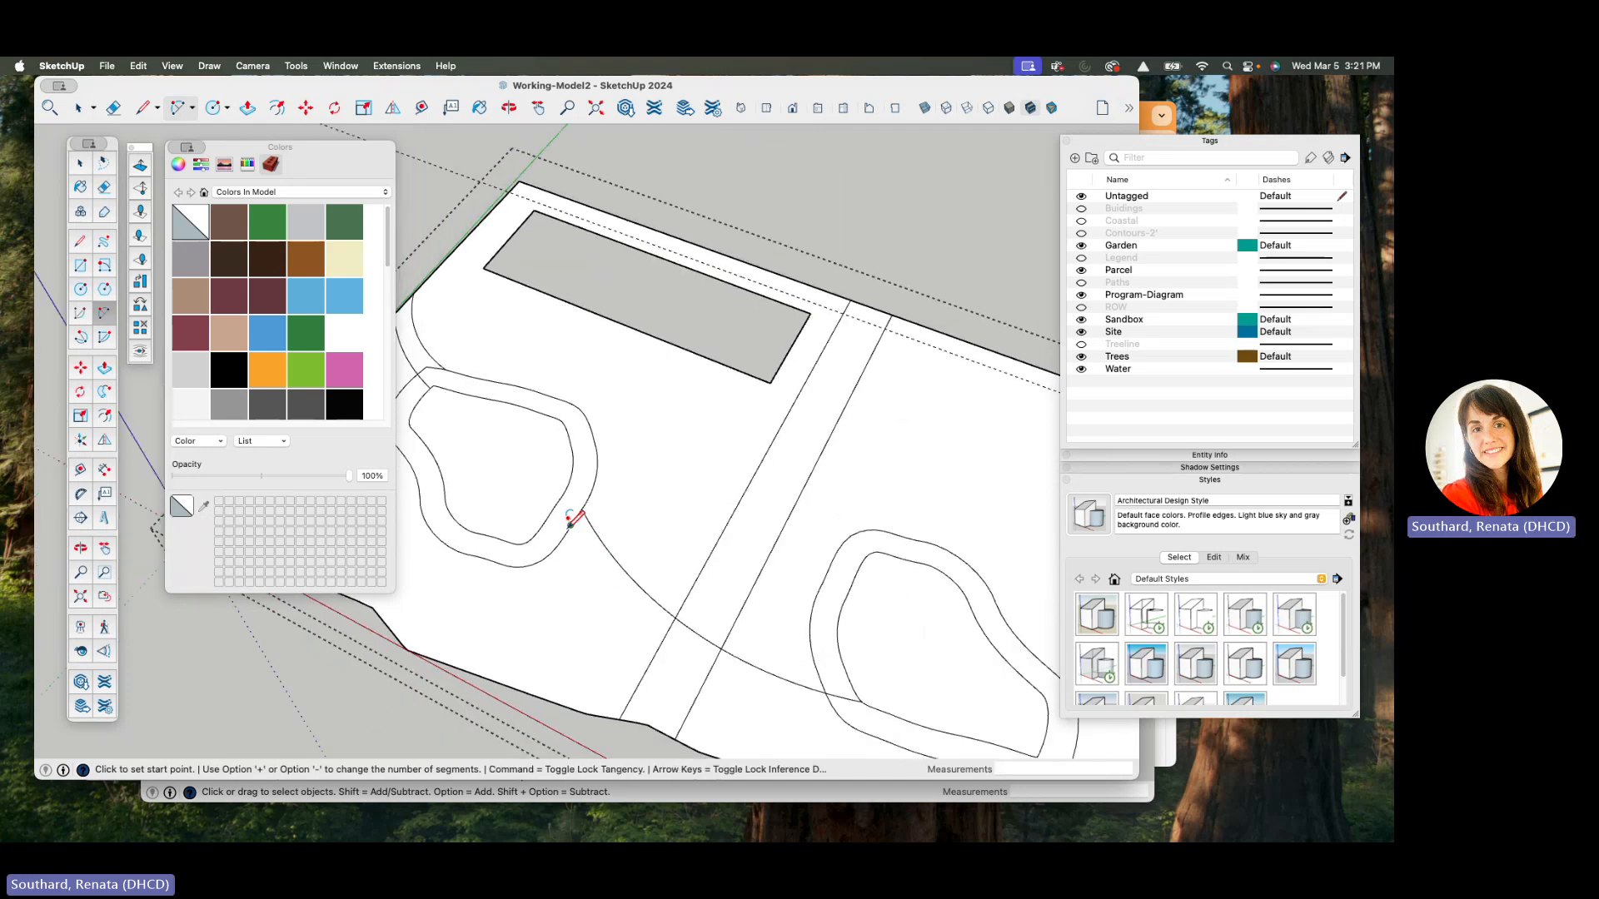
pyautogui.click(564, 533)
pyautogui.scroll(-1, 566, 532)
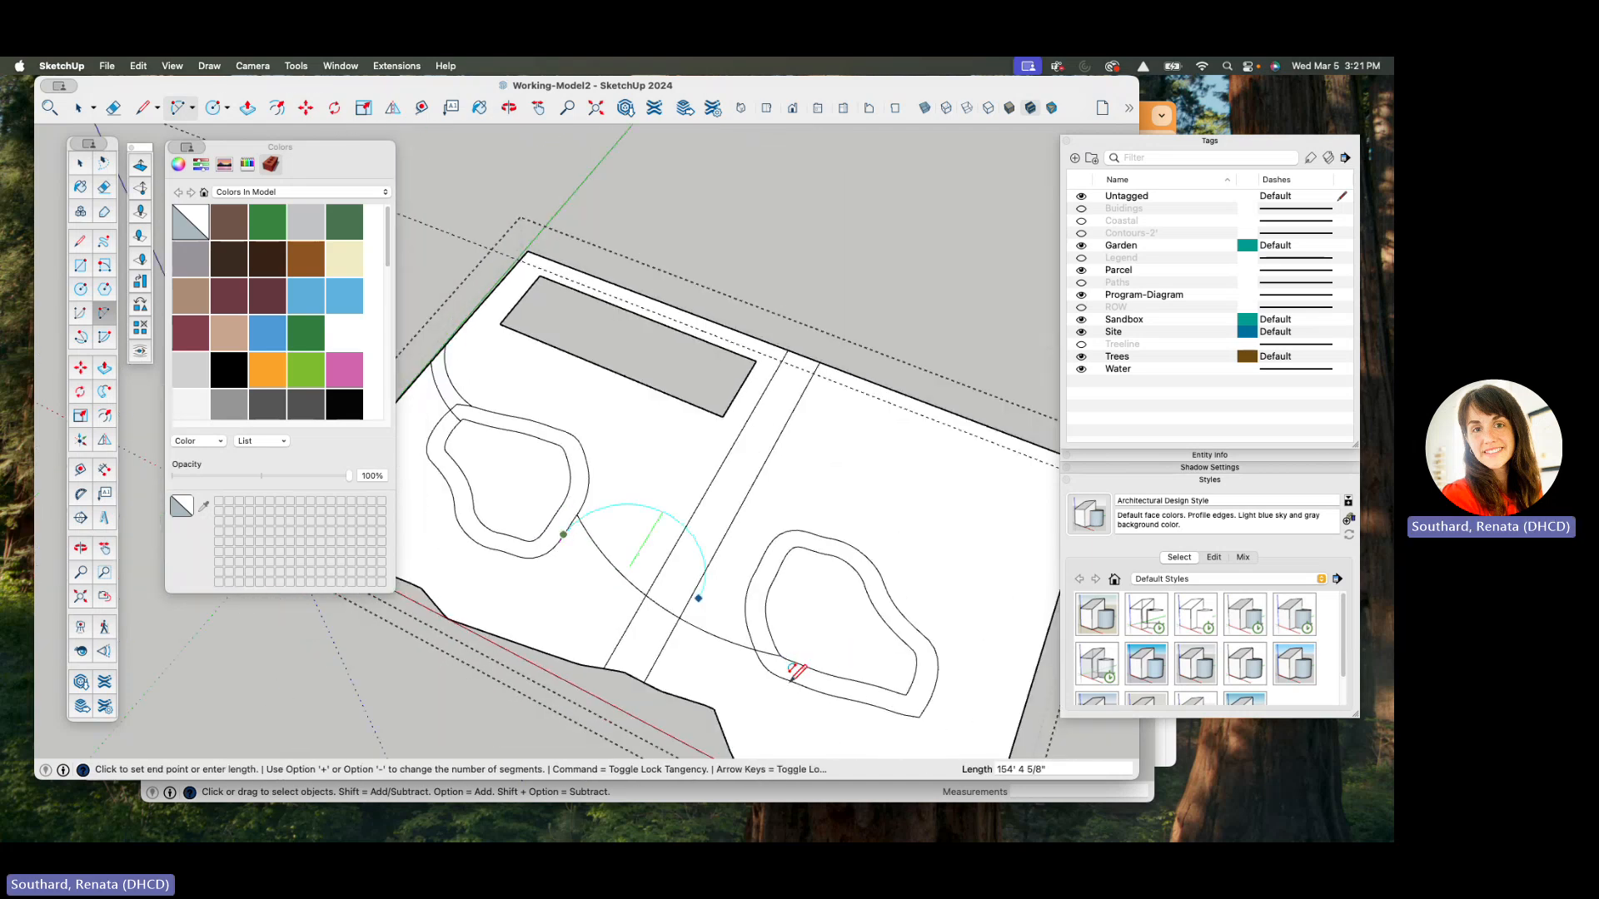
pyautogui.scroll(2, 791, 674)
pyautogui.scroll(-2, 782, 669)
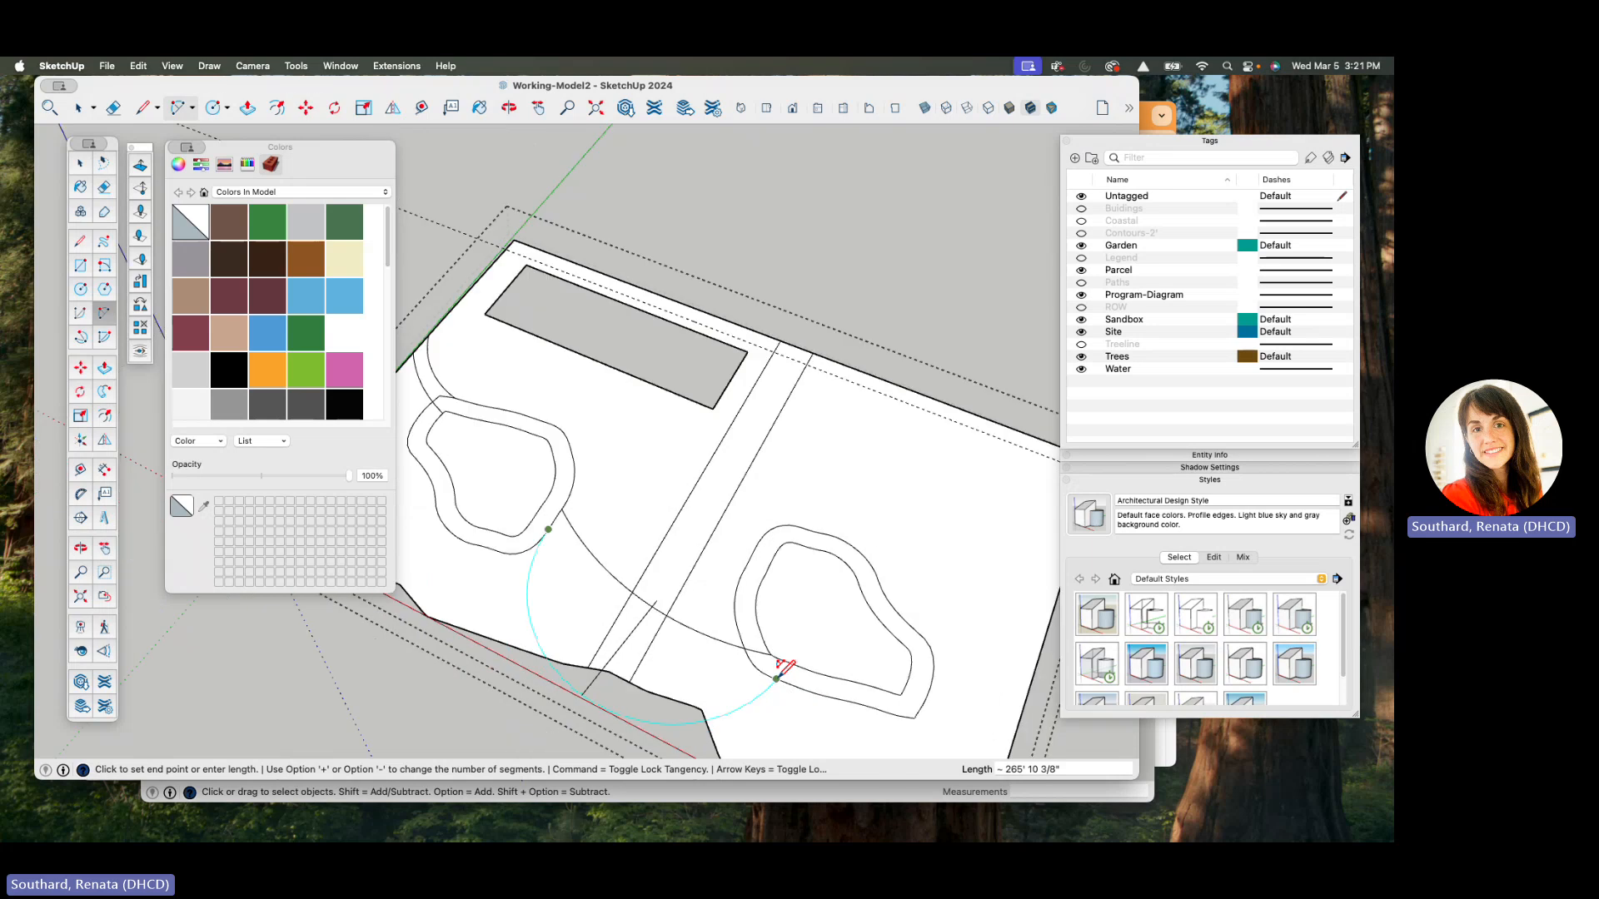
pyautogui.click(785, 681)
pyautogui.scroll(2, 637, 616)
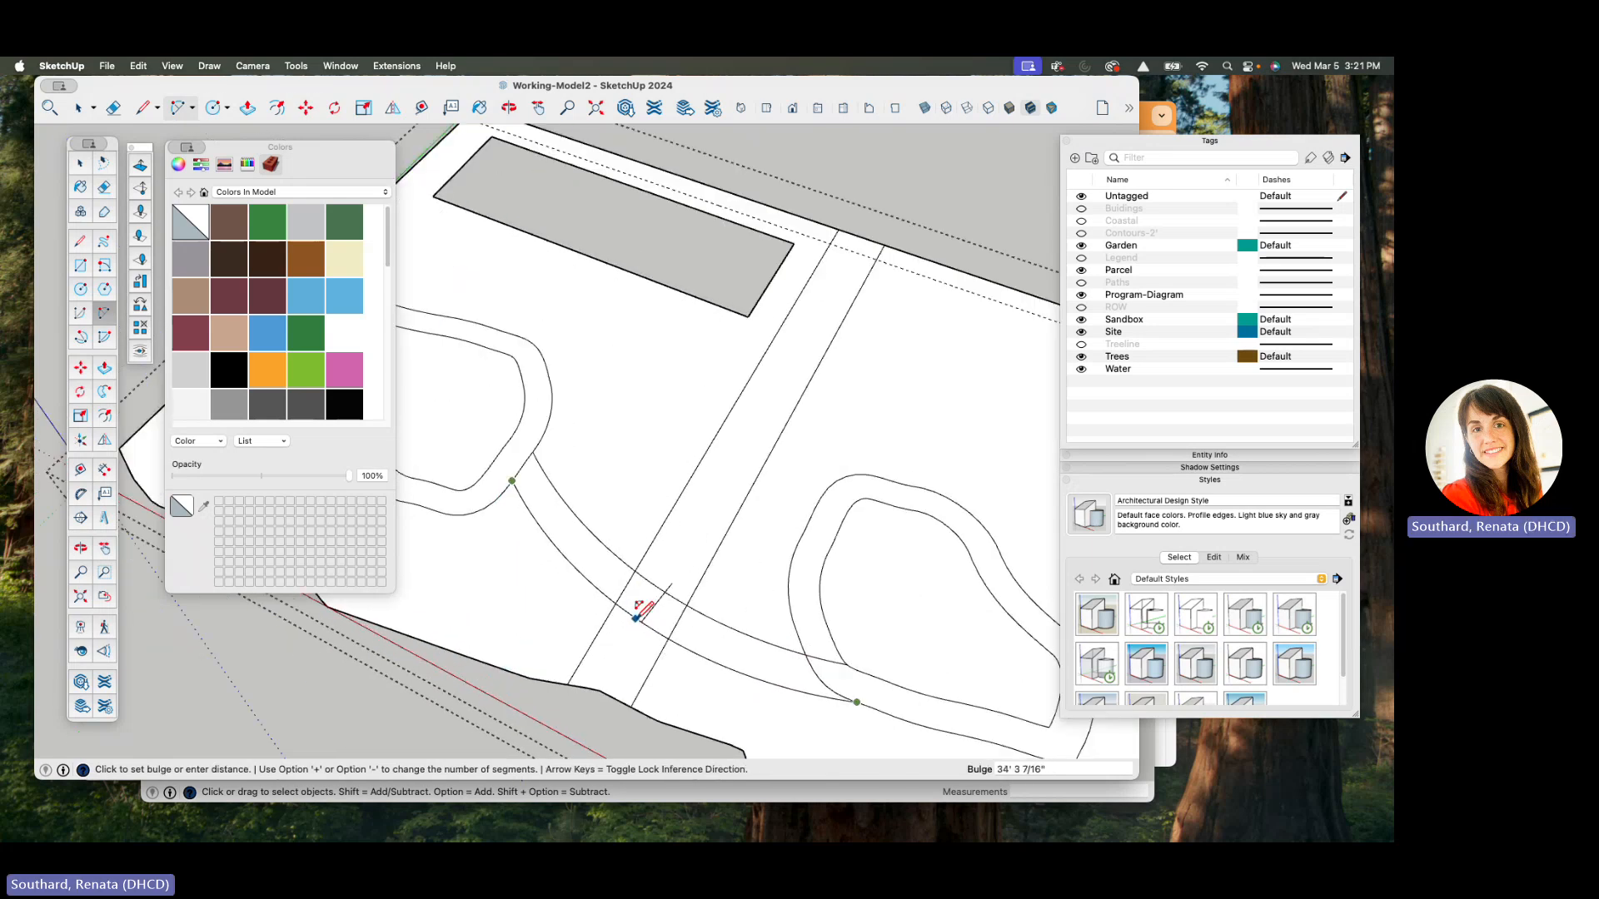
pyautogui.click(636, 616)
# - Draw a small arc, bulging about 1' 3", that flares the west path's outer arc into the site's west edge
pyautogui.scroll(-3, 637, 612)
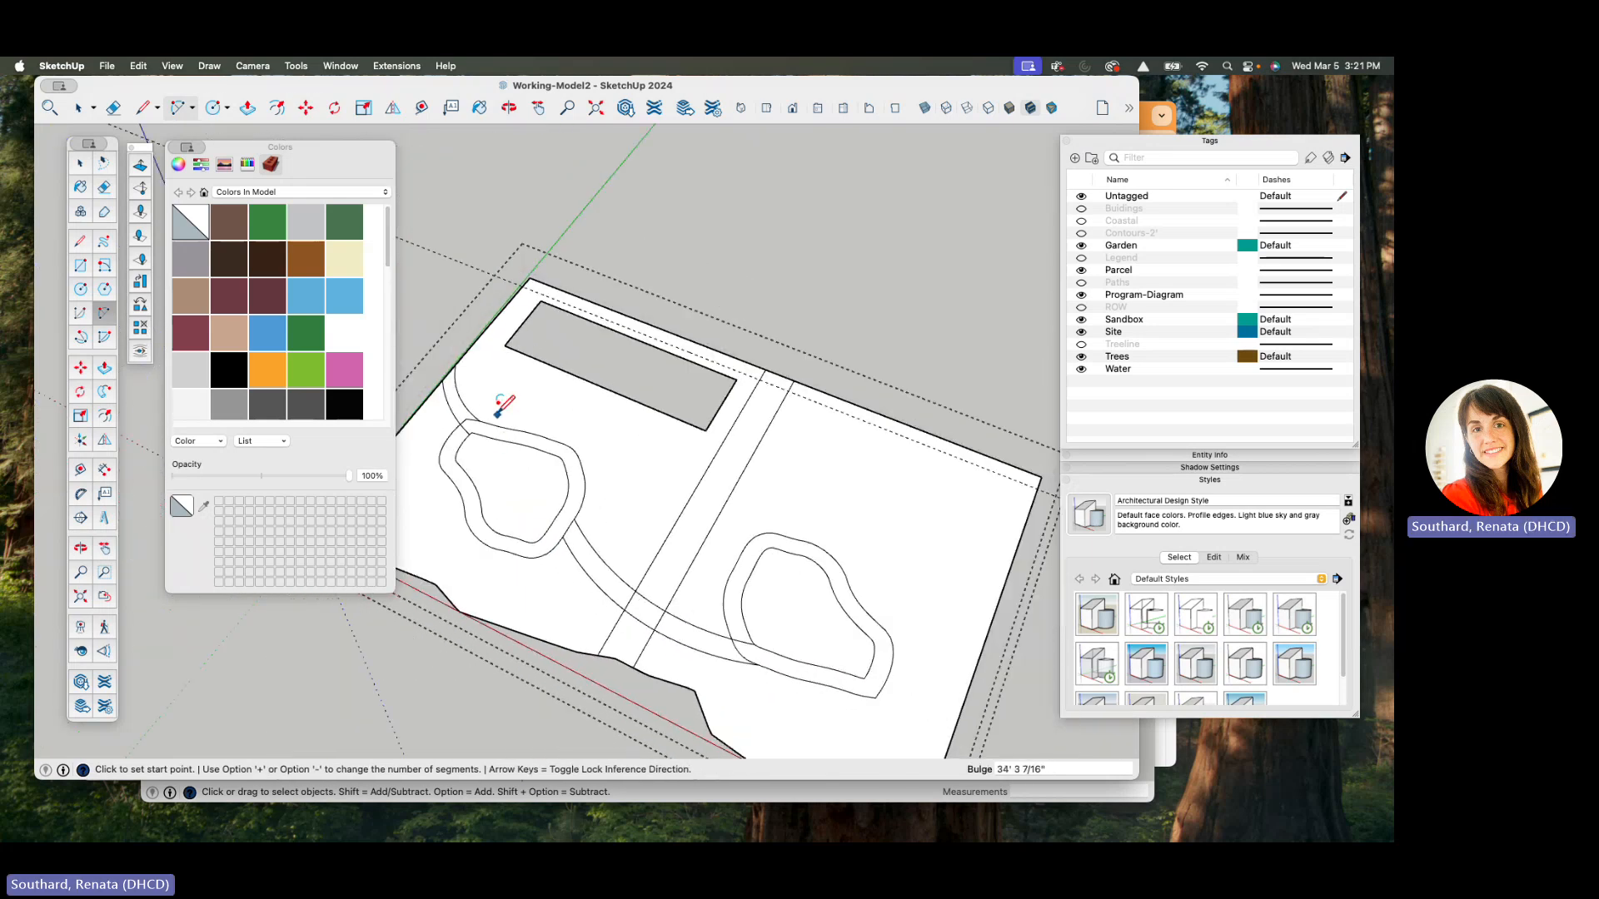
pyautogui.scroll(4, 466, 391)
pyautogui.scroll(2, 435, 368)
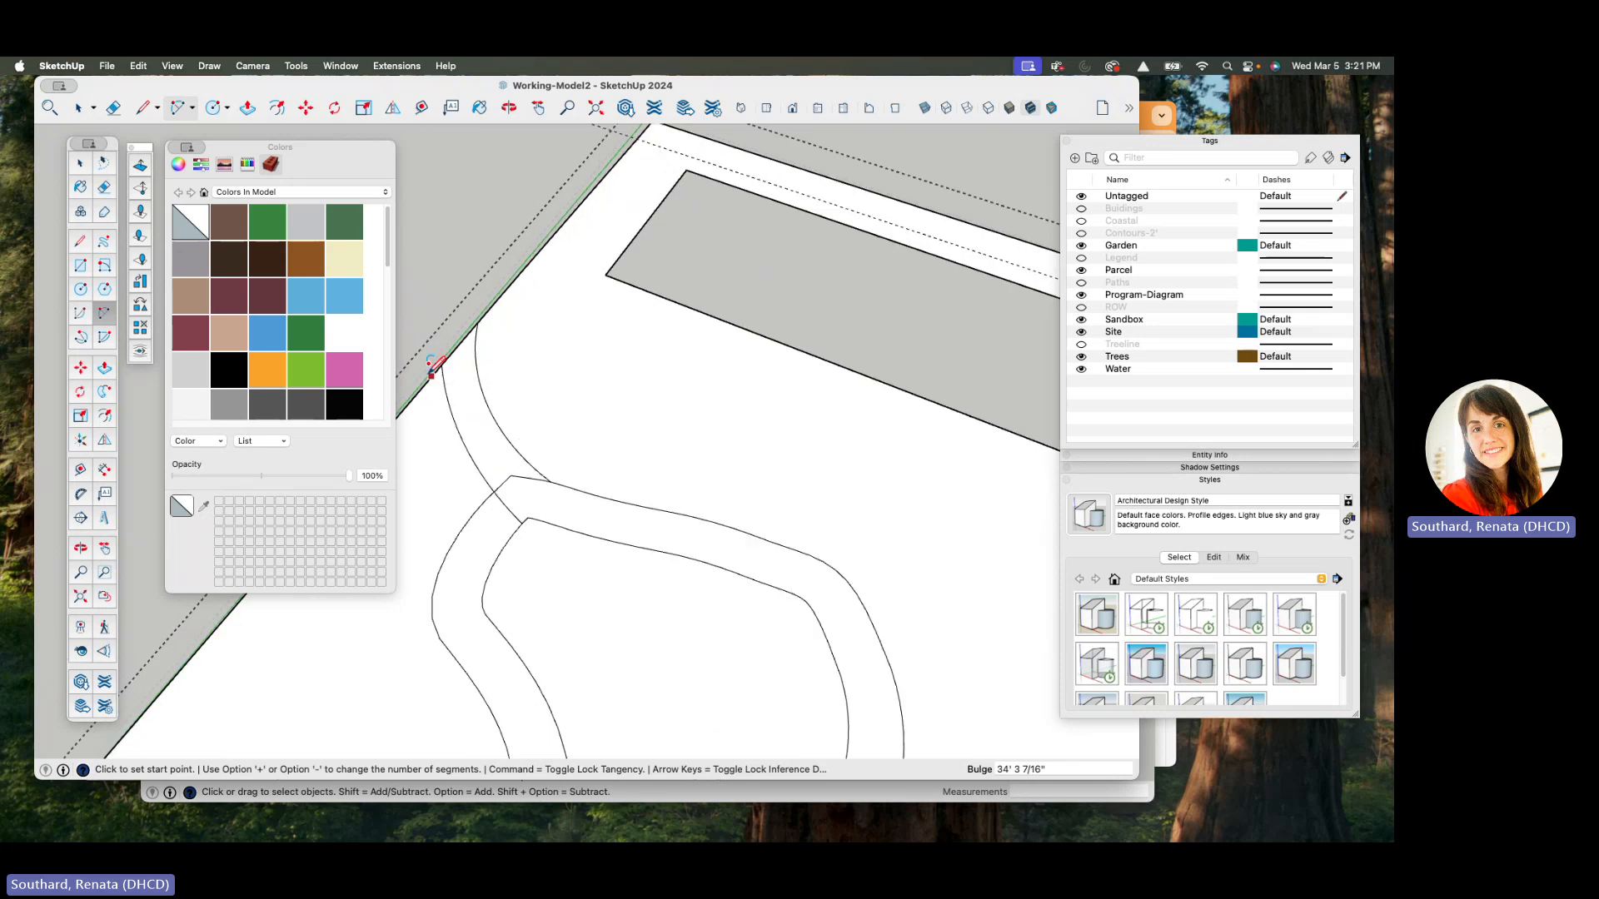
pyautogui.scroll(2, 434, 368)
pyautogui.click(429, 371)
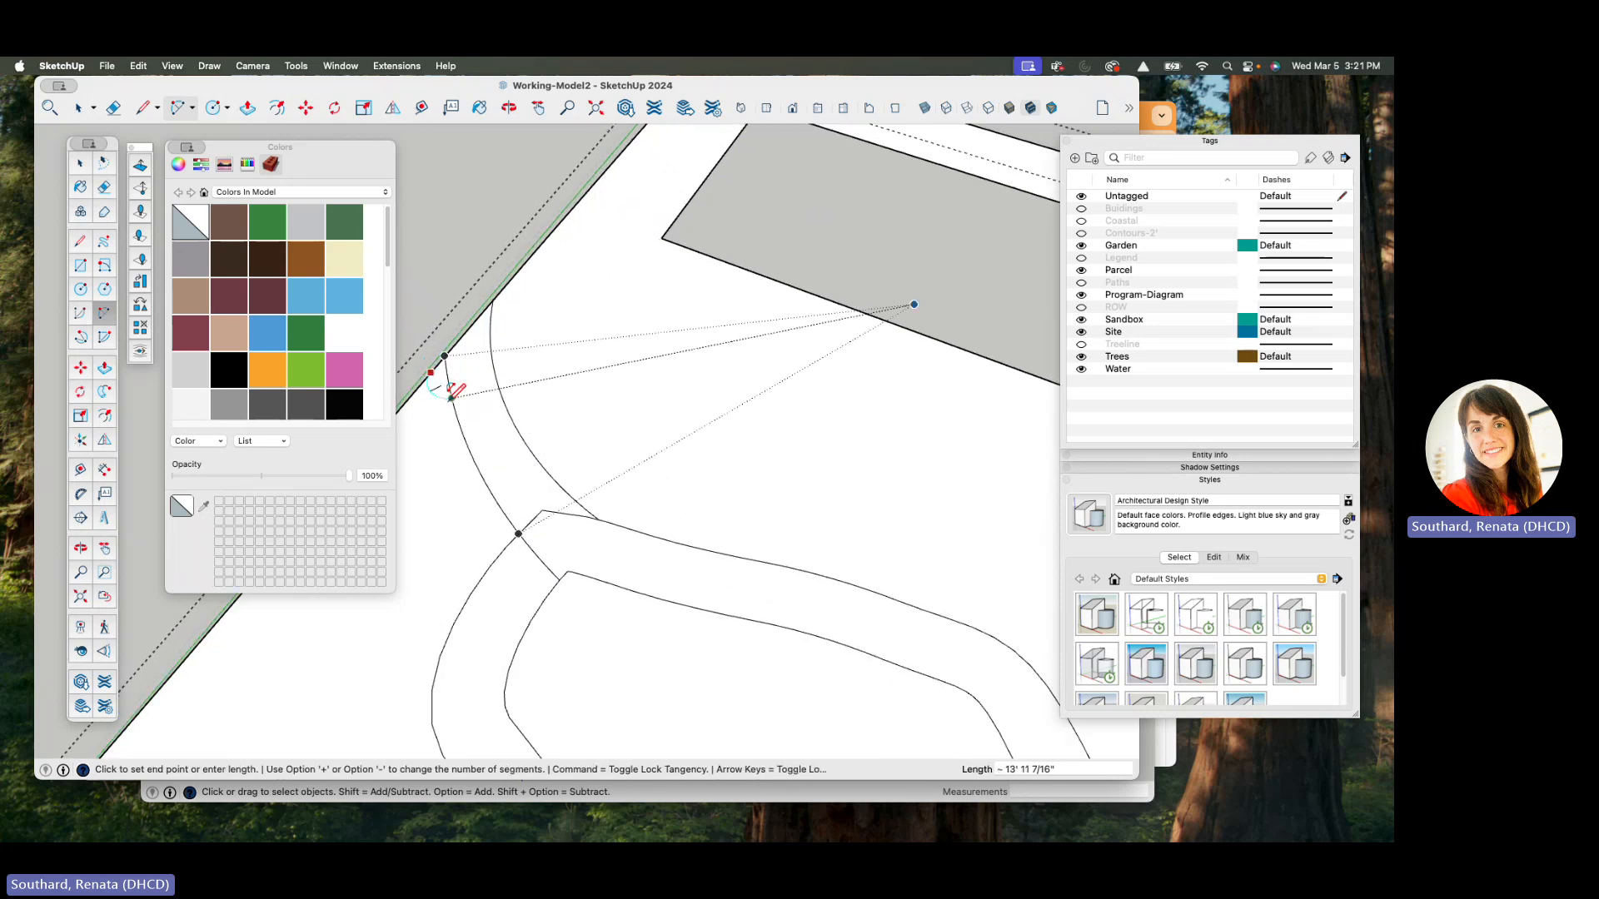
pyautogui.click(450, 398)
pyautogui.scroll(4, 448, 379)
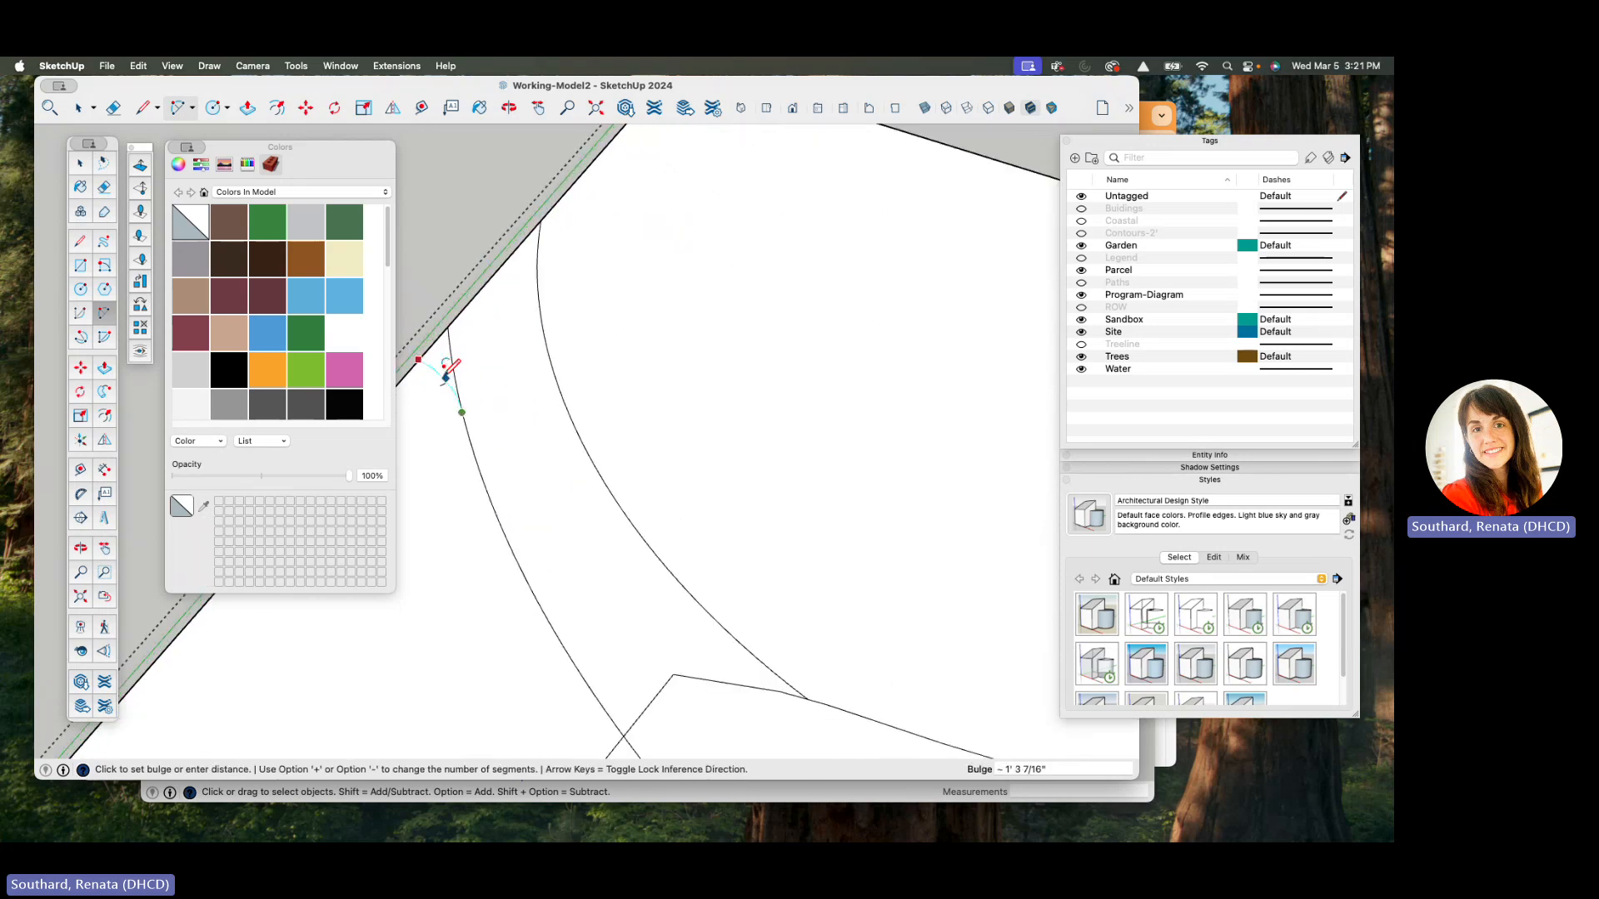
pyautogui.click(451, 367)
pyautogui.scroll(-3, 466, 375)
# - Erase the leftover arc end at the site's west edge and the overlapping segments where the west path joins the west band
pyautogui.press('e')
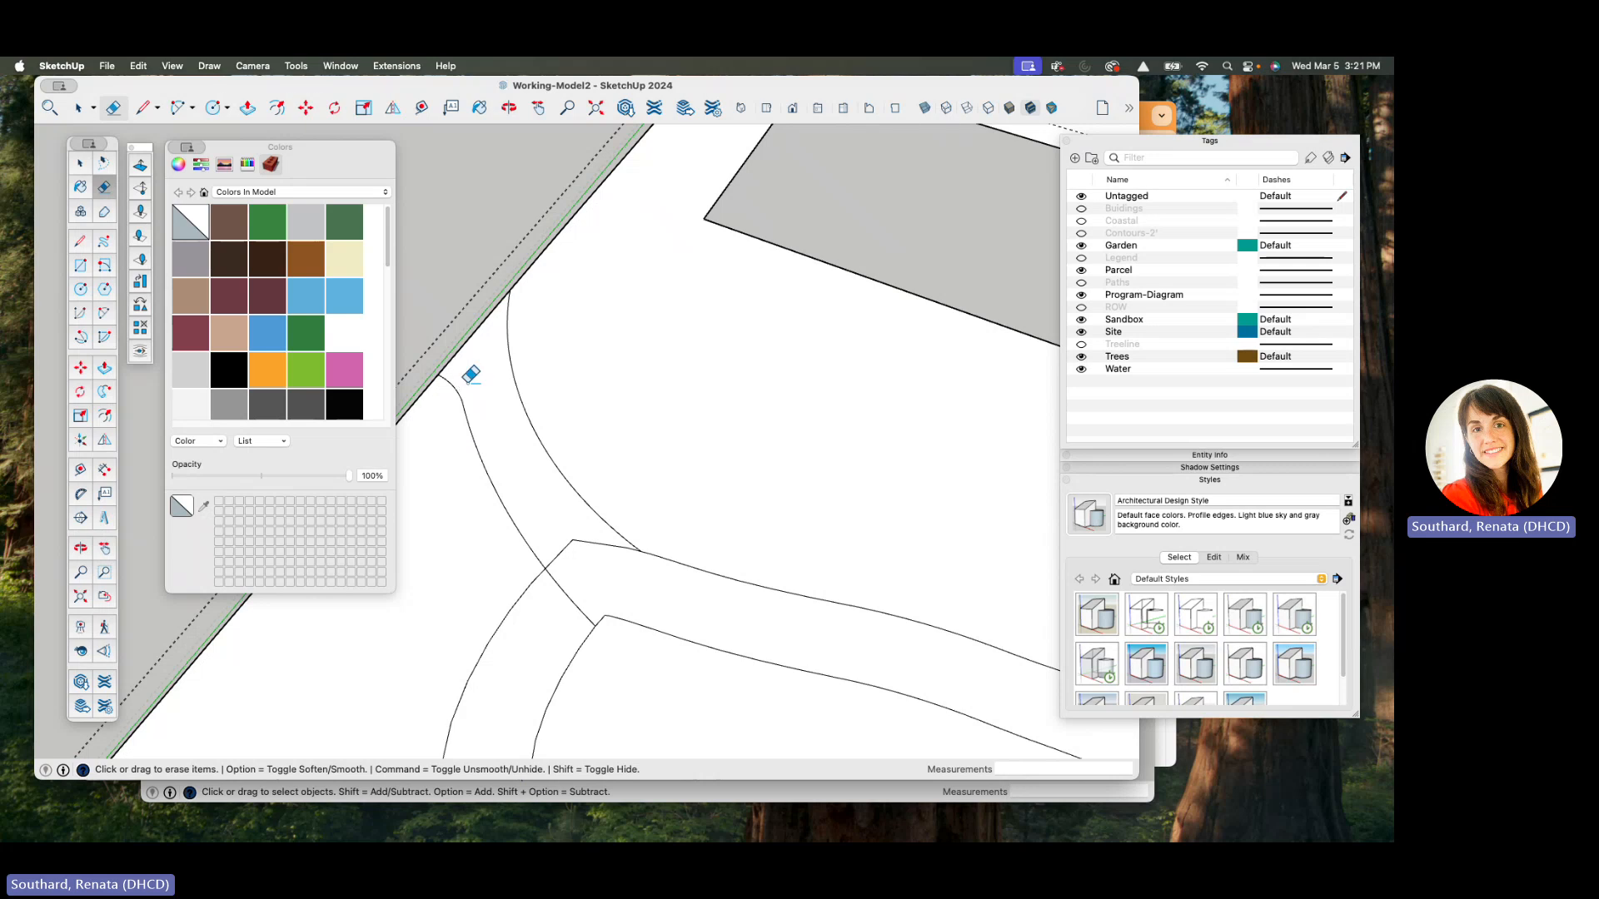
pyautogui.scroll(-4, 471, 375)
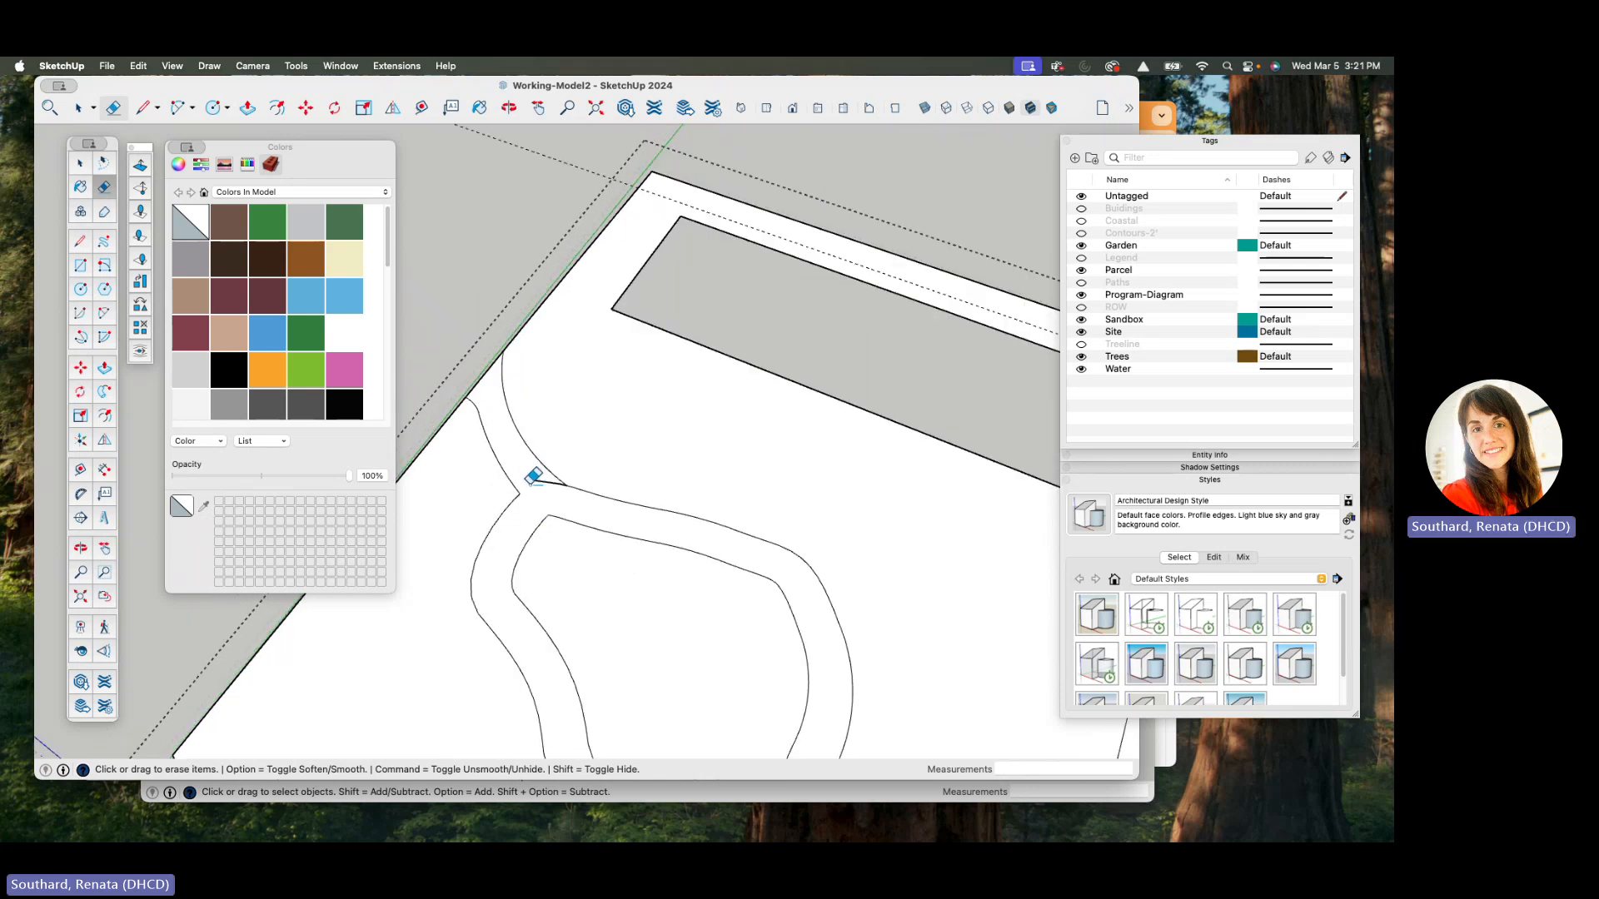
pyautogui.moveTo(530, 480); pyautogui.dragTo(557, 481)
pyautogui.scroll(5, 566, 466)
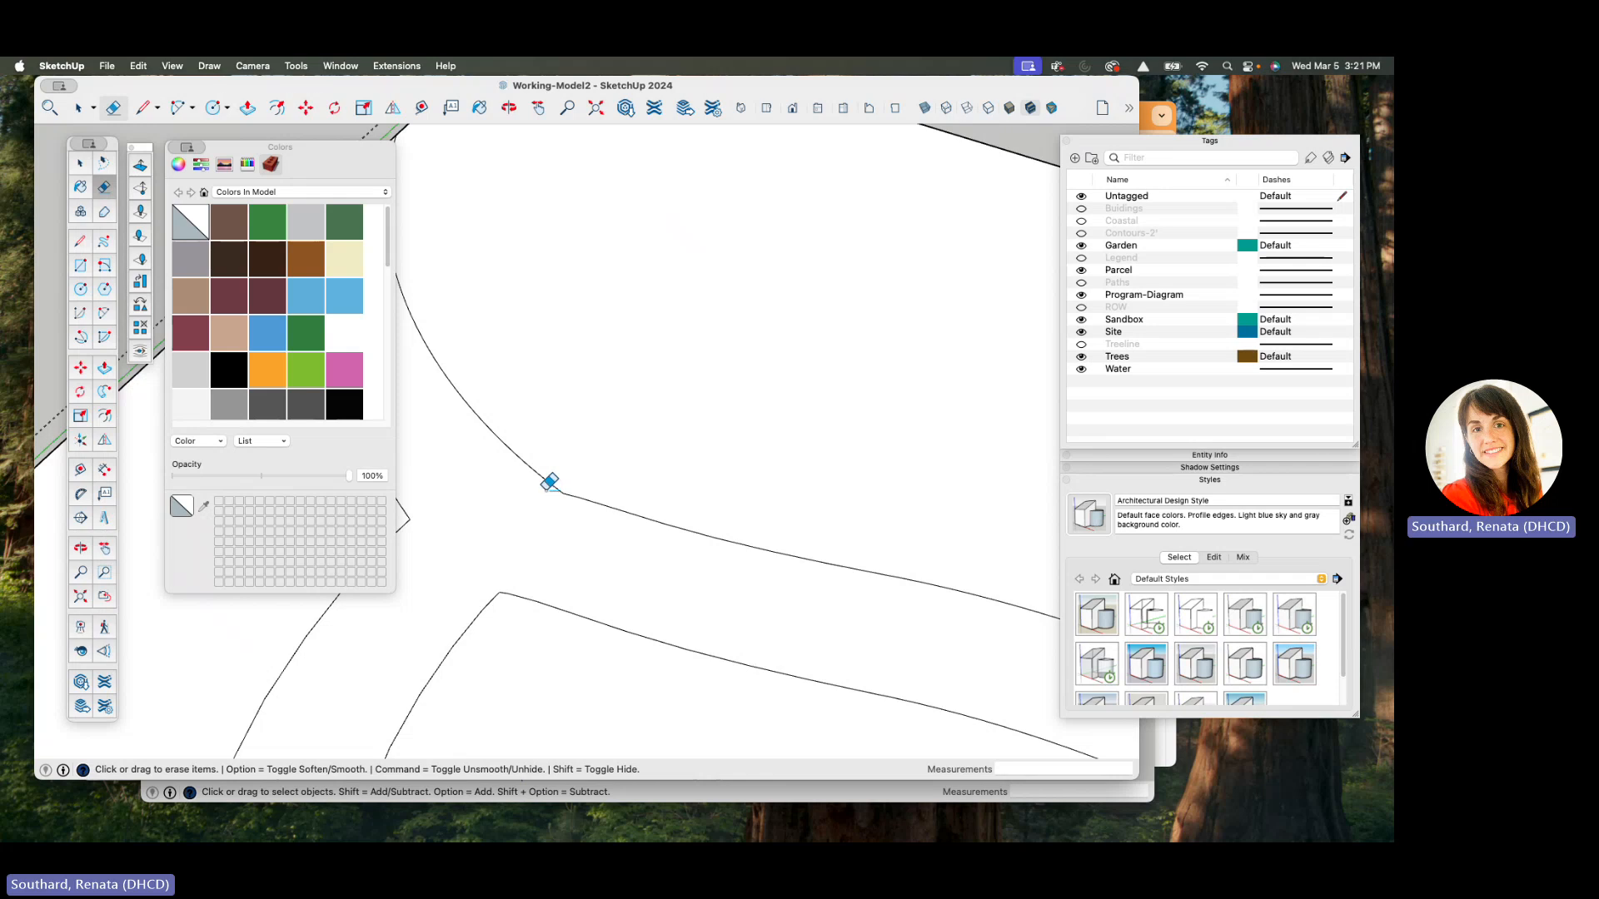
pyautogui.scroll(-4, 500, 425)
pyautogui.scroll(-5, 458, 375)
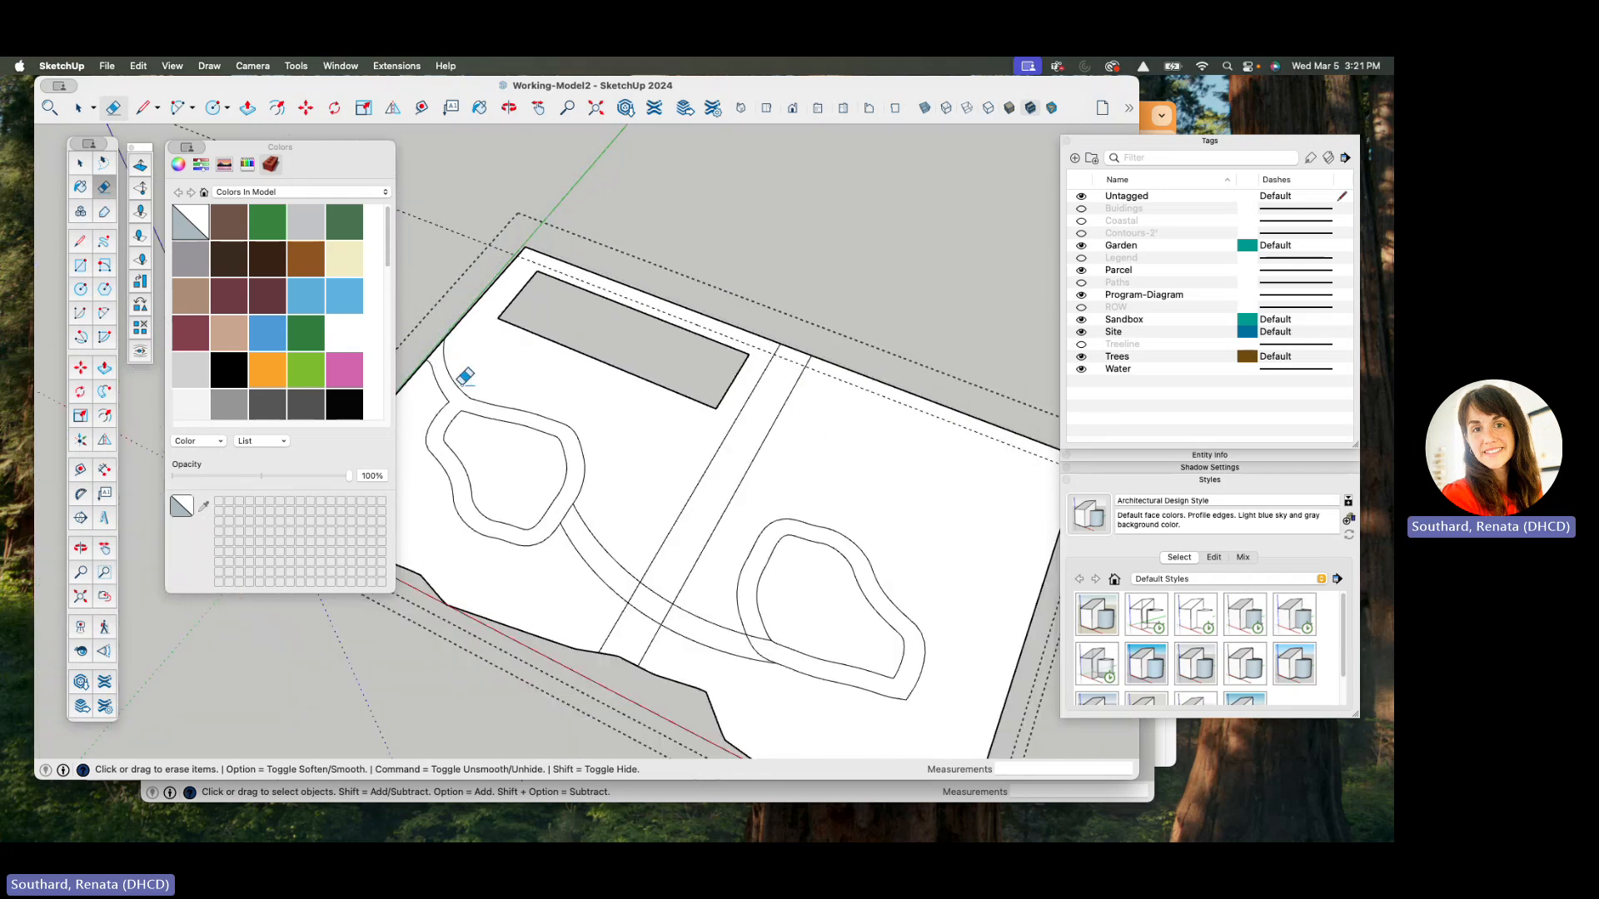
# - Erase the west band's outline across the connecting path's mouth and the connecting arc segments between the two dividing lines
pyautogui.scroll(4, 566, 500)
pyautogui.scroll(-2, 560, 481)
pyautogui.scroll(3, 566, 483)
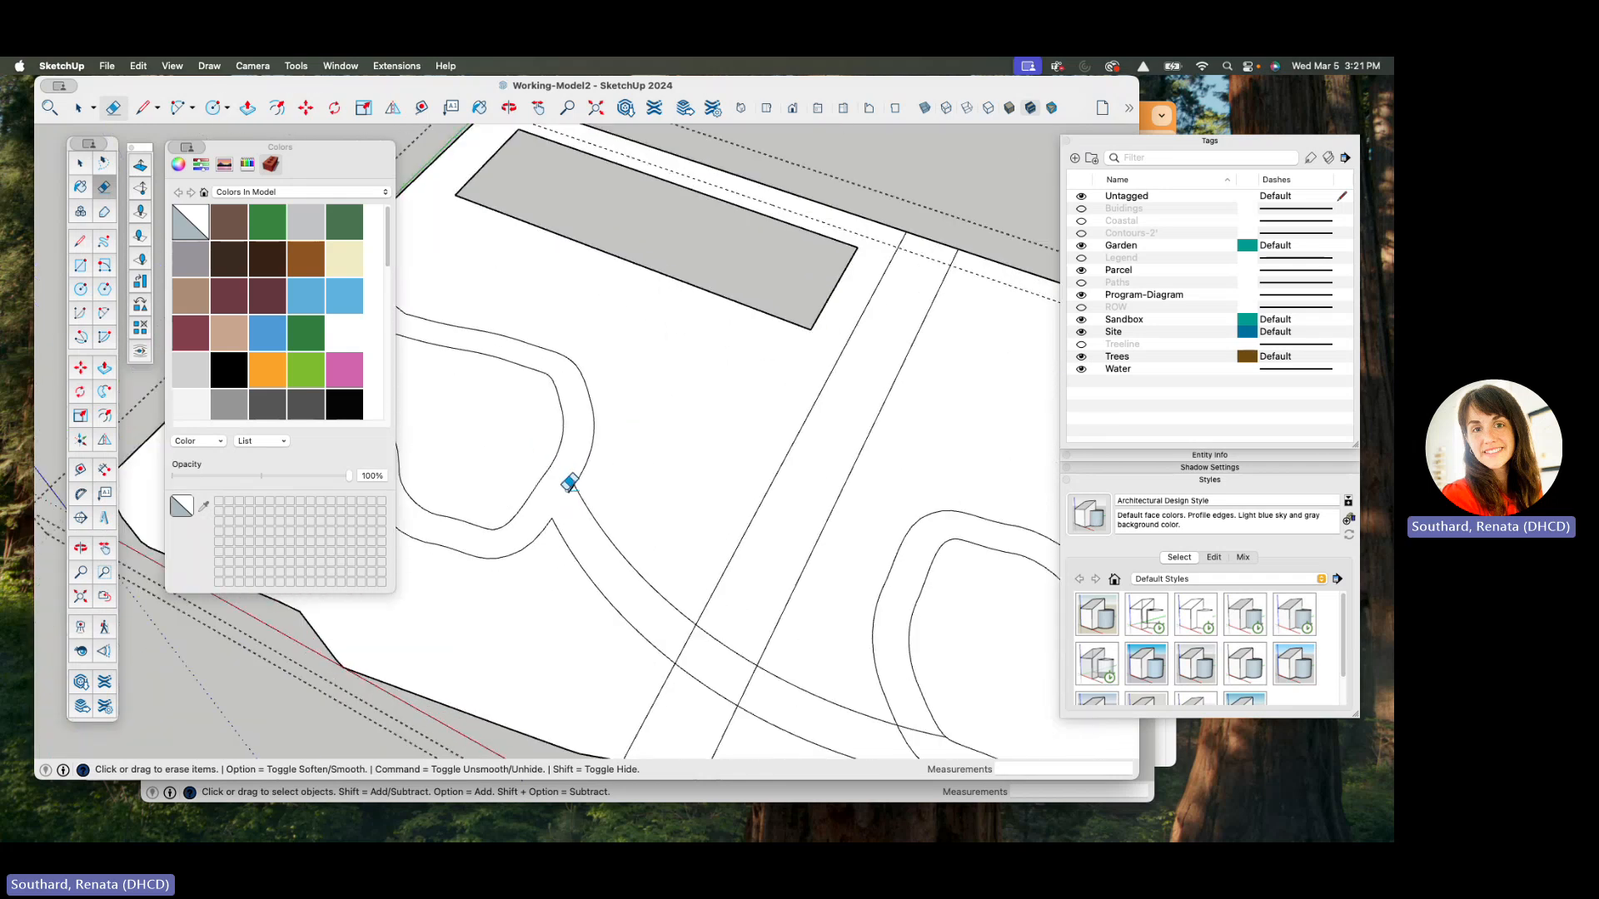
pyautogui.scroll(-4, 560, 474)
pyautogui.scroll(3, 611, 525)
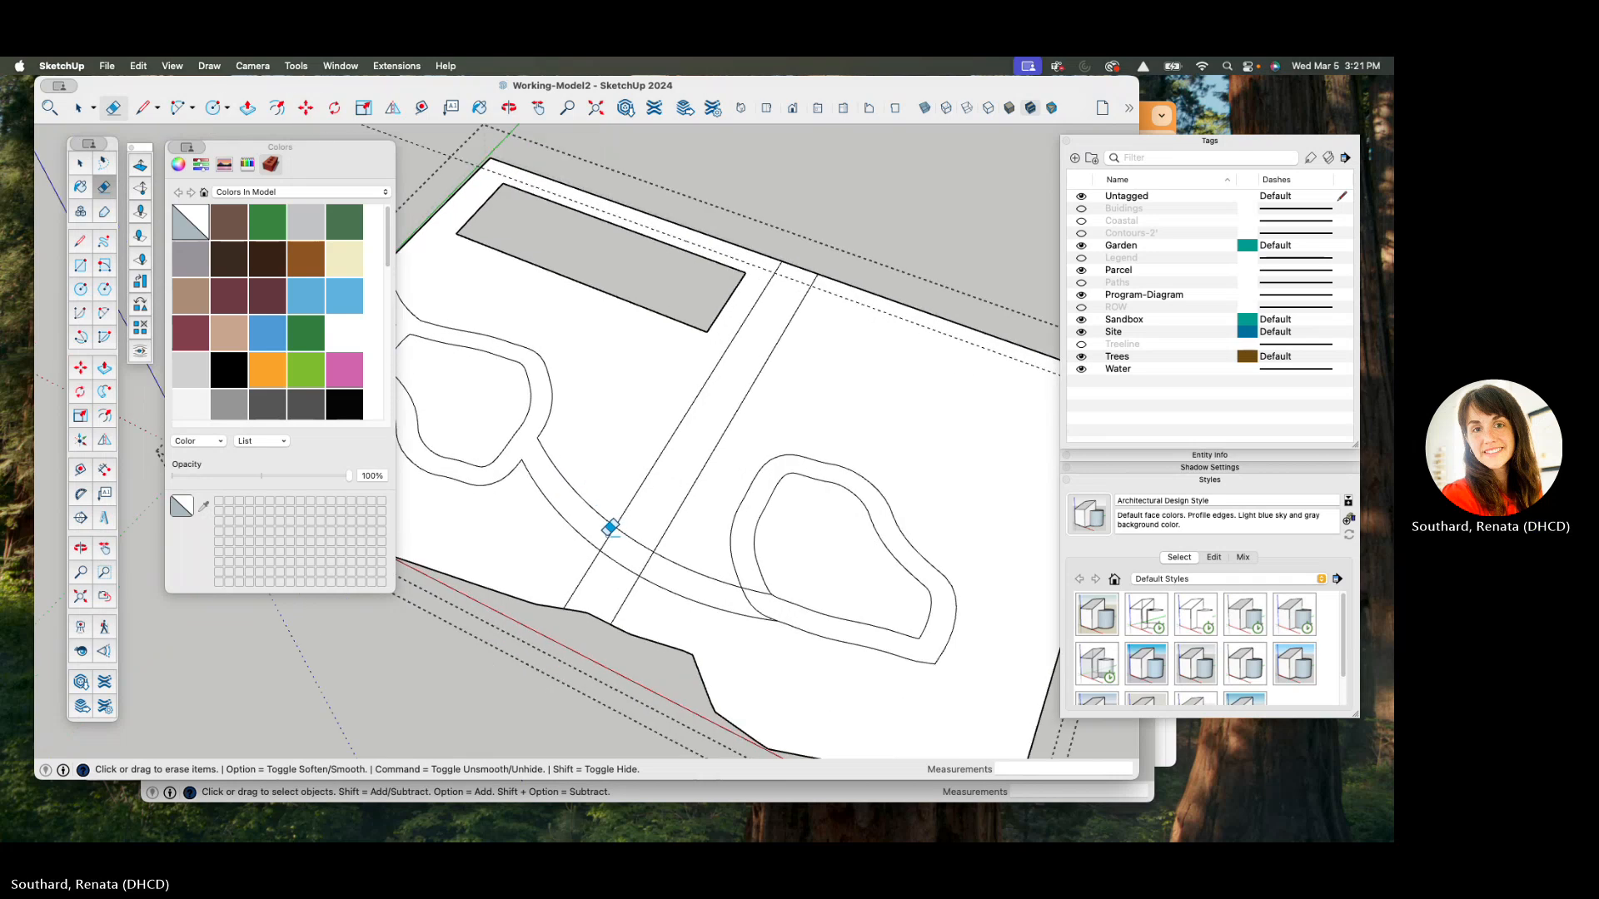
pyautogui.moveTo(648, 558); pyautogui.dragTo(661, 566)
pyautogui.scroll(-2, 652, 529)
pyautogui.scroll(3, 637, 500)
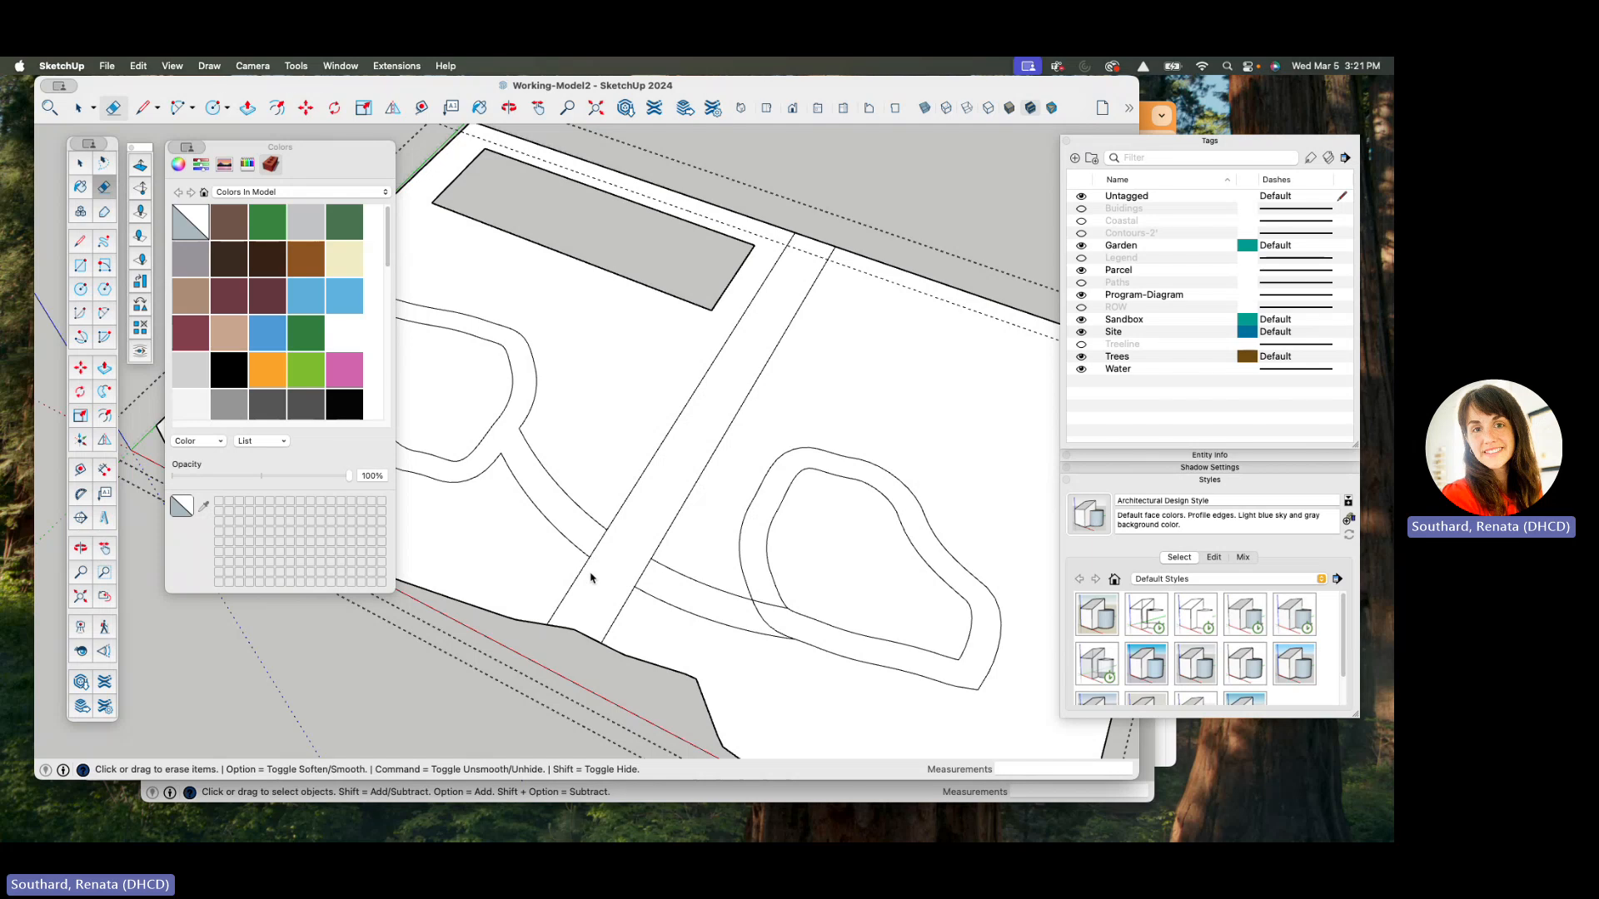
# - Erase the overlapping arc and outline segments where the connecting path enters the east band
pyautogui.scroll(-2, 626, 528)
pyautogui.scroll(3, 753, 593)
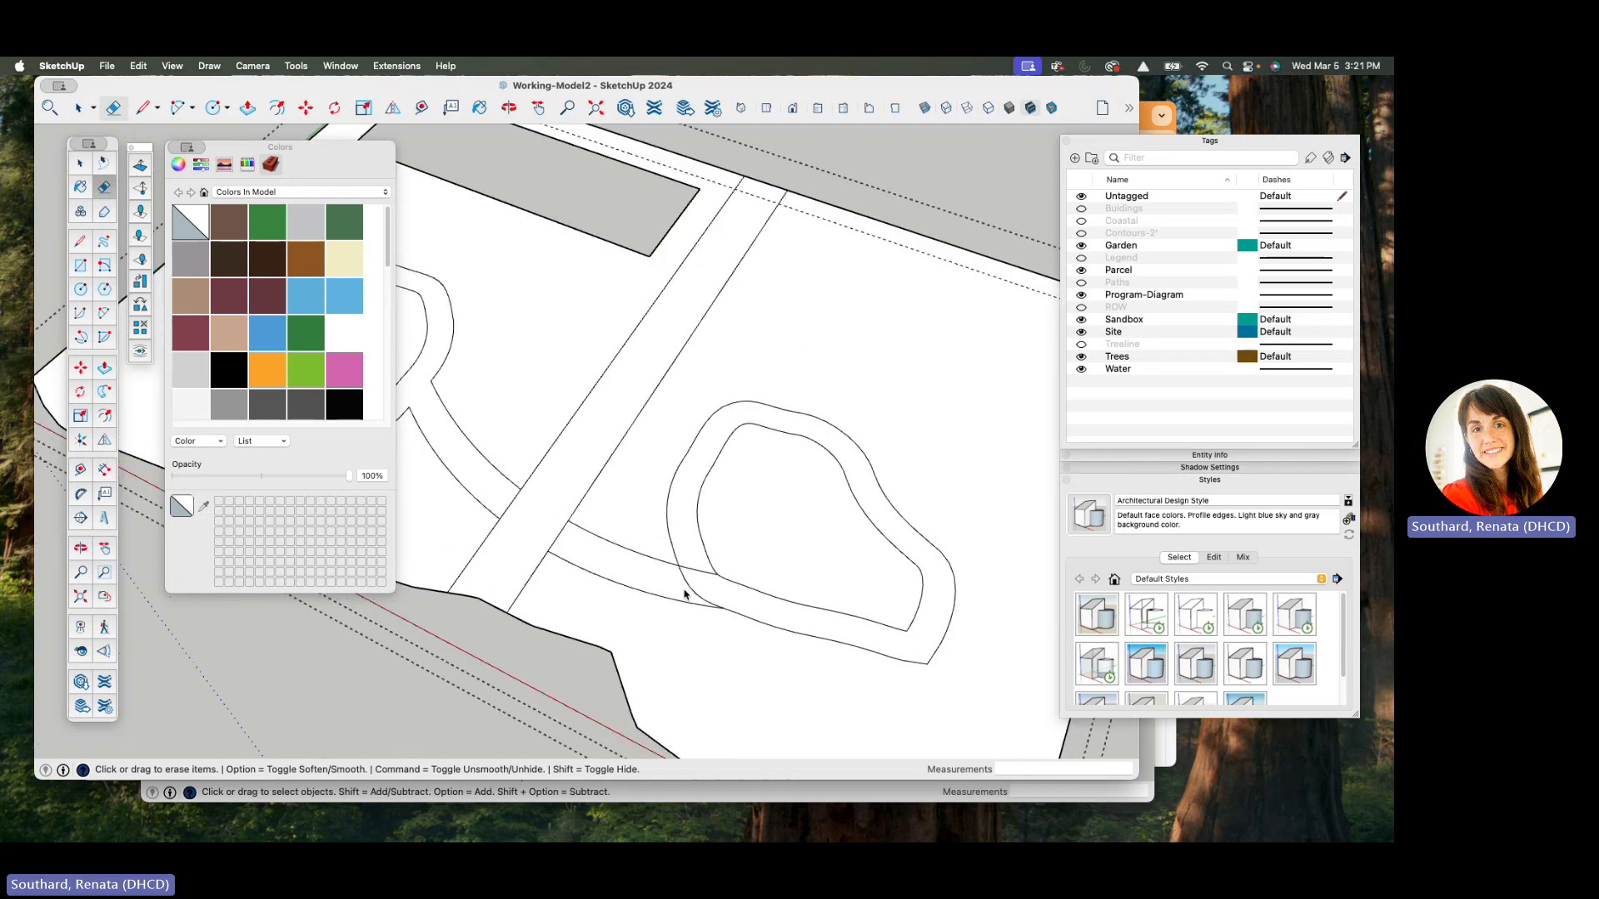
pyautogui.moveTo(684, 594); pyautogui.dragTo(698, 571)
pyautogui.scroll(-2, 702, 551)
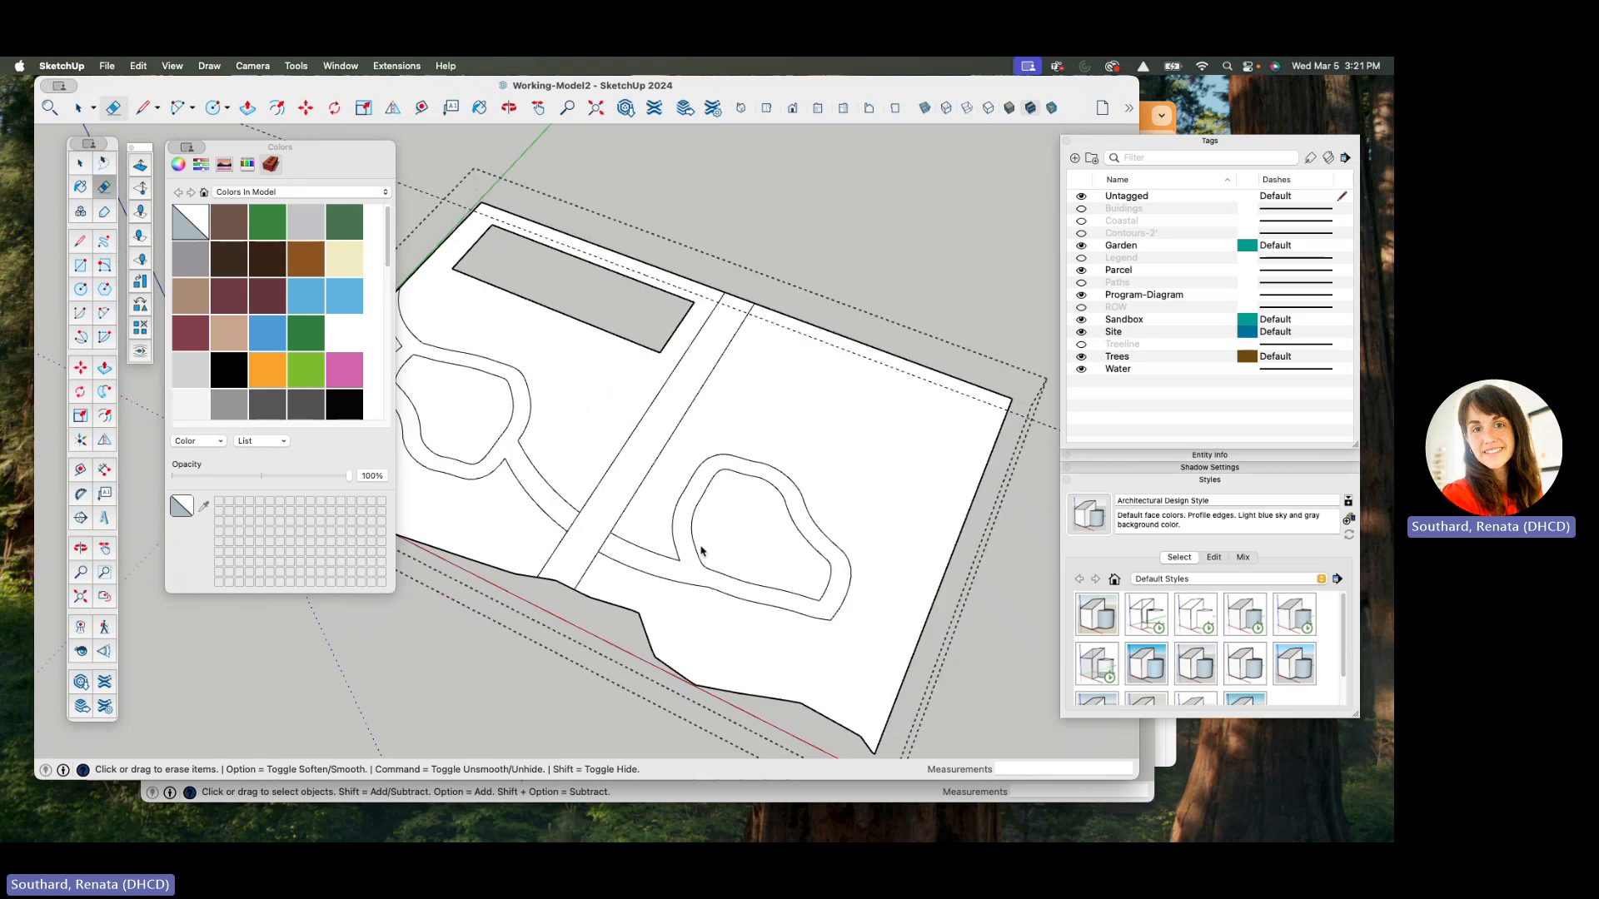
pyautogui.moveTo(714, 543); pyautogui.dragTo(398, 286, button='middle')
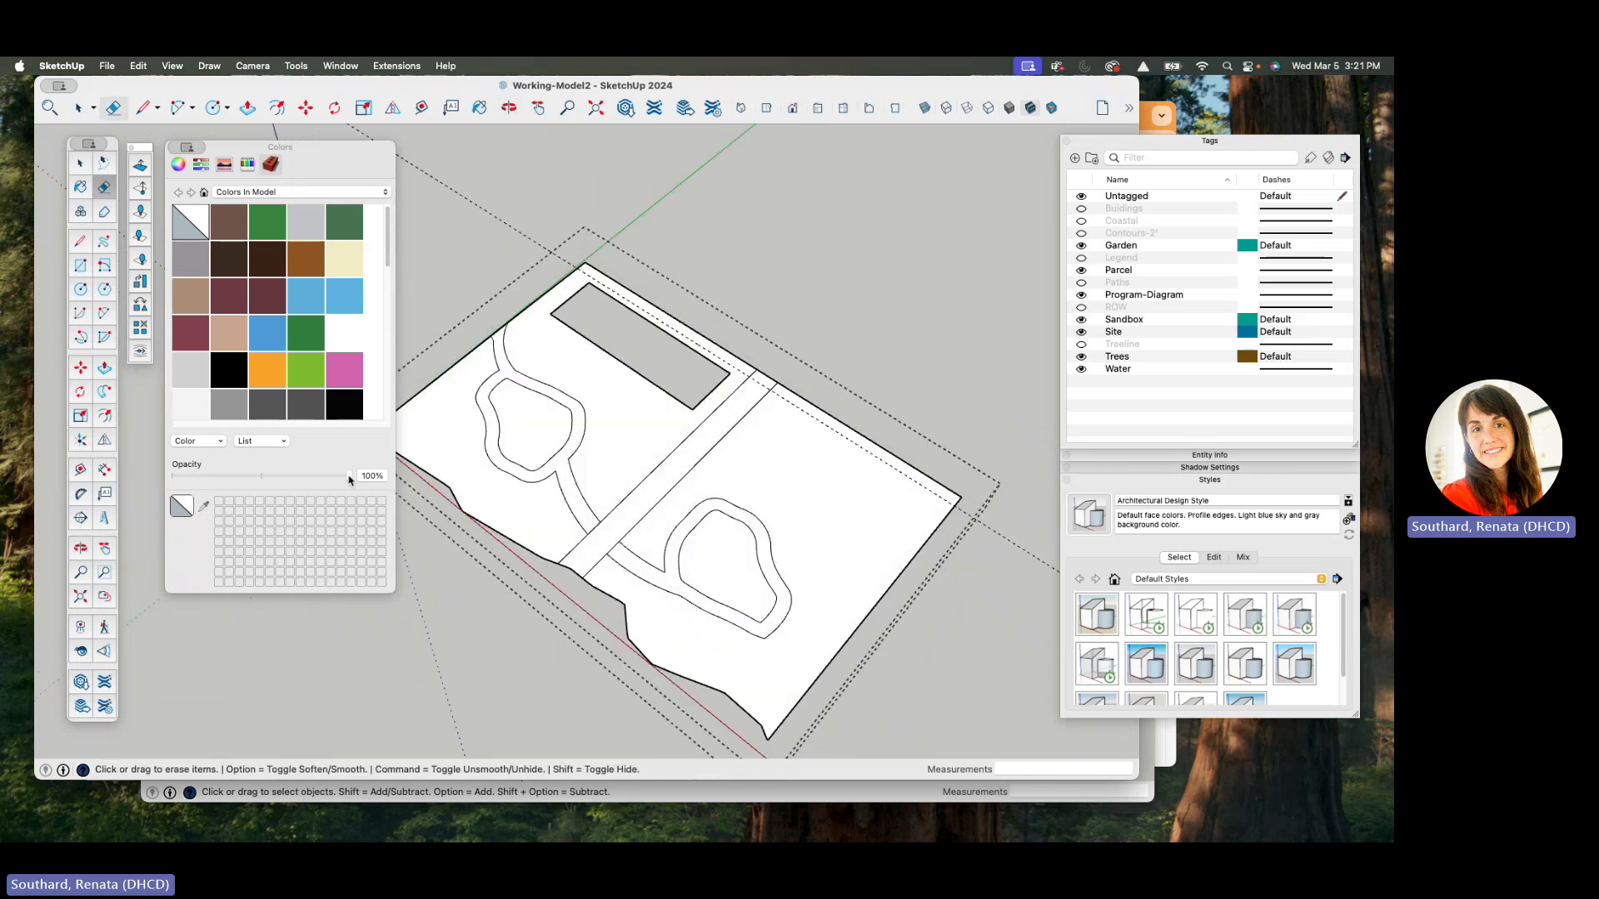
pyautogui.scroll(-5, 268, 376)
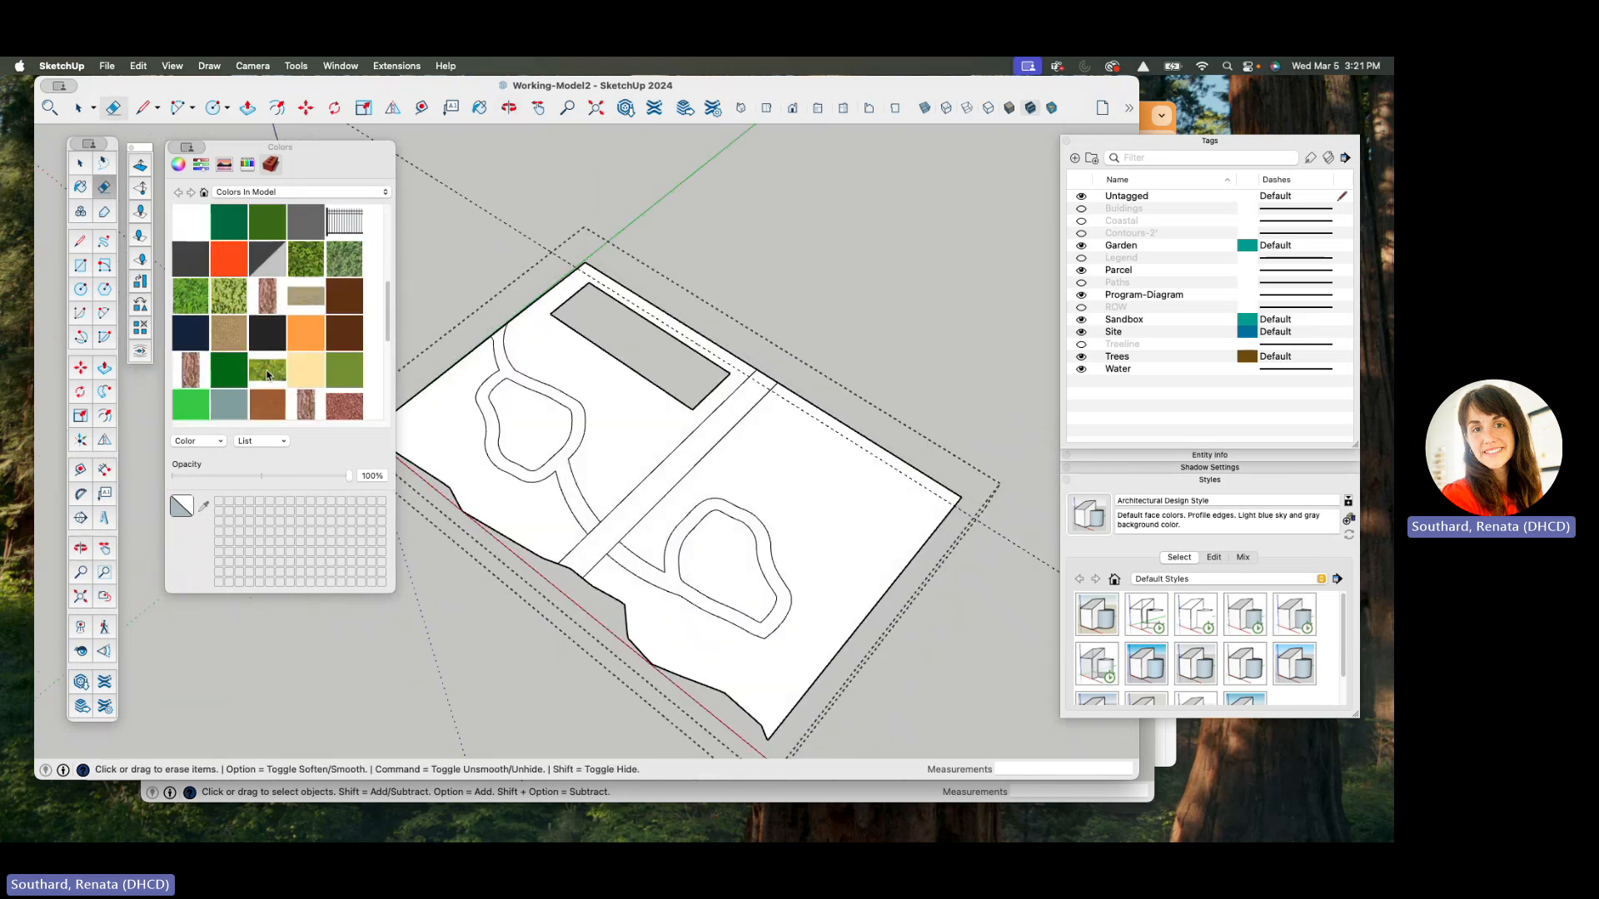
pyautogui.scroll(3, 253, 378)
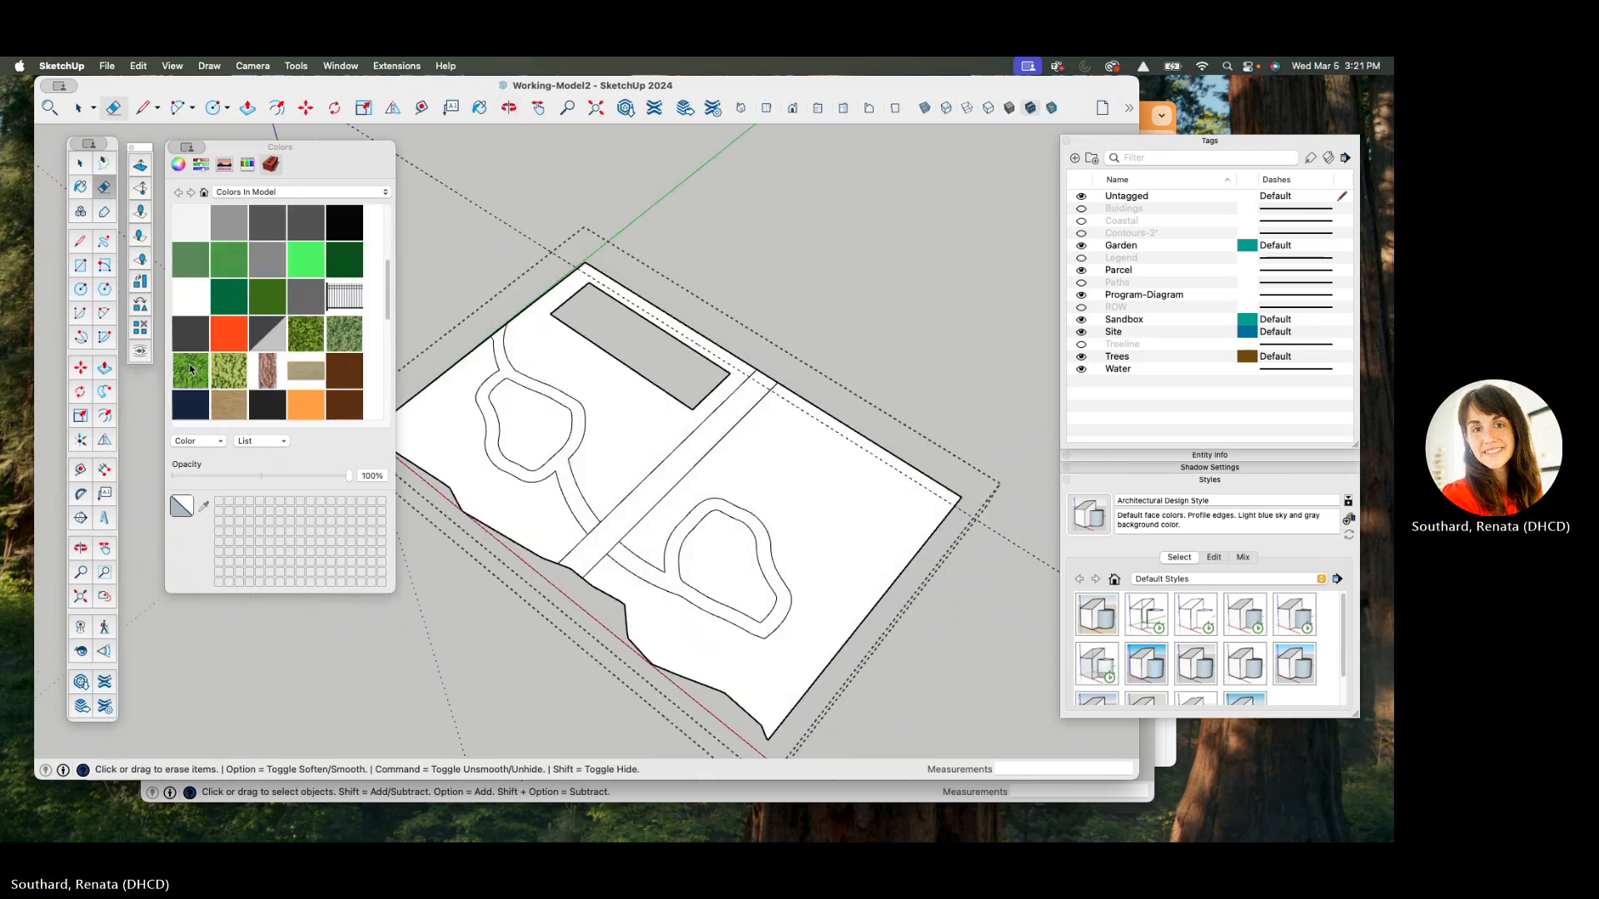
pyautogui.click(306, 337)
pyautogui.scroll(3, 572, 411)
pyautogui.scroll(-2, 564, 403)
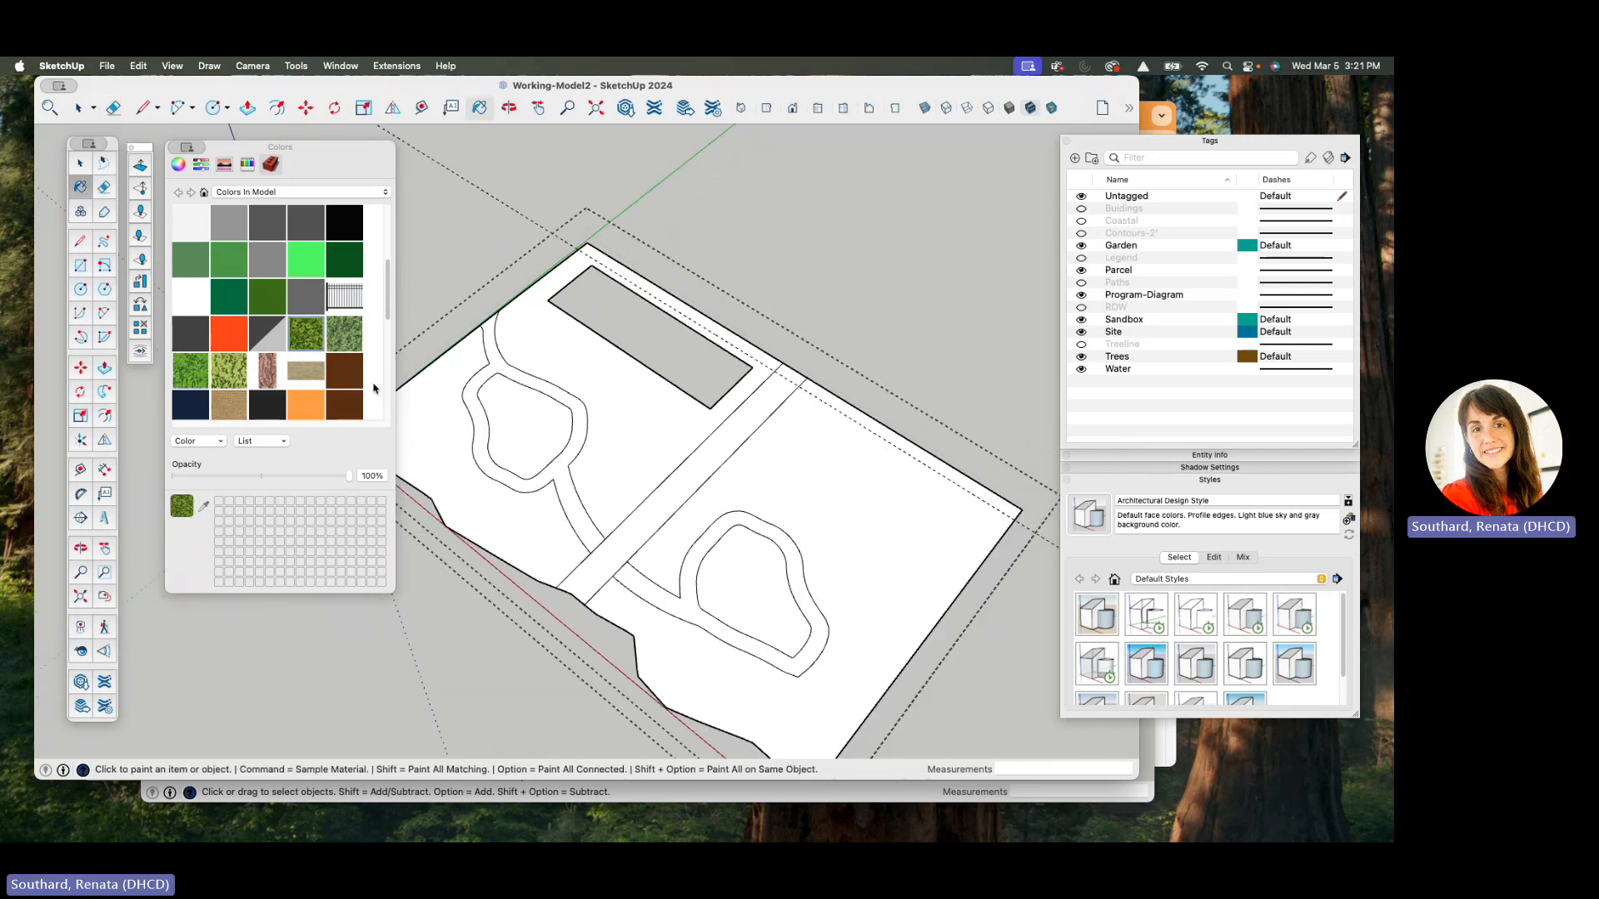
# - Delete the garden-shaped faces enclosed by the west and east bands
pyautogui.press('space')
pyautogui.click(533, 439)
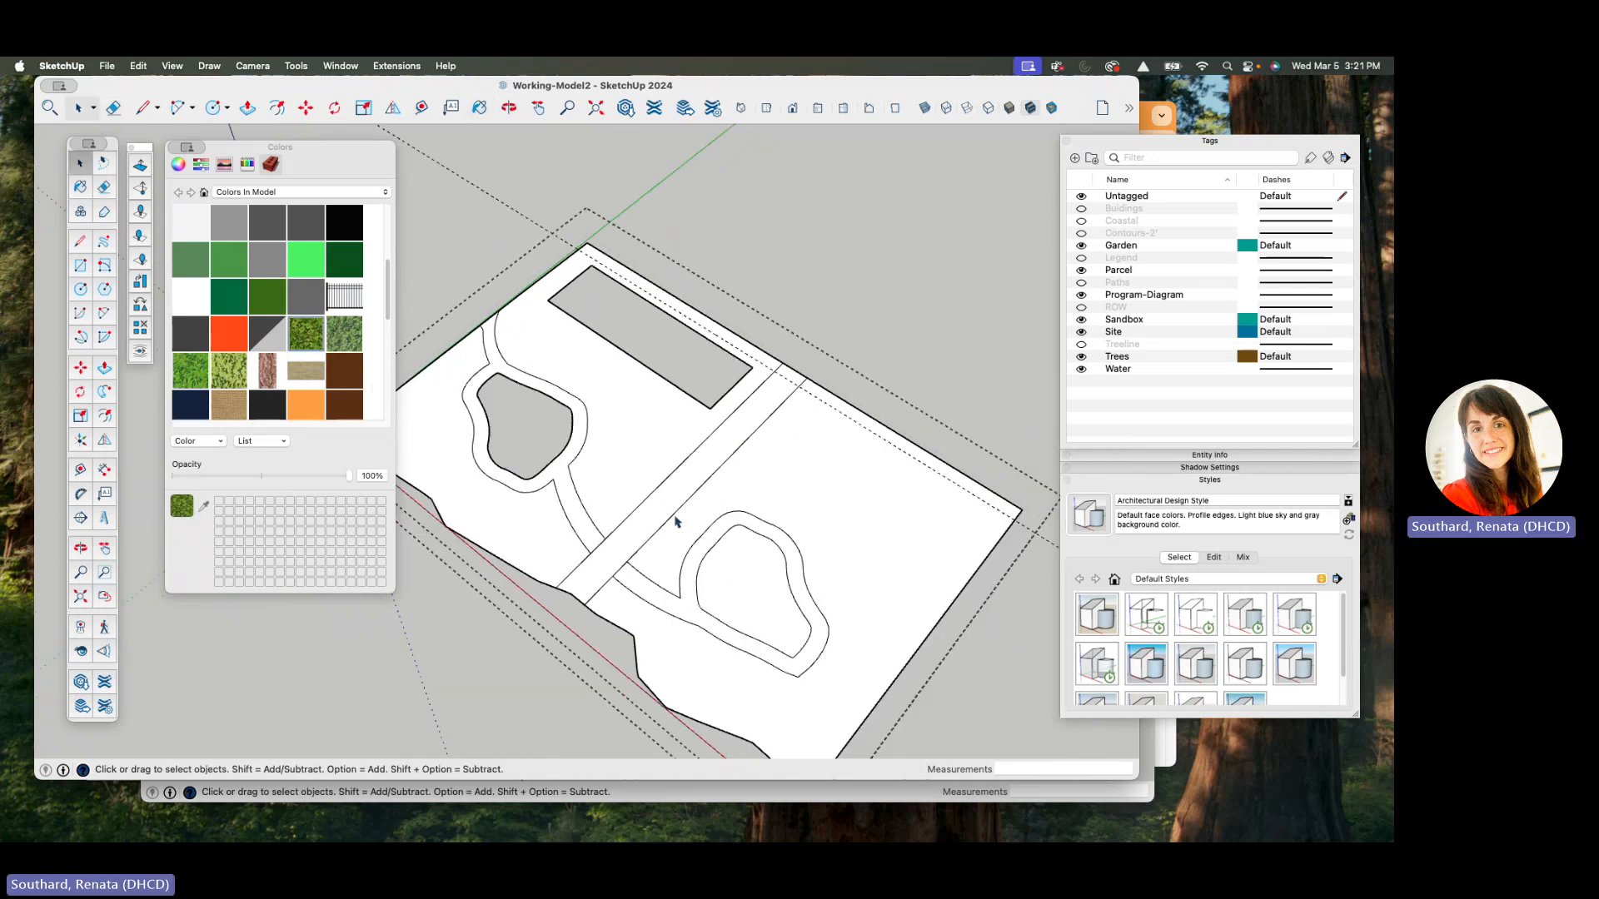
pyautogui.click(763, 609)
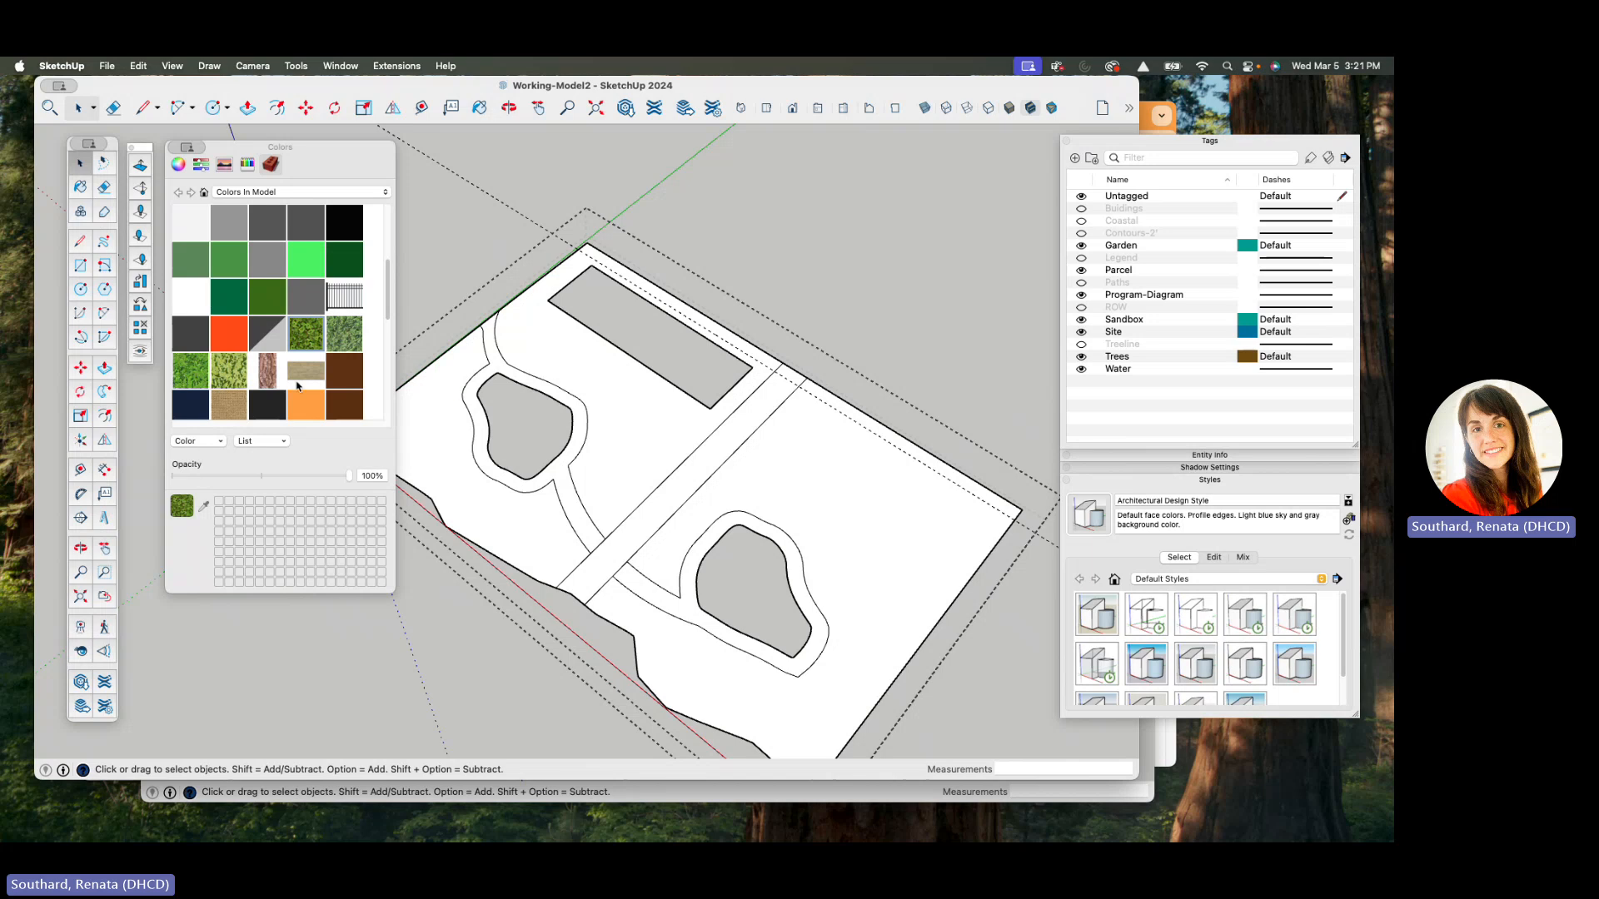
# - Paint the straight path strip between the dividing lines with the tan textured material from the model's colors
pyautogui.scroll(-3, 297, 385)
pyautogui.click(229, 350)
pyautogui.scroll(1, 656, 561)
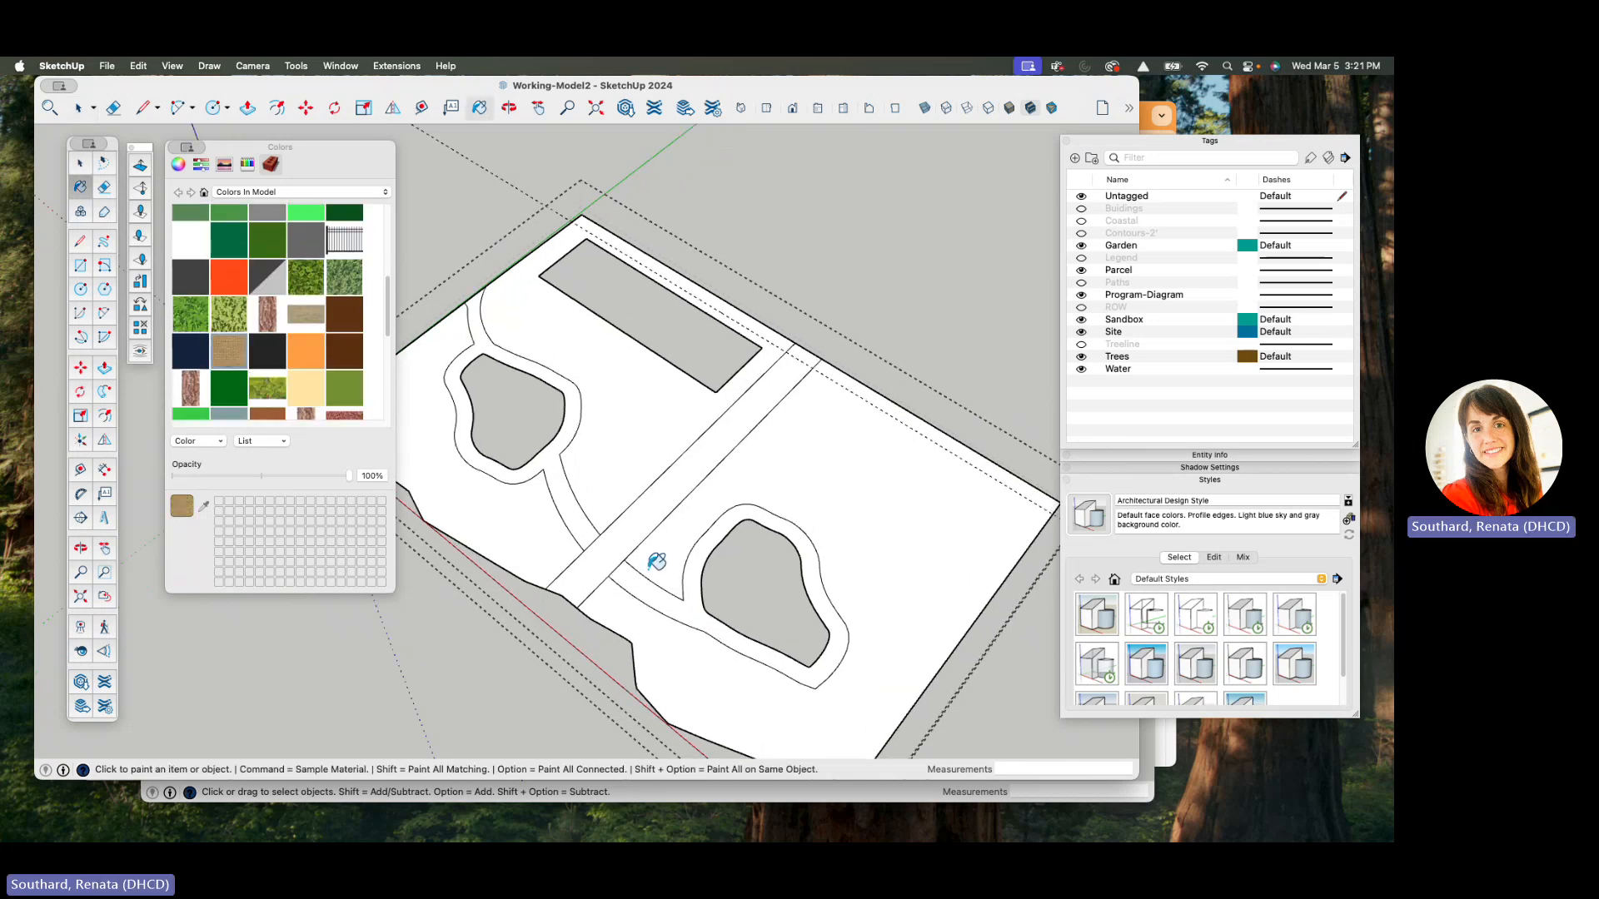
pyautogui.scroll(1, 656, 562)
pyautogui.click(607, 535)
pyautogui.scroll(3, 596, 528)
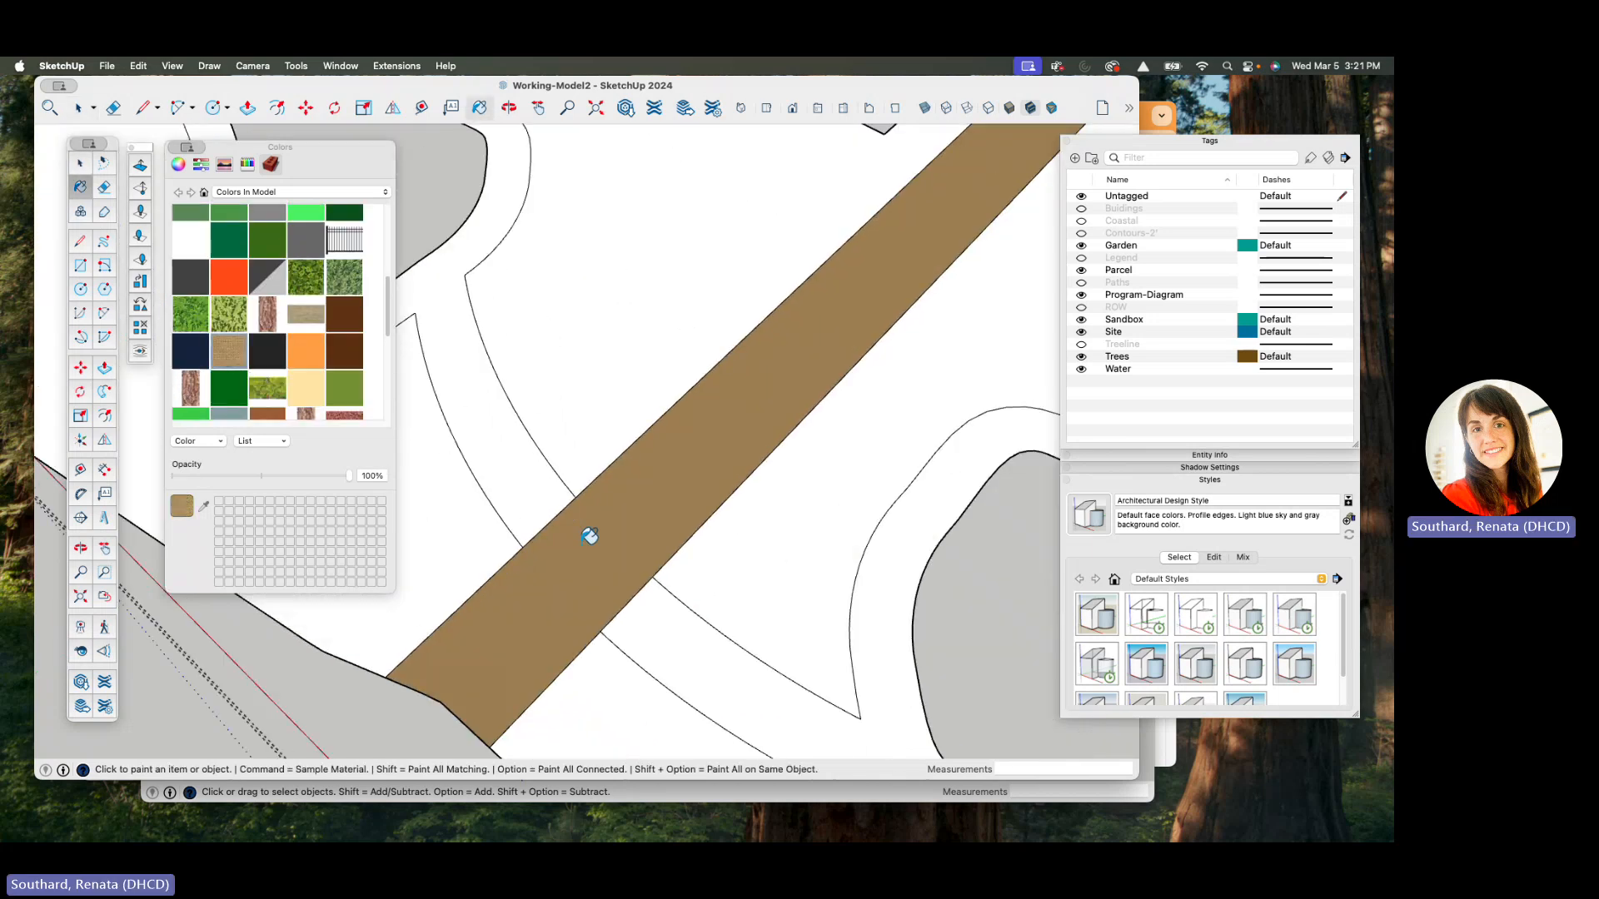
pyautogui.scroll(6, 590, 535)
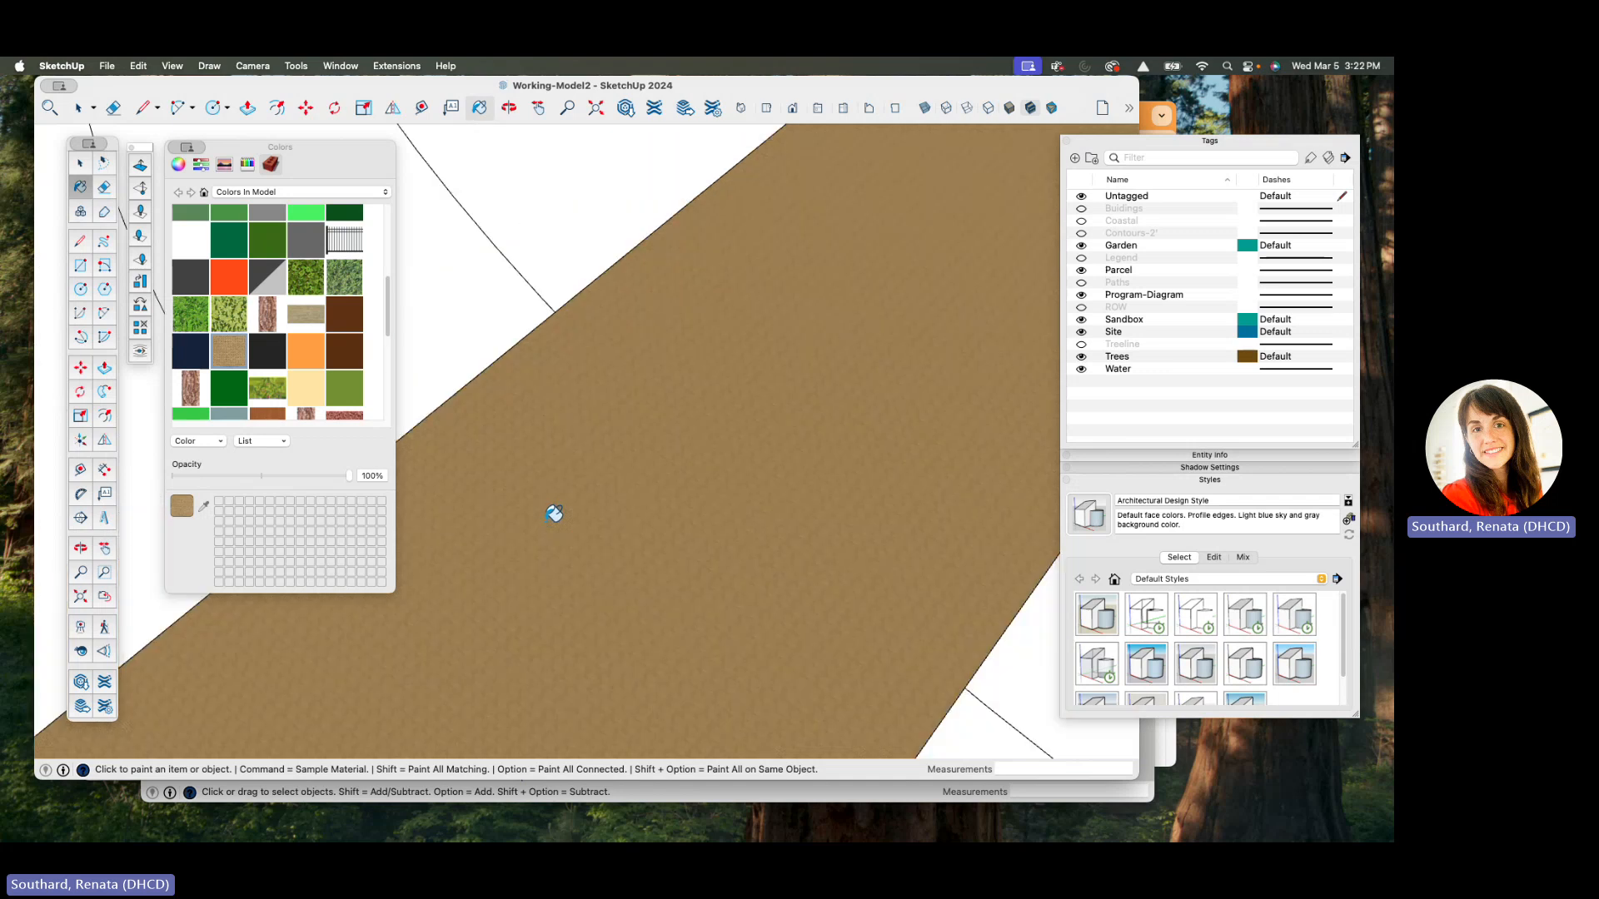
# - Enlarge the tan texture on the straight path strip by adjusting the texture position's green scale/rotate pin
pyautogui.scroll(-4, 554, 514)
pyautogui.press('space')
pyautogui.rightClick(542, 535)
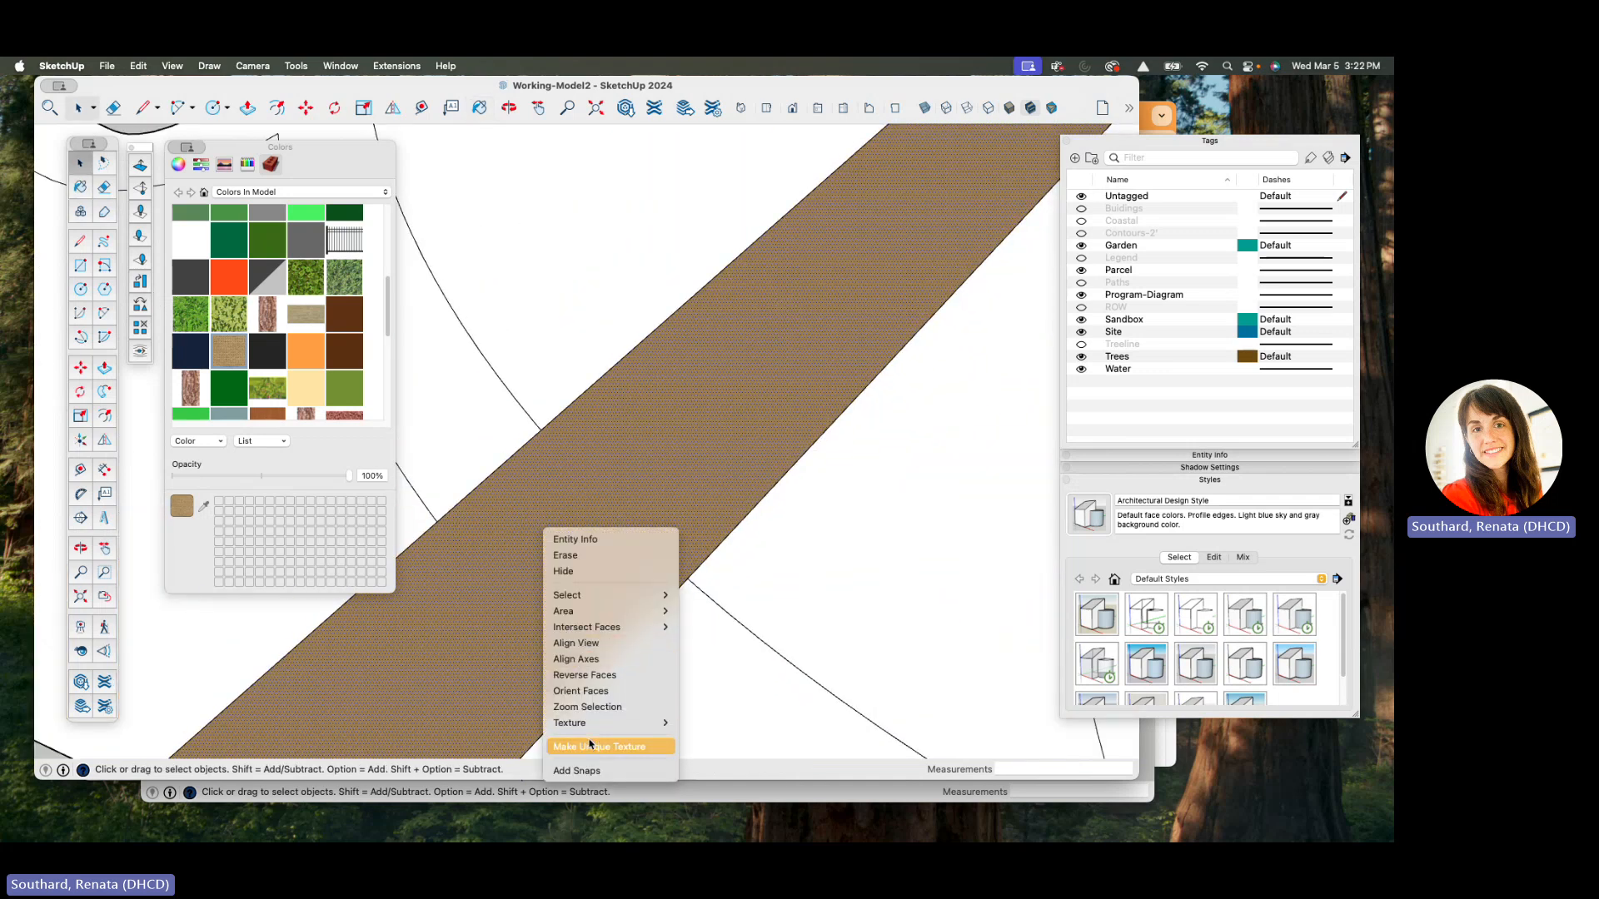
pyautogui.moveTo(616, 722)
pyautogui.click(700, 723)
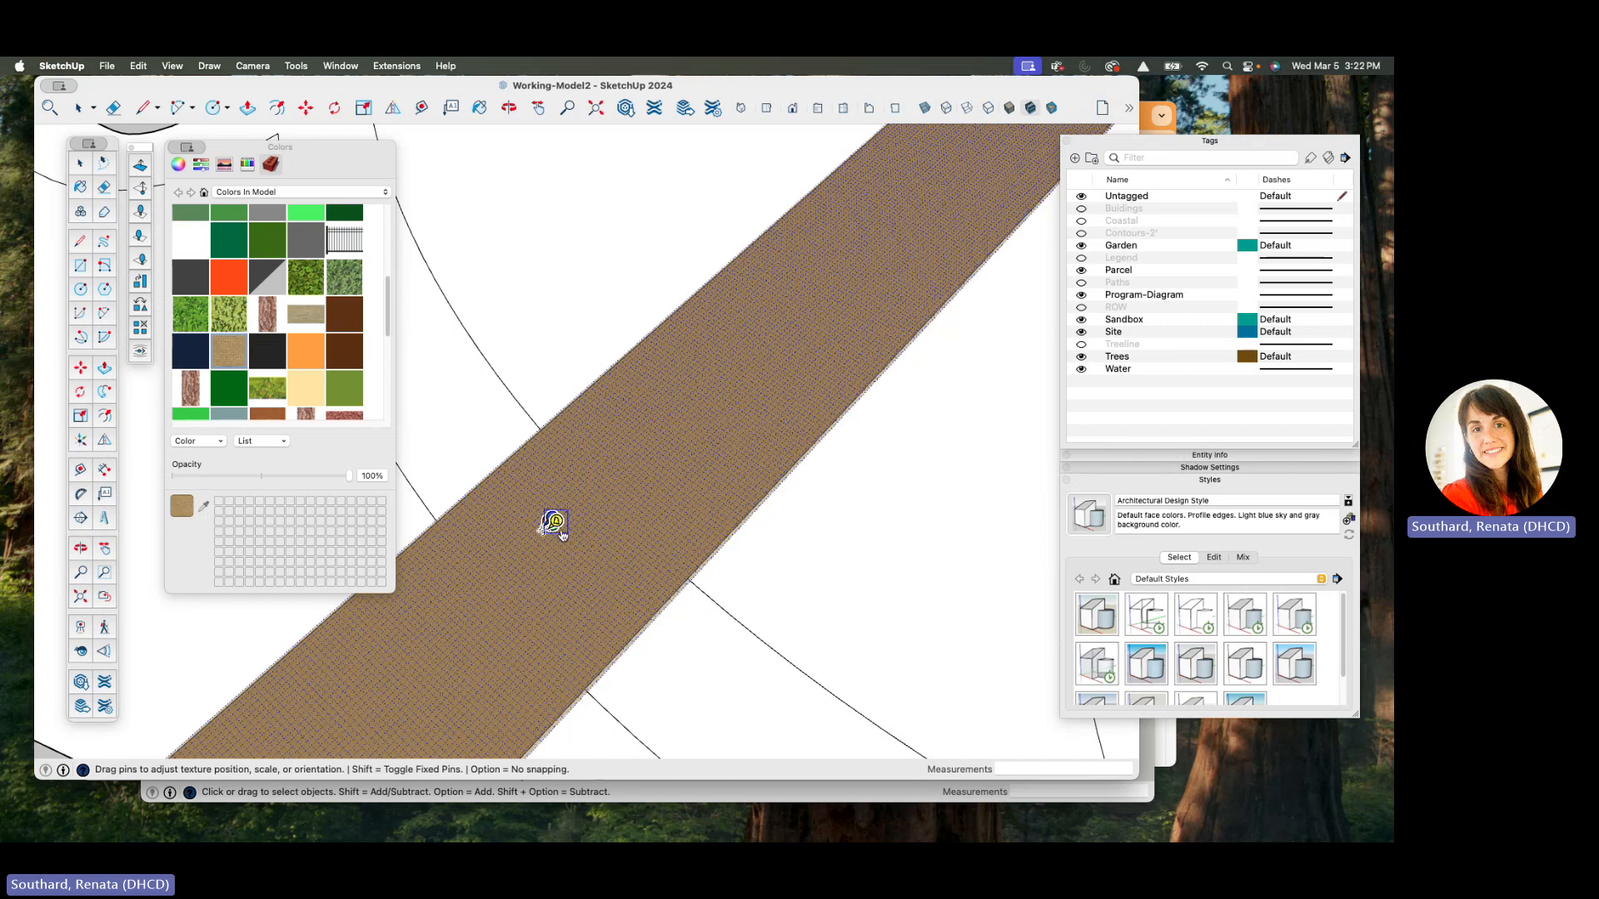
pyautogui.scroll(5, 554, 527)
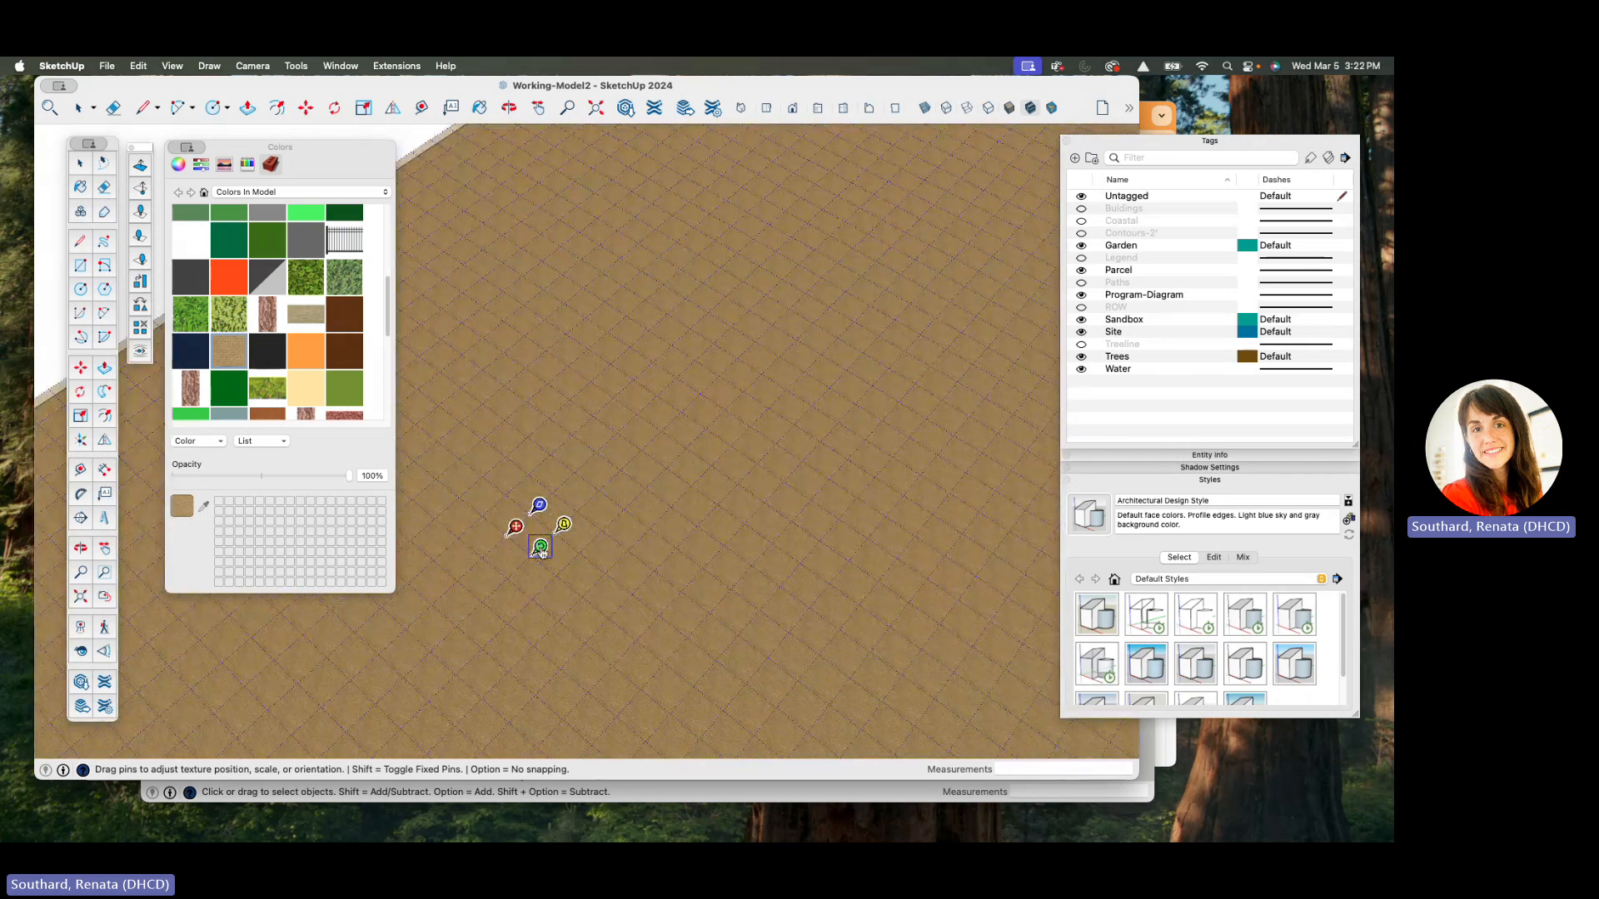
pyautogui.moveTo(540, 548); pyautogui.dragTo(657, 641)
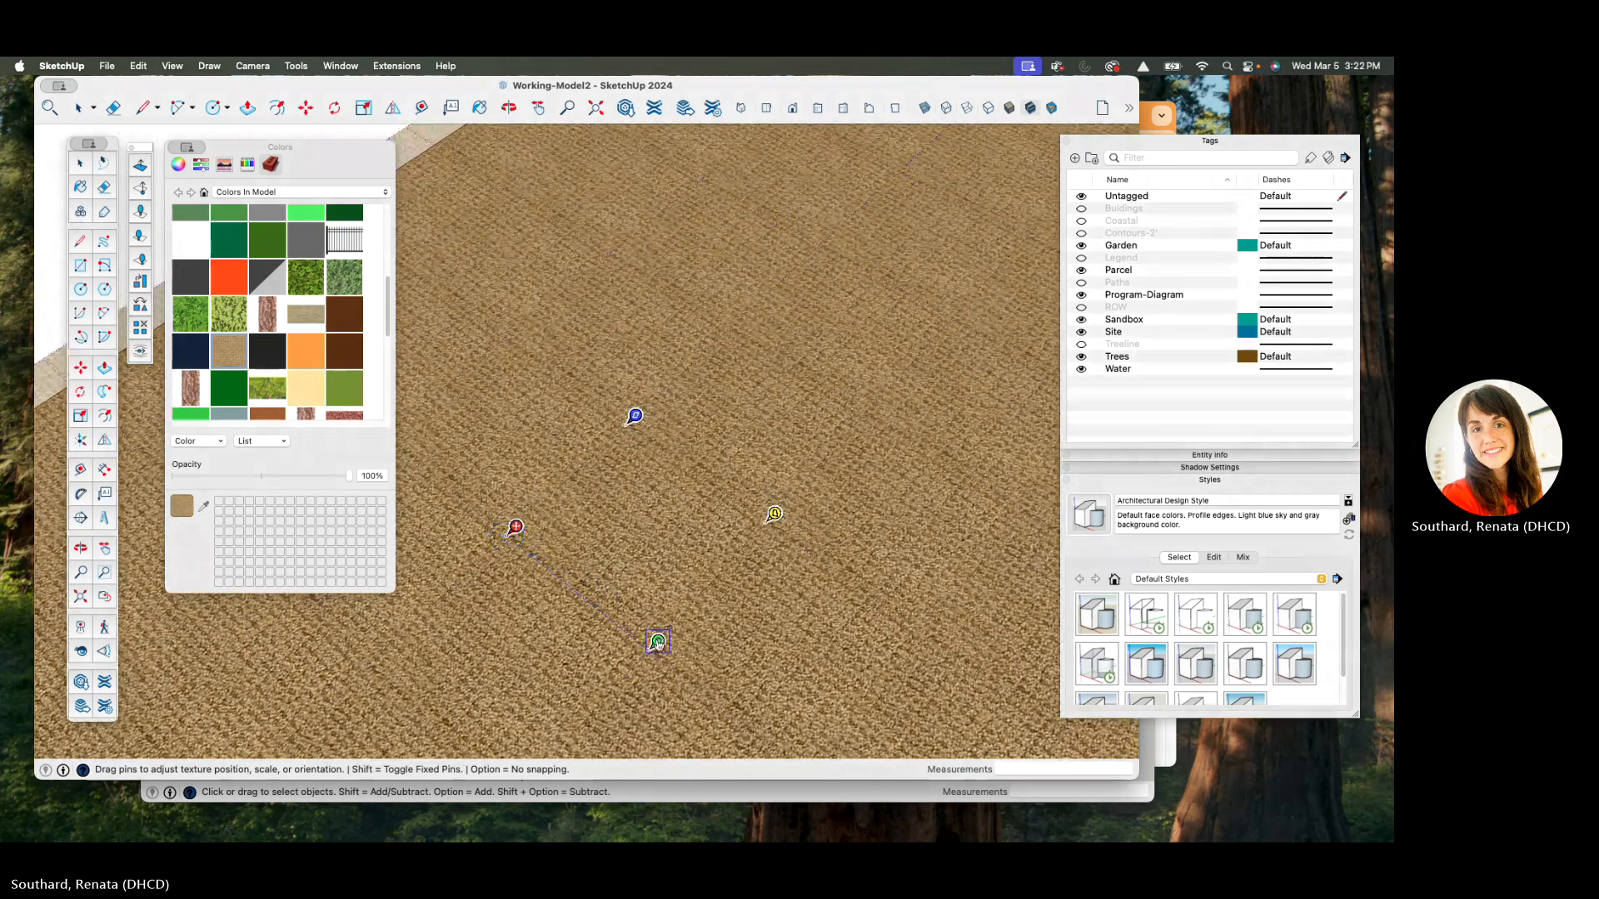
# - Choose the tan stone material from the Brick, Cladding and Siding collection for painting, leaving texture positioning
pyautogui.scroll(-10, 275, 391)
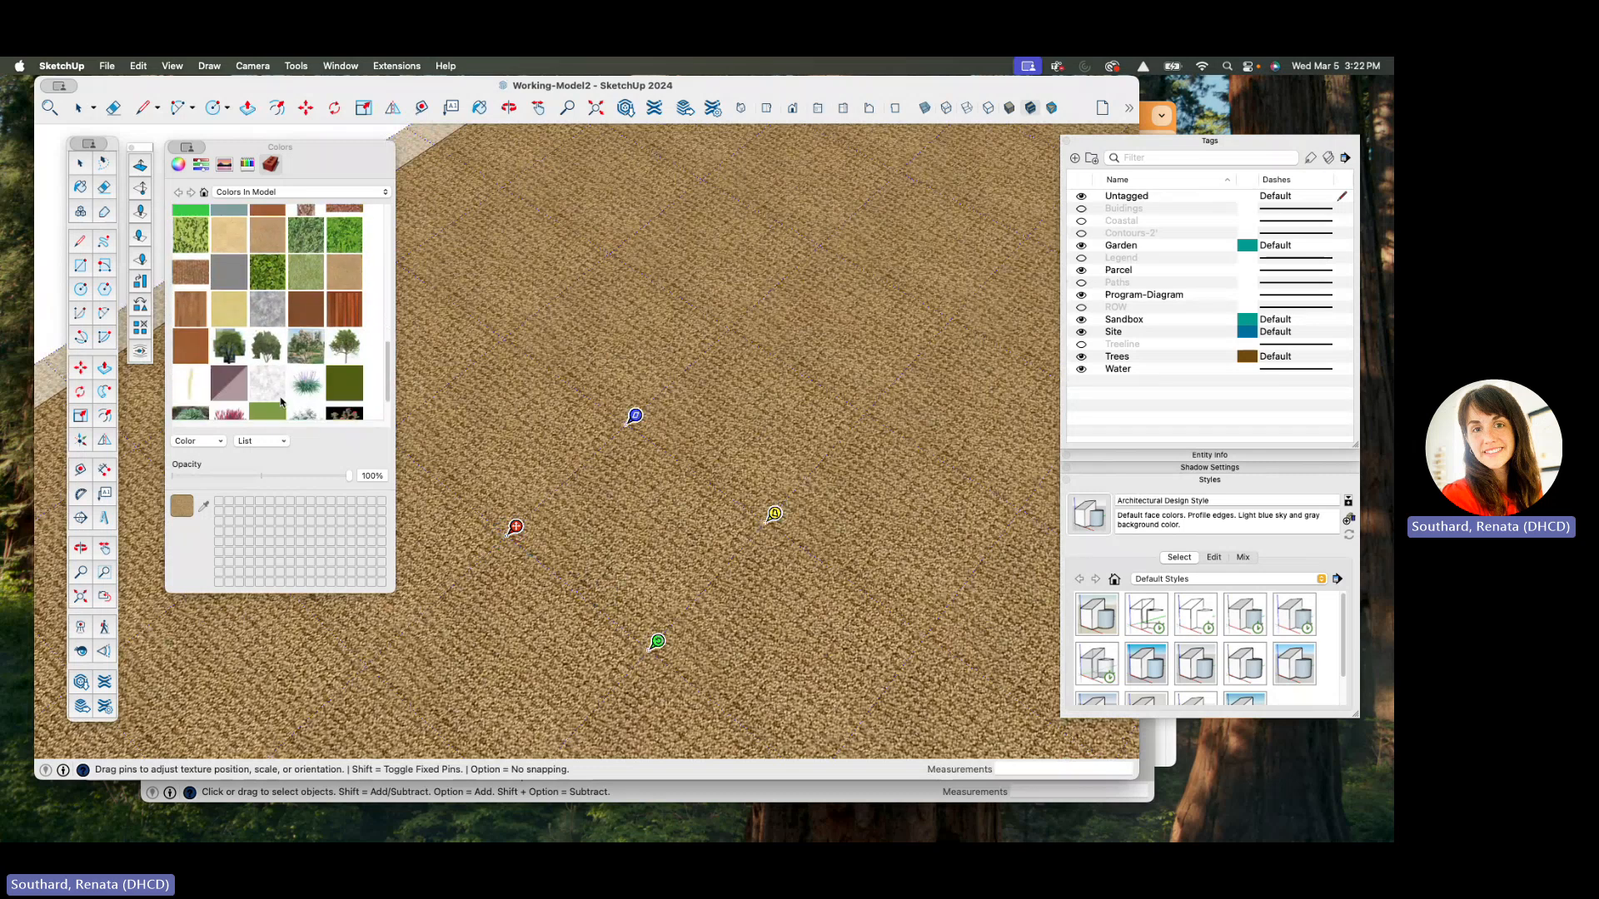
pyautogui.scroll(5, 268, 399)
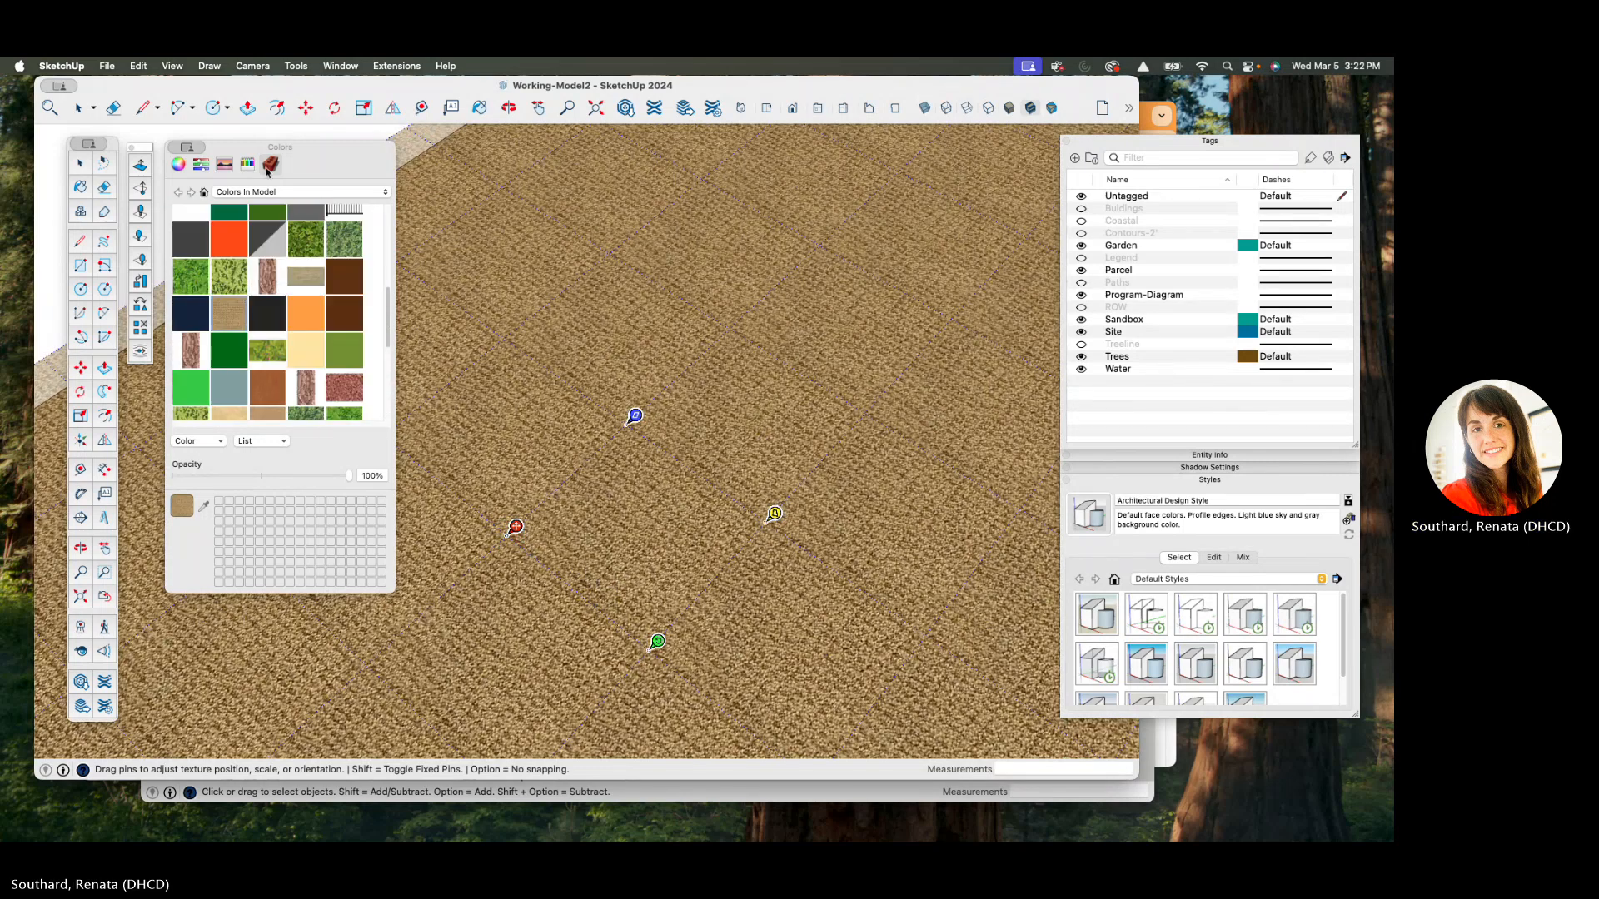
pyautogui.click(277, 192)
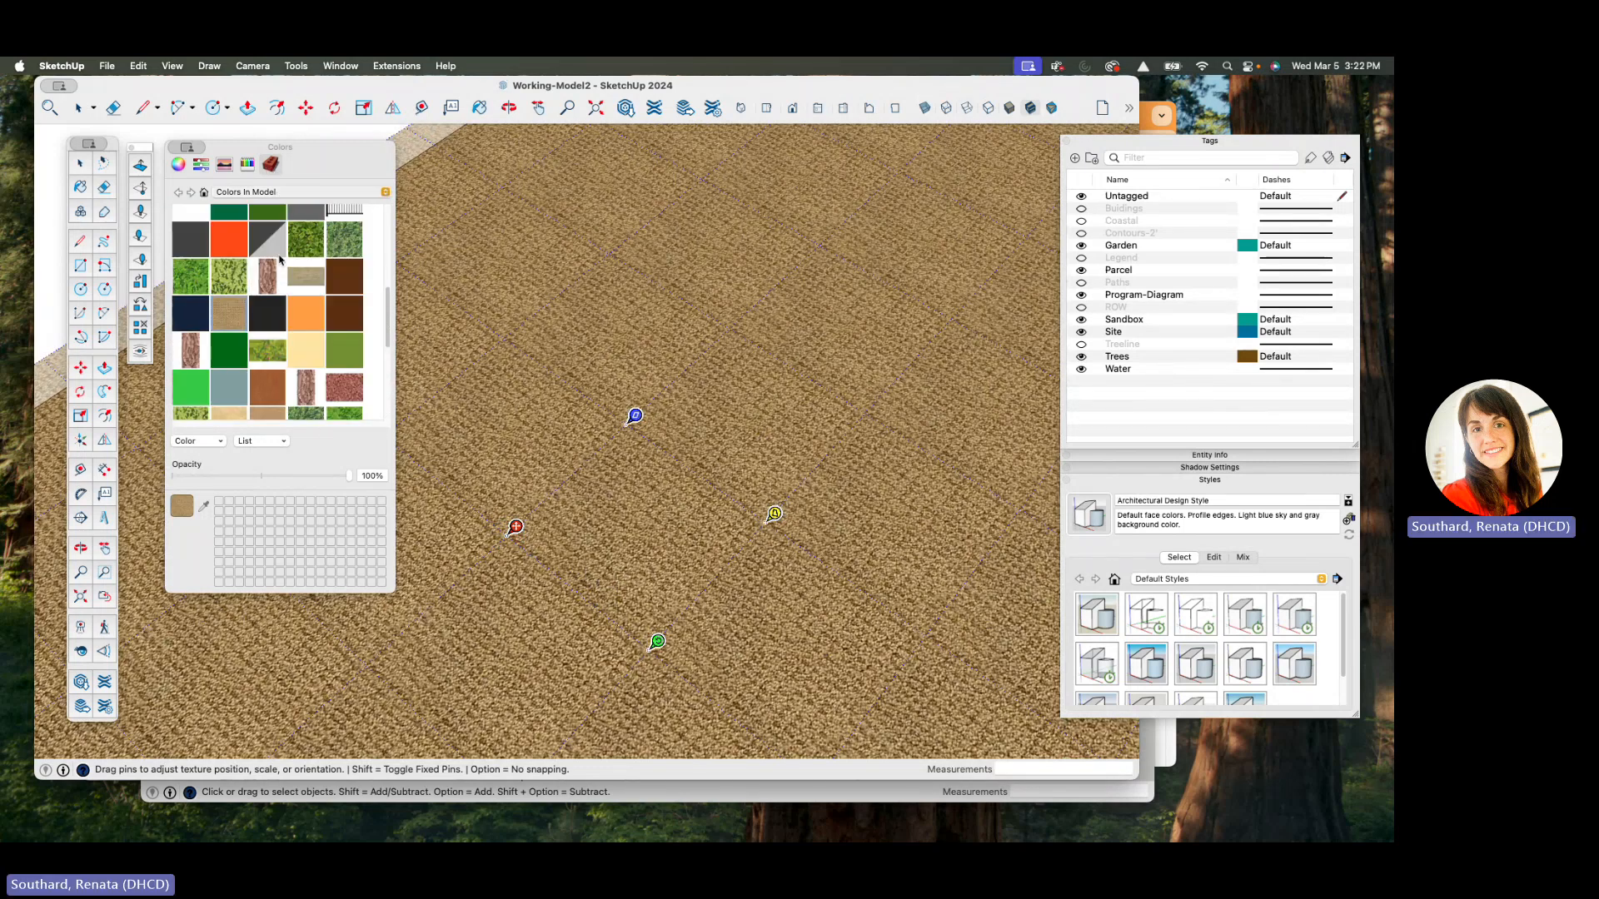
pyautogui.click(267, 148)
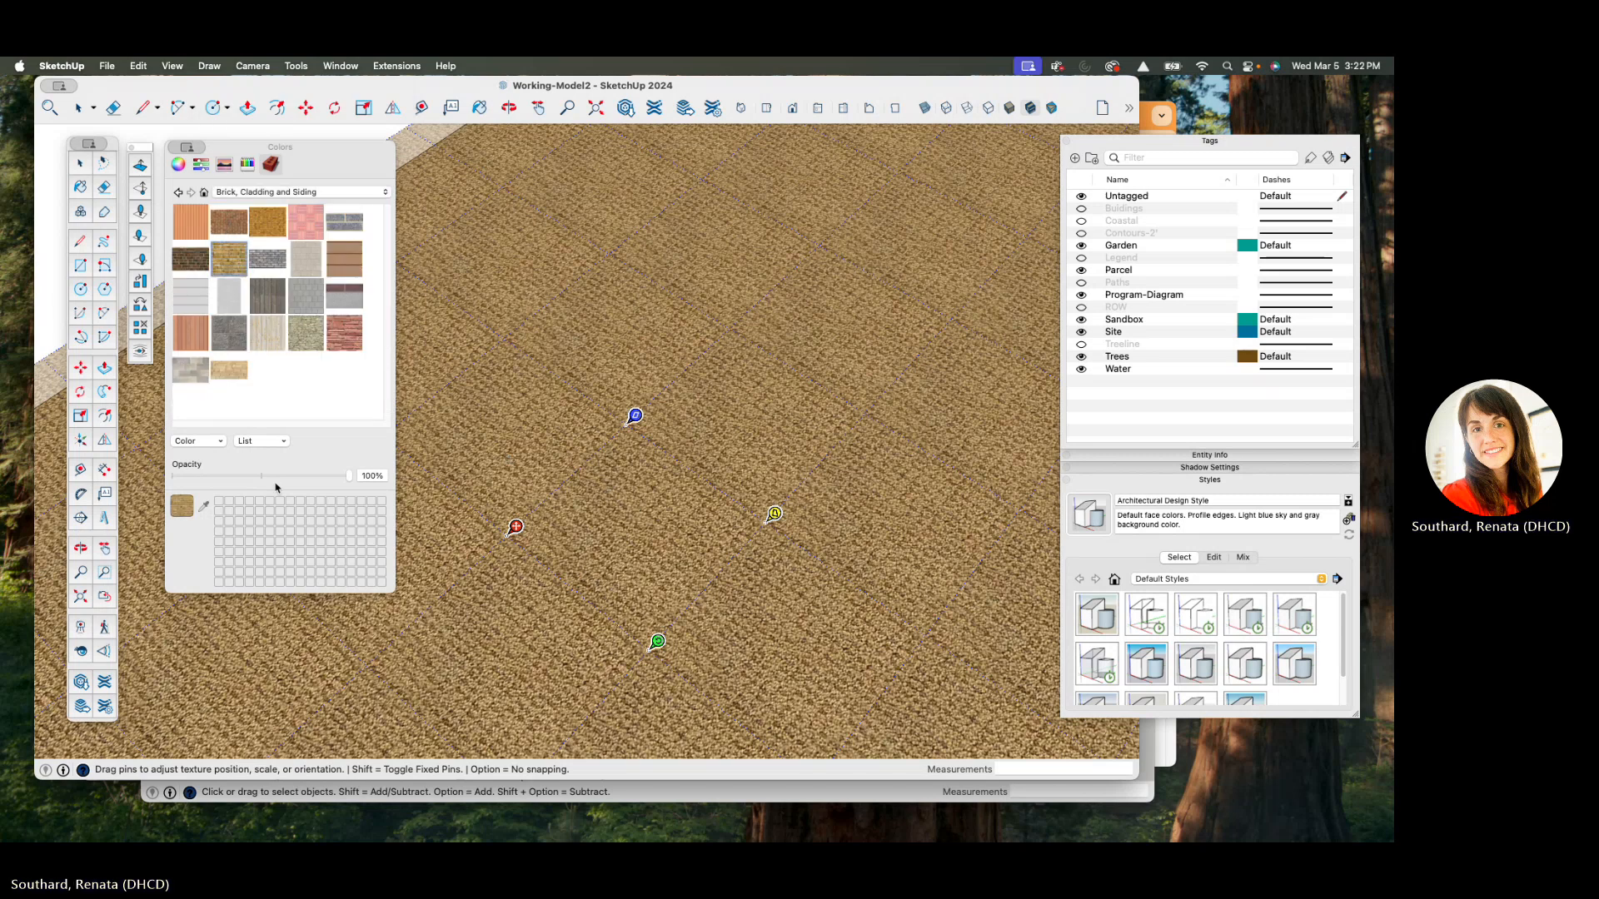
pyautogui.click(639, 493)
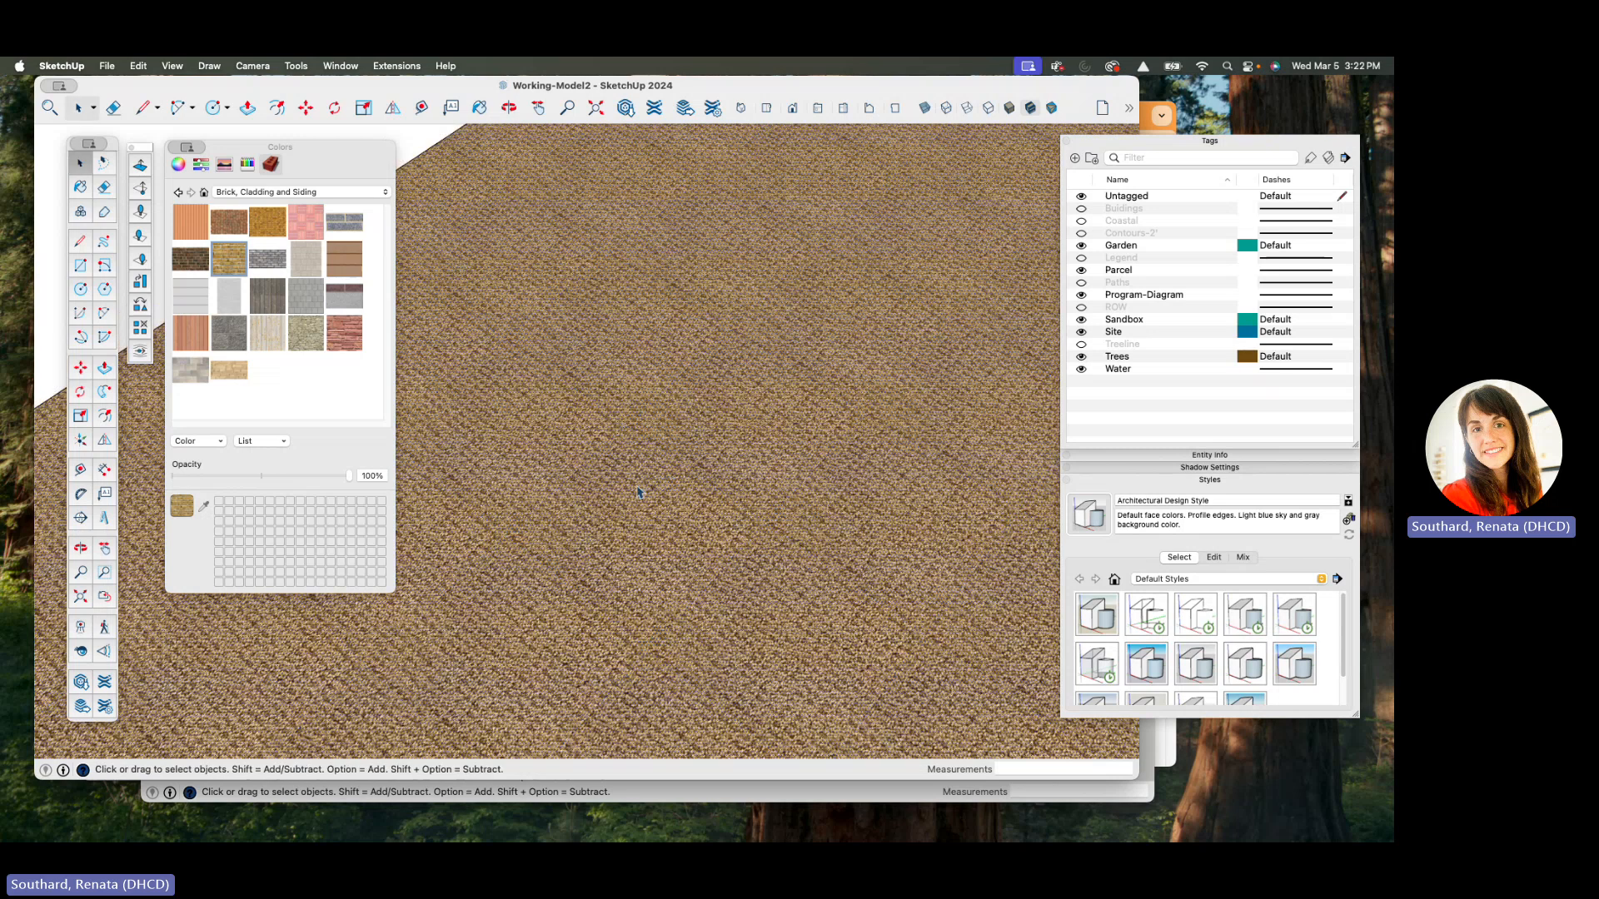
pyautogui.press('b')
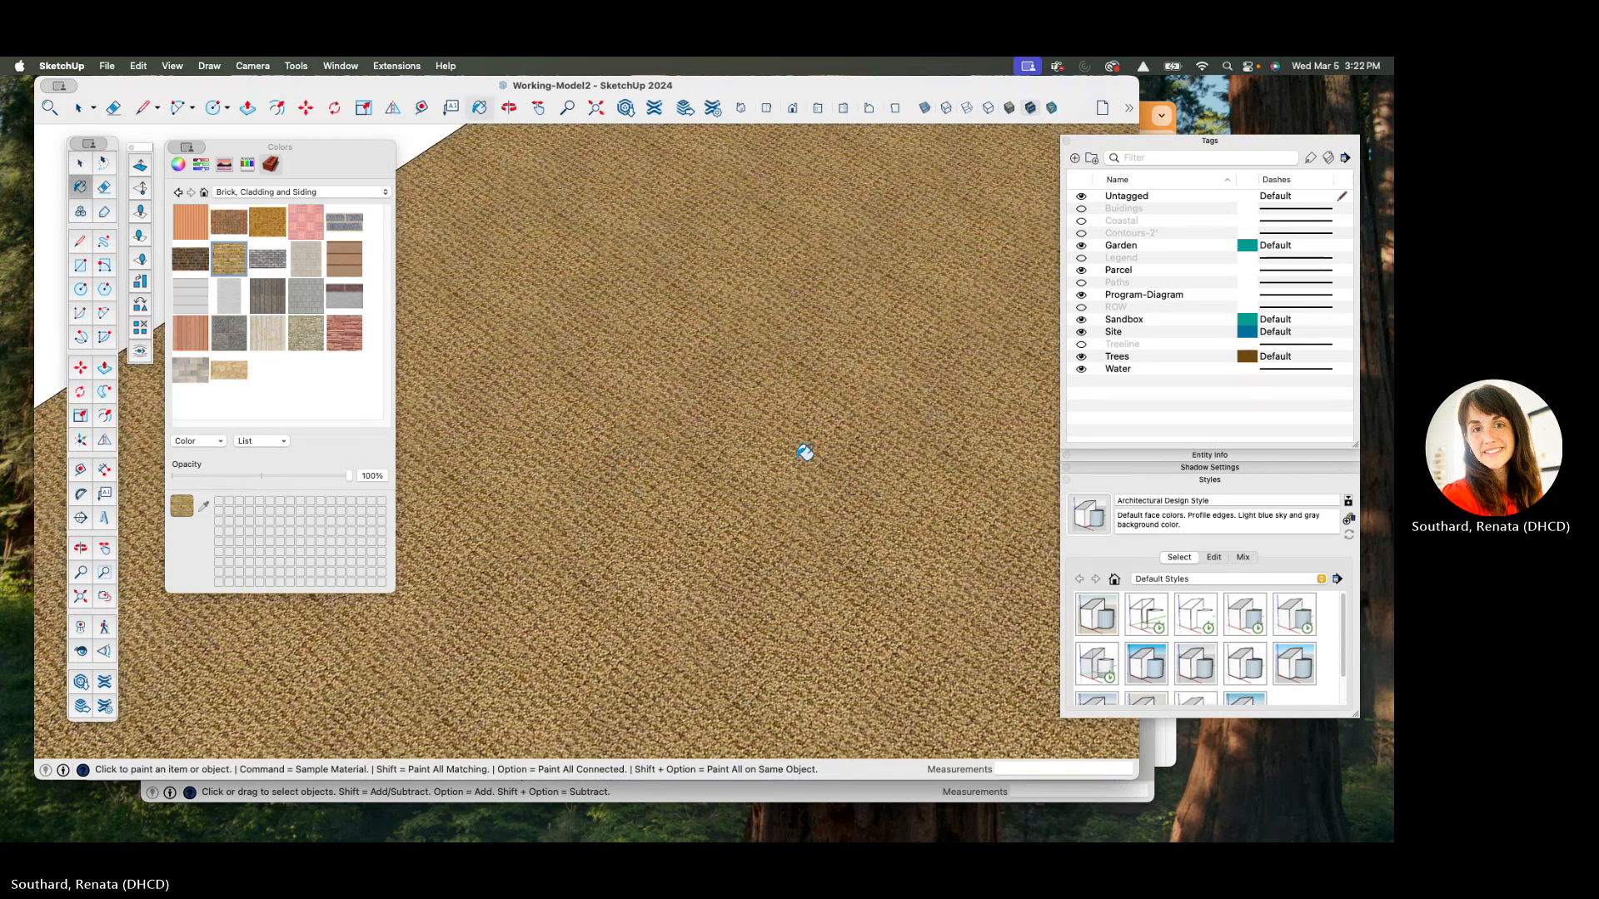
# - Paint the straight path strip between the dividing lines with the chosen tan stone material
pyautogui.scroll(-15, 635, 490)
pyautogui.press('space')
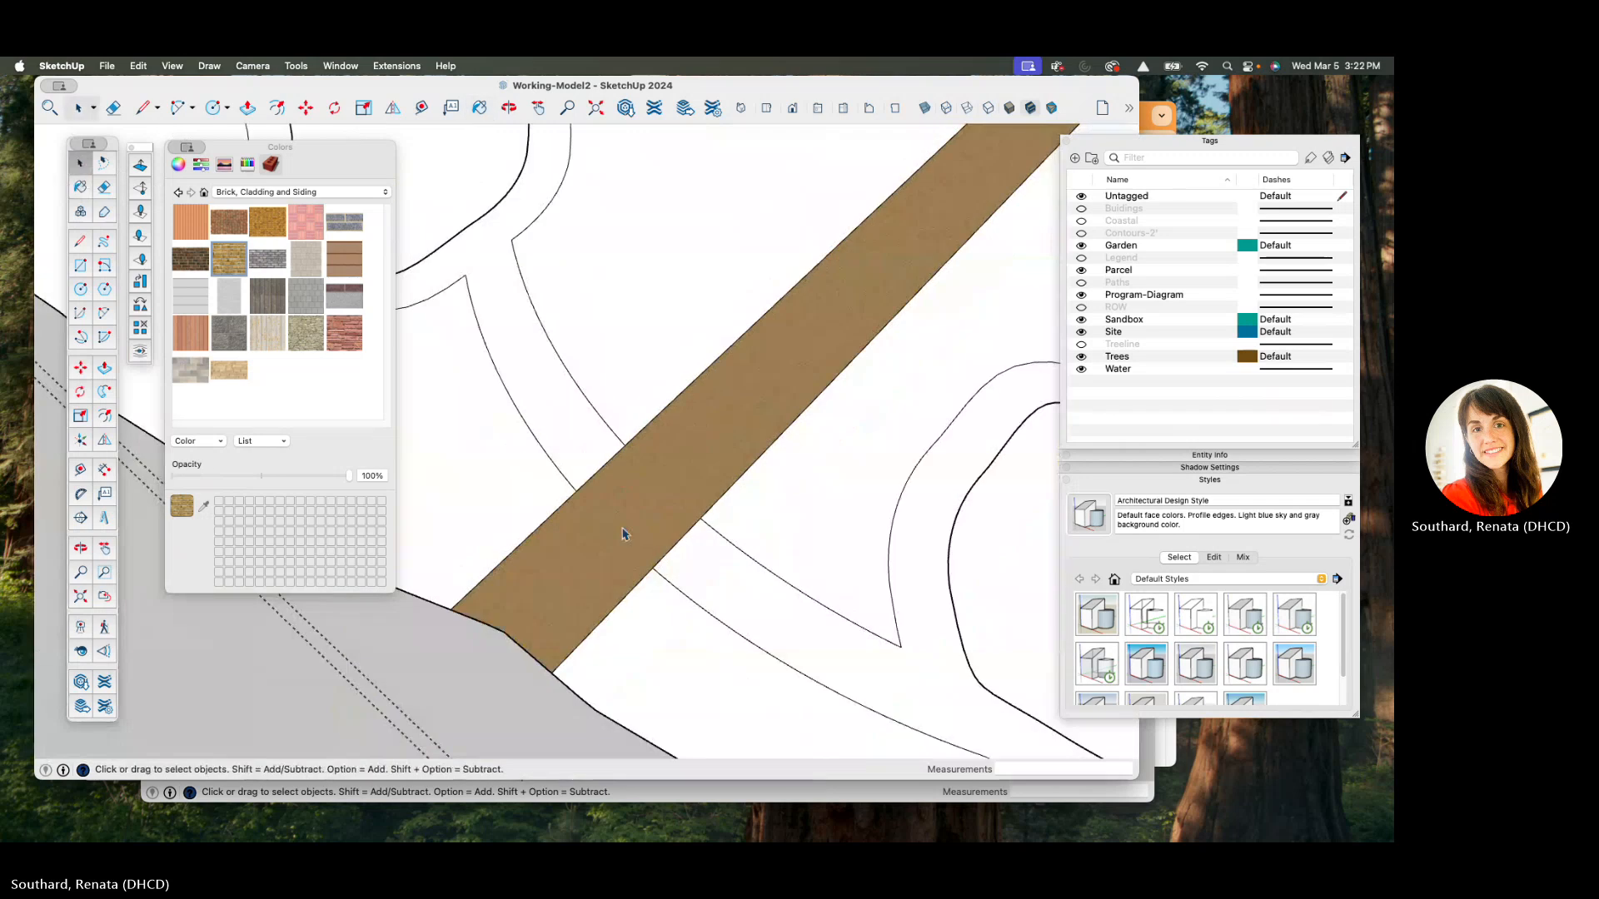
pyautogui.tripleClick(624, 534)
pyautogui.press('b')
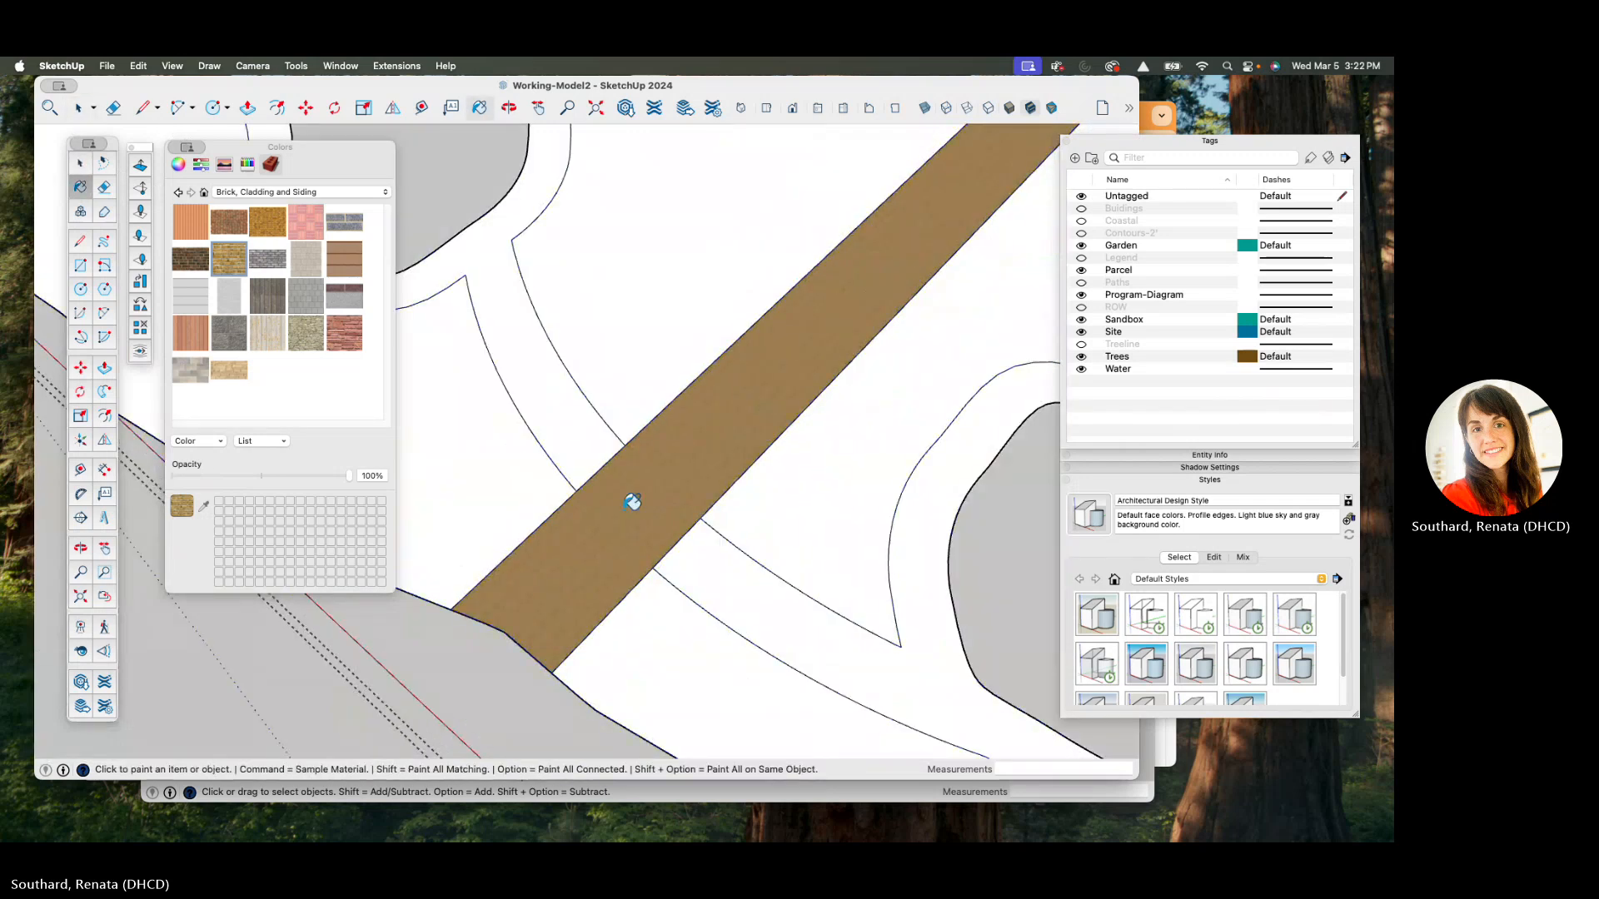
pyautogui.scroll(10, 635, 492)
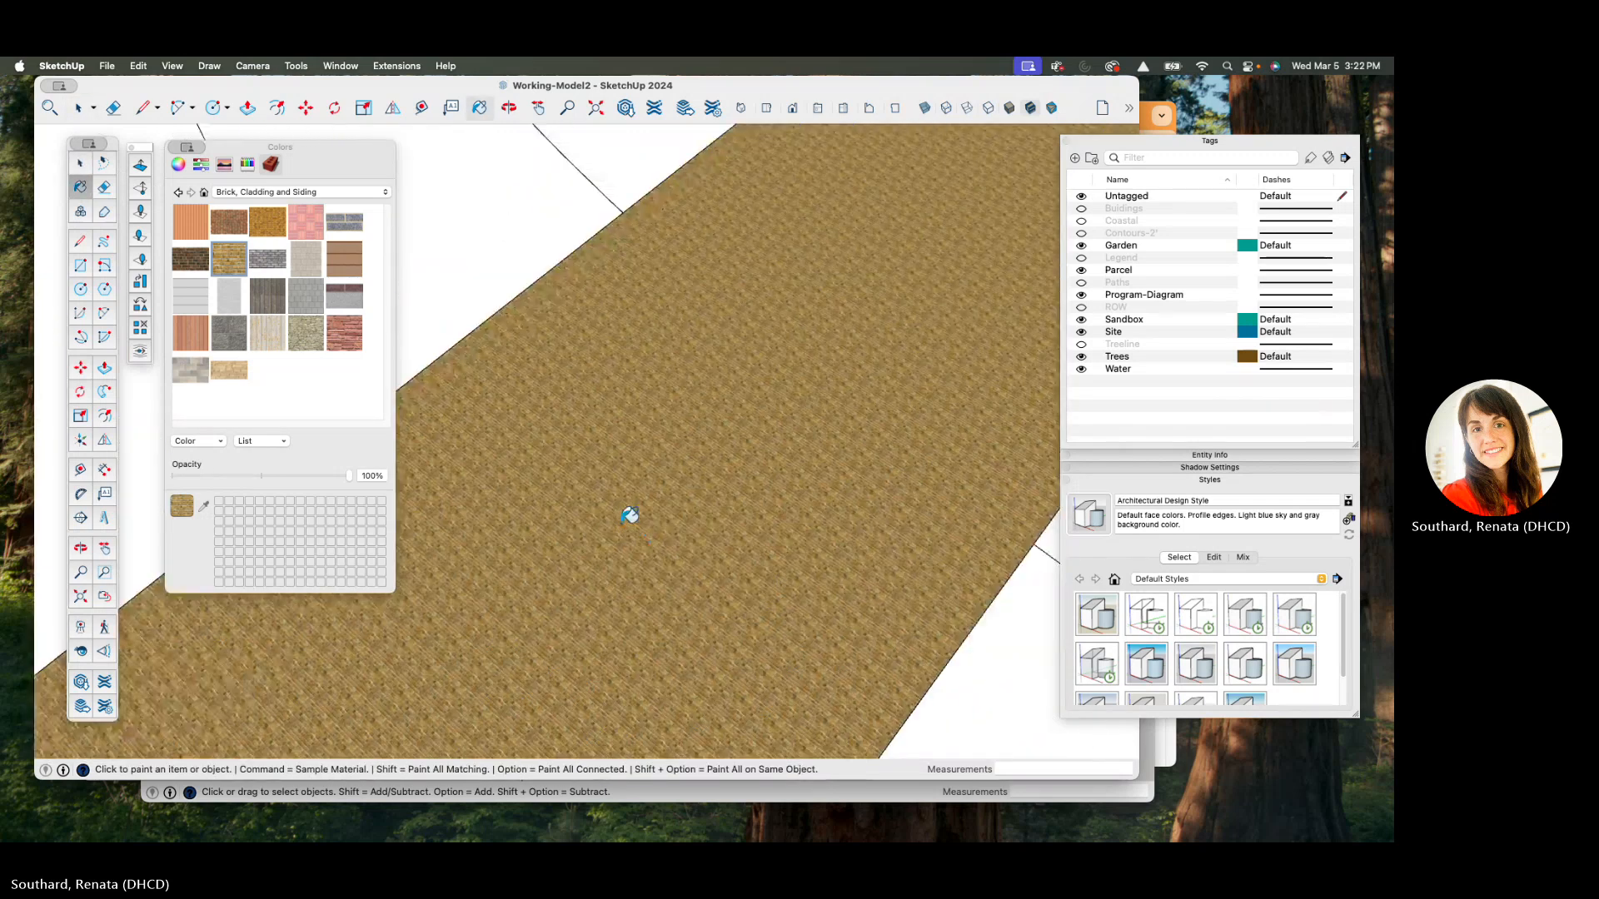
pyautogui.scroll(-6, 622, 501)
pyautogui.scroll(-2, 622, 500)
# - Enlarge the stone texture on the straight path strip by adjusting the texture position's green scale/rotate pin
pyautogui.press('space')
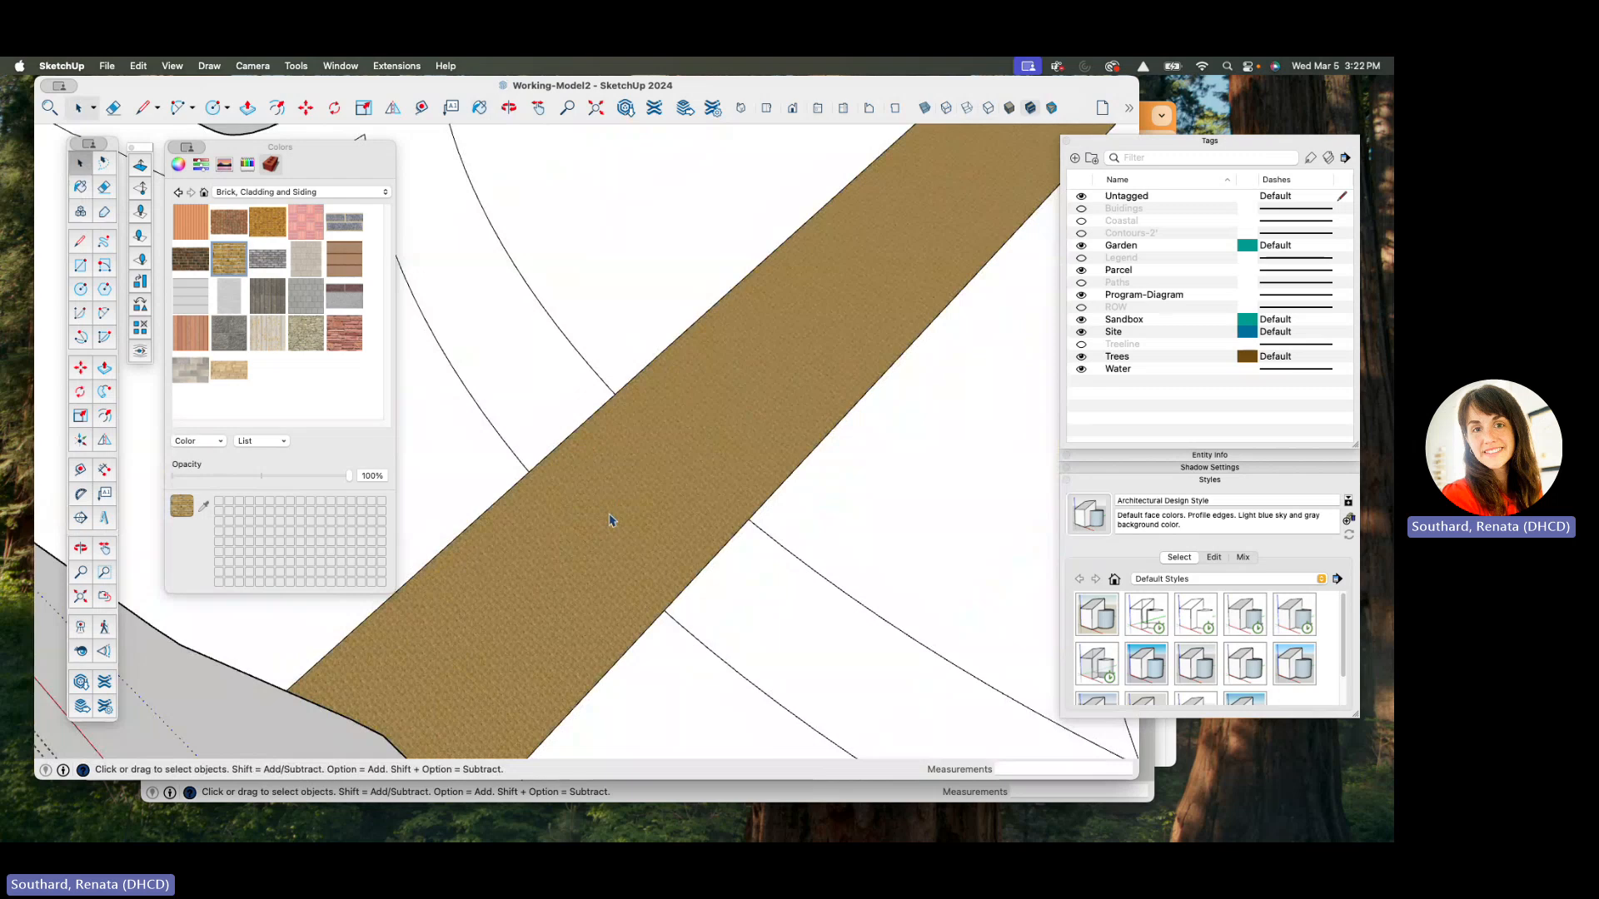
pyautogui.rightClick(610, 519)
pyautogui.moveTo(673, 706)
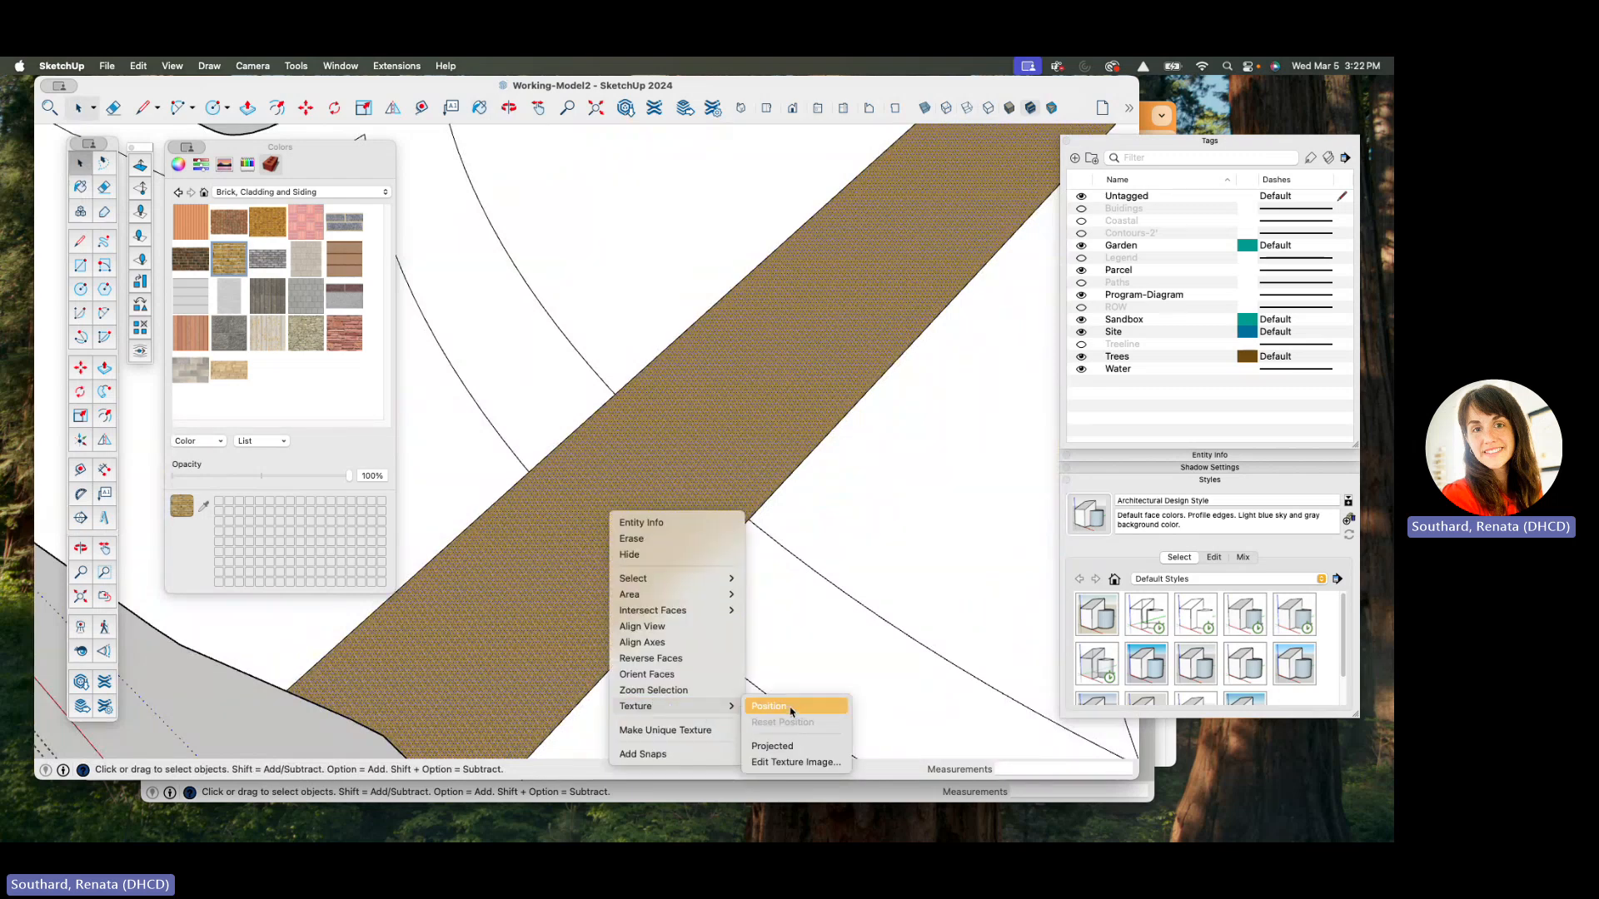
pyautogui.click(781, 704)
pyautogui.scroll(6, 613, 510)
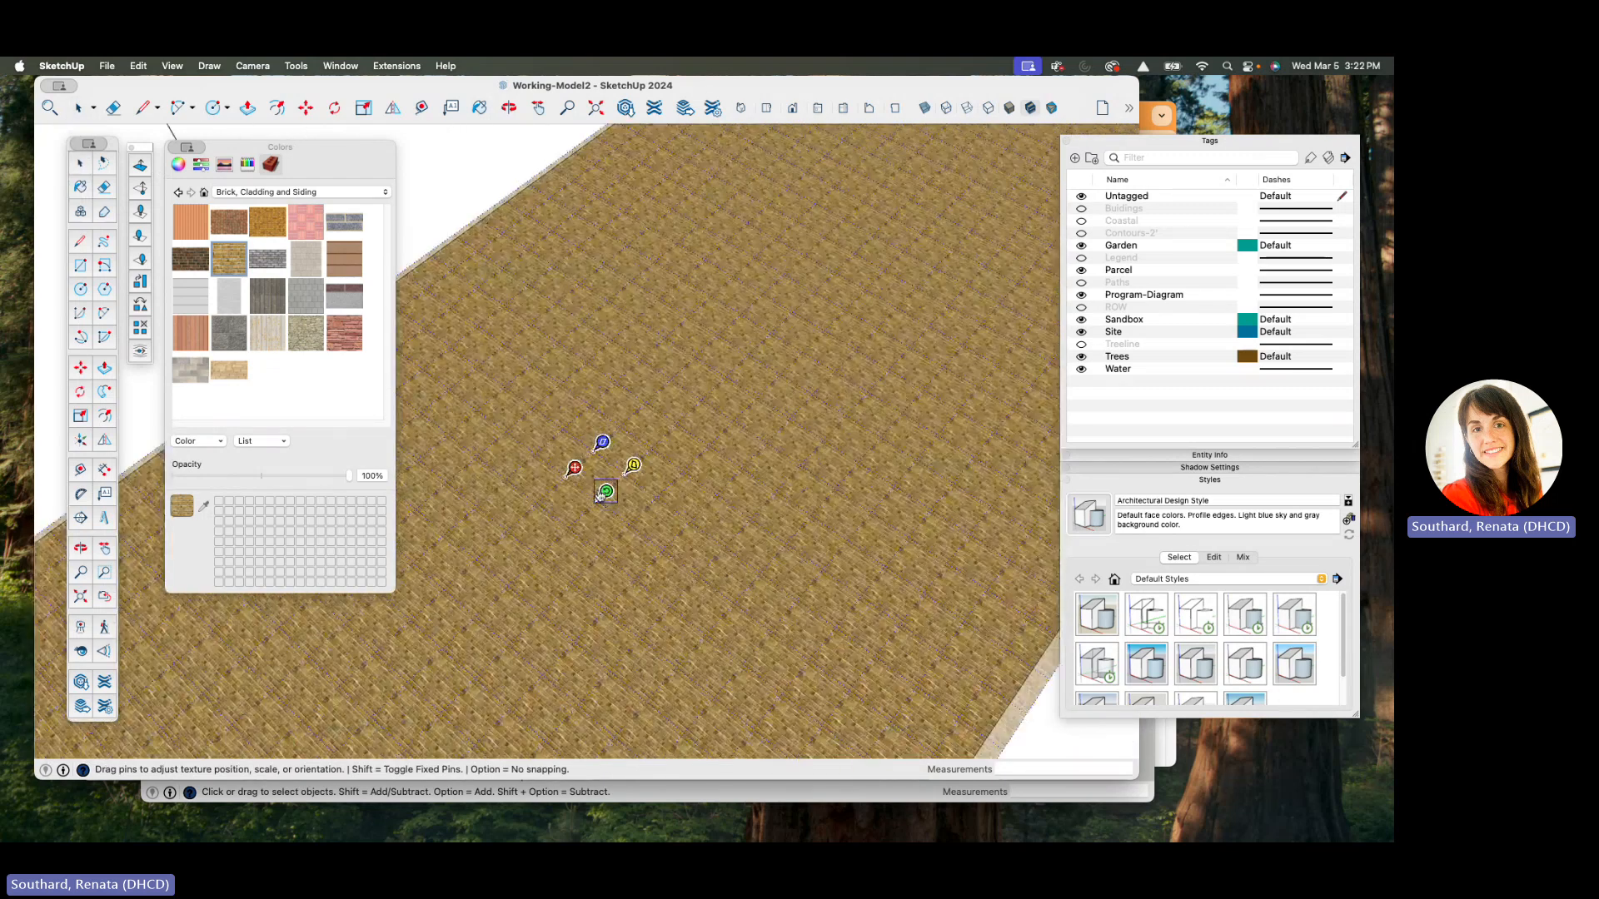
pyautogui.moveTo(606, 500); pyautogui.dragTo(705, 593)
pyautogui.scroll(-8, 705, 593)
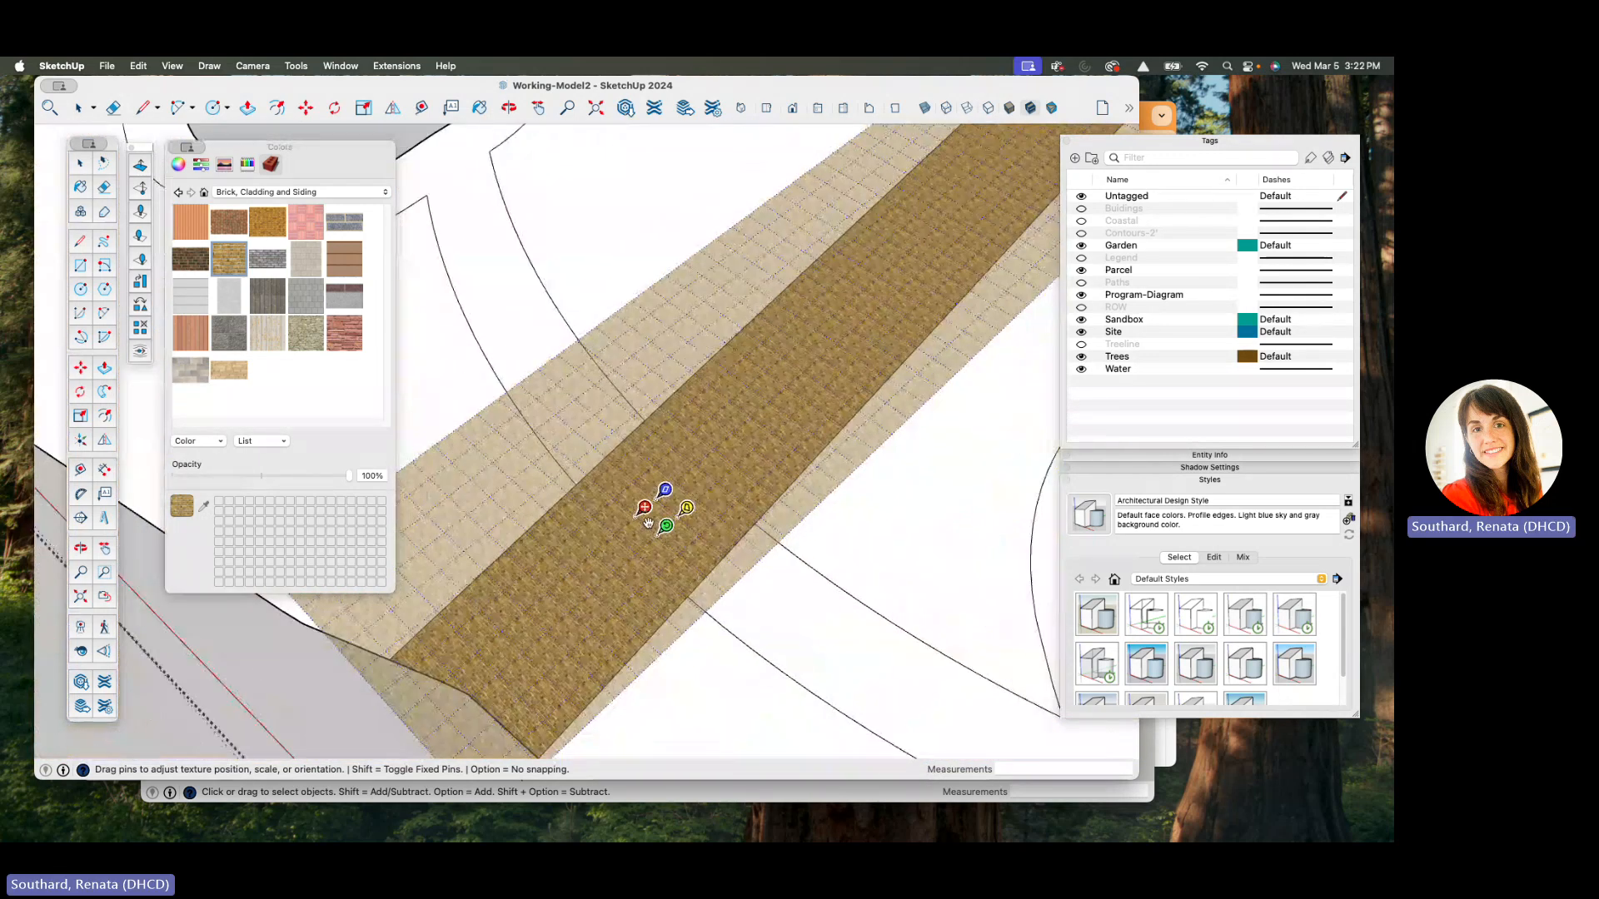
# - Rotate the strip's stone texture about its red pin so its grid lines run upright, and finish positioning
pyautogui.moveTo(666, 523); pyautogui.dragTo(650, 544)
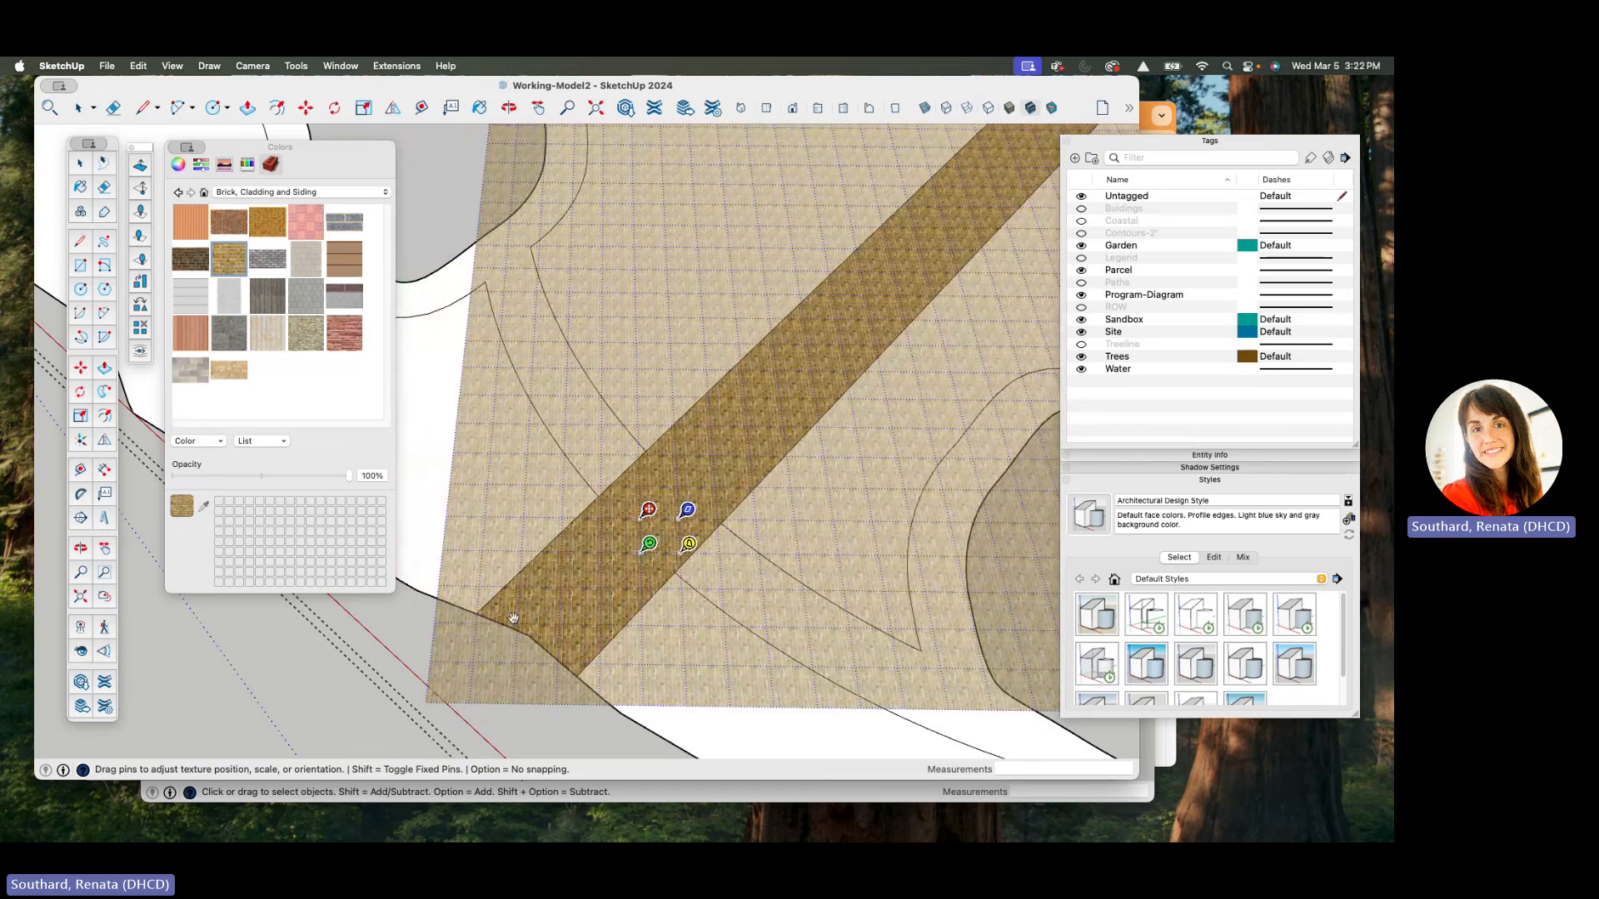
pyautogui.click(406, 646)
pyautogui.scroll(3, 637, 545)
pyautogui.scroll(-6, 635, 545)
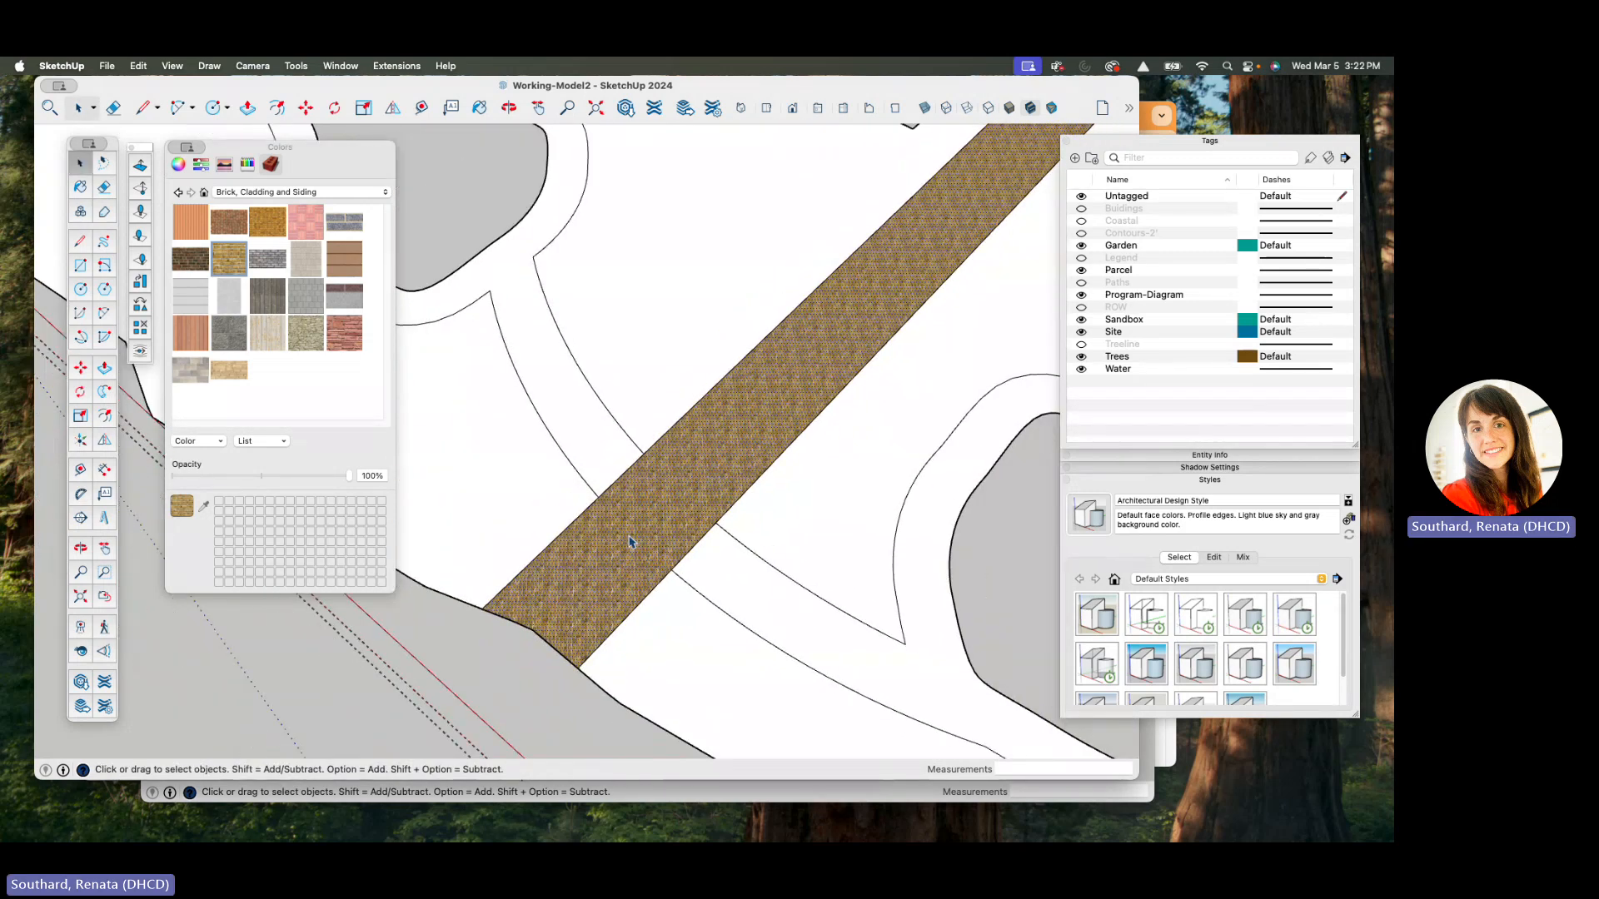
# - Examine the stone-textured path strip from an angle across the whole site, and switch to another application
pyautogui.scroll(-3, 628, 542)
pyautogui.scroll(-2, 623, 509)
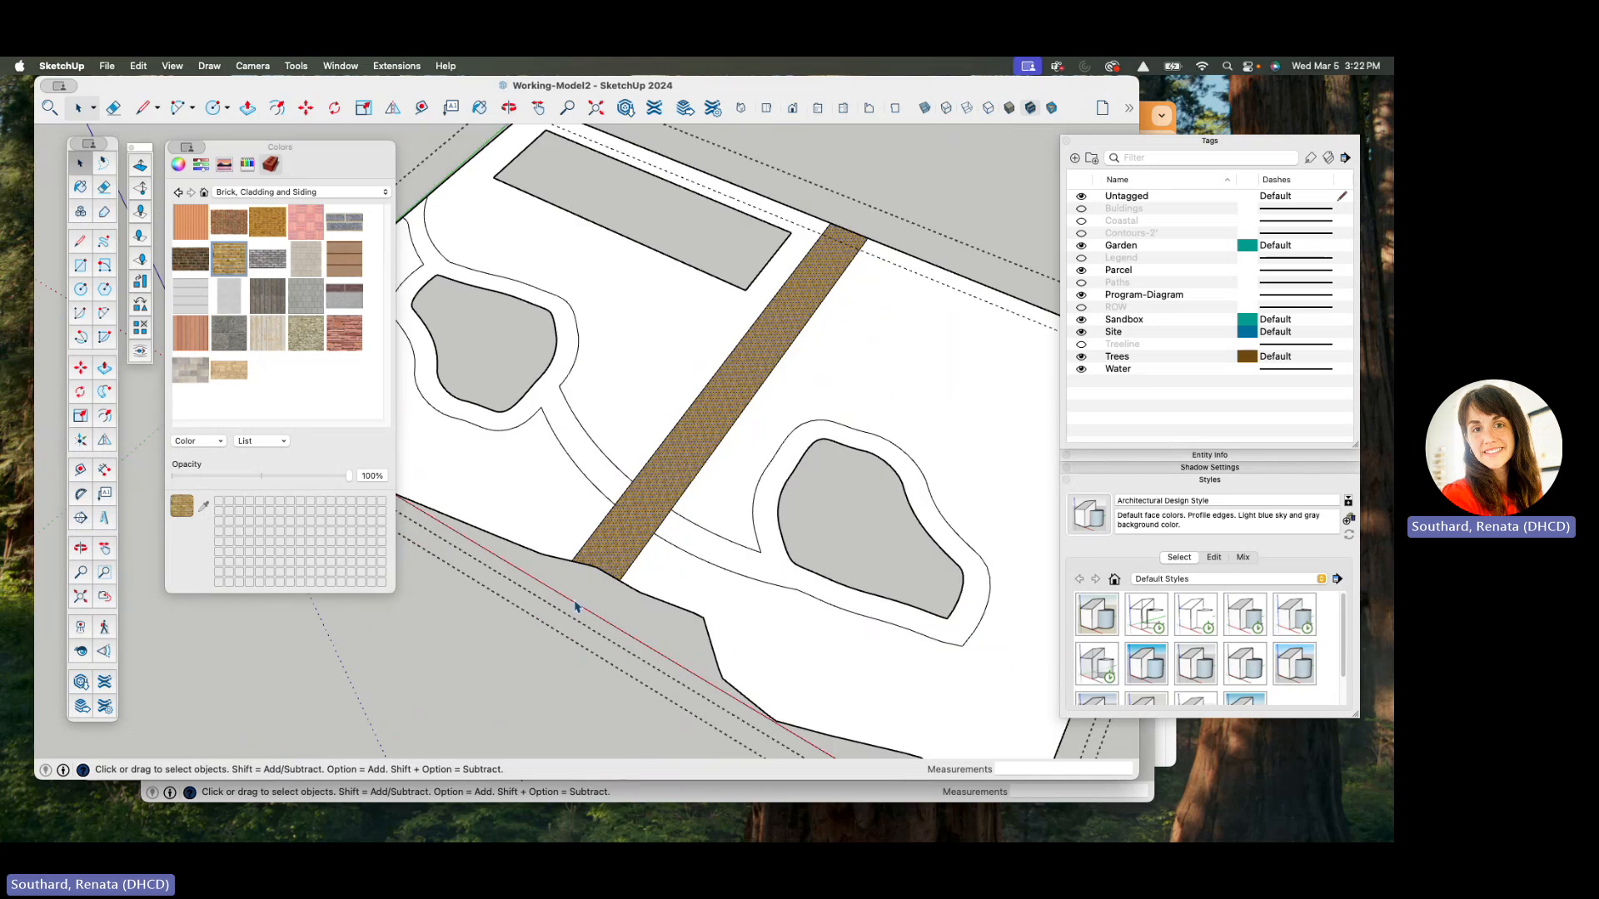
pyautogui.scroll(-3, 583, 612)
pyautogui.scroll(-1, 615, 634)
pyautogui.moveTo(677, 617); pyautogui.dragTo(533, 574, button='middle')
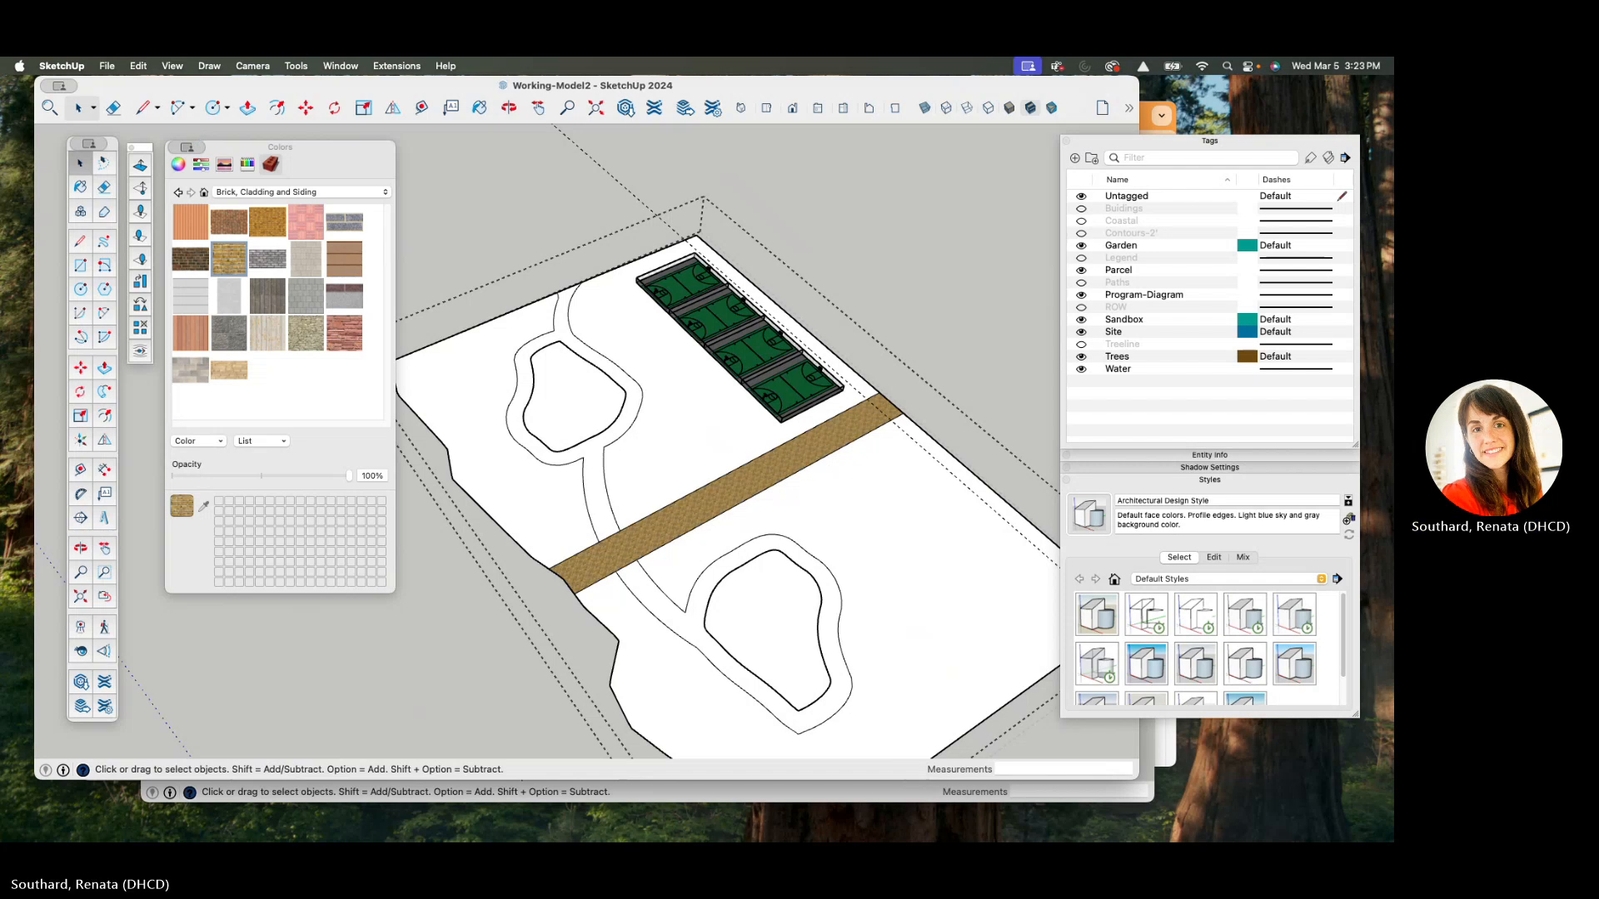
pyautogui.press('super+Tab')
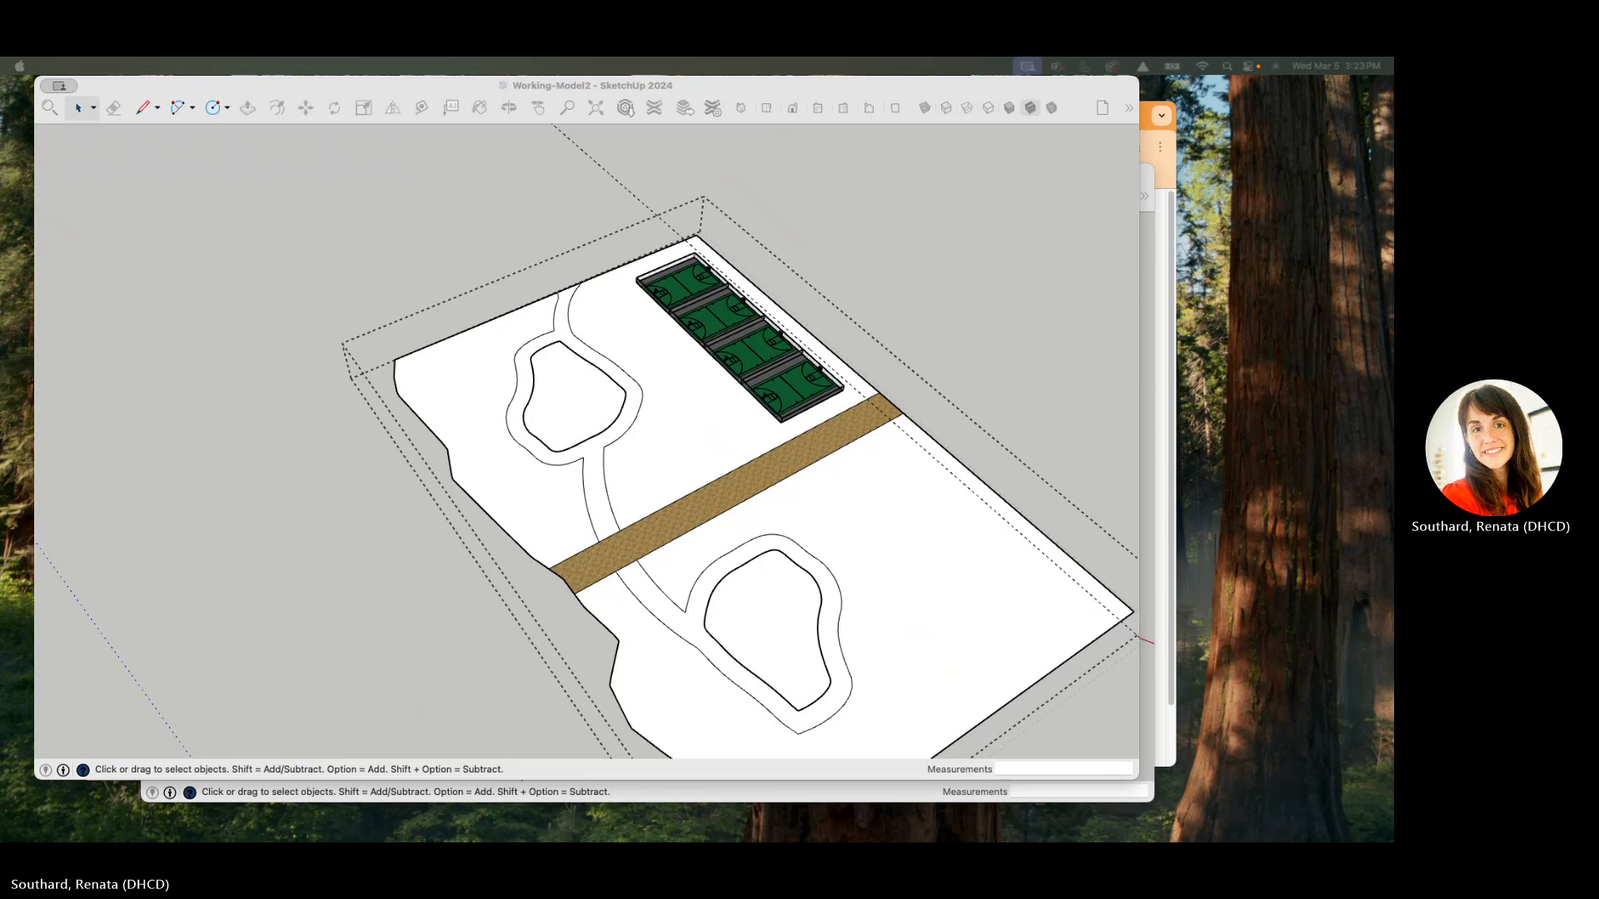